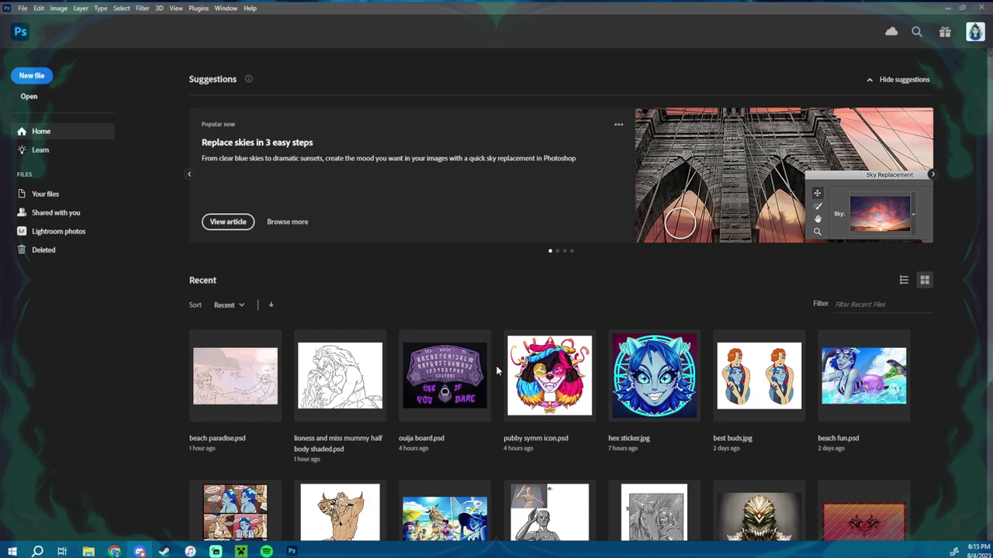
Start a new document from the Home screen, showing the 806 x 636 px, 72 ppi grayscale Clipboard preset.
{"action": "left_click", "coordinate": [41, 80]}
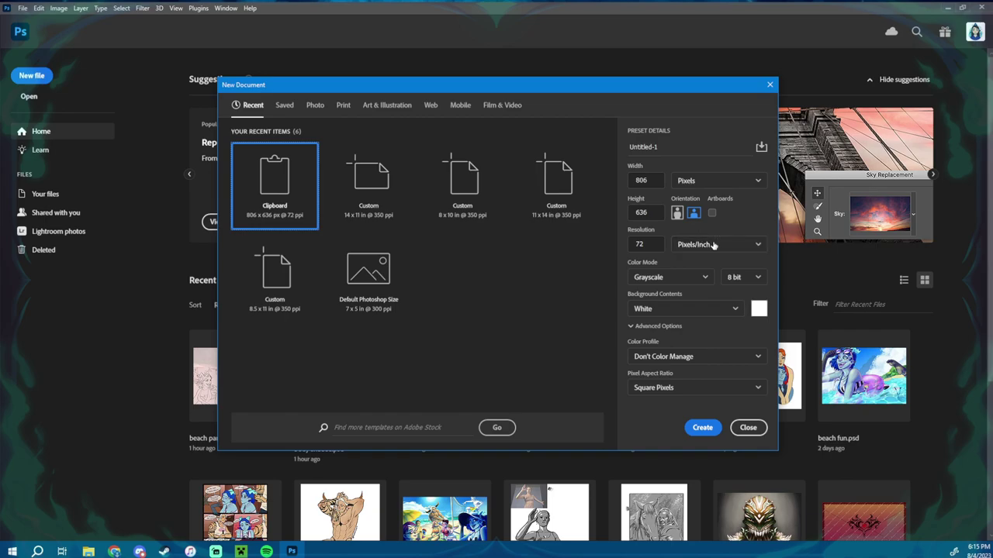
Keep resolution in pixels/inch and create an 11.19 x 8.83 in grayscale document from the Clipboard preset.
{"action": "left_click", "coordinate": [748, 245]}
{"action": "left_click", "coordinate": [734, 225]}
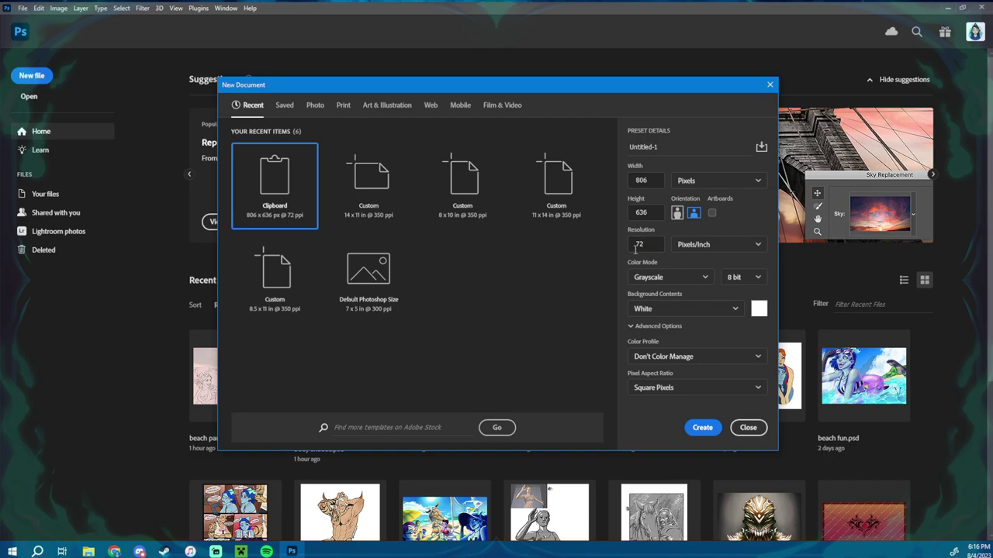
{"action": "left_click", "coordinate": [369, 195]}
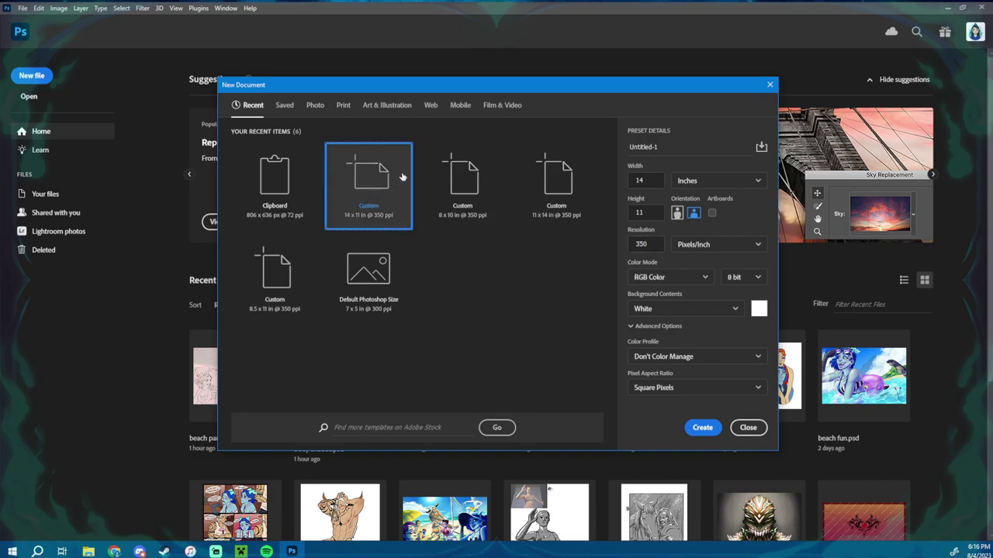
{"action": "left_click", "coordinate": [276, 200]}
{"action": "left_click", "coordinate": [701, 427]}
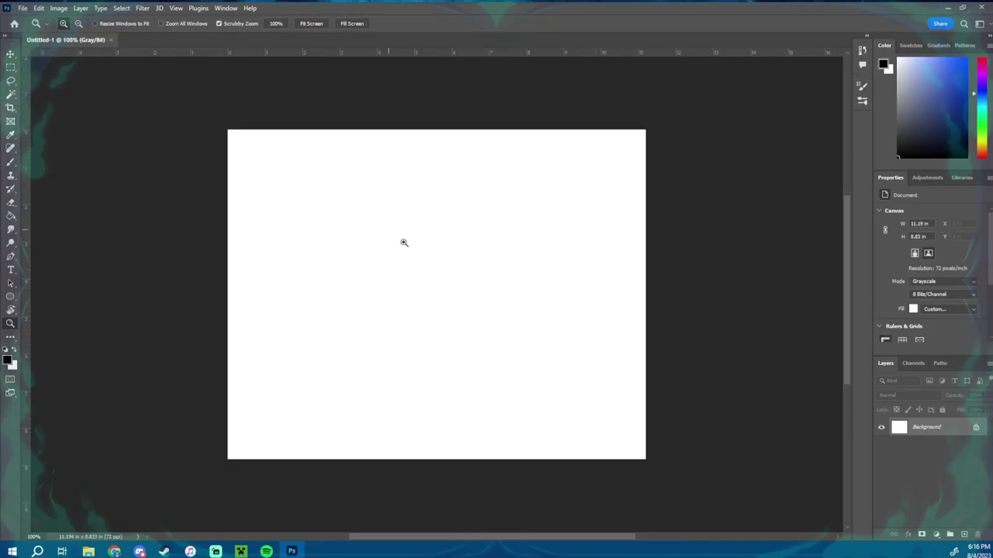
Paint the whole canvas light grey with the Brush.
{"action": "left_click_drag", "start_coordinate": [405, 244], "coordinate": [590, 206]}
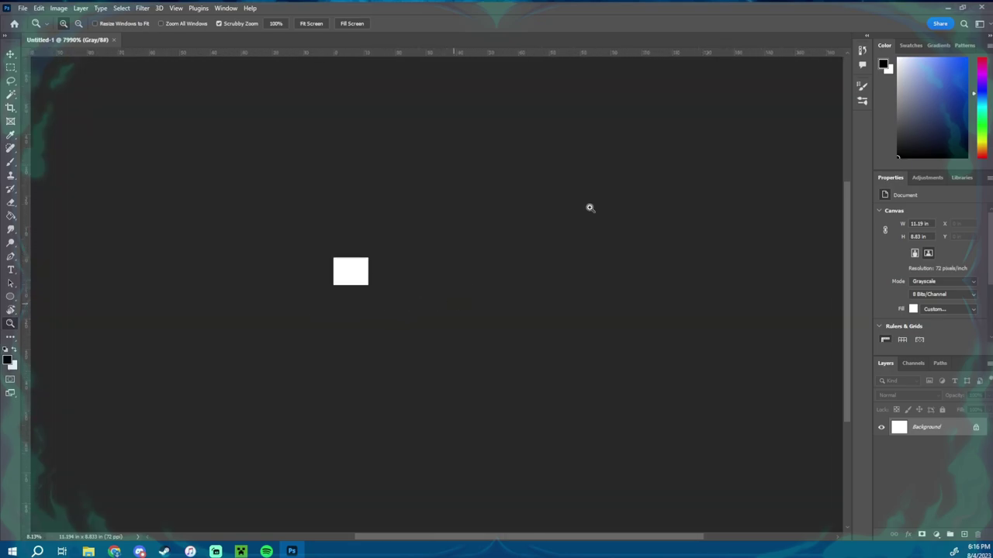
{"action": "left_click_drag", "start_coordinate": [900, 107], "coordinate": [881, 106]}
{"action": "key", "text": "b"}
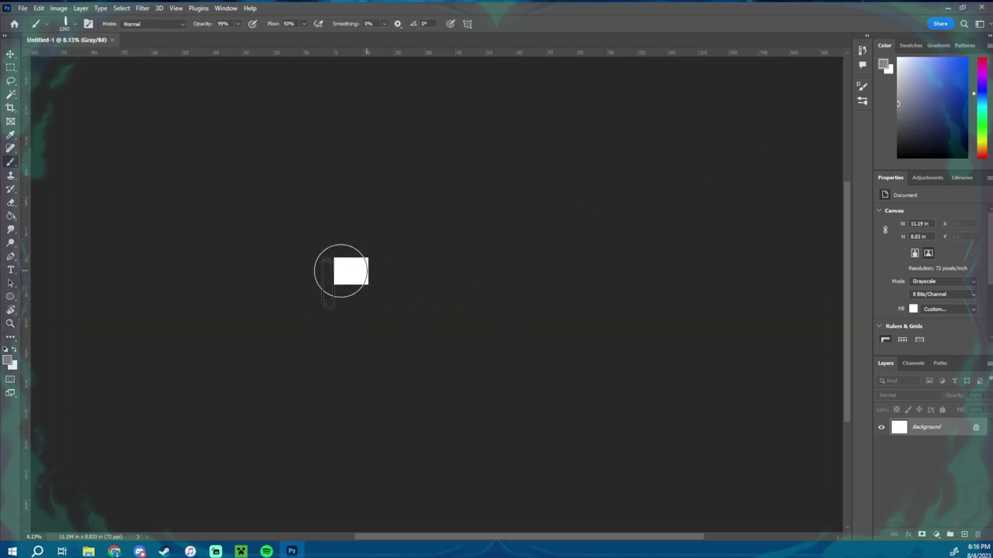
{"action": "mouse_move", "coordinate": [339, 271]}
{"action": "left_mouse_down"}
{"action": "mouse_move", "coordinate": [354, 271]}
{"action": "mouse_move", "coordinate": [330, 273]}
{"action": "mouse_move", "coordinate": [410, 284]}
{"action": "mouse_move", "coordinate": [501, 271]}
{"action": "mouse_move", "coordinate": [339, 308]}
{"action": "mouse_move", "coordinate": [481, 297]}
{"action": "mouse_move", "coordinate": [472, 285]}
{"action": "left_mouse_up"}
{"action": "key", "text": "z"}
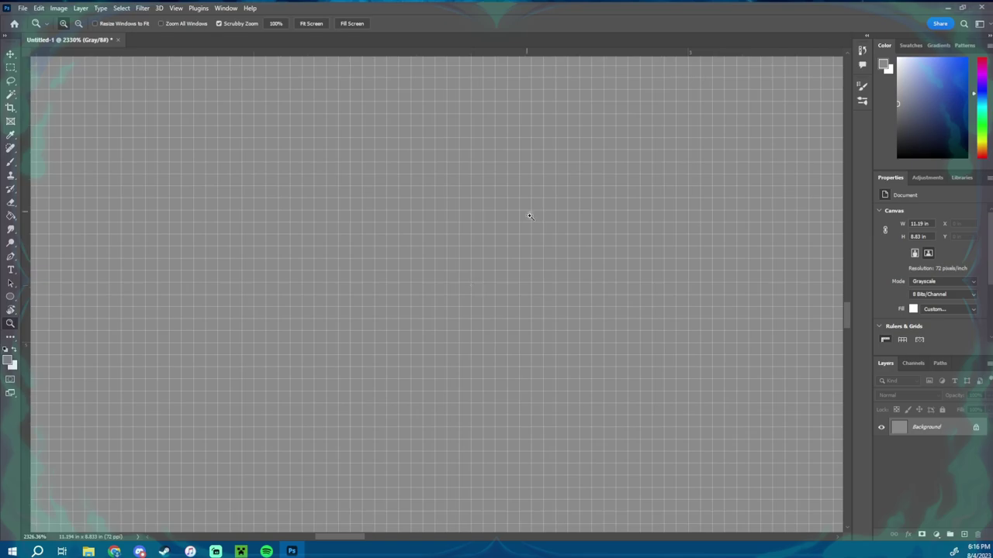
{"action": "left_click_drag", "start_coordinate": [530, 216], "coordinate": [395, 308]}
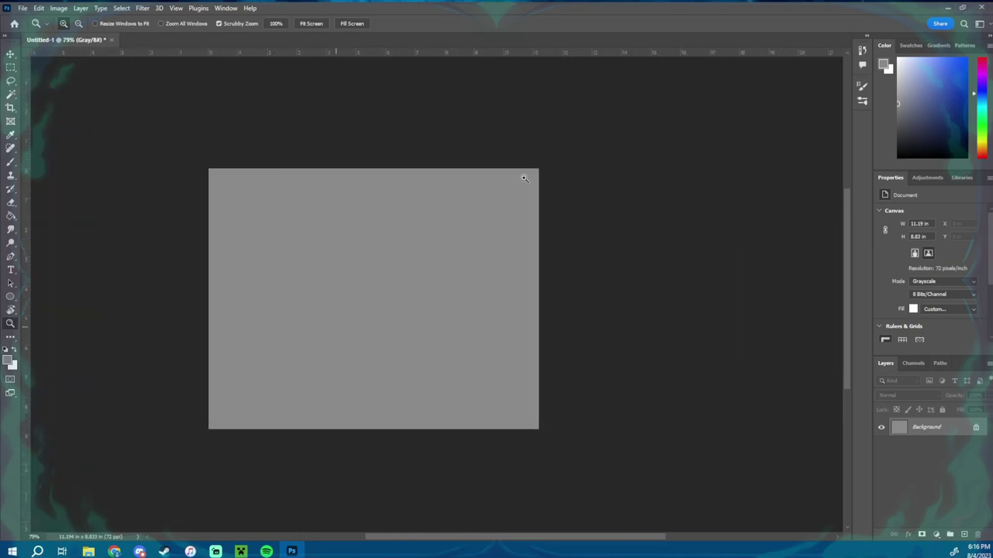
Add a new Layer 1 and draw a dark grey zigzag scribble on it.
{"action": "left_click", "coordinate": [897, 139]}
{"action": "left_click", "coordinate": [963, 534]}
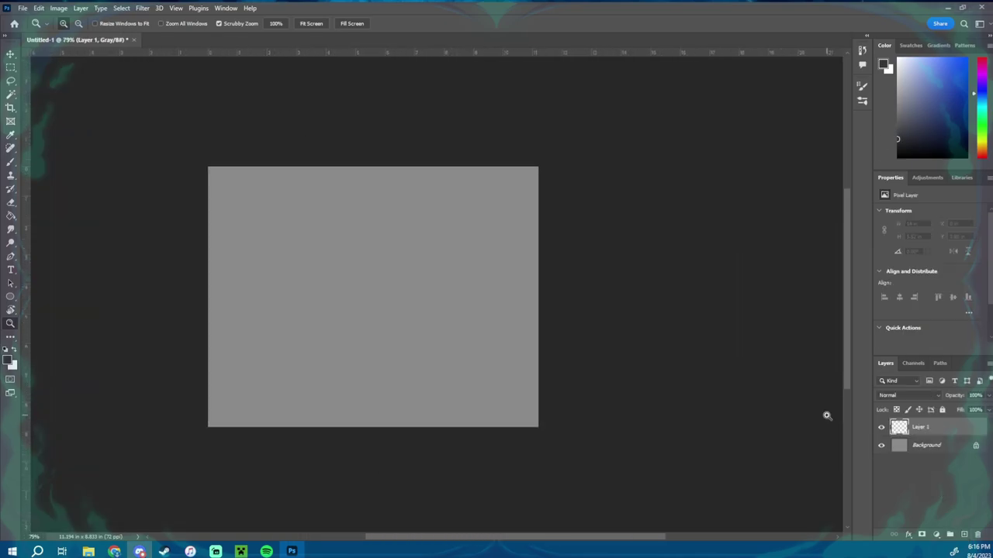
{"action": "key", "text": "b"}
{"action": "mouse_move", "coordinate": [388, 254]}
{"action": "left_mouse_down"}
{"action": "mouse_move", "coordinate": [228, 274]}
{"action": "mouse_move", "coordinate": [266, 248]}
{"action": "mouse_move", "coordinate": [334, 257]}
{"action": "mouse_move", "coordinate": [317, 259]}
{"action": "mouse_move", "coordinate": [377, 212]}
{"action": "mouse_move", "coordinate": [323, 301]}
{"action": "mouse_move", "coordinate": [443, 292]}
{"action": "mouse_move", "coordinate": [403, 367]}
{"action": "mouse_move", "coordinate": [443, 389]}
{"action": "left_mouse_up"}
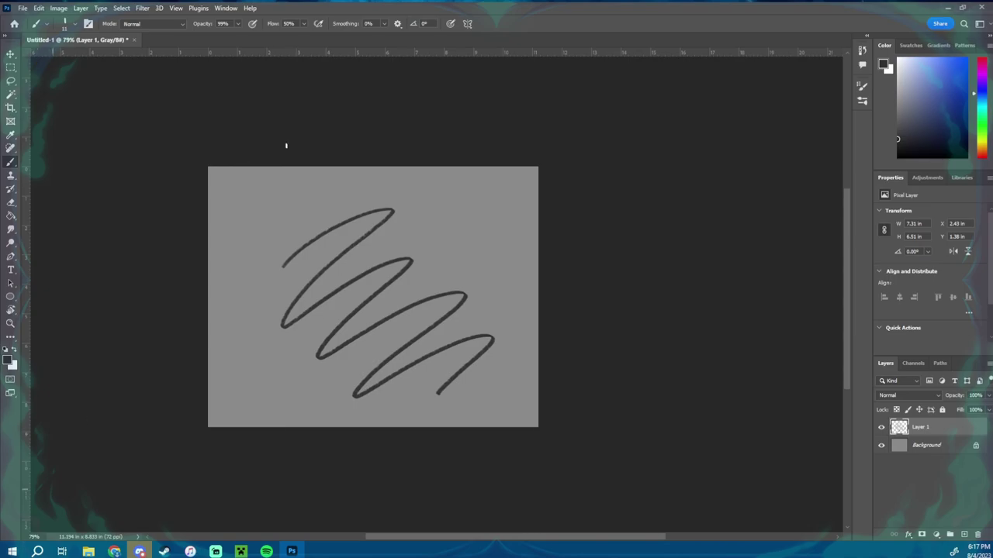
{"action": "left_click", "coordinate": [40, 8]}
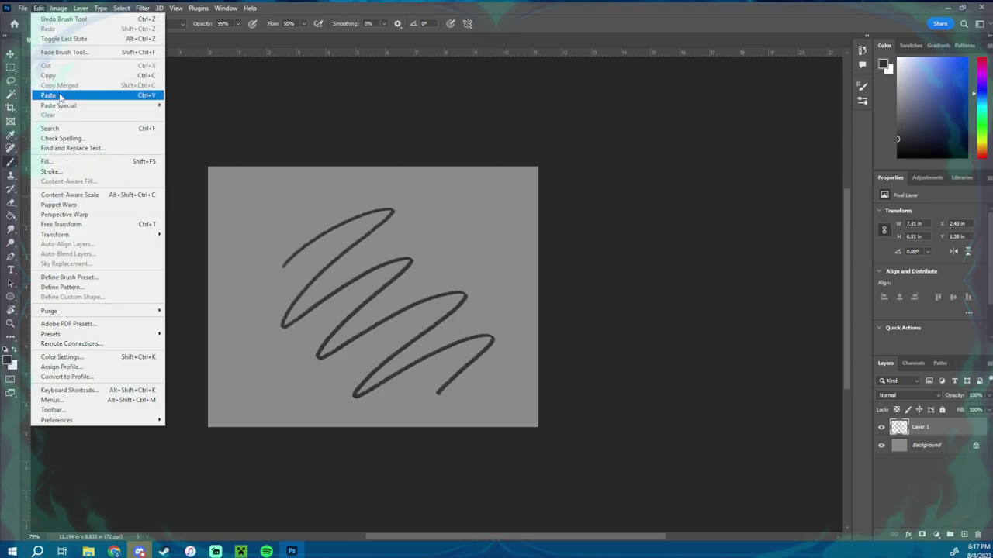
Open the Canvas Size dialog and cancel it without changes.
{"action": "mouse_move", "coordinate": [65, 6]}
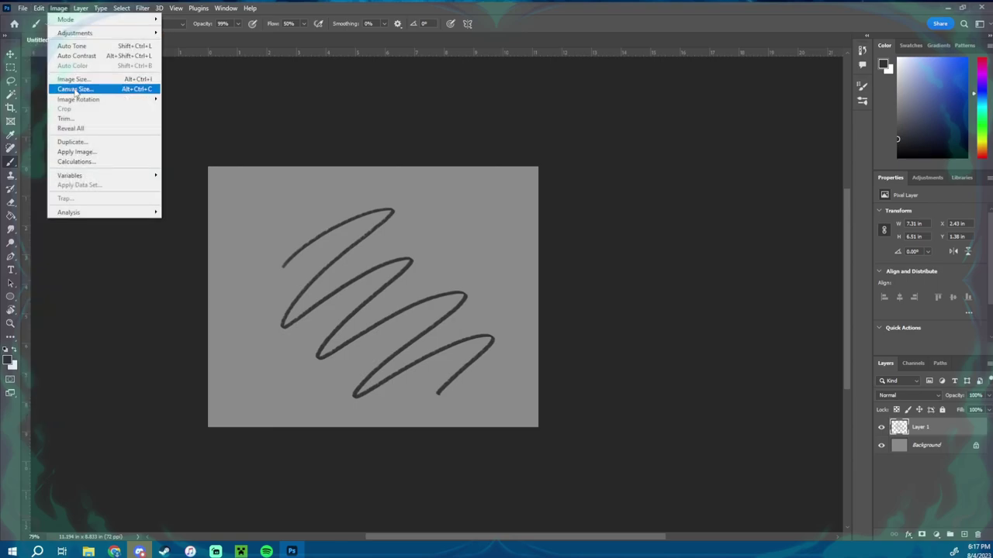
{"action": "left_click", "coordinate": [75, 88]}
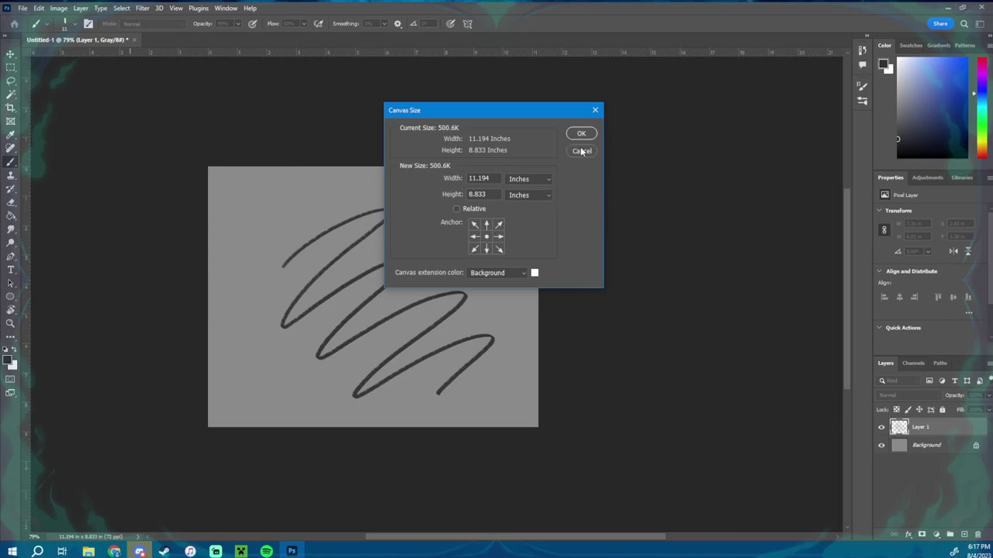
{"action": "left_click", "coordinate": [582, 152]}
Resample the image to 350 ppi at 11.194 x 8.833 in, giving 3918 x 3092 px.
{"action": "left_click", "coordinate": [60, 8]}
{"action": "left_click", "coordinate": [78, 78]}
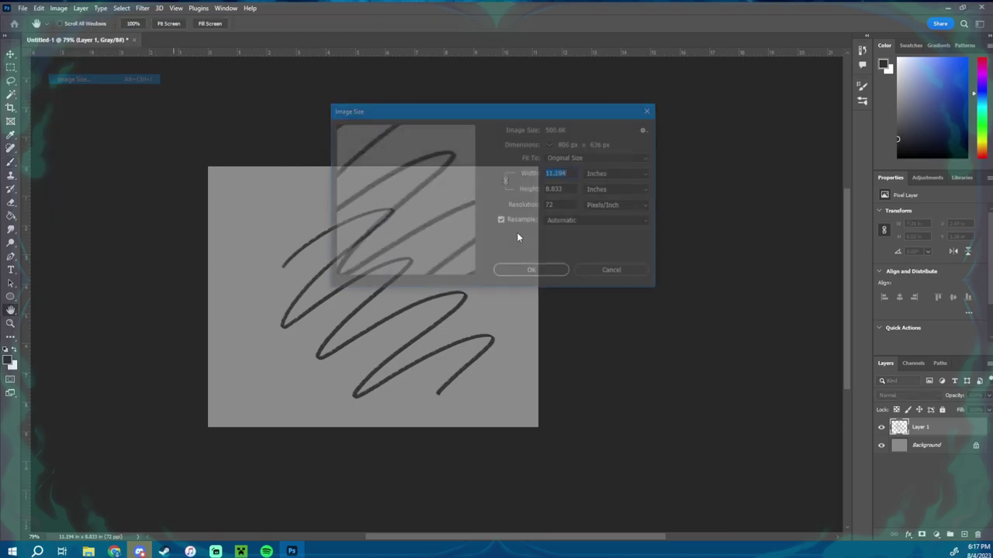
{"action": "left_click", "coordinate": [536, 201]}
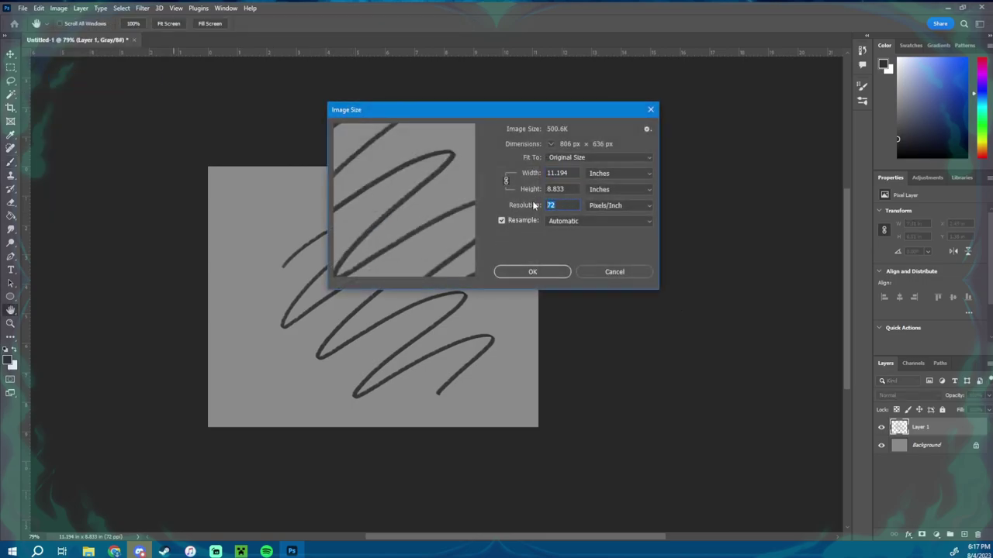
{"action": "type", "text": "350"}
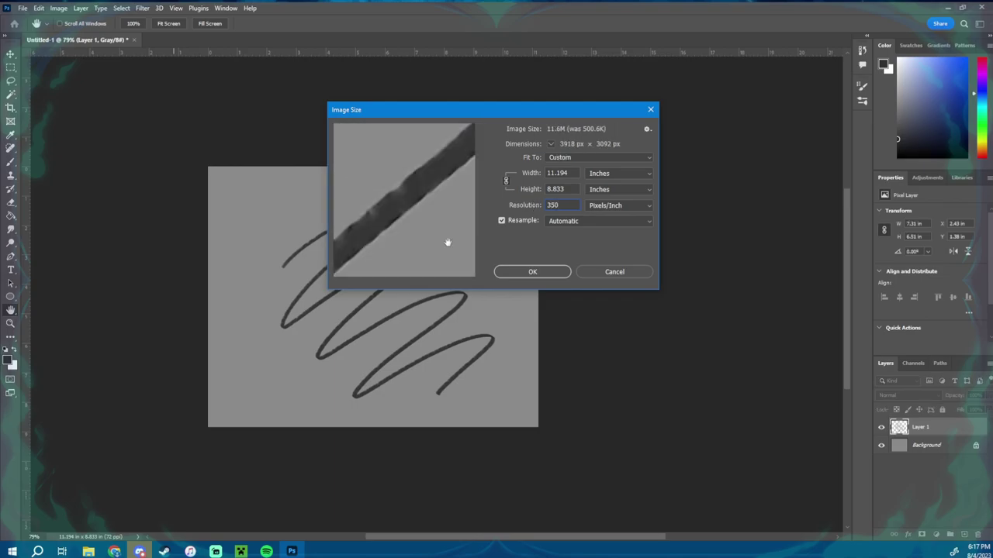
{"action": "mouse_move", "coordinate": [404, 182]}
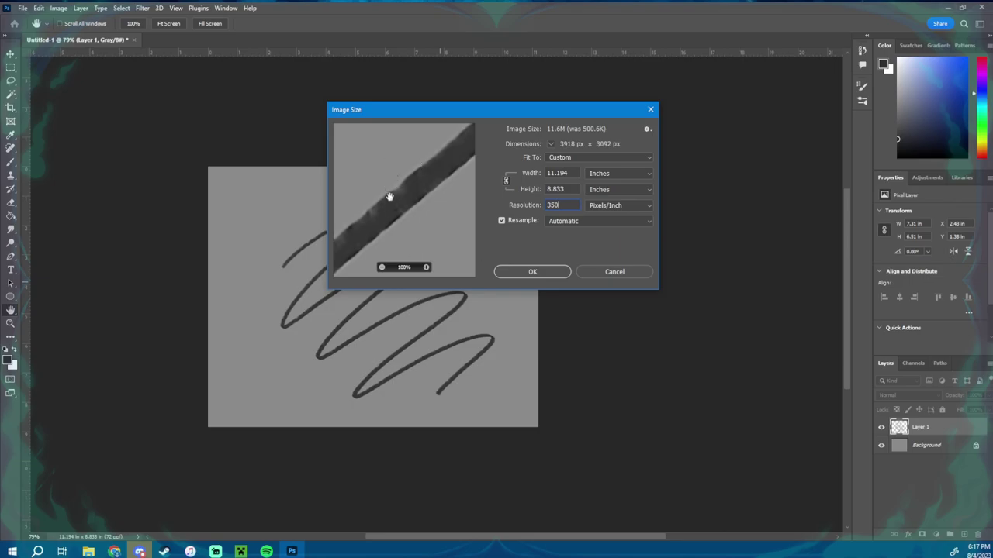
{"action": "left_click", "coordinate": [532, 273]}
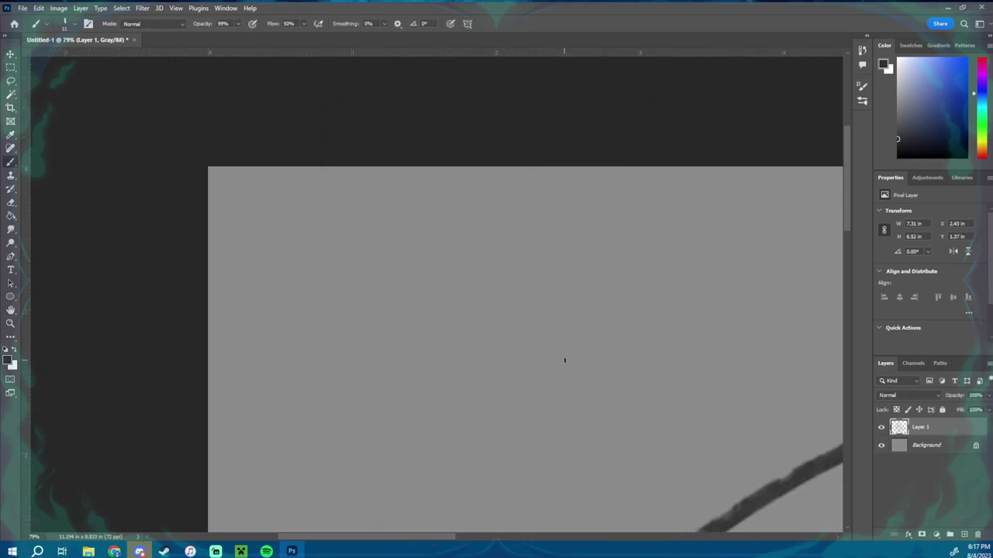
Lower the brush opacity to 92%.
{"action": "key", "text": "z"}
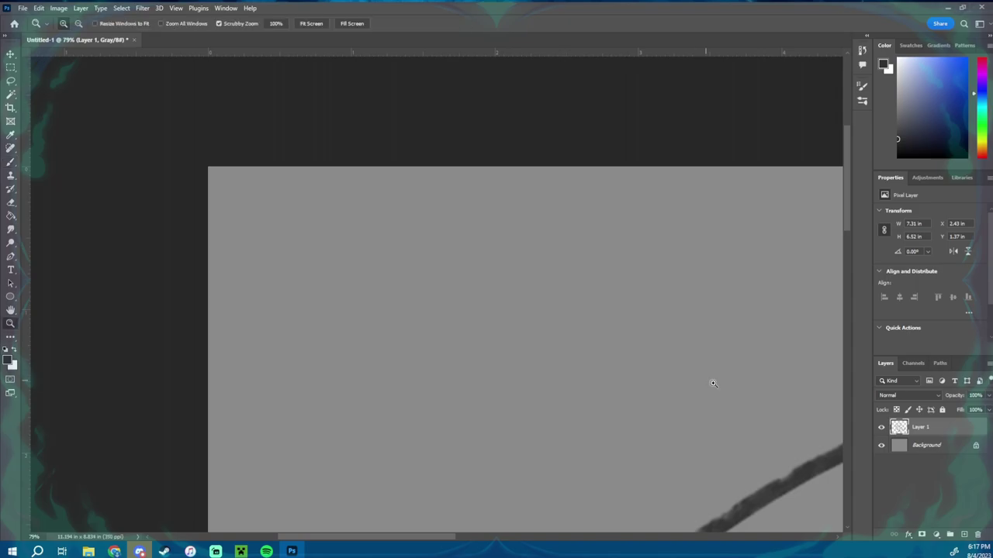
{"action": "scroll", "coordinate": [731, 414], "scroll_direction": "down", "scroll_amount": 5}
{"action": "scroll", "coordinate": [511, 337], "scroll_direction": "up", "scroll_amount": 5}
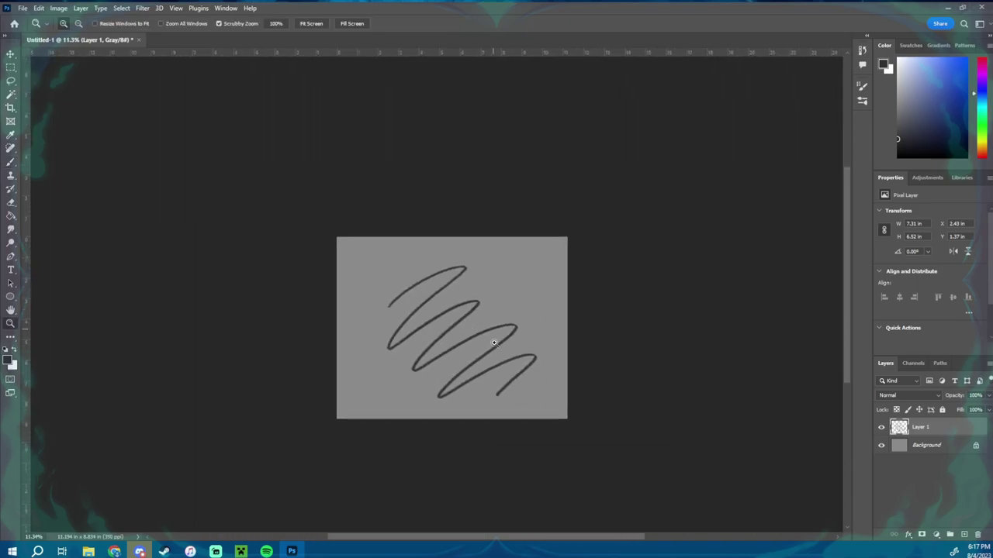
{"action": "scroll", "coordinate": [530, 346], "scroll_direction": "down", "scroll_amount": 3}
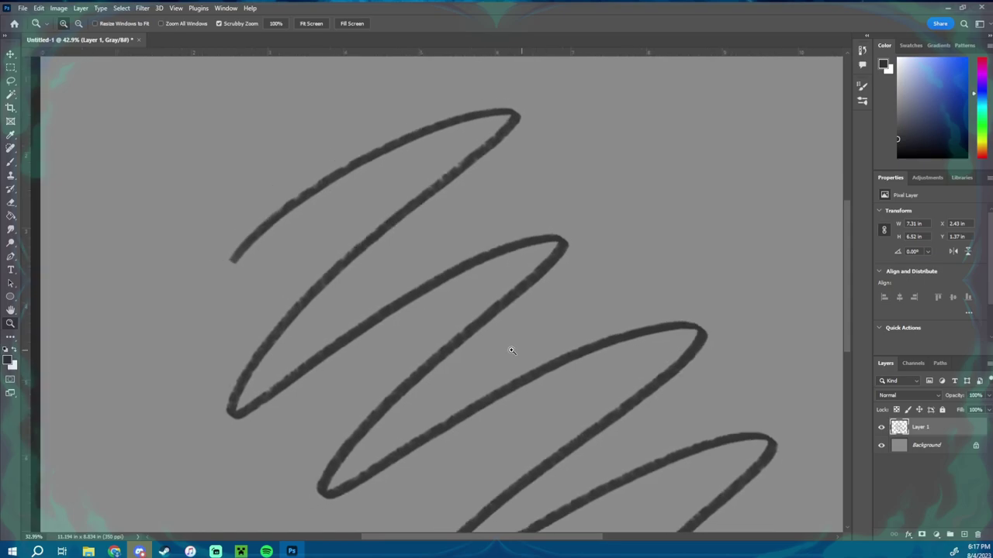
{"action": "key", "text": "b"}
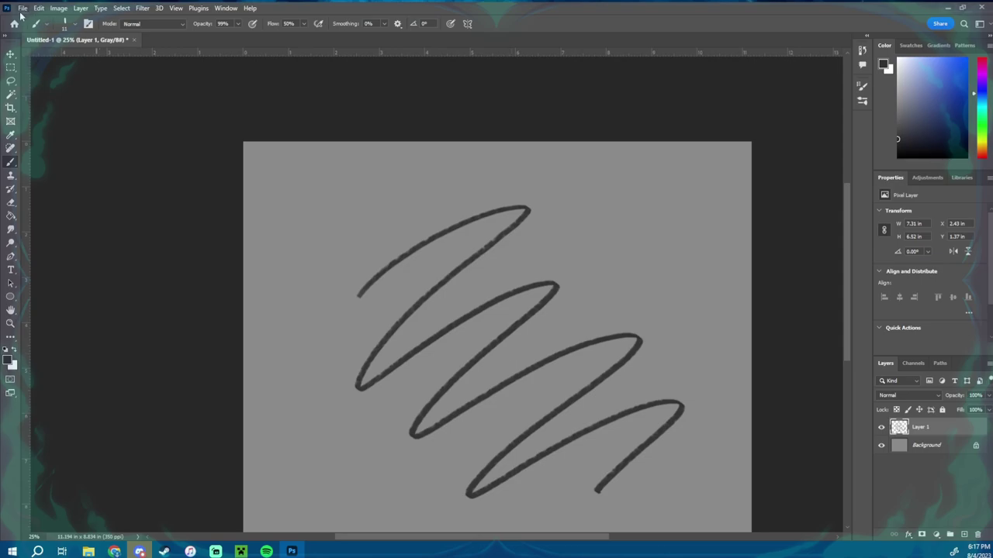
{"action": "right_click", "coordinate": [405, 232], "text": "alt"}
{"action": "right_click", "coordinate": [429, 251], "text": "alt"}
Draw trial strokes inside the scribble's top loop, zoom in to inspect, and undo them.
{"action": "left_click_drag", "start_coordinate": [455, 243], "coordinate": [399, 276]}
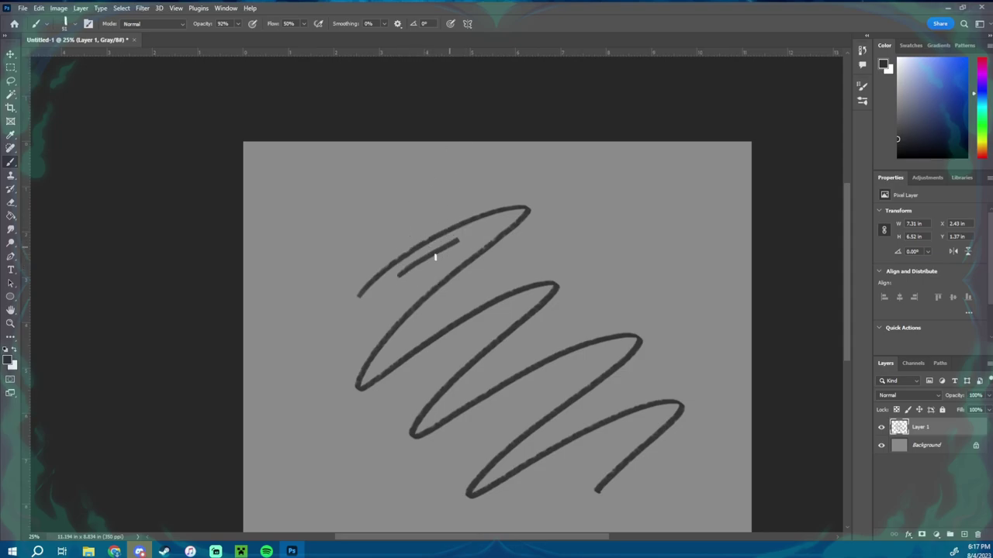
{"action": "key", "text": "z"}
{"action": "left_click_drag", "start_coordinate": [465, 259], "coordinate": [483, 261]}
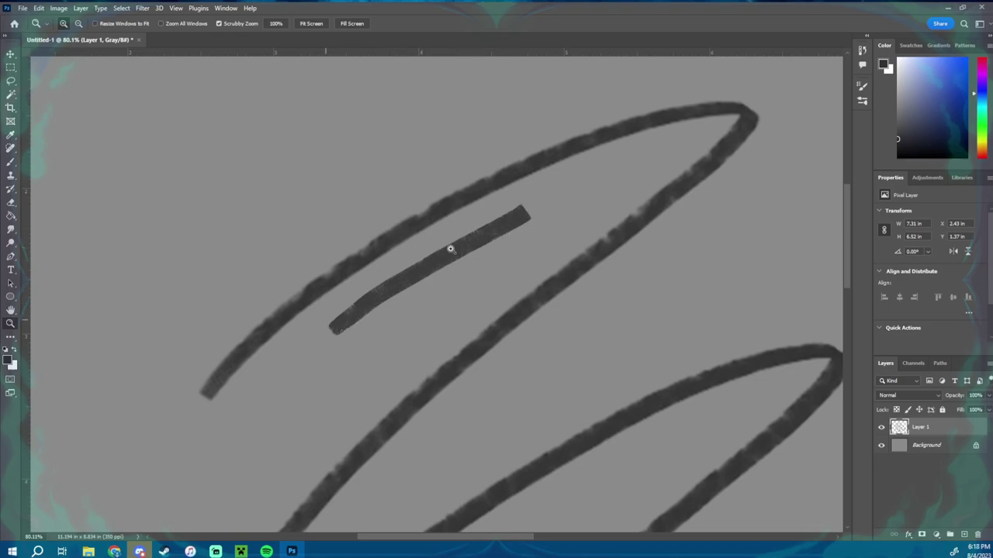
{"action": "mouse_move", "coordinate": [376, 228]}
{"action": "left_mouse_down"}
{"action": "mouse_move", "coordinate": [427, 239]}
{"action": "mouse_move", "coordinate": [437, 248]}
{"action": "mouse_move", "coordinate": [421, 259]}
{"action": "left_mouse_up"}
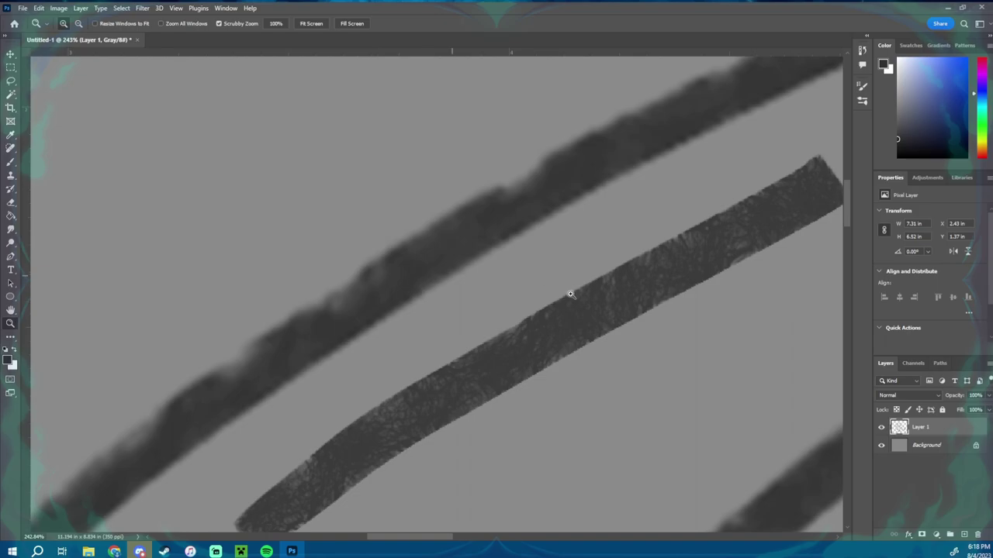
{"action": "mouse_move", "coordinate": [514, 310]}
{"action": "left_mouse_down"}
{"action": "mouse_move", "coordinate": [532, 316]}
{"action": "mouse_move", "coordinate": [346, 254]}
{"action": "left_mouse_up"}
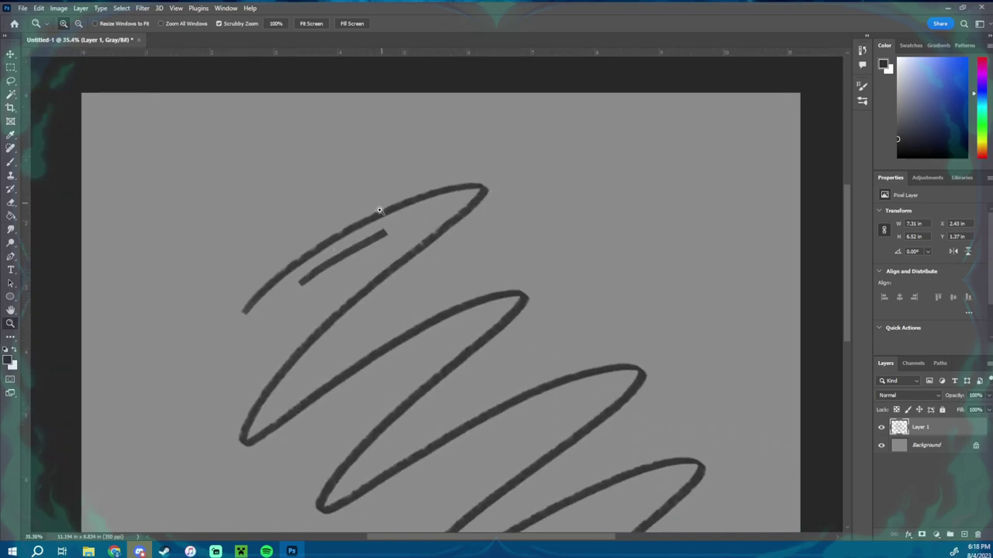
{"action": "key", "text": "ctrl+z"}
{"action": "key", "text": "b"}
{"action": "left_click_drag", "start_coordinate": [315, 273], "coordinate": [380, 229]}
{"action": "key", "text": "ctrl+z"}
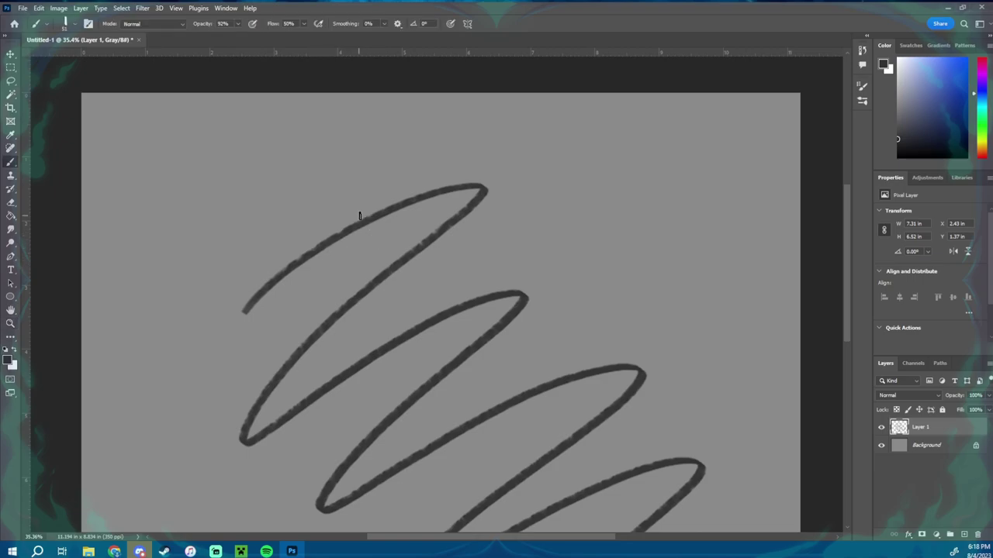
Create an 8 x 10 in, 350 ppi RGB document and close Untitled-1 without saving.
{"action": "left_click", "coordinate": [22, 8]}
{"action": "left_click", "coordinate": [35, 16]}
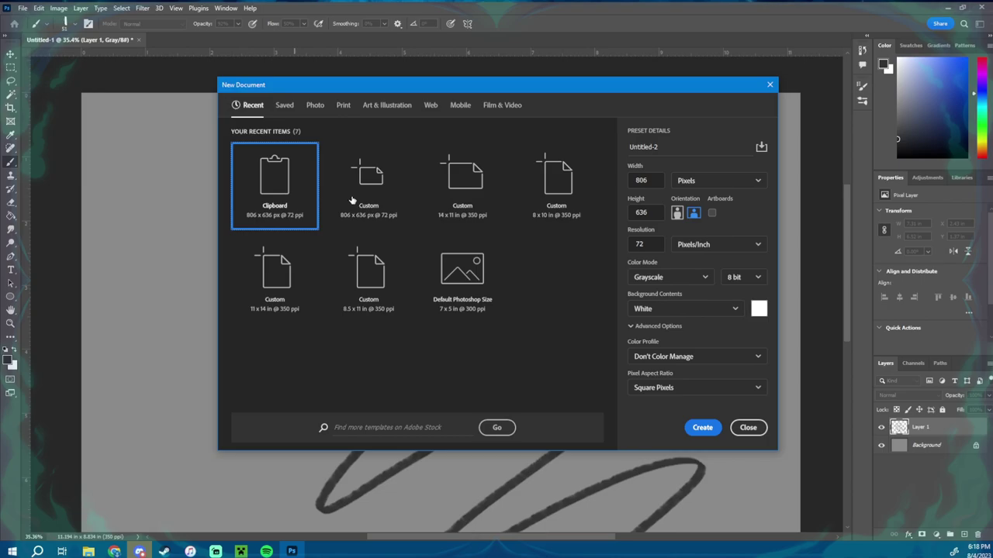
{"action": "left_click", "coordinate": [457, 193]}
{"action": "left_click", "coordinate": [556, 190]}
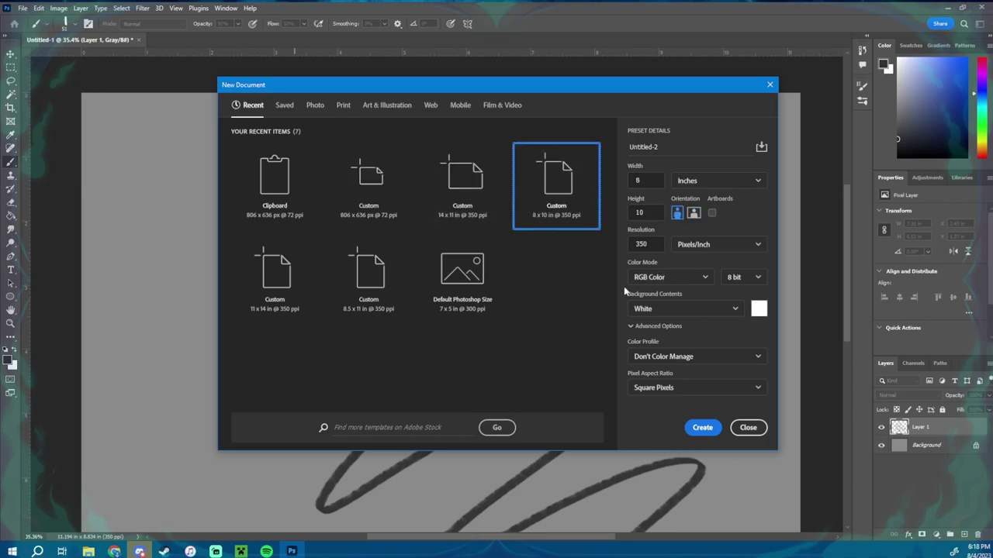
{"action": "left_click", "coordinate": [702, 427]}
{"action": "left_click", "coordinate": [138, 40]}
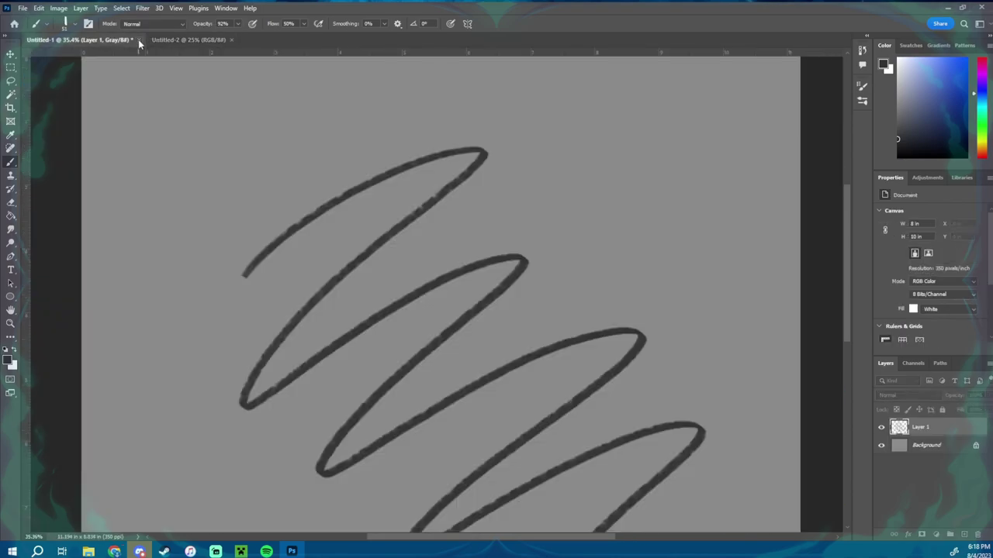
{"action": "left_click", "coordinate": [507, 207]}
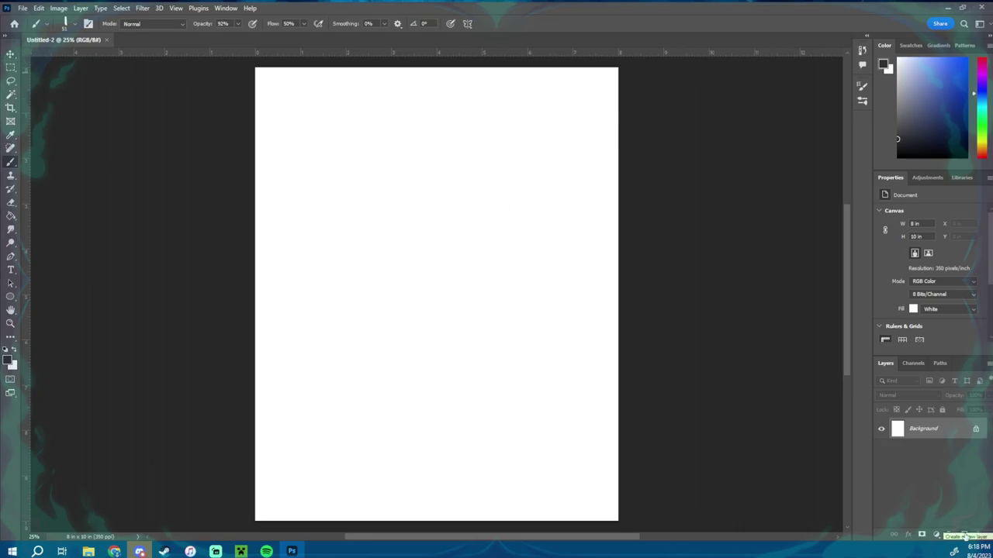
Add a new layer, draw a freehand circle, and move it up and to the right.
{"action": "left_click", "coordinate": [963, 534]}
{"action": "mouse_move", "coordinate": [423, 135]}
{"action": "left_mouse_down"}
{"action": "mouse_move", "coordinate": [454, 142]}
{"action": "mouse_move", "coordinate": [388, 144]}
{"action": "left_mouse_up"}
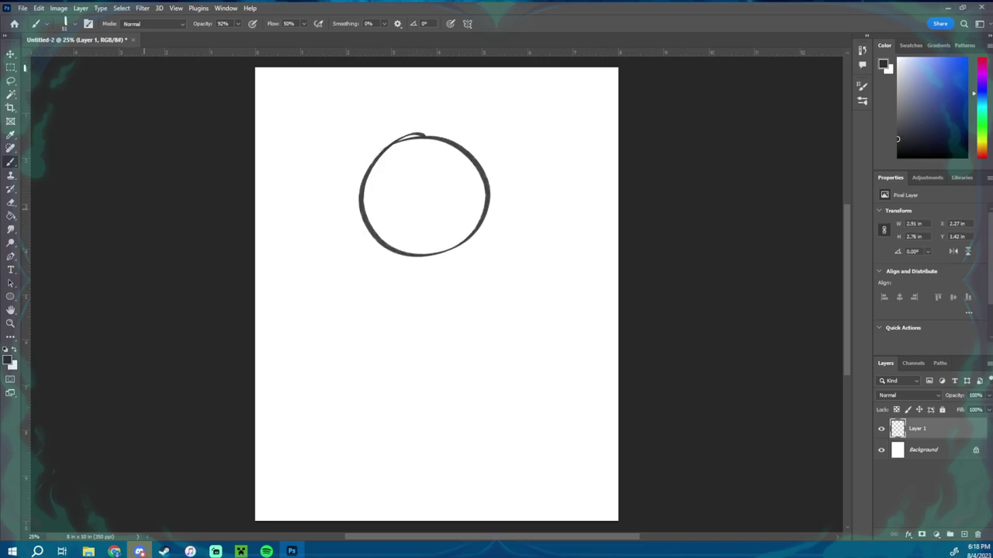
{"action": "key", "text": "v"}
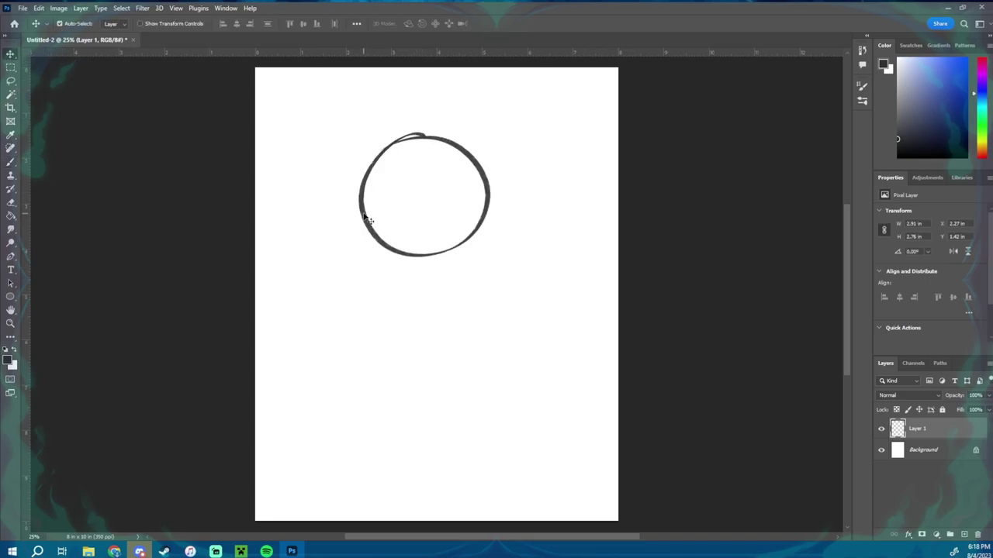
{"action": "left_click_drag", "start_coordinate": [363, 215], "coordinate": [419, 171]}
Convert the white Background into Layer 0 by dragging it with the Move tool, undoing the move.
{"action": "left_click_drag", "start_coordinate": [324, 331], "coordinate": [543, 298]}
{"action": "left_click_drag", "start_coordinate": [439, 346], "coordinate": [466, 311]}
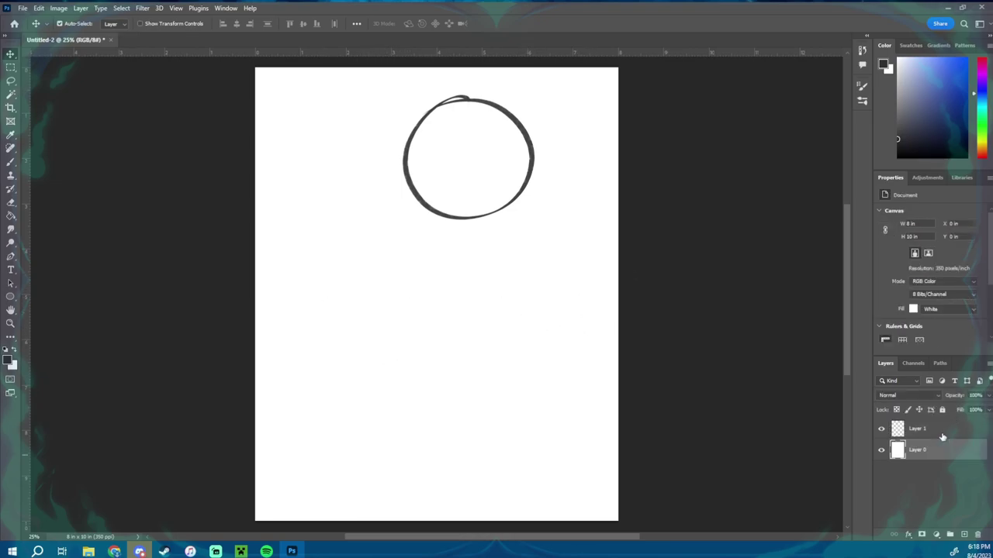
{"action": "left_click_drag", "start_coordinate": [338, 341], "coordinate": [392, 251]}
{"action": "key", "text": "ctrl+z"}
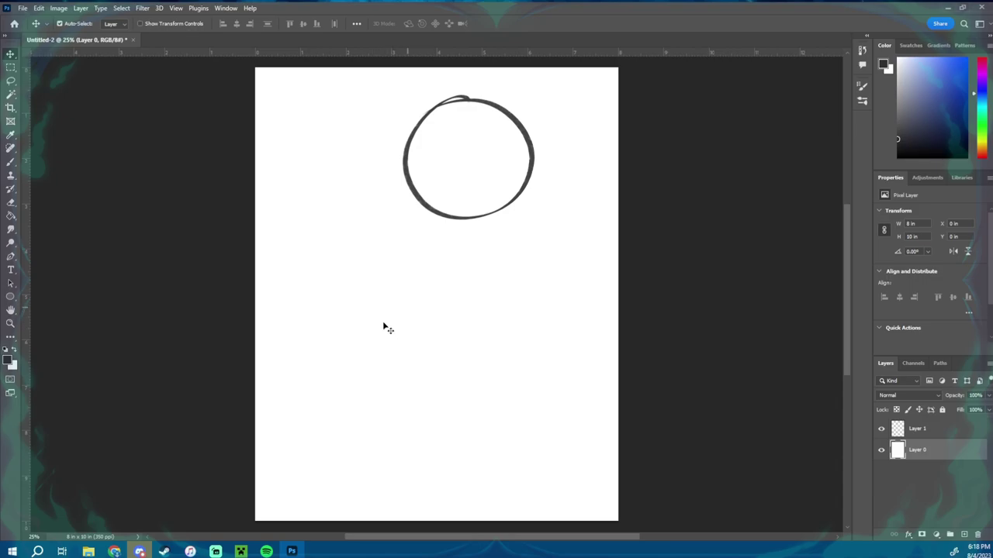
{"action": "left_click_drag", "start_coordinate": [346, 312], "coordinate": [382, 342]}
{"action": "key", "text": "ctrl+z"}
{"action": "left_click", "coordinate": [10, 67]}
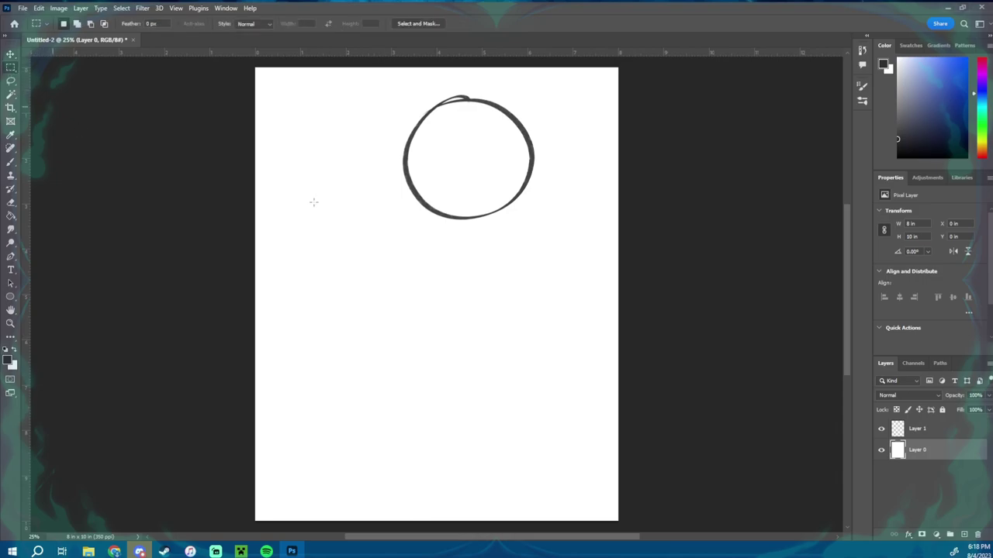
{"action": "left_click_drag", "start_coordinate": [360, 138], "coordinate": [478, 237]}
{"action": "right_click", "coordinate": [454, 212]}
{"action": "left_click", "coordinate": [490, 309]}
{"action": "left_click_drag", "start_coordinate": [446, 201], "coordinate": [396, 234]}
{"action": "left_click", "coordinate": [496, 24]}
{"action": "left_click", "coordinate": [919, 425]}
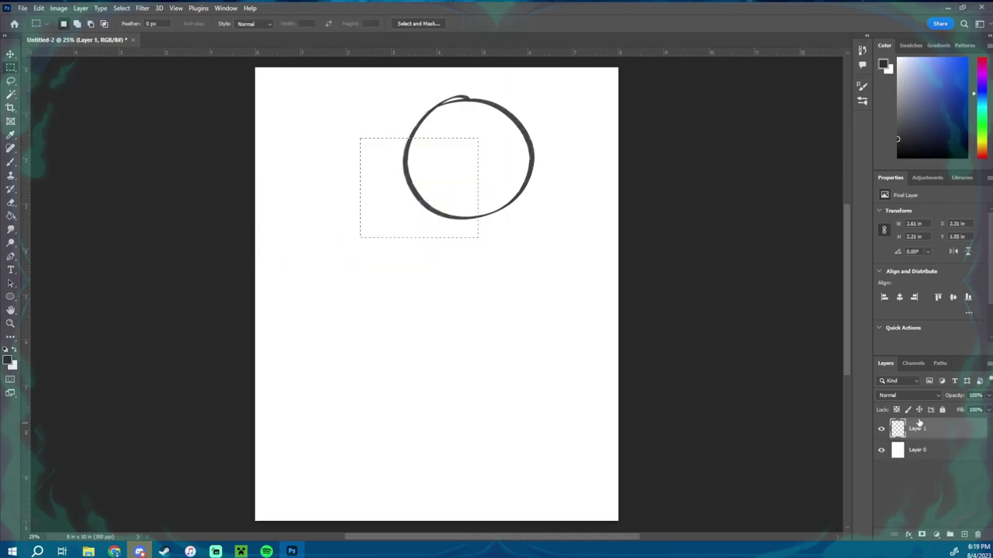
{"action": "left_click", "coordinate": [477, 203]}
{"action": "right_click", "coordinate": [11, 68]}
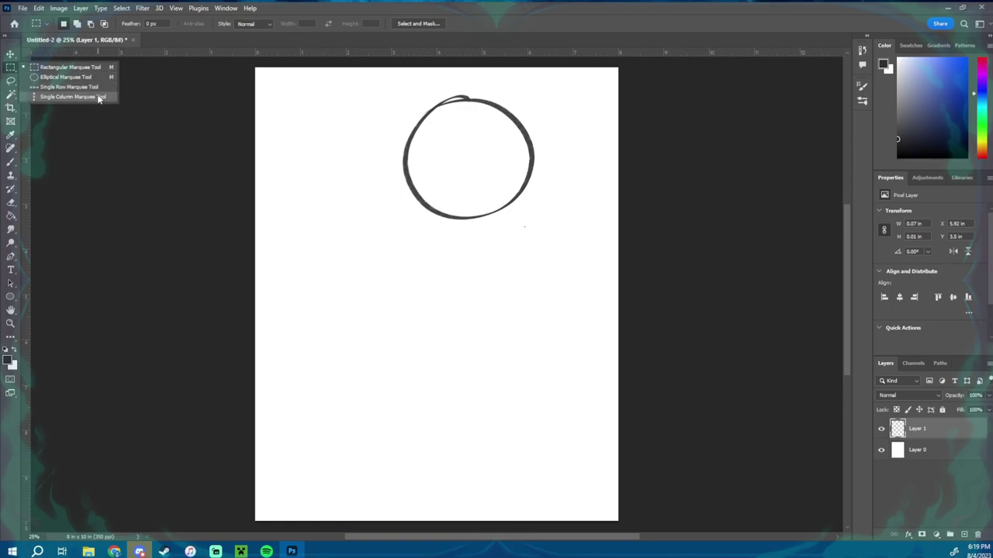
{"action": "left_click", "coordinate": [98, 96]}
{"action": "left_click_drag", "start_coordinate": [341, 256], "coordinate": [418, 288]}
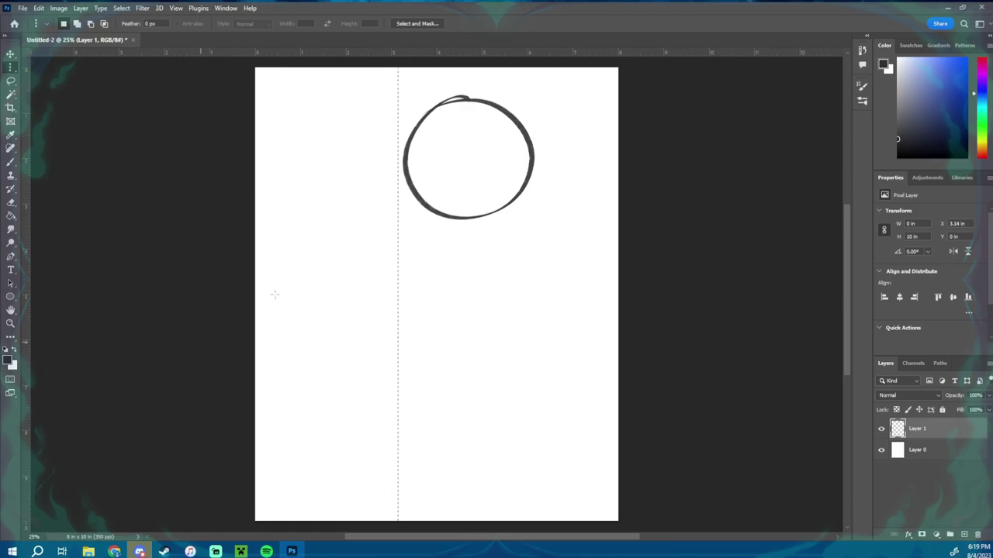
{"action": "key", "text": "ctrl+d"}
{"action": "right_click", "coordinate": [10, 71]}
{"action": "left_click", "coordinate": [12, 82]}
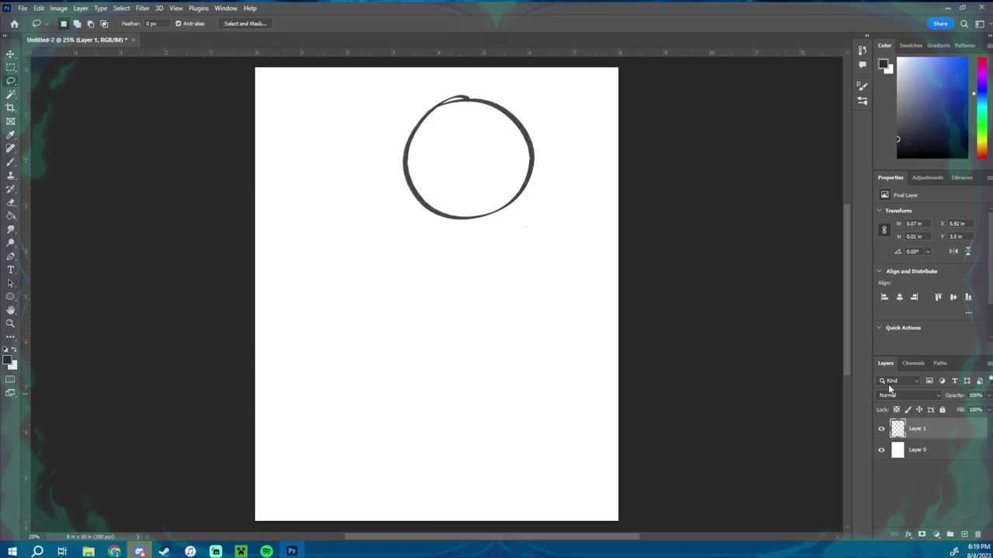
{"action": "mouse_move", "coordinate": [546, 141]}
{"action": "left_mouse_down"}
{"action": "mouse_move", "coordinate": [549, 189]}
{"action": "mouse_move", "coordinate": [512, 178]}
{"action": "mouse_move", "coordinate": [522, 219]}
{"action": "mouse_move", "coordinate": [468, 246]}
{"action": "mouse_move", "coordinate": [469, 221]}
{"action": "mouse_move", "coordinate": [453, 210]}
{"action": "mouse_move", "coordinate": [434, 228]}
{"action": "mouse_move", "coordinate": [398, 222]}
{"action": "mouse_move", "coordinate": [426, 196]}
{"action": "mouse_move", "coordinate": [366, 207]}
{"action": "mouse_move", "coordinate": [495, 274]}
{"action": "mouse_move", "coordinate": [581, 142]}
{"action": "mouse_move", "coordinate": [555, 180]}
{"action": "left_mouse_up"}
{"action": "right_click", "coordinate": [555, 180]}
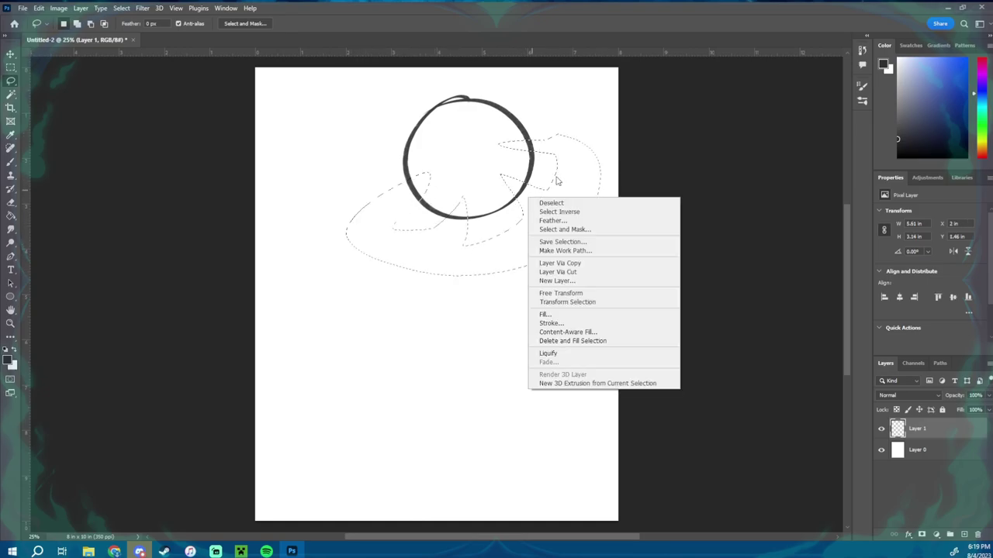
{"action": "left_click", "coordinate": [566, 293]}
{"action": "left_click_drag", "start_coordinate": [546, 243], "coordinate": [454, 308]}
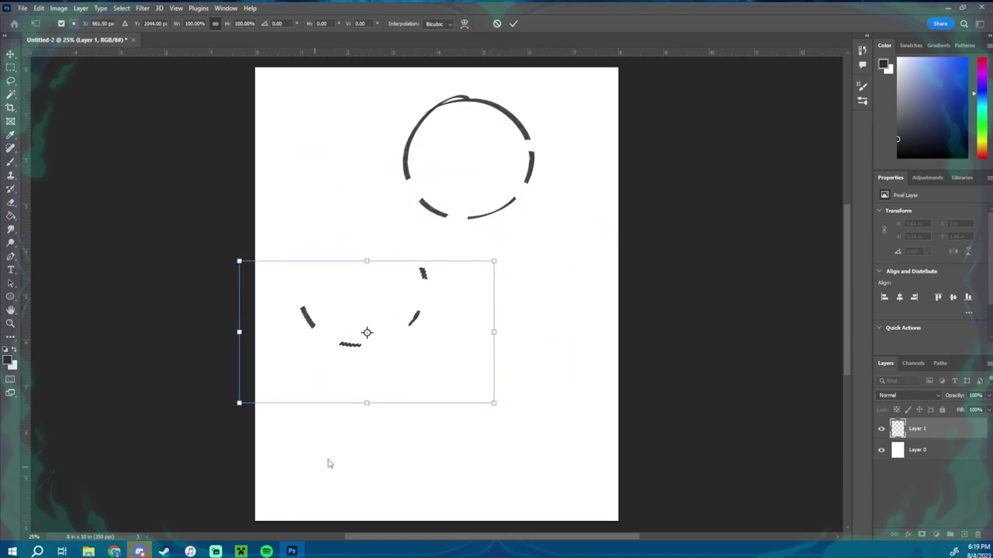
{"action": "left_click", "coordinate": [498, 24]}
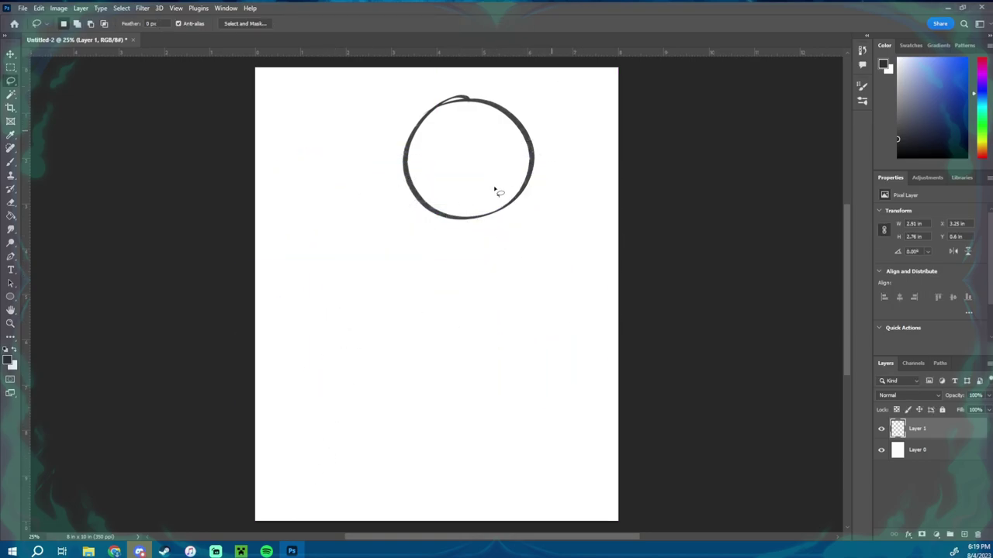
{"action": "left_click", "coordinate": [10, 69]}
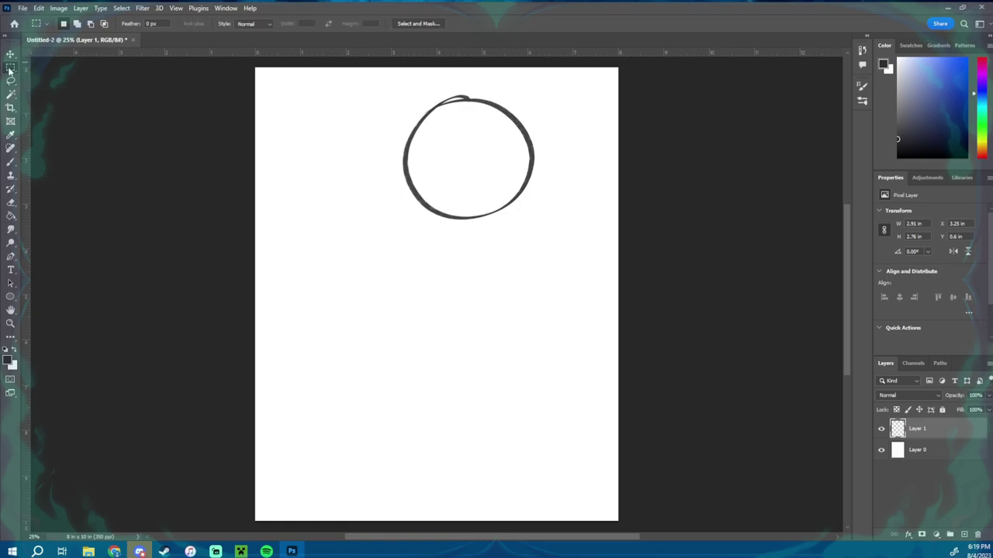
{"action": "right_click", "coordinate": [17, 69]}
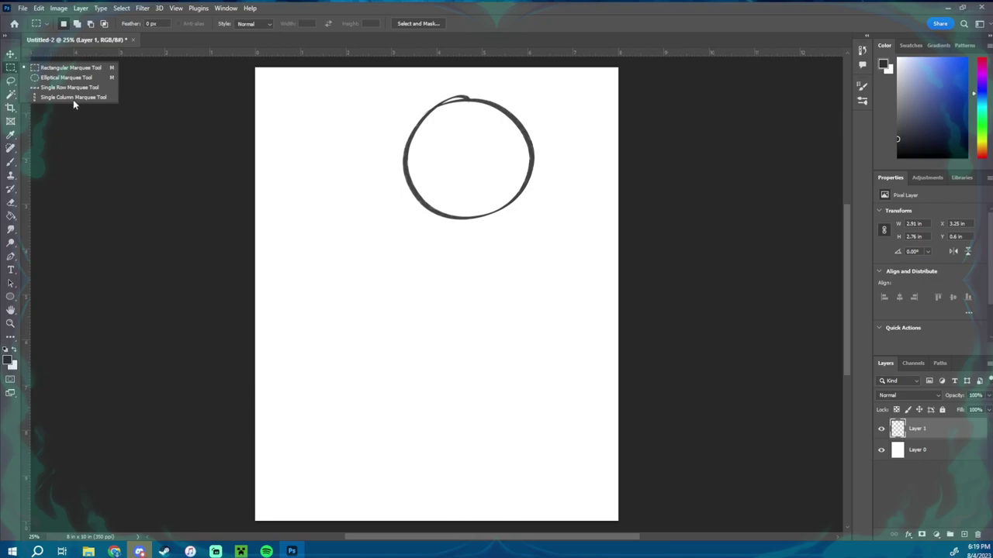
{"action": "key", "text": "l"}
{"action": "mouse_move", "coordinate": [400, 237]}
{"action": "left_mouse_down"}
{"action": "mouse_move", "coordinate": [470, 228]}
{"action": "mouse_move", "coordinate": [470, 250]}
{"action": "mouse_move", "coordinate": [505, 190]}
{"action": "mouse_move", "coordinate": [512, 281]}
{"action": "left_mouse_up"}
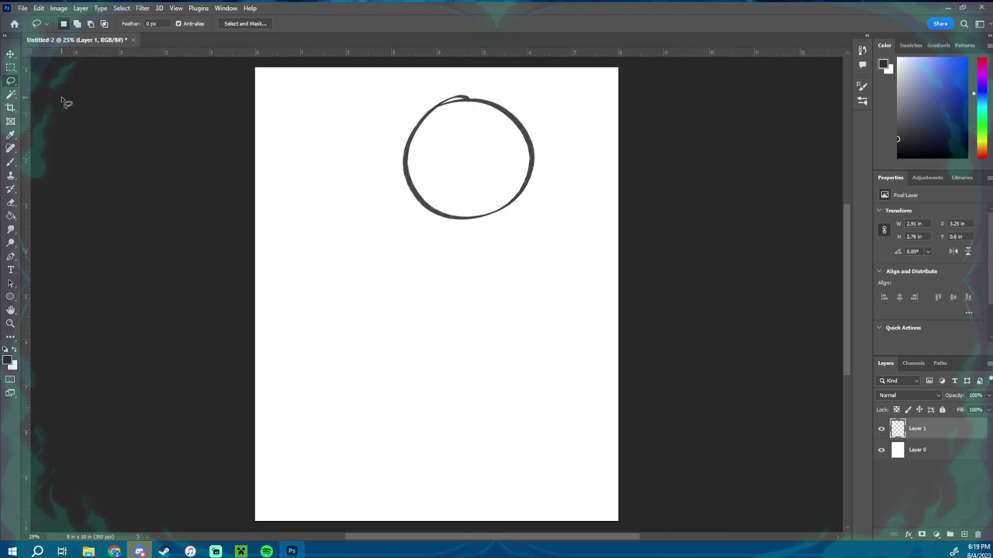
{"action": "left_click", "coordinate": [11, 97]}
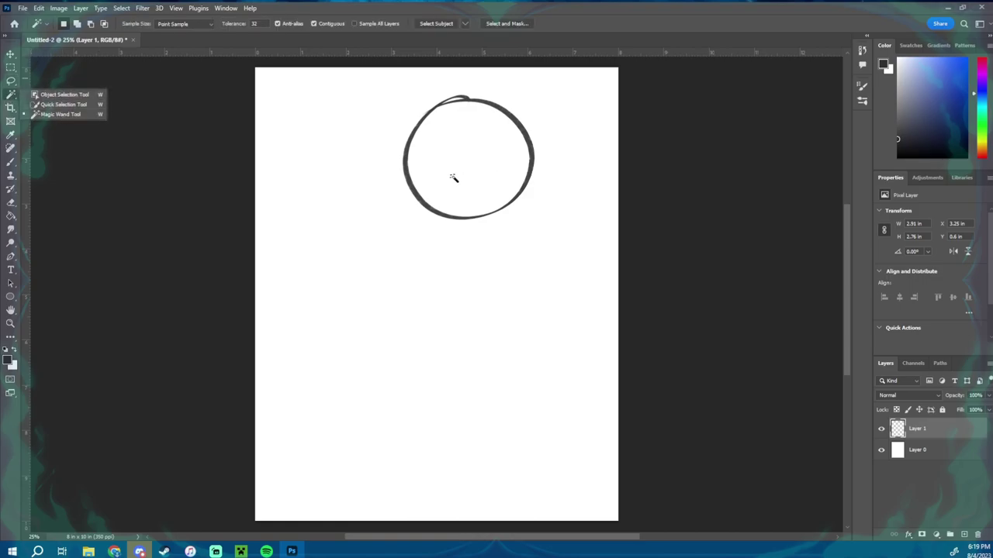
{"action": "left_click", "coordinate": [470, 155]}
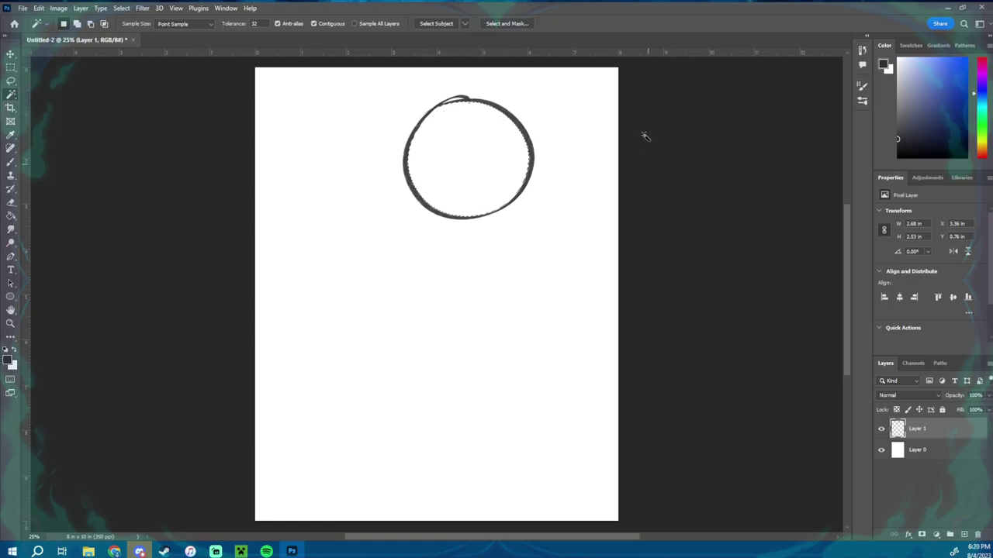
{"action": "left_click", "coordinate": [667, 129]}
{"action": "left_click", "coordinate": [527, 139]}
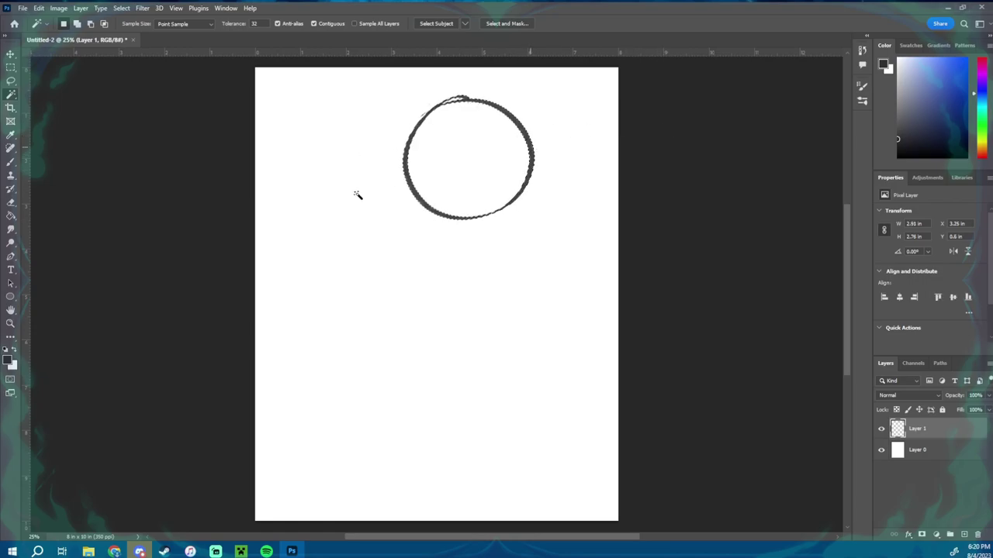
{"action": "left_click", "coordinate": [659, 159]}
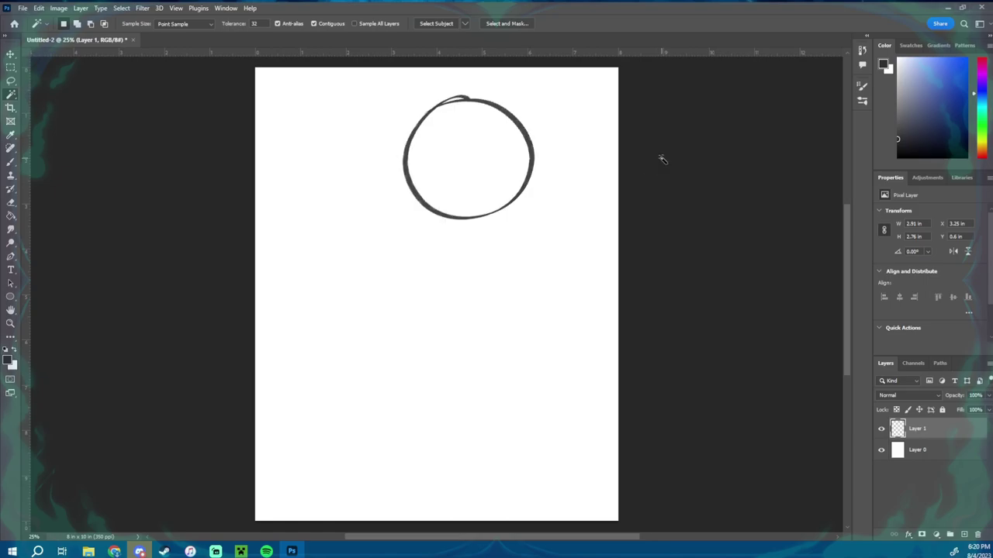
{"action": "right_click", "coordinate": [16, 98]}
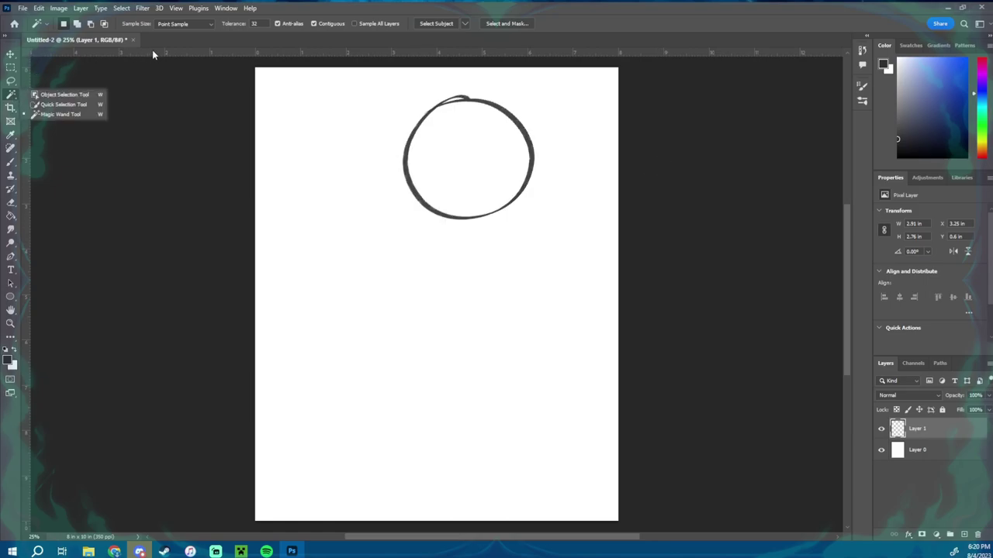
{"action": "left_click", "coordinate": [76, 105]}
{"action": "right_click", "coordinate": [361, 200], "text": "alt"}
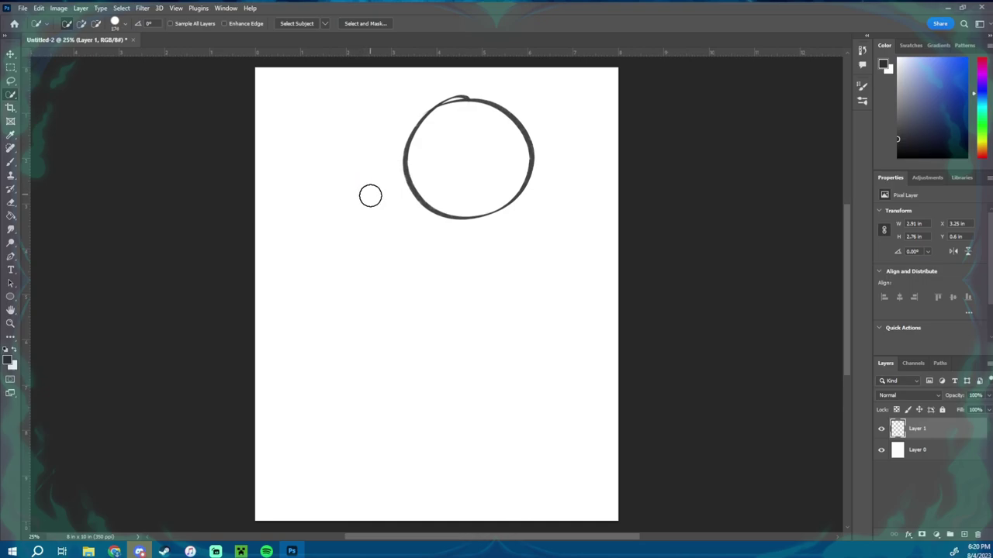
{"action": "left_click_drag", "start_coordinate": [421, 177], "coordinate": [406, 202]}
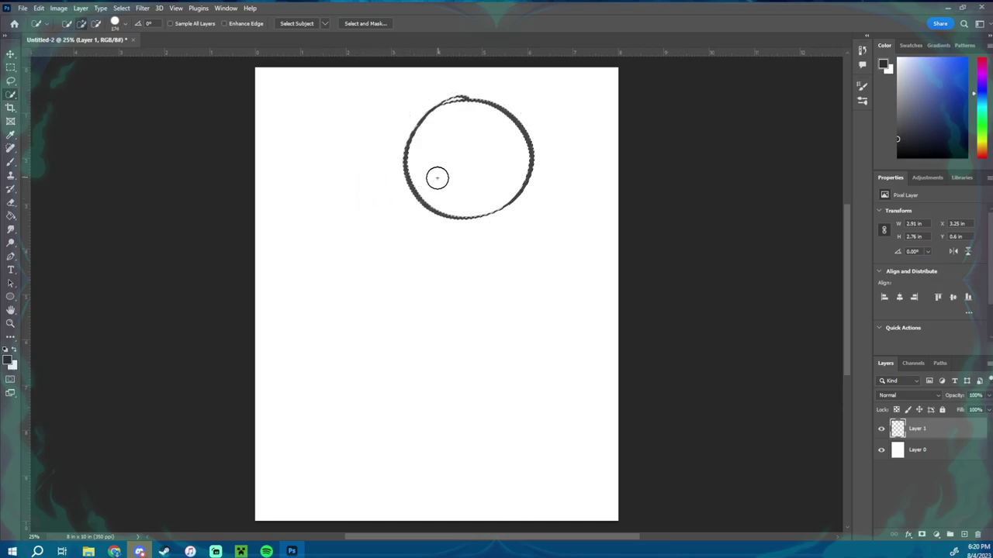
{"action": "key", "text": "ctrl+d"}
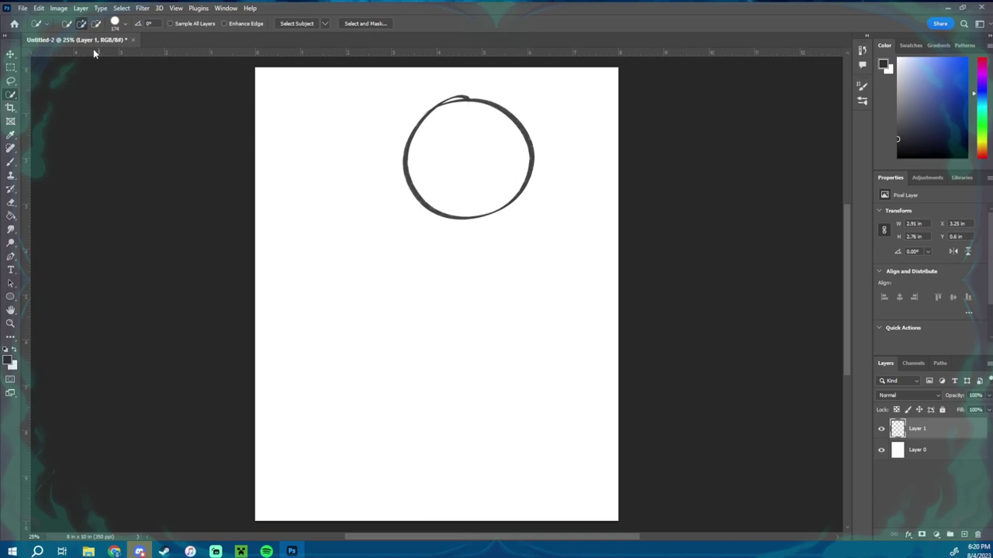
Open hex sticker.jpg from File > Open Recent.
{"action": "left_click", "coordinate": [23, 9]}
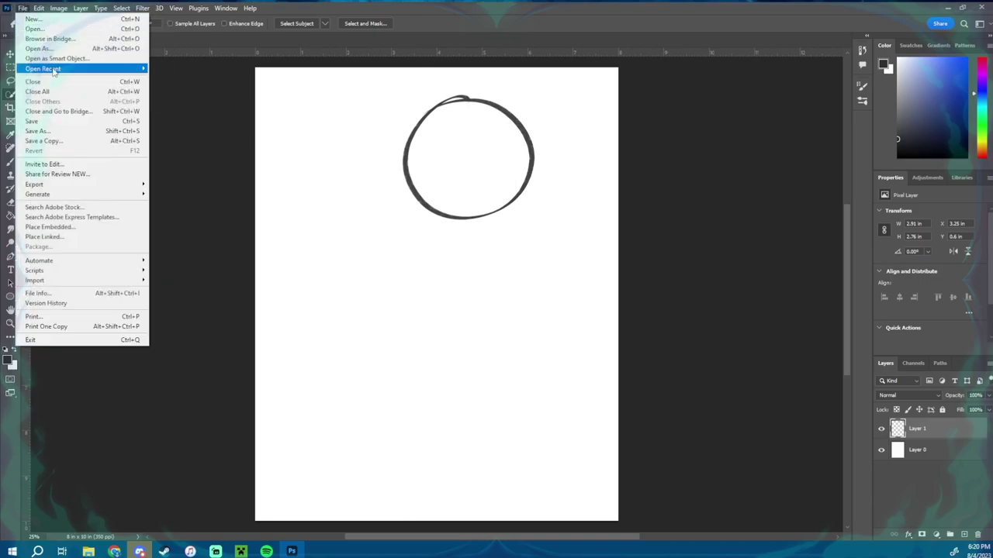
{"action": "mouse_move", "coordinate": [47, 69]}
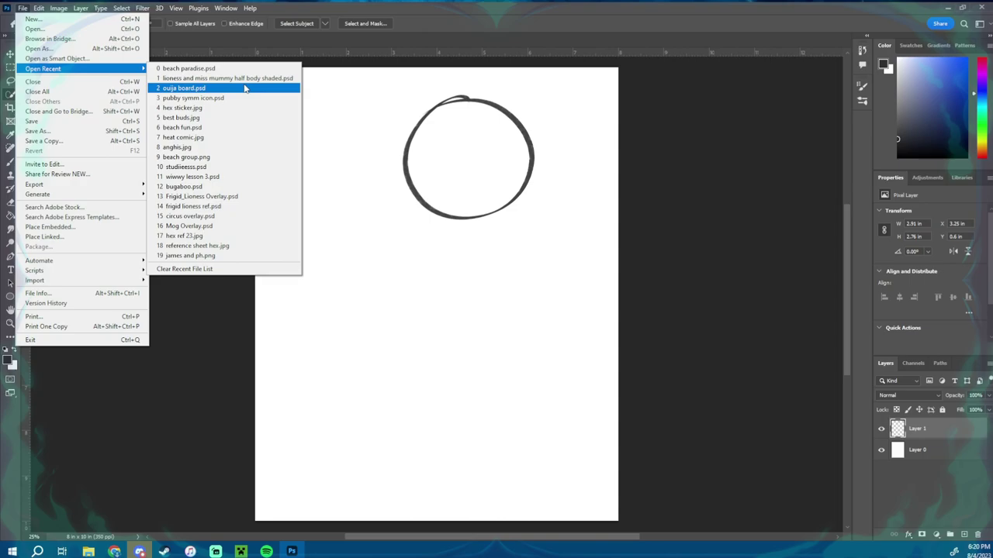
{"action": "left_click", "coordinate": [203, 107]}
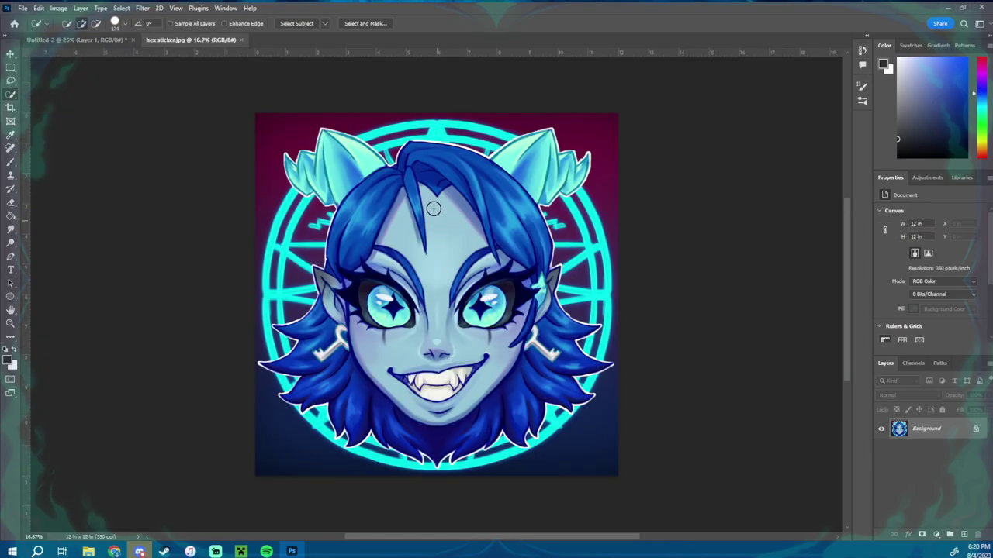
Quick-select the character's forehead, the area between the eyes, and the right ear.
{"action": "left_click_drag", "start_coordinate": [437, 244], "coordinate": [485, 220]}
{"action": "key", "text": "ctrl+d"}
{"action": "left_click_drag", "start_coordinate": [434, 221], "coordinate": [431, 171]}
{"action": "left_click_drag", "start_coordinate": [474, 327], "coordinate": [440, 334]}
{"action": "mouse_move", "coordinate": [520, 148]}
{"action": "left_mouse_down"}
{"action": "mouse_move", "coordinate": [531, 170]}
{"action": "mouse_move", "coordinate": [562, 148]}
{"action": "mouse_move", "coordinate": [575, 174]}
{"action": "mouse_move", "coordinate": [599, 135]}
{"action": "mouse_move", "coordinate": [610, 210]}
{"action": "mouse_move", "coordinate": [597, 252]}
{"action": "left_mouse_up"}
Add the teeth to the selection, then clear it and return to the Untitled-2 circle sketch.
{"action": "left_click", "coordinate": [10, 81]}
{"action": "left_click", "coordinate": [98, 40]}
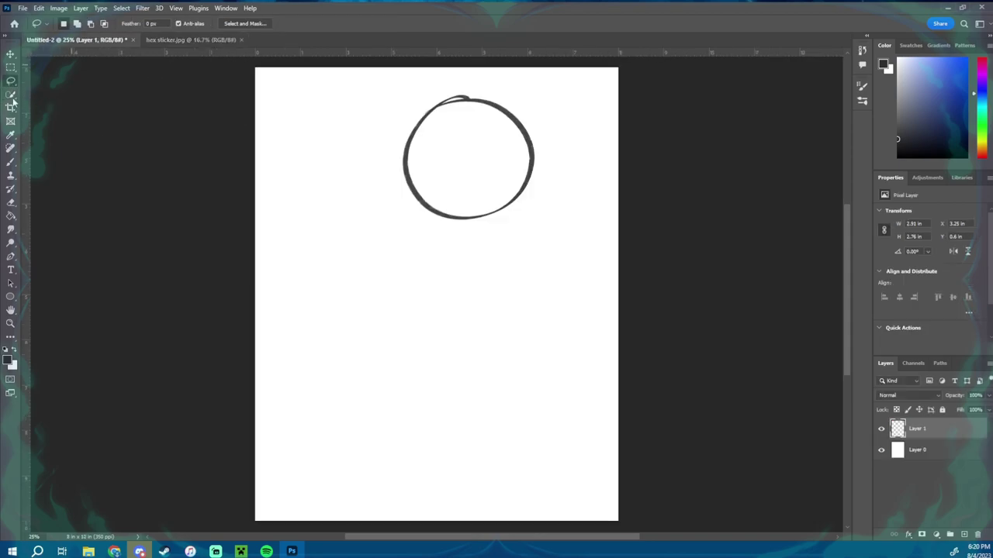
{"action": "right_click", "coordinate": [11, 81]}
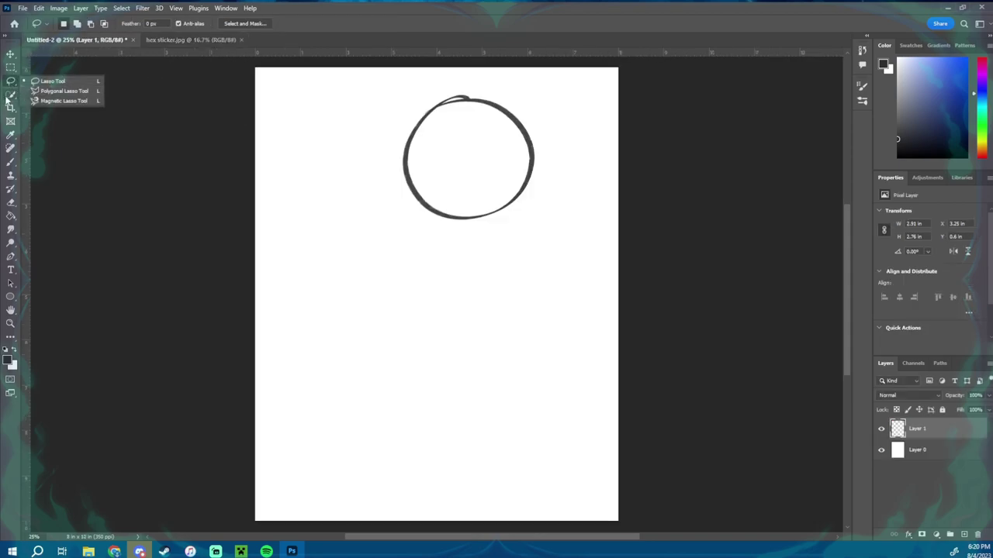
{"action": "left_click", "coordinate": [10, 94]}
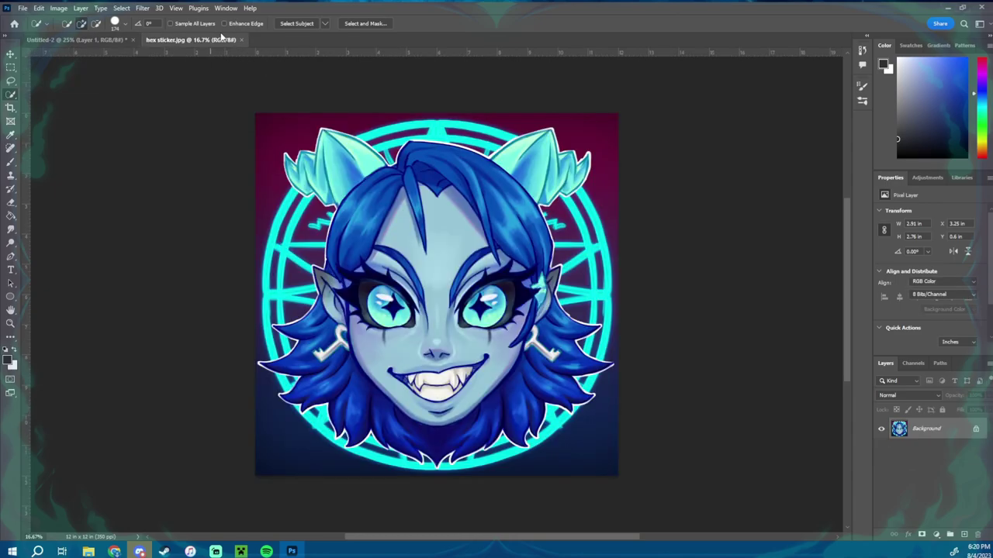
{"action": "left_click", "coordinate": [192, 40]}
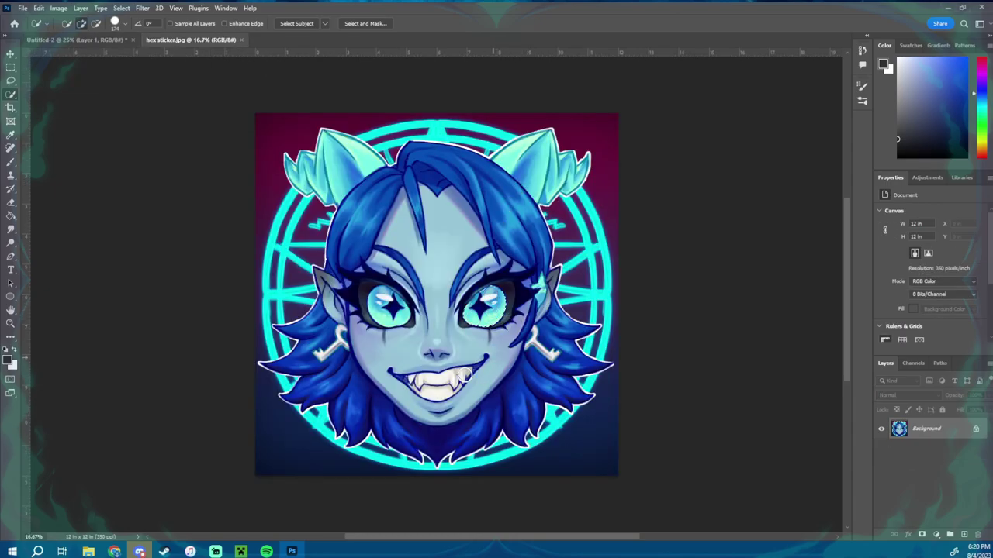
{"action": "left_click_drag", "start_coordinate": [434, 383], "coordinate": [440, 397]}
{"action": "left_click", "coordinate": [11, 80]}
{"action": "left_click", "coordinate": [69, 121]}
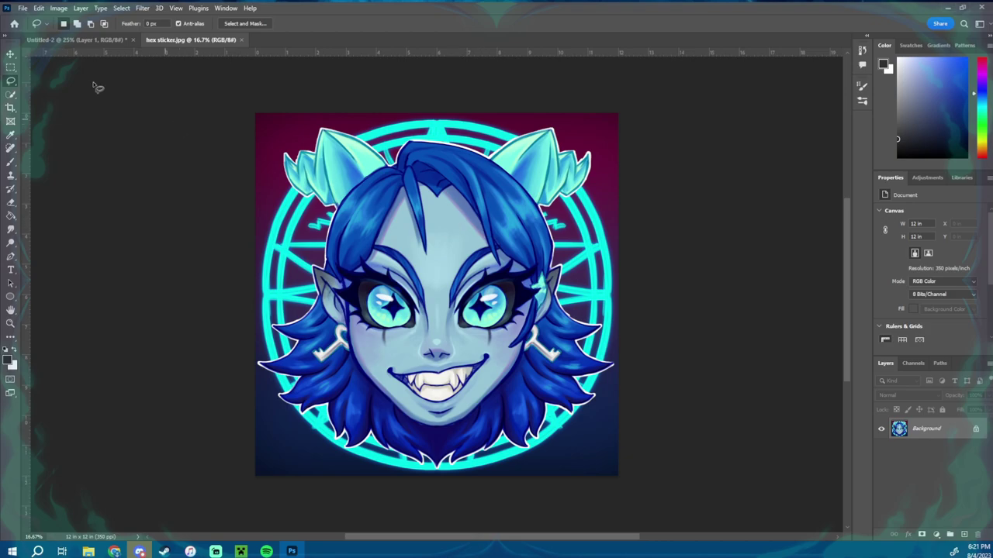
{"action": "left_click", "coordinate": [75, 39]}
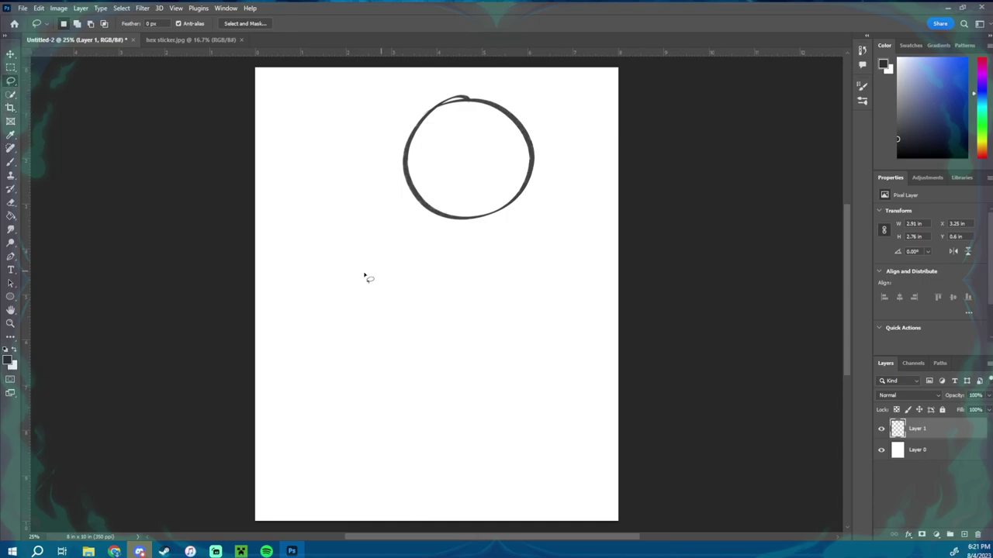
Draw and cancel a trial lasso selection, then switch to the Magic Wand tool.
{"action": "mouse_move", "coordinate": [361, 271]}
{"action": "left_mouse_down"}
{"action": "mouse_move", "coordinate": [448, 256]}
{"action": "mouse_move", "coordinate": [455, 261]}
{"action": "mouse_move", "coordinate": [419, 287]}
{"action": "mouse_move", "coordinate": [439, 290]}
{"action": "mouse_move", "coordinate": [468, 319]}
{"action": "mouse_move", "coordinate": [470, 288]}
{"action": "left_mouse_up"}
{"action": "key", "text": "Escape"}
{"action": "left_click", "coordinate": [20, 96]}
{"action": "left_click", "coordinate": [54, 114]}
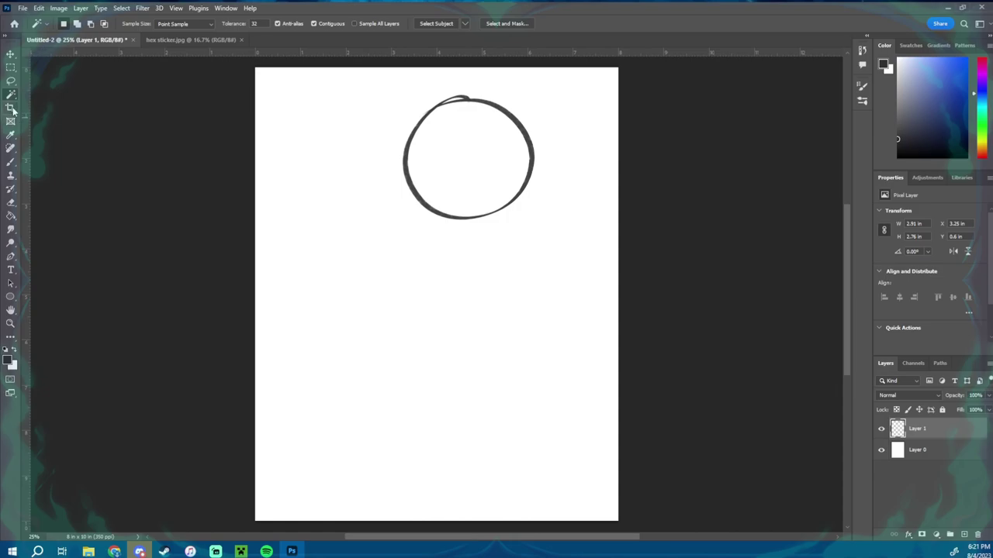
Crop the canvas to a landscape area around the circle, then undo the crop.
{"action": "left_click", "coordinate": [11, 109]}
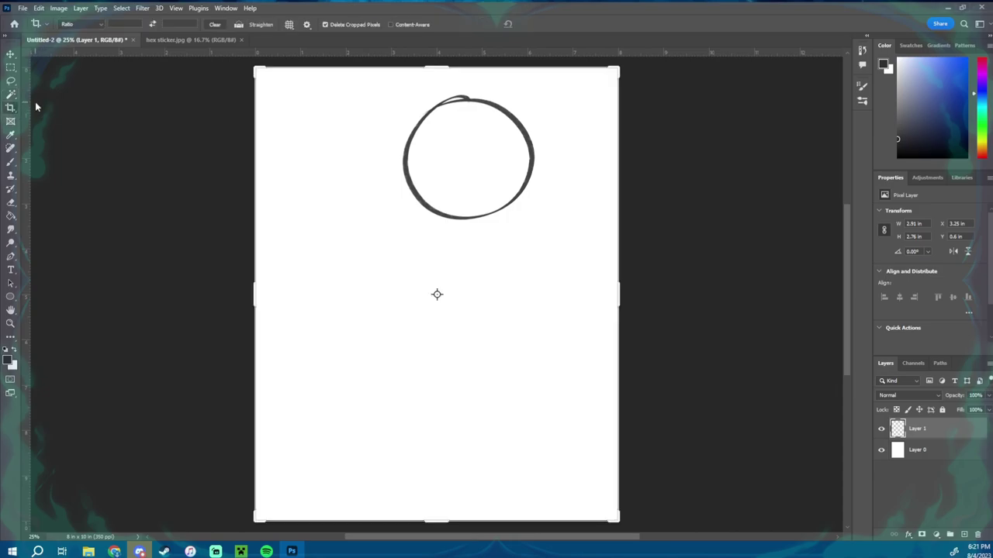
{"action": "left_click_drag", "start_coordinate": [439, 518], "coordinate": [461, 407]}
{"action": "left_click", "coordinate": [543, 25]}
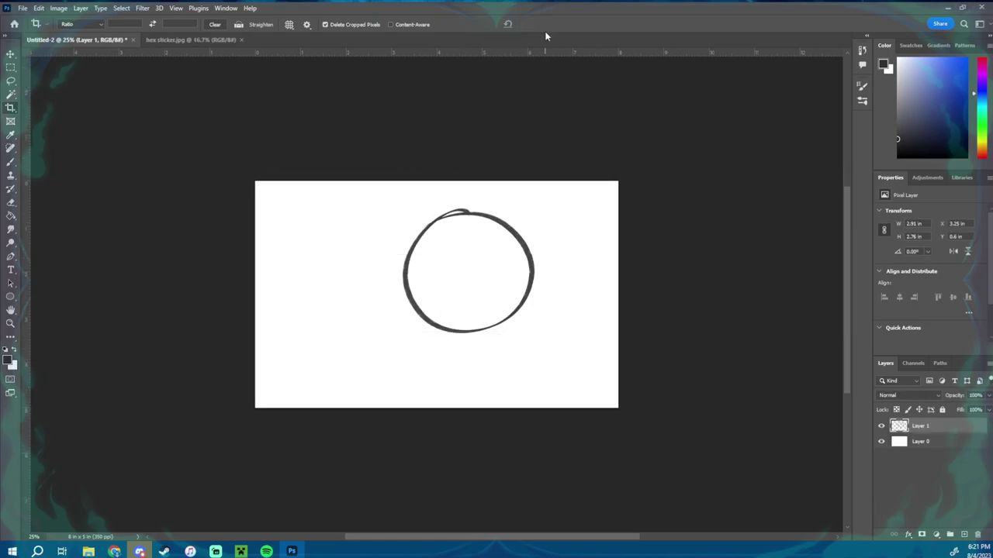
{"action": "key", "text": "ctrl+z"}
{"action": "right_click", "coordinate": [14, 109]}
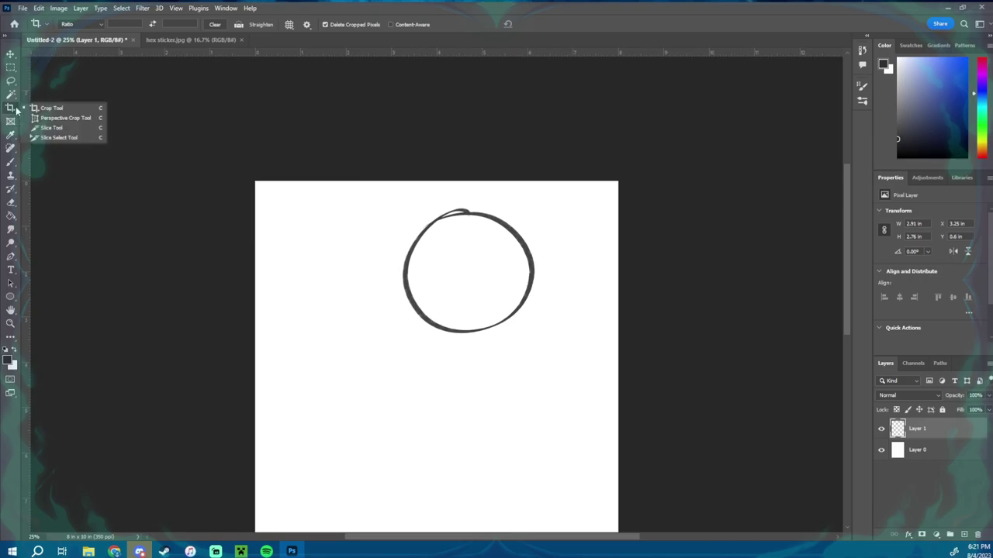
Draw a narrow slice left of the circle and undo it.
{"action": "left_click", "coordinate": [74, 129]}
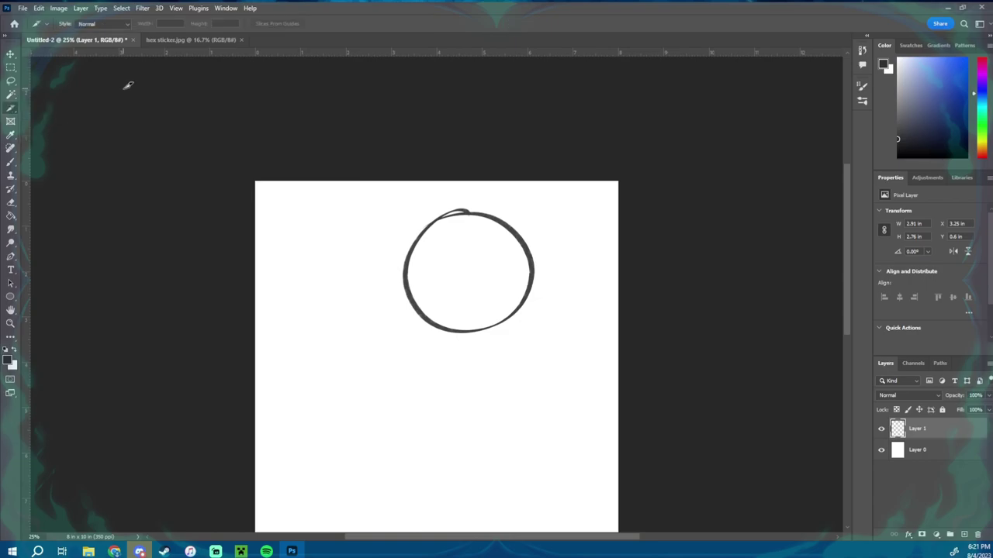
{"action": "left_click_drag", "start_coordinate": [371, 214], "coordinate": [390, 395]}
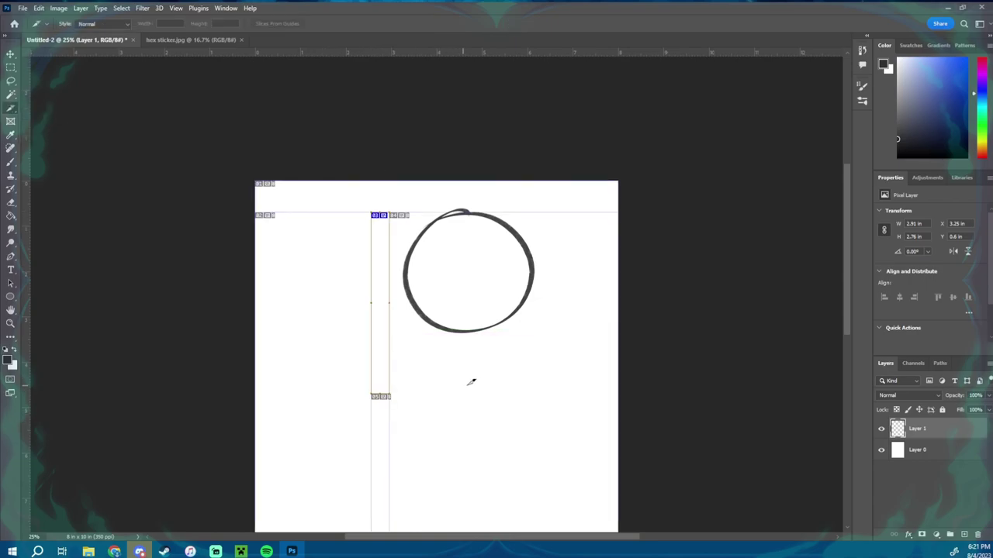
{"action": "key", "text": "ctrl+z"}
Apply a skewed perspective crop over the circle's left side, then undo it.
{"action": "right_click", "coordinate": [11, 108]}
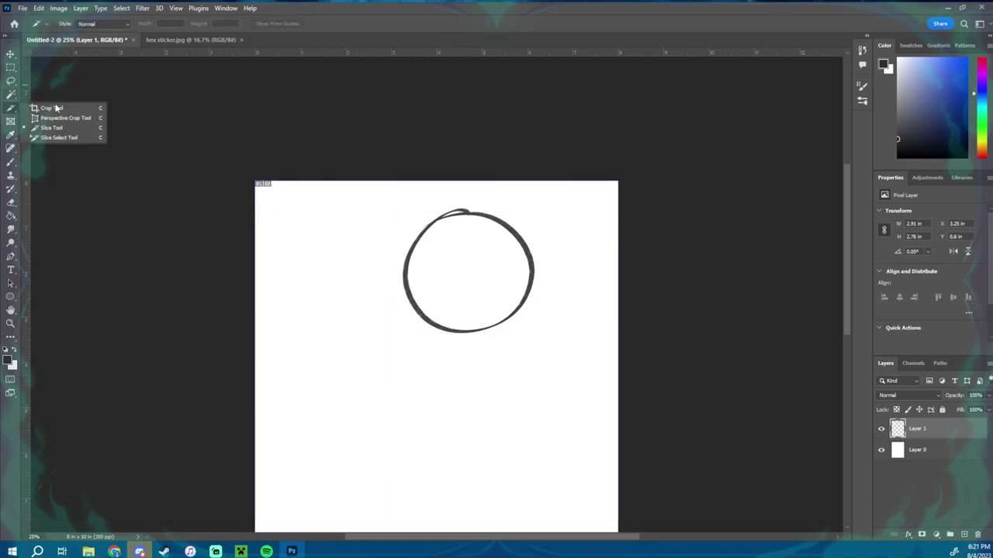
{"action": "left_click", "coordinate": [56, 108]}
{"action": "left_click_drag", "start_coordinate": [332, 238], "coordinate": [468, 368]}
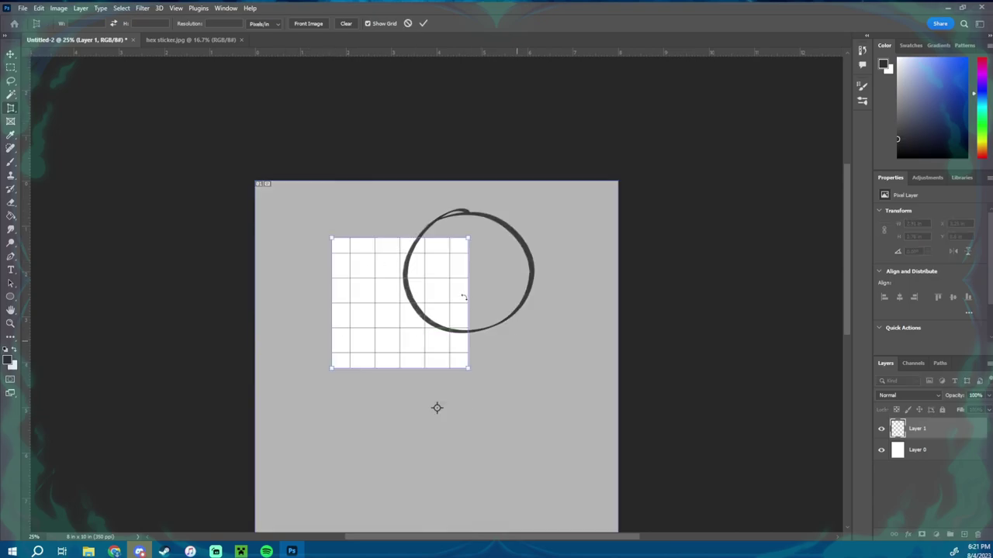
{"action": "left_click_drag", "start_coordinate": [467, 241], "coordinate": [416, 282]}
{"action": "left_click_drag", "start_coordinate": [467, 368], "coordinate": [426, 344]}
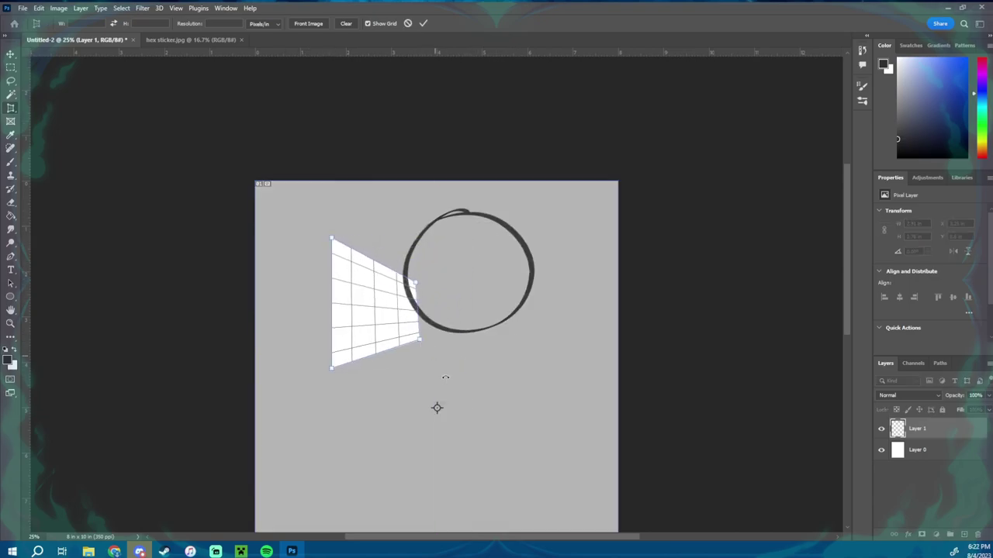
{"action": "left_click", "coordinate": [423, 22]}
{"action": "key", "text": "ctrl+z"}
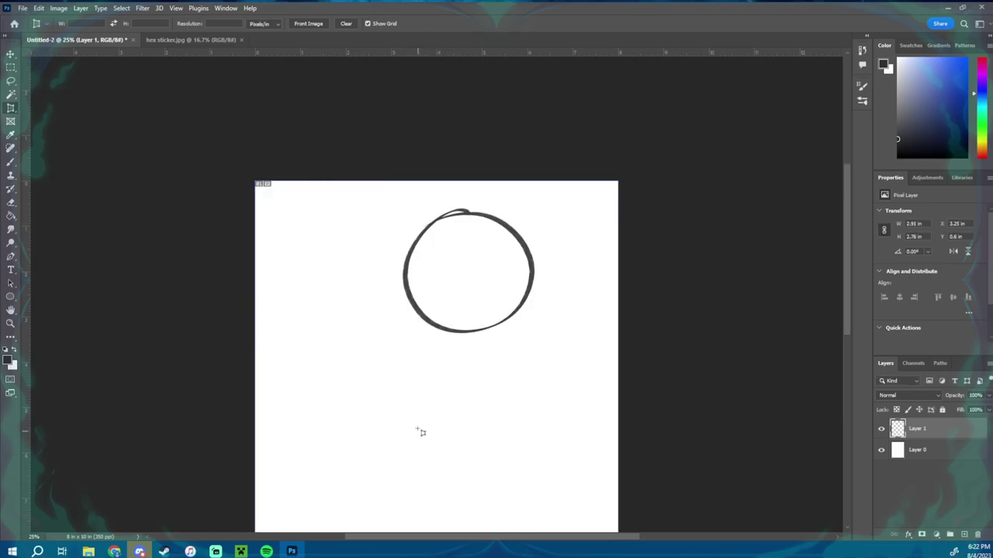
{"action": "right_click", "coordinate": [11, 108]}
Try a Frame Tool frame over the circle, then undo it to leave the circle unframed.
{"action": "left_click", "coordinate": [54, 108]}
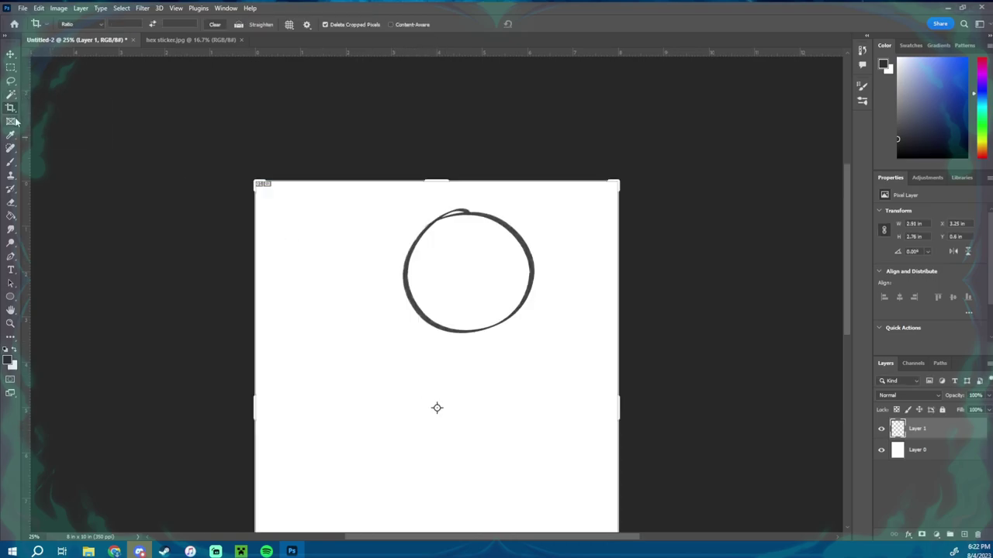
{"action": "left_click", "coordinate": [10, 122]}
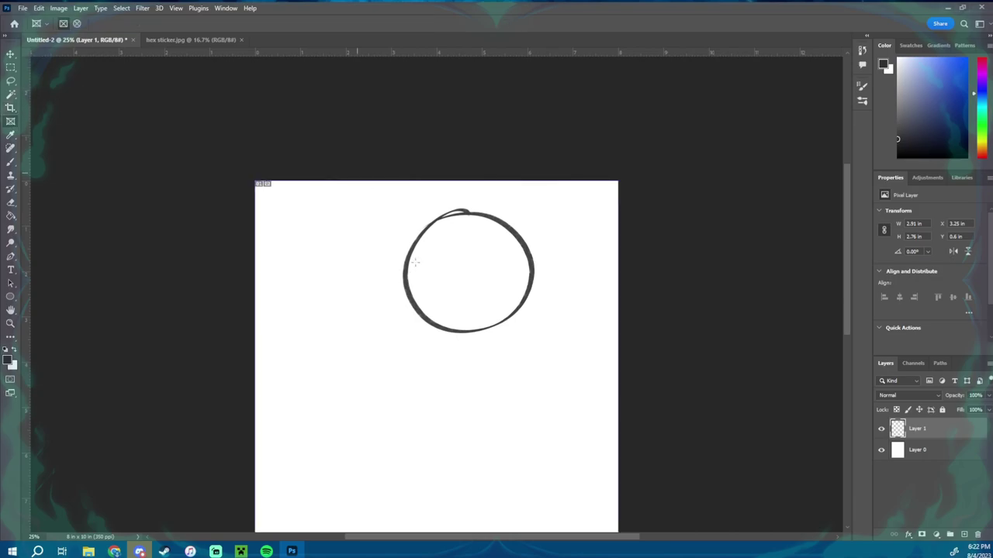
{"action": "left_click_drag", "start_coordinate": [396, 257], "coordinate": [469, 372]}
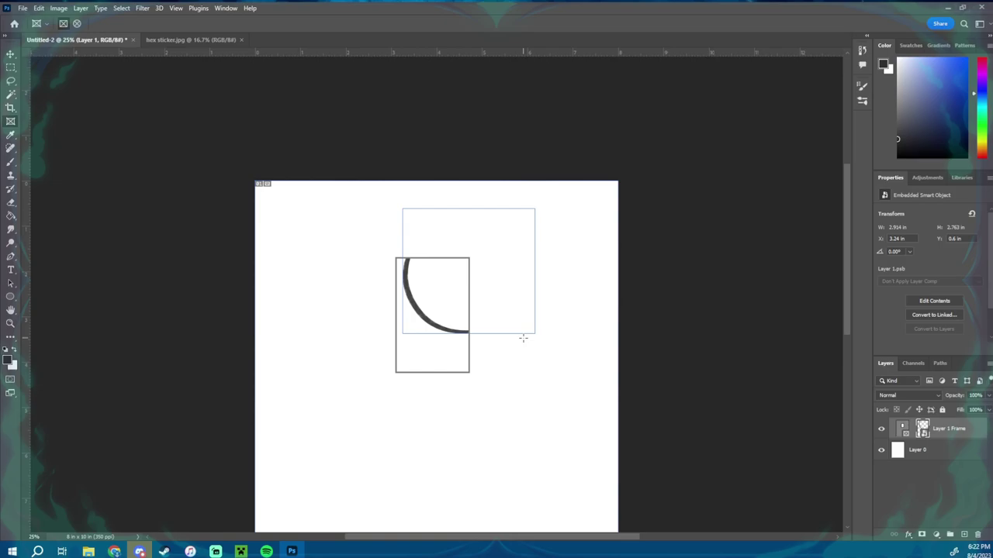
{"action": "key", "text": "ctrl+z"}
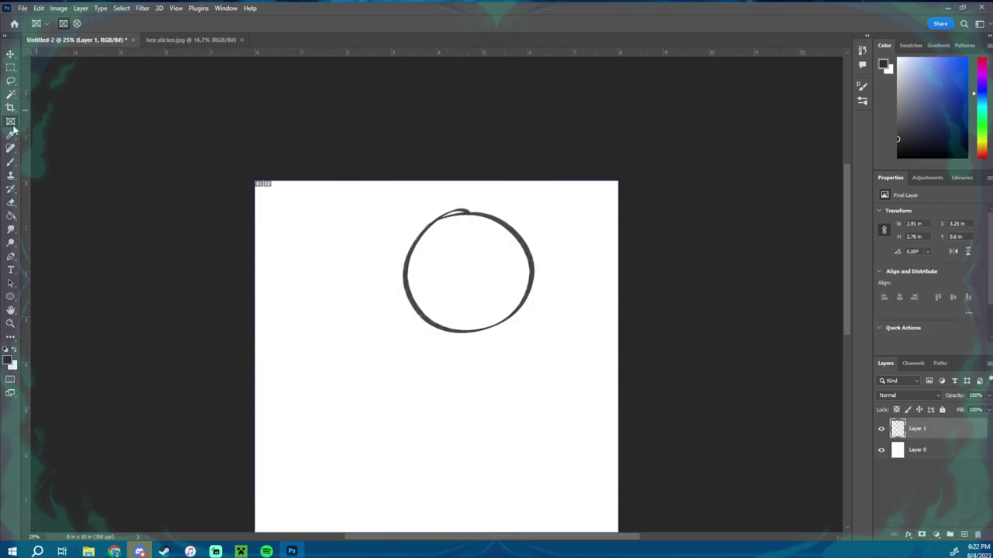
Check the Tool Presets list, then switch to the freehand Lasso Tool.
{"action": "left_click", "coordinate": [46, 26]}
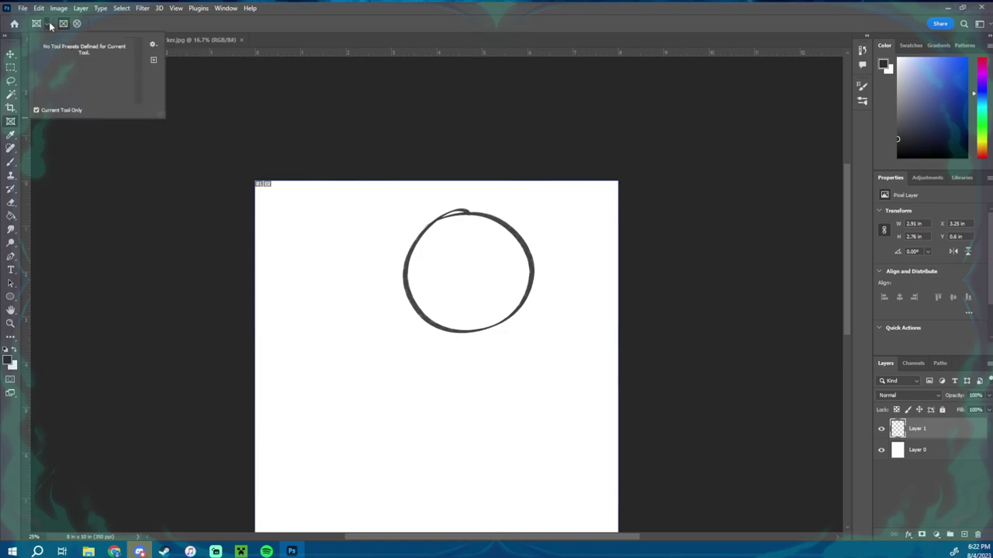
{"action": "left_click", "coordinate": [63, 150]}
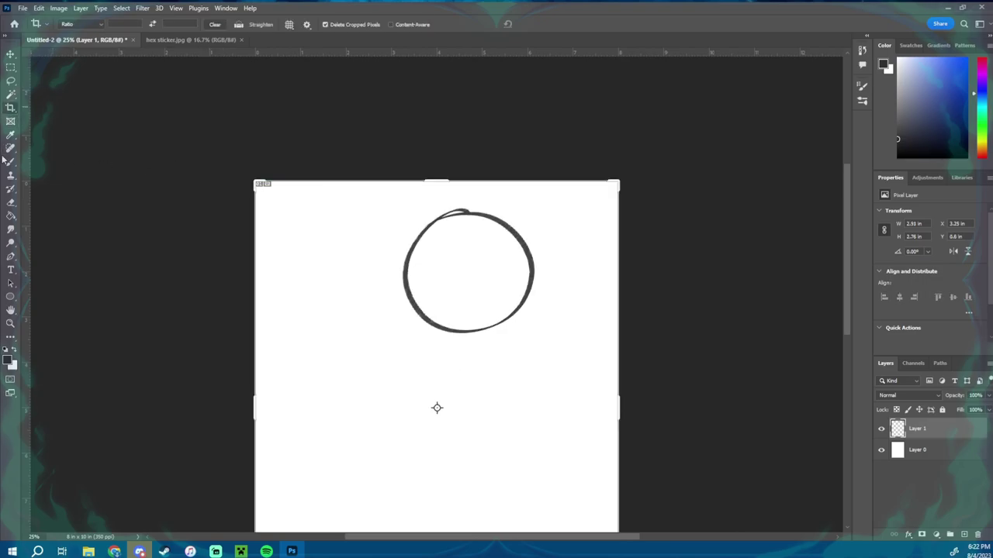
{"action": "left_click", "coordinate": [11, 81]}
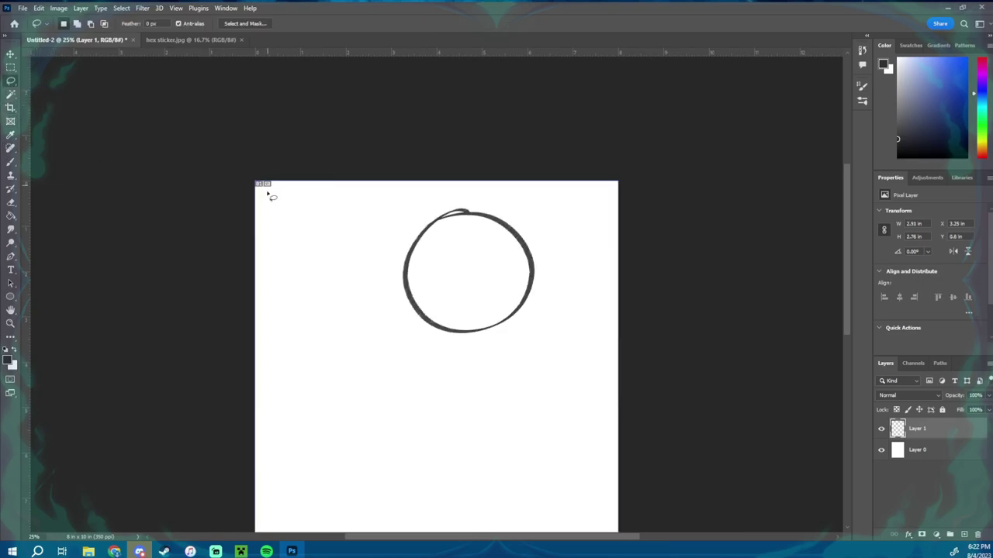
Delete the circle's layer, add a new layer, and paint stacked dark brush strokes at 100% opacity.
{"action": "left_click_drag", "start_coordinate": [928, 427], "coordinate": [977, 534]}
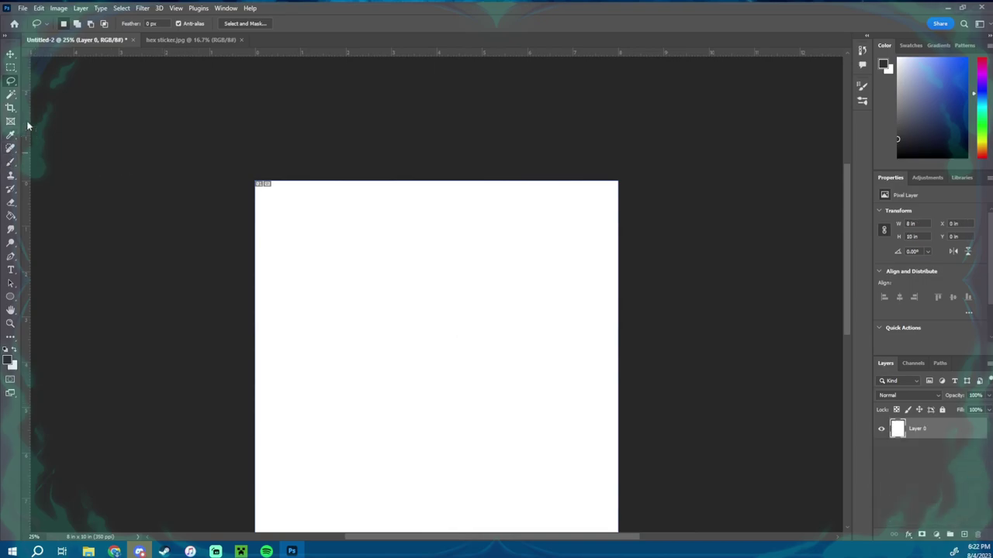
{"action": "left_click", "coordinate": [964, 535]}
{"action": "key", "text": "b"}
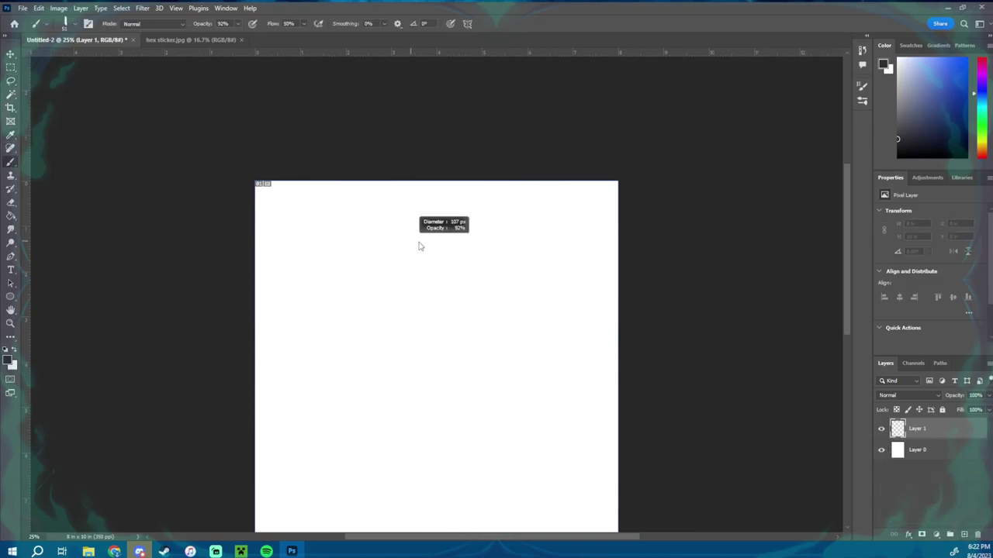
{"action": "mouse_move", "coordinate": [392, 243]}
{"action": "left_mouse_down"}
{"action": "mouse_move", "coordinate": [437, 234]}
{"action": "mouse_move", "coordinate": [392, 259]}
{"action": "mouse_move", "coordinate": [454, 261]}
{"action": "mouse_move", "coordinate": [432, 293]}
{"action": "mouse_move", "coordinate": [475, 299]}
{"action": "left_mouse_up"}
{"action": "left_click", "coordinate": [238, 24]}
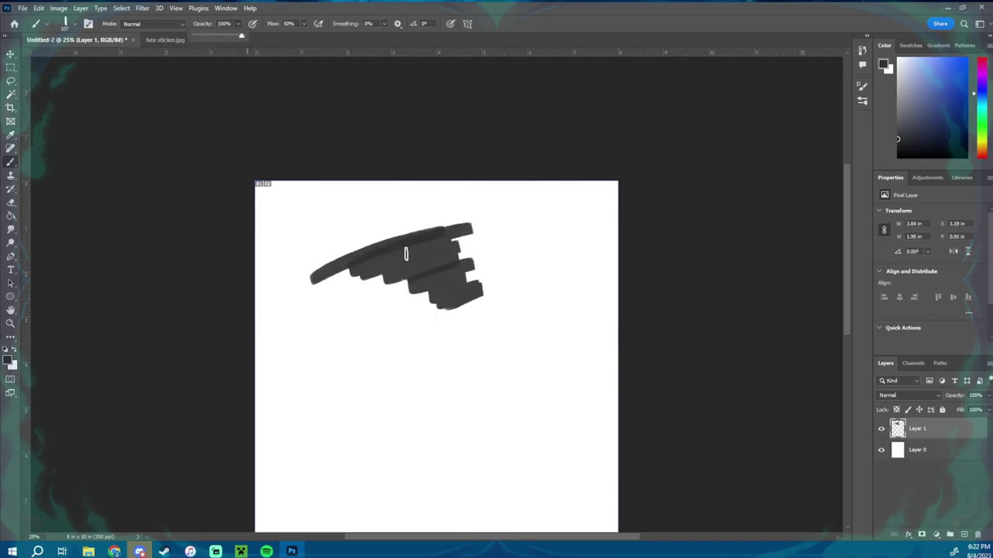
{"action": "mouse_move", "coordinate": [375, 314]}
{"action": "left_mouse_down"}
{"action": "mouse_move", "coordinate": [524, 336]}
{"action": "mouse_move", "coordinate": [480, 346]}
{"action": "mouse_move", "coordinate": [529, 362]}
{"action": "left_mouse_up"}
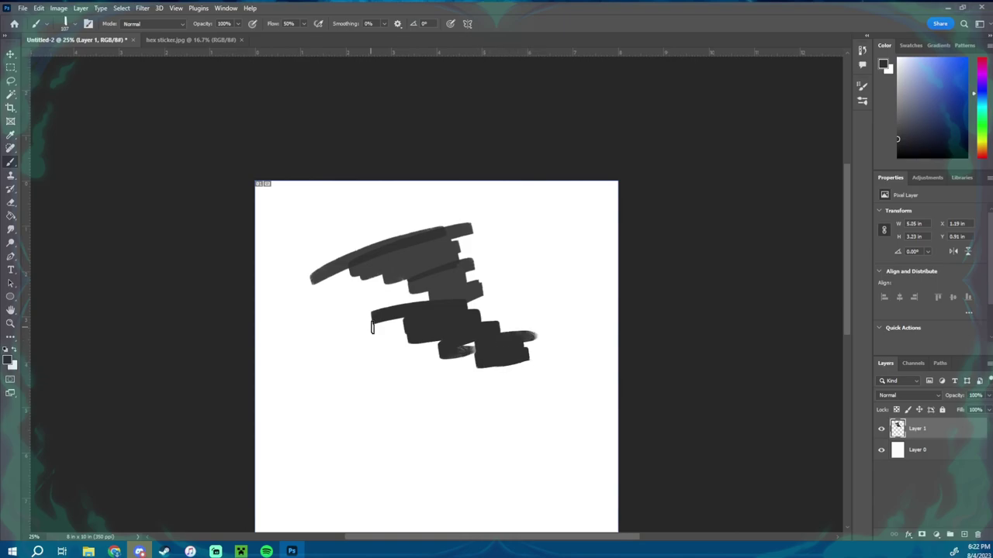
Sample white and dark grey with the Eyedropper, then paint a top-left corner stroke and undo it.
{"action": "left_click", "coordinate": [11, 136]}
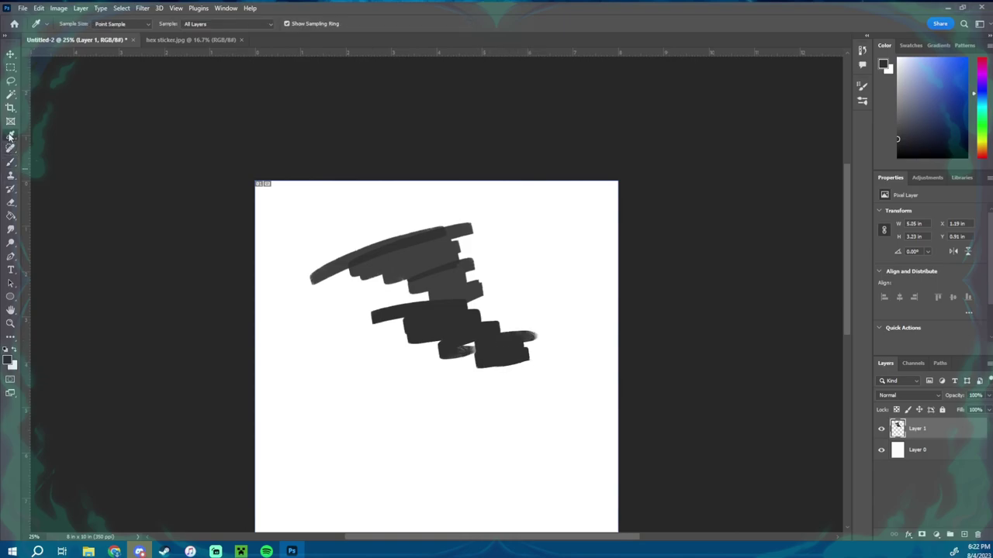
{"action": "left_click", "coordinate": [532, 264]}
{"action": "left_click", "coordinate": [655, 267]}
{"action": "key", "text": "b"}
{"action": "mouse_move", "coordinate": [297, 166]}
{"action": "left_mouse_down"}
{"action": "mouse_move", "coordinate": [228, 204]}
{"action": "mouse_move", "coordinate": [231, 241]}
{"action": "mouse_move", "coordinate": [334, 225]}
{"action": "mouse_move", "coordinate": [277, 210]}
{"action": "mouse_move", "coordinate": [295, 214]}
{"action": "mouse_move", "coordinate": [267, 287]}
{"action": "left_mouse_up"}
{"action": "key", "text": "ctrl+z"}
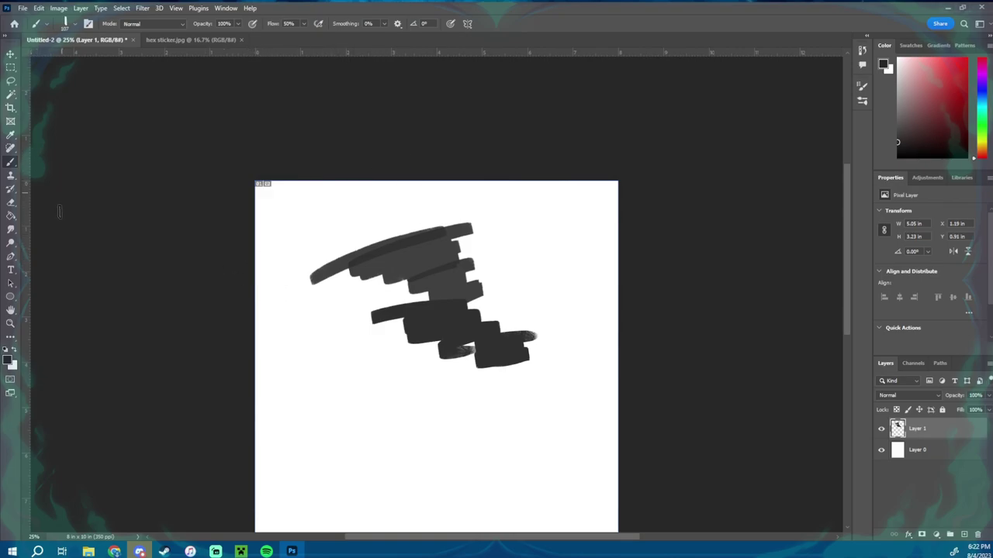
{"action": "left_click", "coordinate": [11, 148]}
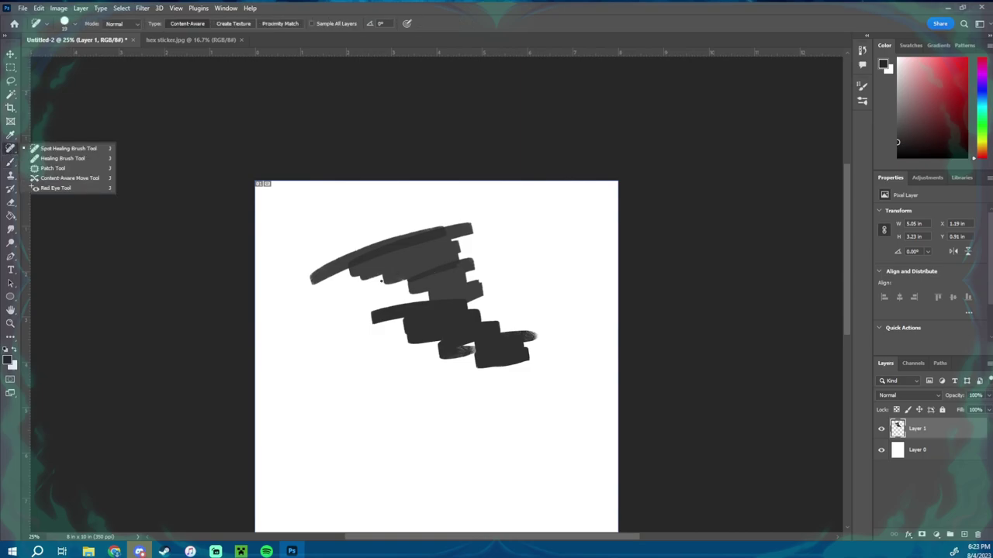
{"action": "mouse_move", "coordinate": [392, 271]}
{"action": "left_mouse_down"}
{"action": "mouse_move", "coordinate": [436, 260]}
{"action": "mouse_move", "coordinate": [445, 271]}
{"action": "mouse_move", "coordinate": [477, 251]}
{"action": "left_mouse_up"}
{"action": "key", "text": "ctrl"}
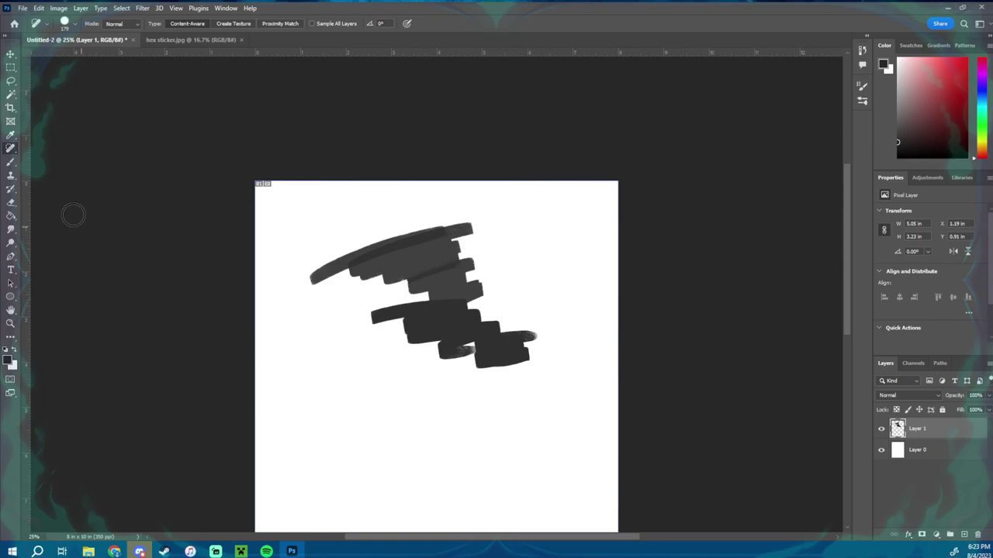
Brush a dark stroke and a zigzag stroke above the grey shape.
{"action": "left_click", "coordinate": [10, 162]}
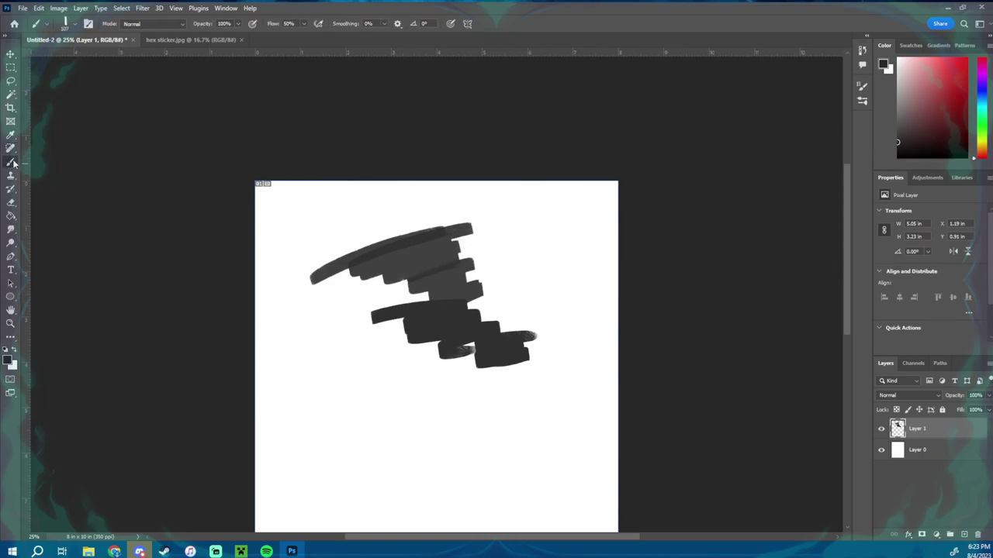
{"action": "left_click_drag", "start_coordinate": [405, 208], "coordinate": [307, 238]}
{"action": "mouse_move", "coordinate": [465, 216]}
{"action": "left_mouse_down"}
{"action": "mouse_move", "coordinate": [454, 247]}
{"action": "mouse_move", "coordinate": [461, 273]}
{"action": "mouse_move", "coordinate": [425, 231]}
{"action": "mouse_move", "coordinate": [541, 266]}
{"action": "left_mouse_up"}
Try larger Pencil strokes and a dot at lower left, then undo them.
{"action": "right_click", "coordinate": [16, 163]}
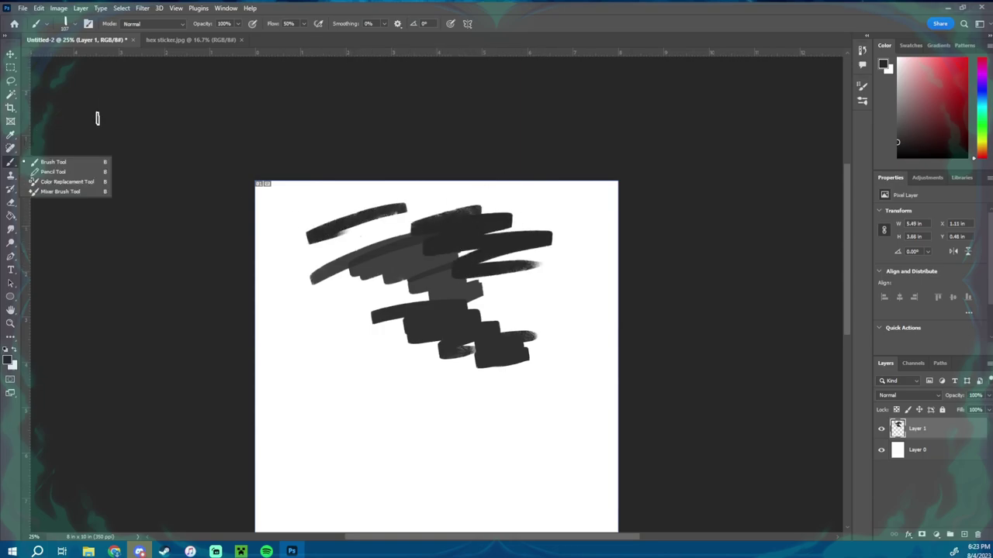
{"action": "left_click", "coordinate": [92, 172]}
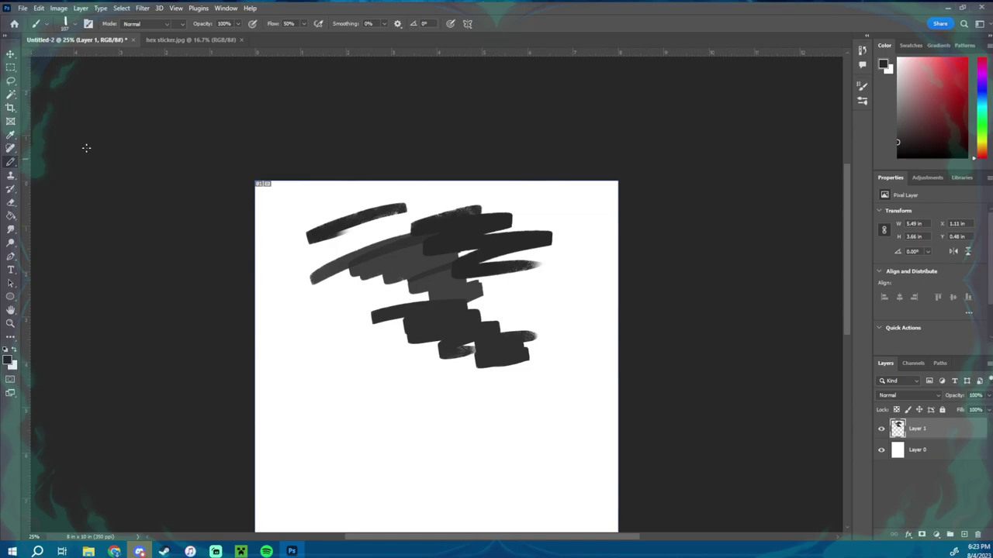
{"action": "right_click", "coordinate": [380, 353], "text": "alt"}
{"action": "left_click_drag", "start_coordinate": [316, 381], "coordinate": [385, 349]}
{"action": "left_click", "coordinate": [393, 374]}
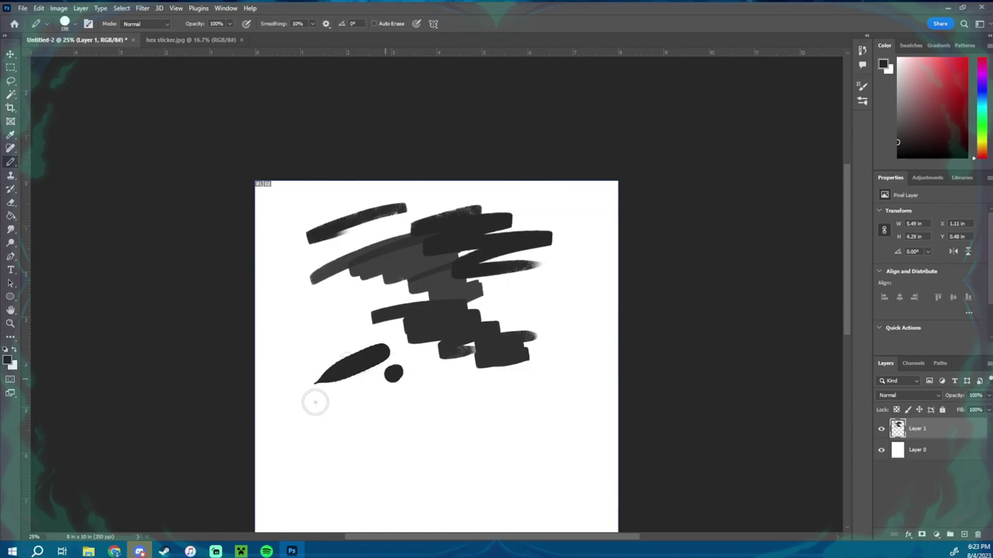
{"action": "left_click_drag", "start_coordinate": [342, 392], "coordinate": [399, 384]}
{"action": "left_click_drag", "start_coordinate": [358, 412], "coordinate": [409, 398]}
{"action": "key", "text": "ctrl+z"}
{"action": "key", "text": "ctrl+z"}
{"action": "key", "text": "ctrl+z"}
{"action": "key", "text": "ctrl+z"}
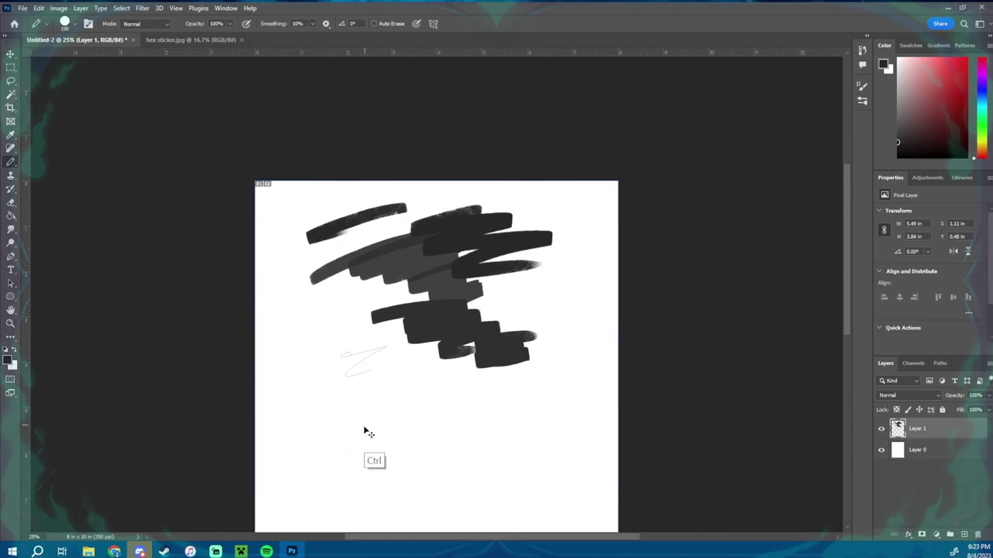
With the soft brush, paint a black zigzag stroke below the shape and zoom in on it.
{"action": "right_click", "coordinate": [14, 162]}
{"action": "left_click", "coordinate": [54, 164]}
{"action": "mouse_move", "coordinate": [345, 353]}
{"action": "left_mouse_down"}
{"action": "mouse_move", "coordinate": [348, 382]}
{"action": "mouse_move", "coordinate": [428, 438]}
{"action": "left_mouse_up"}
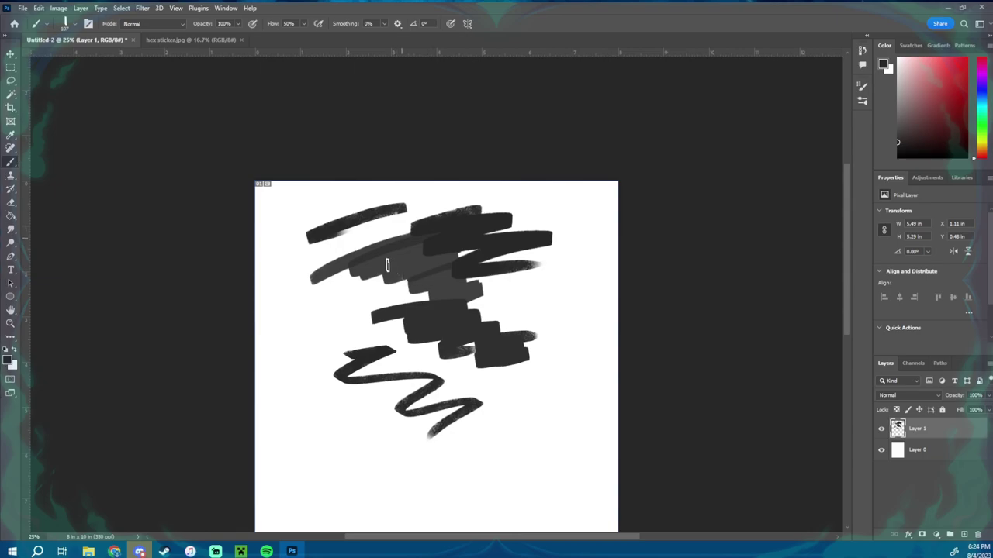
{"action": "key", "text": "z"}
{"action": "left_click_drag", "start_coordinate": [392, 263], "coordinate": [293, 255]}
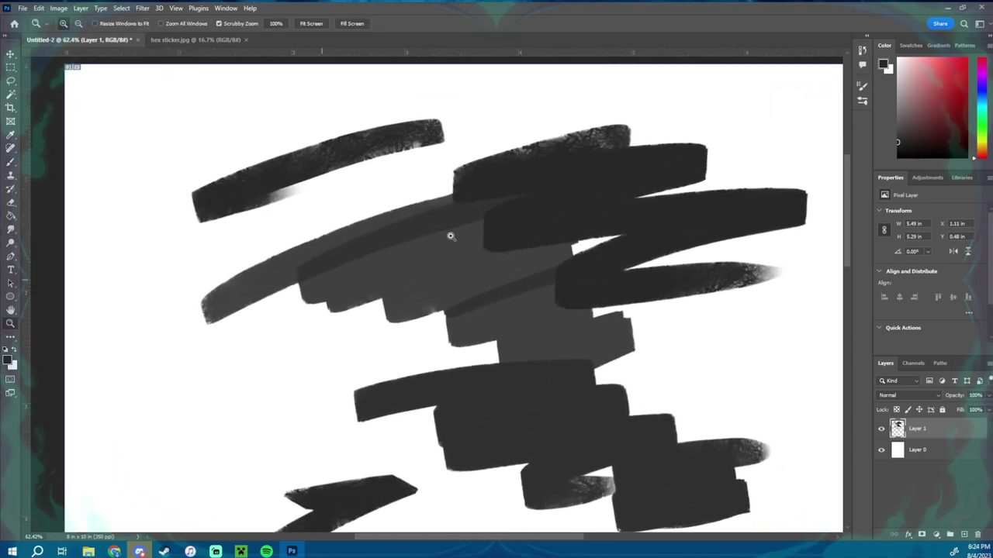
Paint back-and-forth dark strokes at the upper left, undoing the rejected trial strokes.
{"action": "key", "text": "b"}
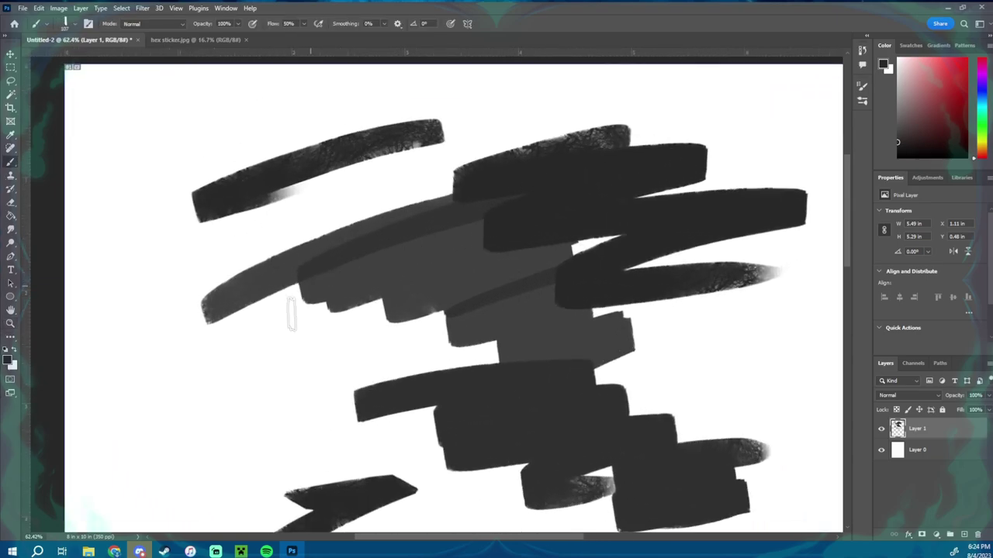
{"action": "left_click_drag", "start_coordinate": [402, 244], "coordinate": [429, 274]}
{"action": "left_click_drag", "start_coordinate": [411, 196], "coordinate": [390, 291]}
{"action": "left_click", "coordinate": [369, 401], "text": "shift"}
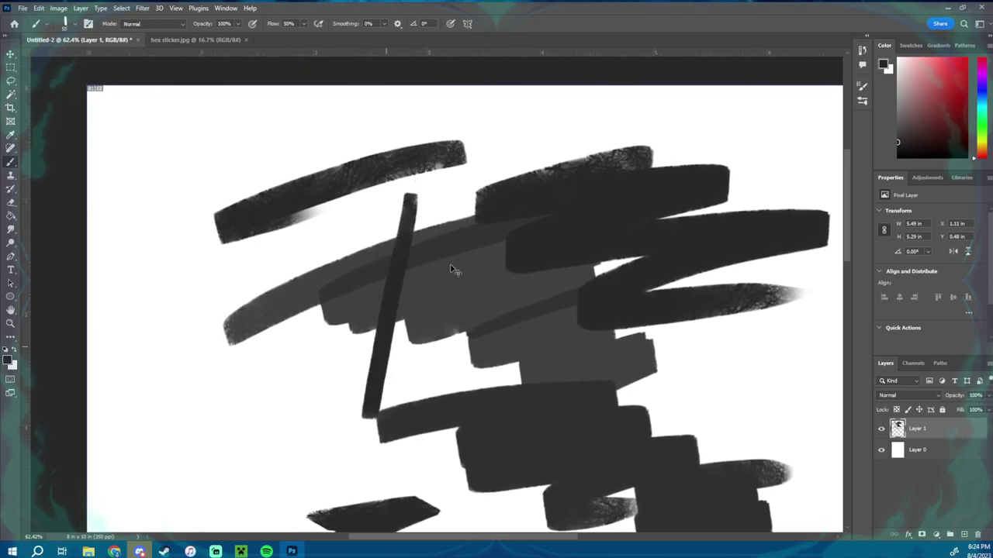
{"action": "key", "text": "ctrl+z"}
{"action": "key", "text": "ctrl+z"}
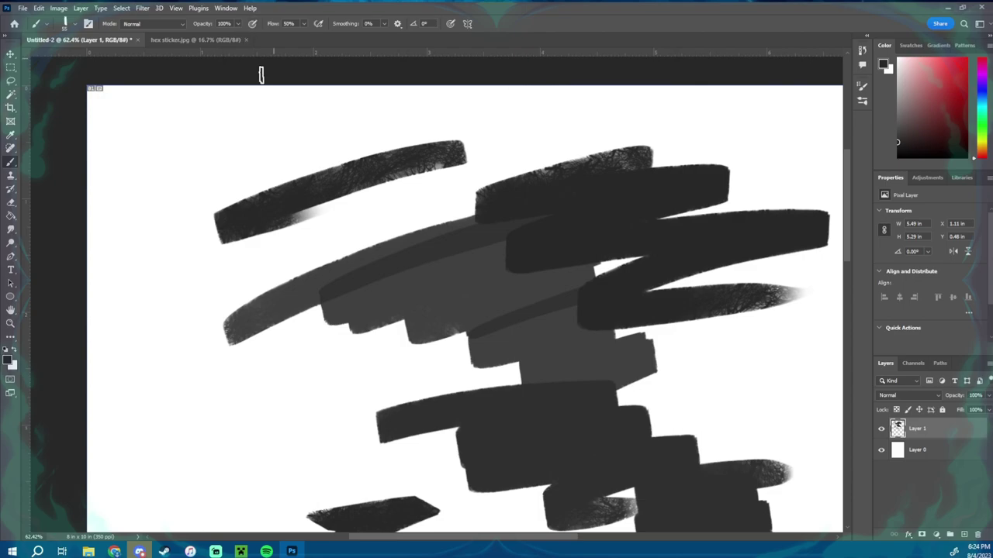
{"action": "mouse_move", "coordinate": [371, 100]}
{"action": "left_mouse_down"}
{"action": "mouse_move", "coordinate": [156, 163]}
{"action": "mouse_move", "coordinate": [341, 122]}
{"action": "mouse_move", "coordinate": [129, 193]}
{"action": "mouse_move", "coordinate": [338, 145]}
{"action": "mouse_move", "coordinate": [135, 230]}
{"action": "mouse_move", "coordinate": [280, 181]}
{"action": "mouse_move", "coordinate": [244, 180]}
{"action": "left_mouse_up"}
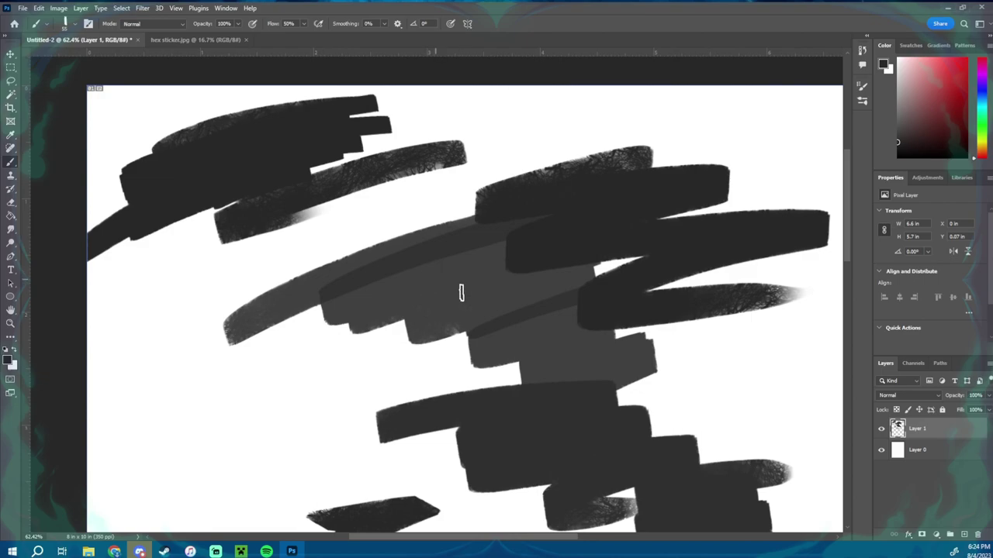
{"action": "left_click_drag", "start_coordinate": [461, 290], "coordinate": [450, 341]}
{"action": "key", "text": "ctrl+z"}
At 84% brush opacity, paint a horizontal grey stroke crossed by three diagonal grey strokes.
{"action": "left_click", "coordinate": [237, 23]}
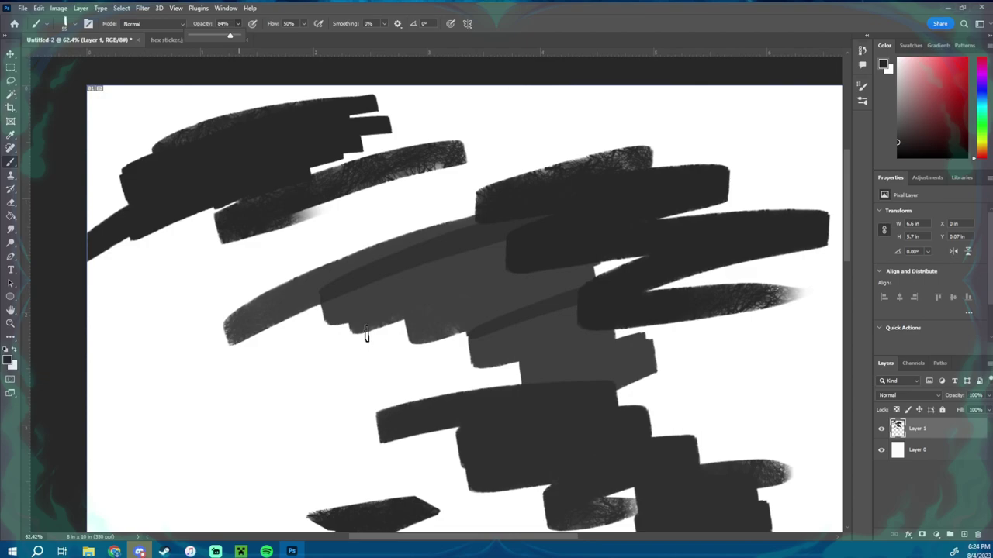
{"action": "left_click", "coordinate": [155, 399]}
{"action": "left_click_drag", "start_coordinate": [155, 399], "coordinate": [436, 365]}
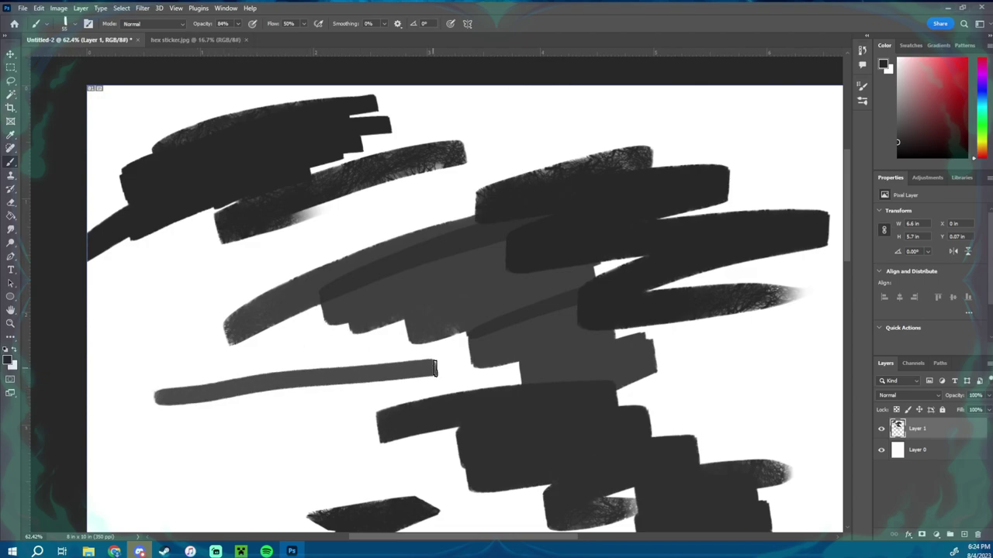
{"action": "scroll", "coordinate": [350, 311], "scroll_direction": "down", "scroll_amount": 3}
{"action": "scroll", "coordinate": [349, 311], "scroll_direction": "left", "scroll_amount": 3}
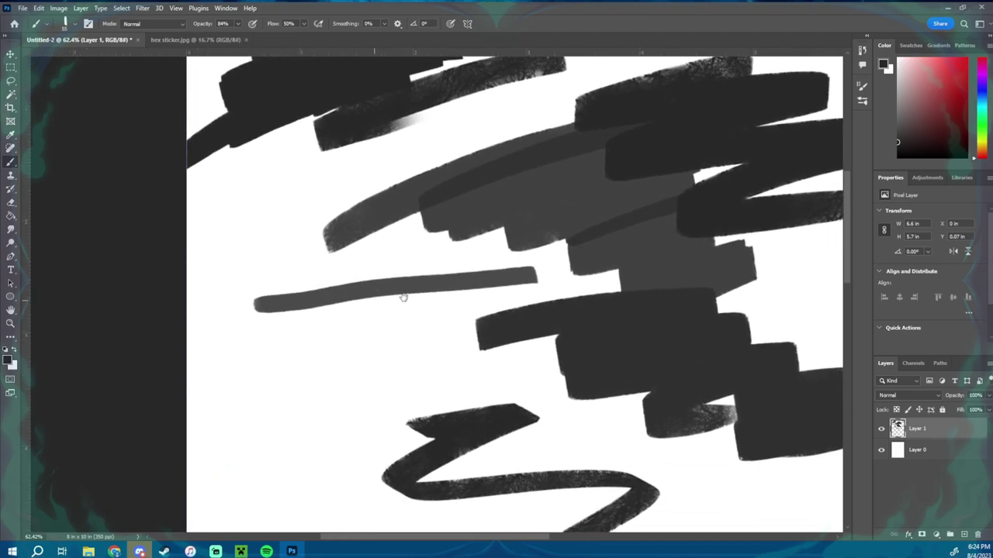
{"action": "scroll", "coordinate": [356, 350], "scroll_direction": "up", "scroll_amount": 3}
{"action": "scroll", "coordinate": [356, 351], "scroll_direction": "right", "scroll_amount": 3}
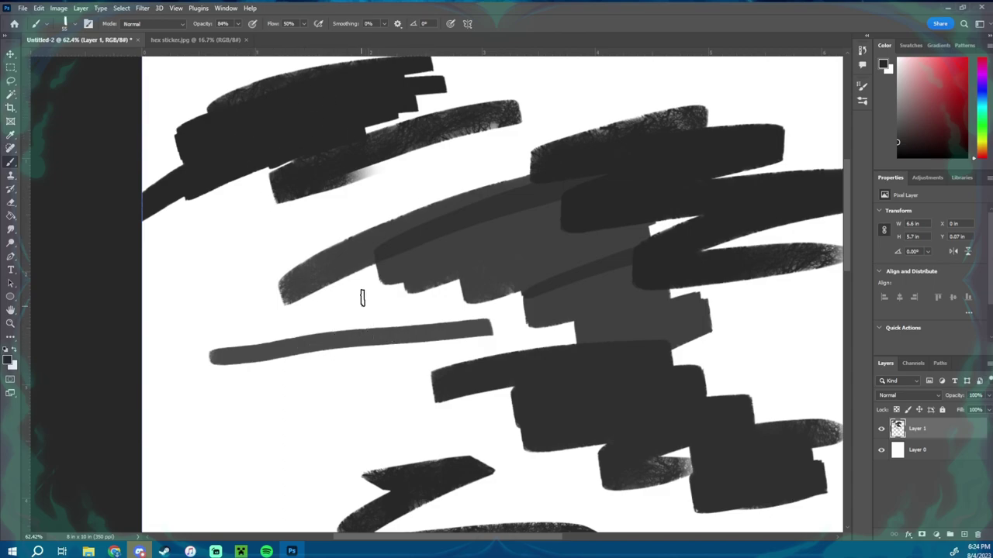
{"action": "mouse_move", "coordinate": [370, 307]}
{"action": "left_mouse_down"}
{"action": "mouse_move", "coordinate": [330, 319]}
{"action": "mouse_move", "coordinate": [240, 381]}
{"action": "left_mouse_up"}
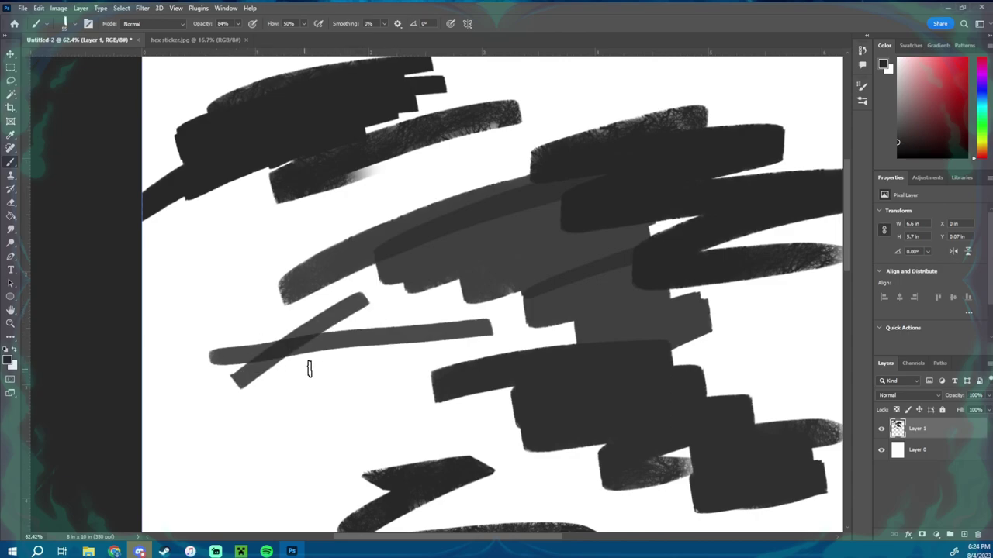
{"action": "left_click_drag", "start_coordinate": [416, 307], "coordinate": [283, 390]}
{"action": "left_click_drag", "start_coordinate": [464, 308], "coordinate": [361, 383]}
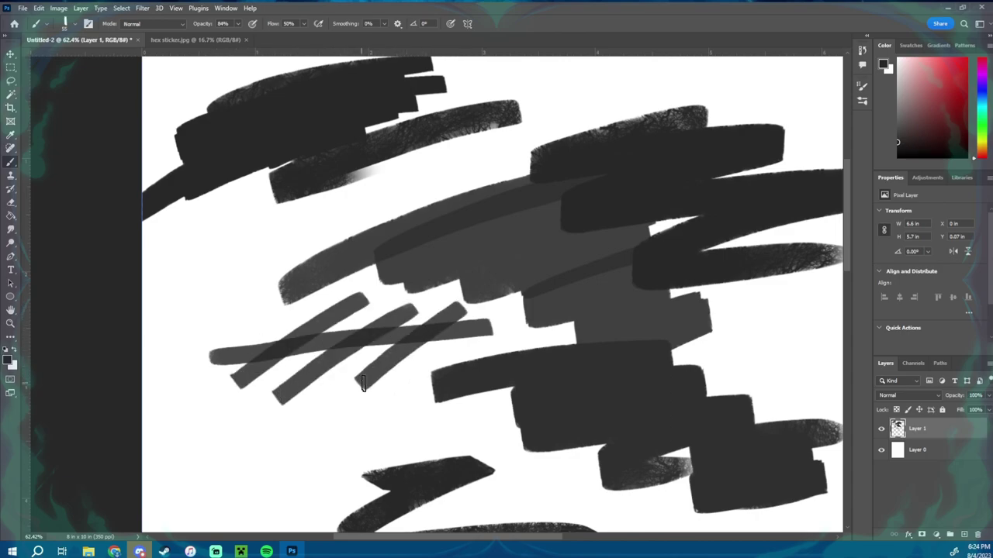
Restore the brush opacity, zoom out, and scribble dark strokes over the grey hatching.
{"action": "left_click", "coordinate": [237, 23]}
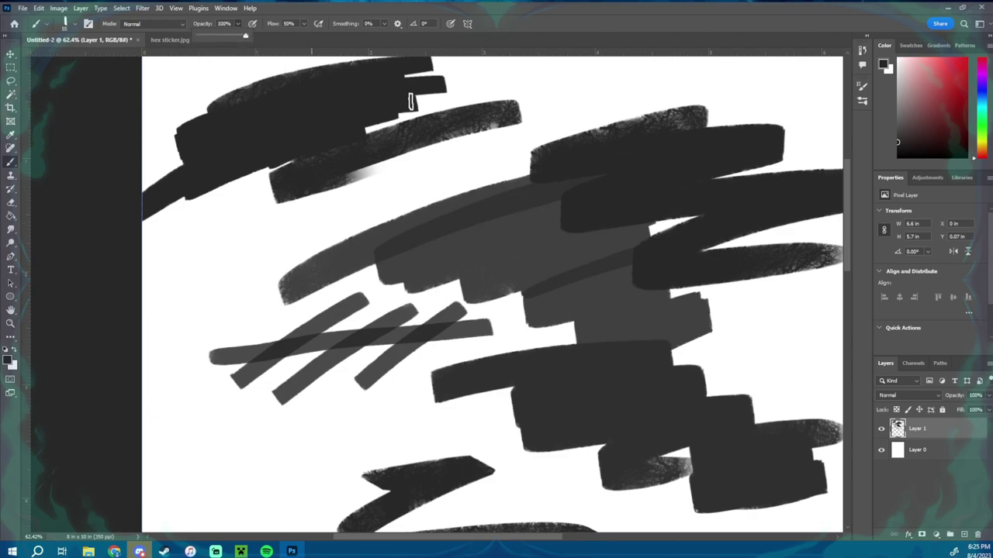
{"action": "key", "text": "z"}
{"action": "mouse_move", "coordinate": [471, 269]}
{"action": "left_mouse_down"}
{"action": "mouse_move", "coordinate": [429, 275]}
{"action": "mouse_move", "coordinate": [481, 276]}
{"action": "left_mouse_up"}
{"action": "key", "text": "b"}
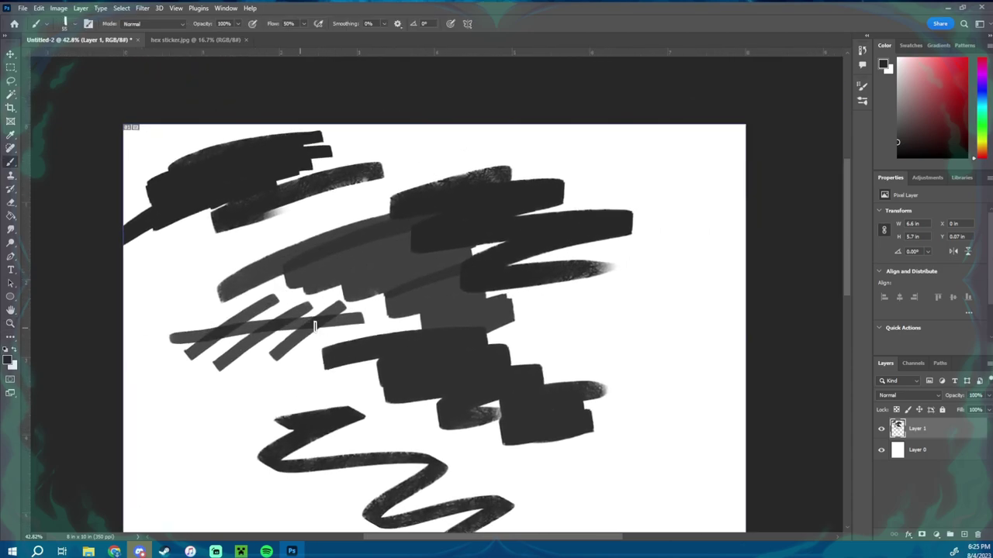
{"action": "left_click_drag", "start_coordinate": [256, 321], "coordinate": [308, 343]}
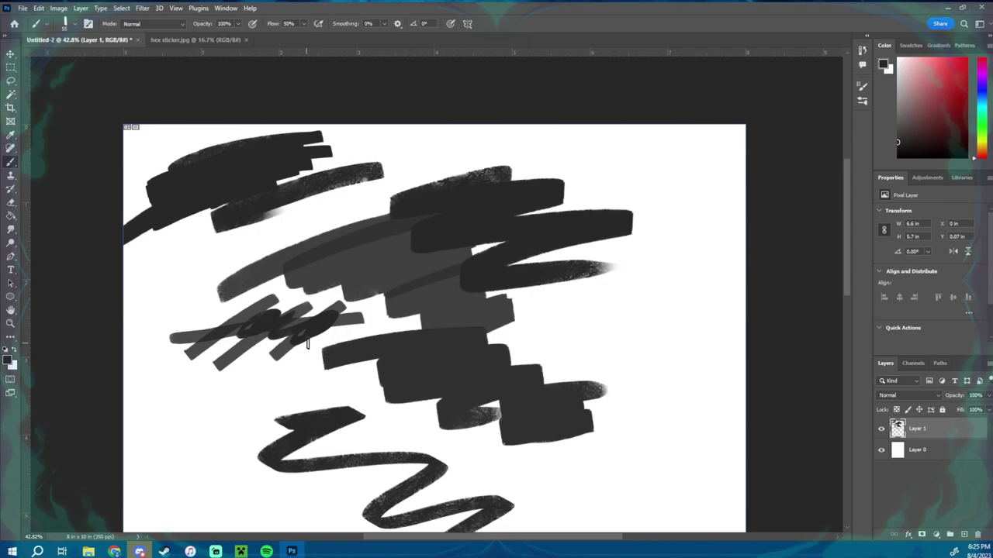
Select a larger Clone Stamp, set a source, clone over the grey stroke's left end, and undo it.
{"action": "right_click", "coordinate": [10, 182]}
{"action": "left_click", "coordinate": [71, 173]}
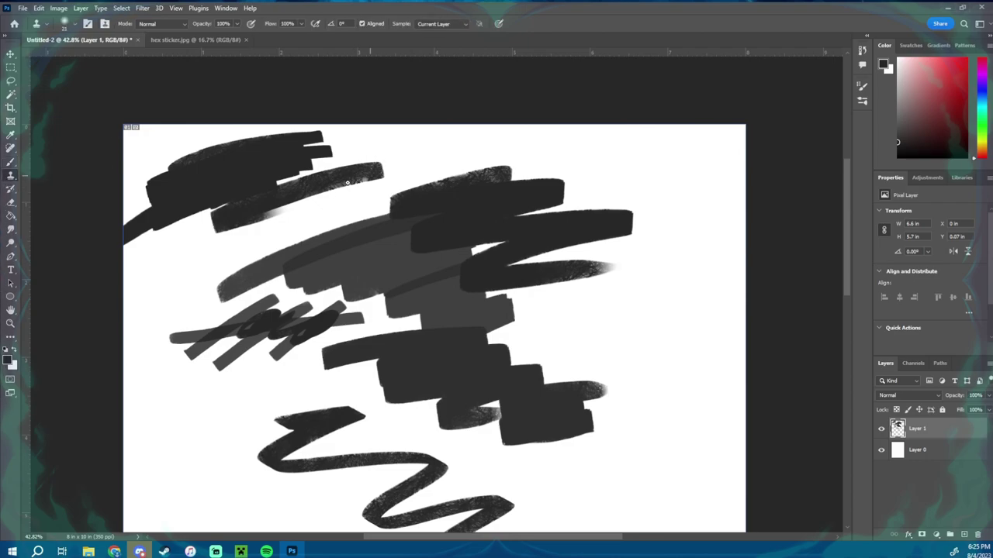
{"action": "left_click_drag", "start_coordinate": [314, 210], "coordinate": [333, 210]}
{"action": "key", "text": "alt"}
{"action": "left_click", "coordinate": [167, 283], "text": "alt"}
{"action": "mouse_move", "coordinate": [210, 288]}
{"action": "left_mouse_down"}
{"action": "mouse_move", "coordinate": [248, 283]}
{"action": "mouse_move", "coordinate": [191, 298]}
{"action": "mouse_move", "coordinate": [235, 287]}
{"action": "mouse_move", "coordinate": [182, 271]}
{"action": "mouse_move", "coordinate": [155, 307]}
{"action": "mouse_move", "coordinate": [209, 339]}
{"action": "mouse_move", "coordinate": [206, 379]}
{"action": "mouse_move", "coordinate": [212, 355]}
{"action": "mouse_move", "coordinate": [319, 339]}
{"action": "mouse_move", "coordinate": [298, 329]}
{"action": "mouse_move", "coordinate": [326, 302]}
{"action": "left_mouse_up"}
{"action": "key", "text": "ctrl+z"}
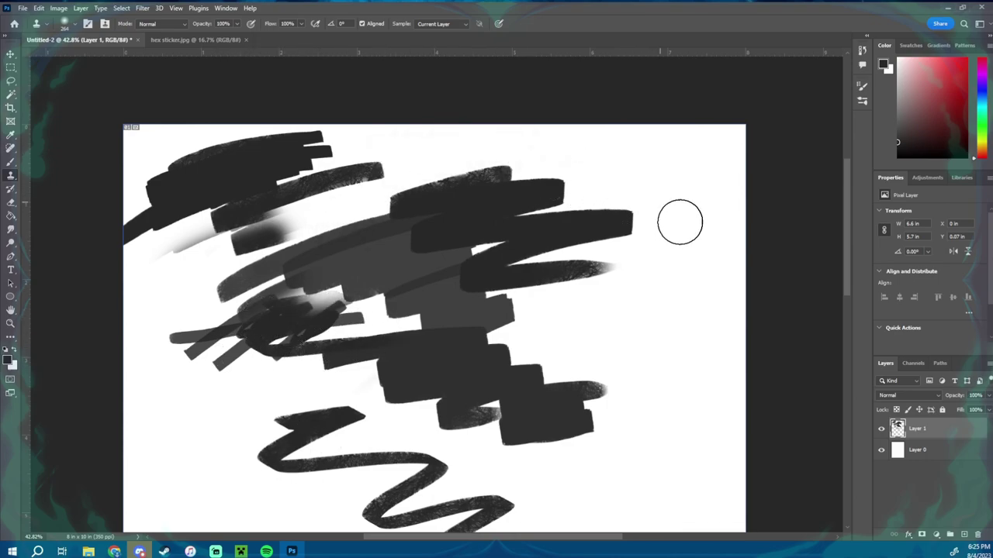
Clone blank white over the top-right stroke's end and merge the background down into Layer 1.
{"action": "left_click", "coordinate": [696, 226], "text": "alt"}
{"action": "left_click_drag", "start_coordinate": [625, 226], "coordinate": [565, 226]}
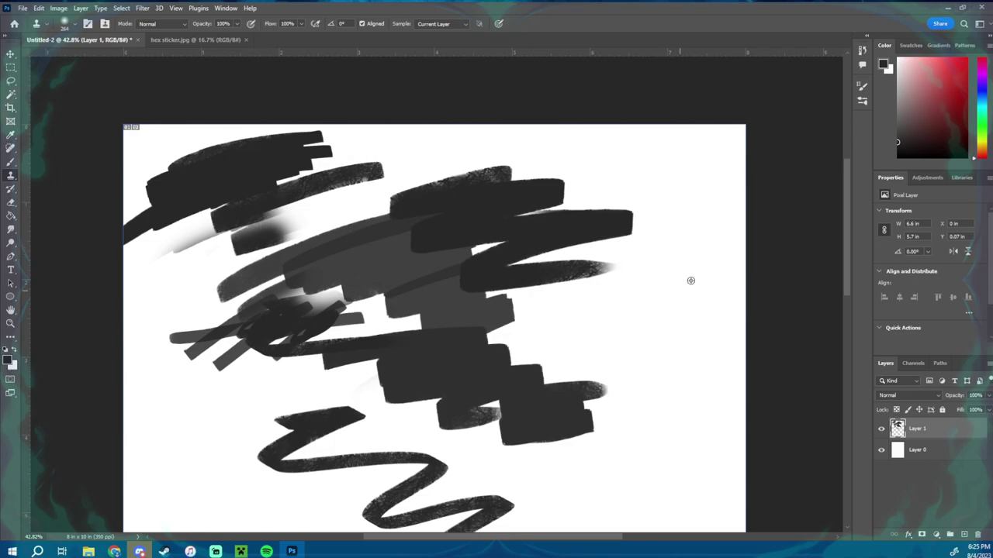
{"action": "right_click", "coordinate": [922, 431]}
{"action": "left_click", "coordinate": [890, 298]}
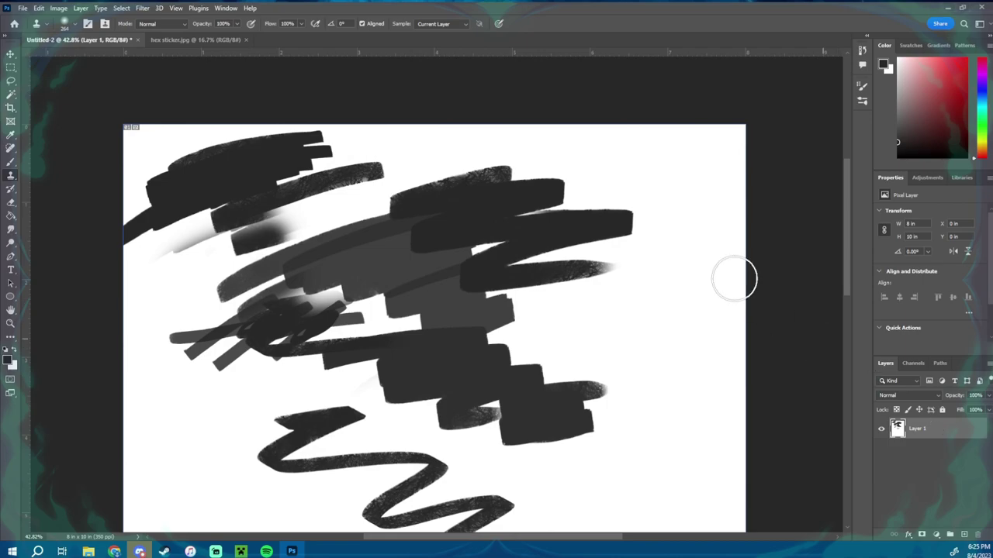
{"action": "left_click", "coordinate": [659, 245], "text": "alt"}
{"action": "mouse_move", "coordinate": [620, 221]}
{"action": "left_mouse_down"}
{"action": "mouse_move", "coordinate": [582, 225]}
{"action": "mouse_move", "coordinate": [616, 218]}
{"action": "mouse_move", "coordinate": [635, 236]}
{"action": "mouse_move", "coordinate": [598, 217]}
{"action": "mouse_move", "coordinate": [595, 196]}
{"action": "mouse_move", "coordinate": [587, 227]}
{"action": "mouse_move", "coordinate": [626, 246]}
{"action": "mouse_move", "coordinate": [610, 209]}
{"action": "mouse_move", "coordinate": [599, 216]}
{"action": "mouse_move", "coordinate": [617, 220]}
{"action": "mouse_move", "coordinate": [567, 217]}
{"action": "mouse_move", "coordinate": [679, 234]}
{"action": "mouse_move", "coordinate": [583, 261]}
{"action": "left_mouse_up"}
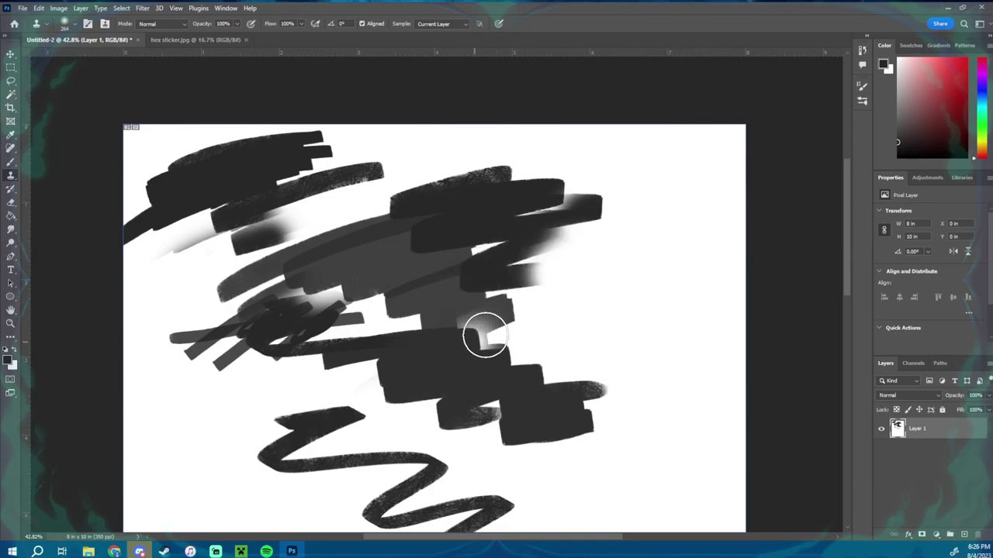
Set a new clone source and clone soft patches over the lower-middle strokes.
{"action": "key", "text": "alt"}
{"action": "left_click", "coordinate": [369, 252], "text": "alt"}
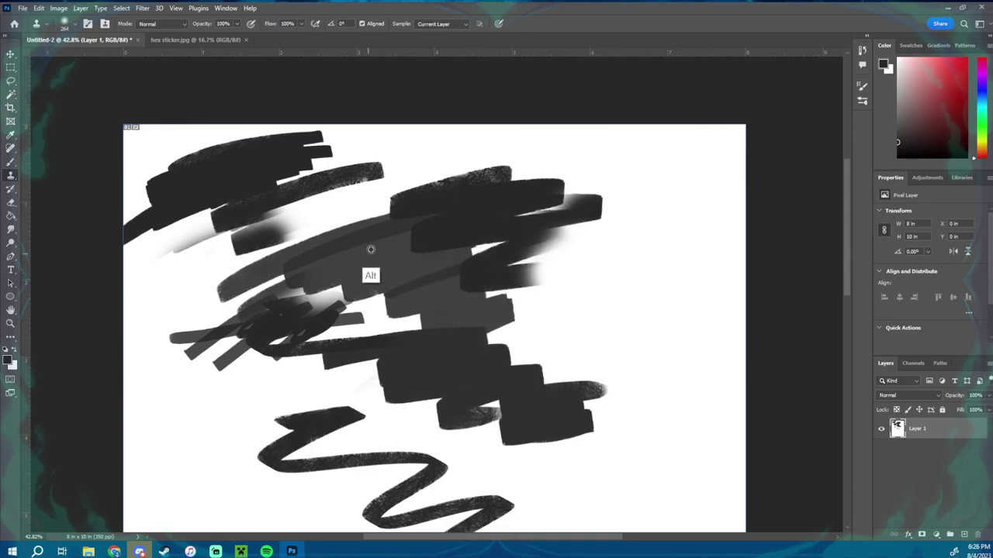
{"action": "mouse_move", "coordinate": [402, 358]}
{"action": "left_mouse_down"}
{"action": "mouse_move", "coordinate": [421, 377]}
{"action": "mouse_move", "coordinate": [472, 376]}
{"action": "mouse_move", "coordinate": [461, 388]}
{"action": "mouse_move", "coordinate": [559, 393]}
{"action": "mouse_move", "coordinate": [565, 403]}
{"action": "mouse_move", "coordinate": [598, 388]}
{"action": "left_mouse_up"}
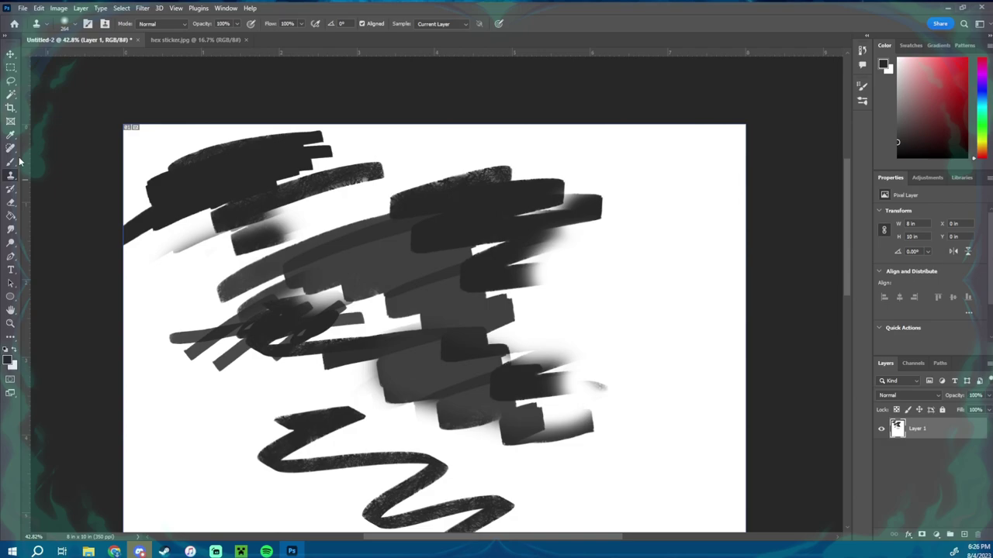
{"action": "left_click", "coordinate": [10, 189]}
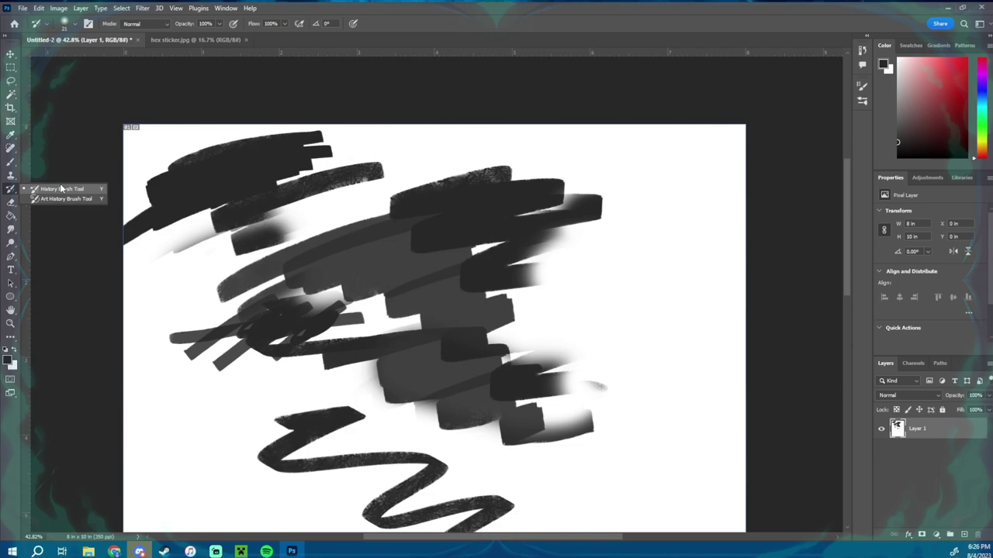
Pick the History Brush, then switch to the Brush and draw jagged test strokes at the left.
{"action": "left_click", "coordinate": [61, 188]}
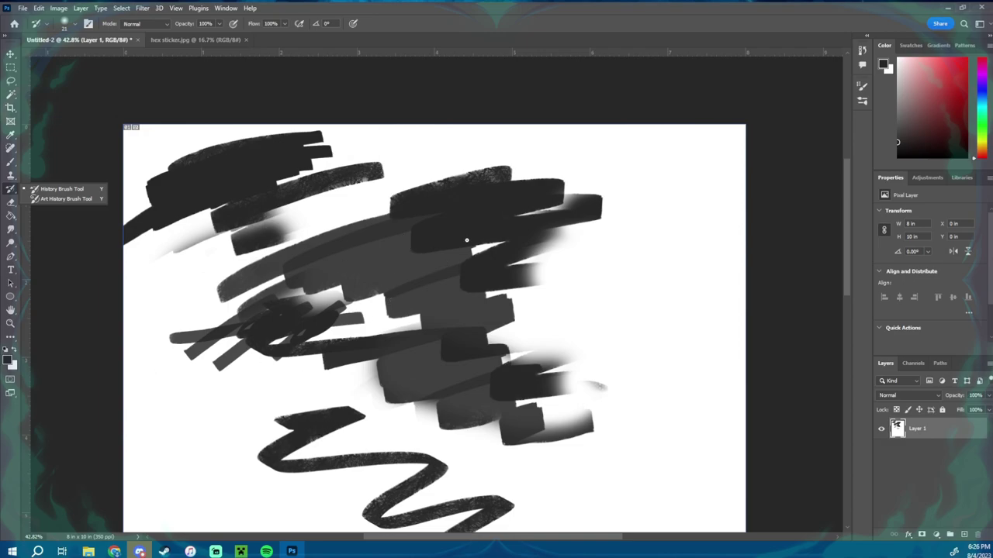
{"action": "key", "text": "b"}
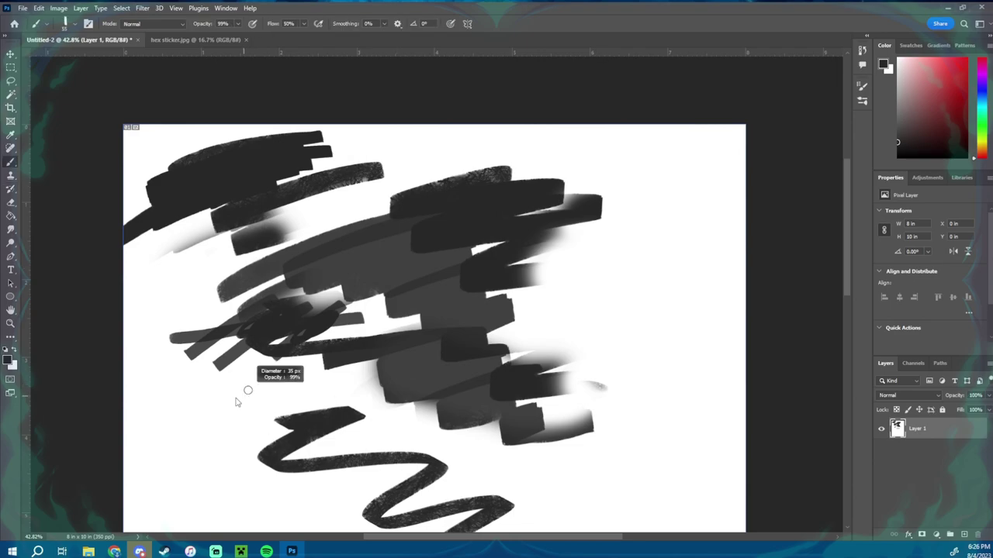
{"action": "left_click_drag", "start_coordinate": [270, 366], "coordinate": [319, 279]}
{"action": "mouse_move", "coordinate": [206, 368]}
{"action": "left_mouse_down"}
{"action": "mouse_move", "coordinate": [198, 326]}
{"action": "mouse_move", "coordinate": [214, 341]}
{"action": "left_mouse_up"}
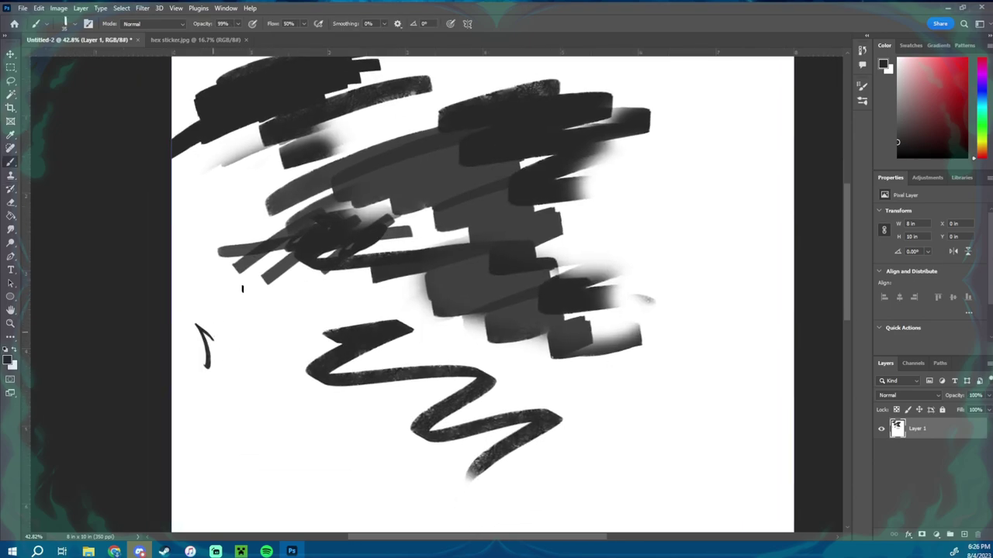
{"action": "left_click_drag", "start_coordinate": [243, 288], "coordinate": [211, 333]}
{"action": "mouse_move", "coordinate": [248, 285]}
{"action": "left_mouse_down"}
{"action": "mouse_move", "coordinate": [228, 339]}
{"action": "mouse_move", "coordinate": [246, 333]}
{"action": "mouse_move", "coordinate": [238, 361]}
{"action": "mouse_move", "coordinate": [184, 368]}
{"action": "mouse_move", "coordinate": [203, 349]}
{"action": "left_mouse_up"}
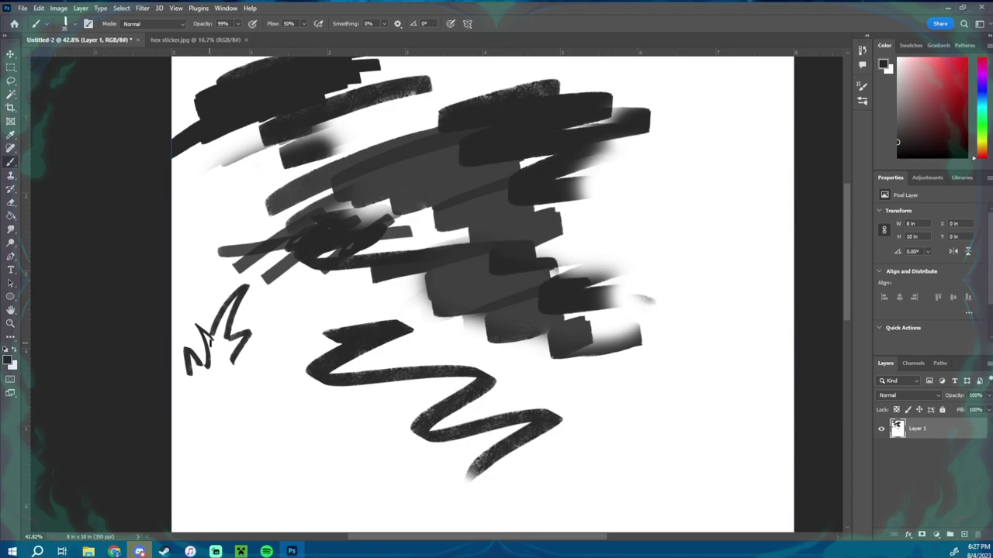
Paint test strokes at the right, then undo them along with the lower clone fades.
{"action": "mouse_move", "coordinate": [562, 213]}
{"action": "left_mouse_down"}
{"action": "mouse_move", "coordinate": [698, 211]}
{"action": "mouse_move", "coordinate": [709, 259]}
{"action": "mouse_move", "coordinate": [760, 253]}
{"action": "mouse_move", "coordinate": [695, 295]}
{"action": "left_mouse_up"}
{"action": "left_click_drag", "start_coordinate": [667, 355], "coordinate": [672, 353]}
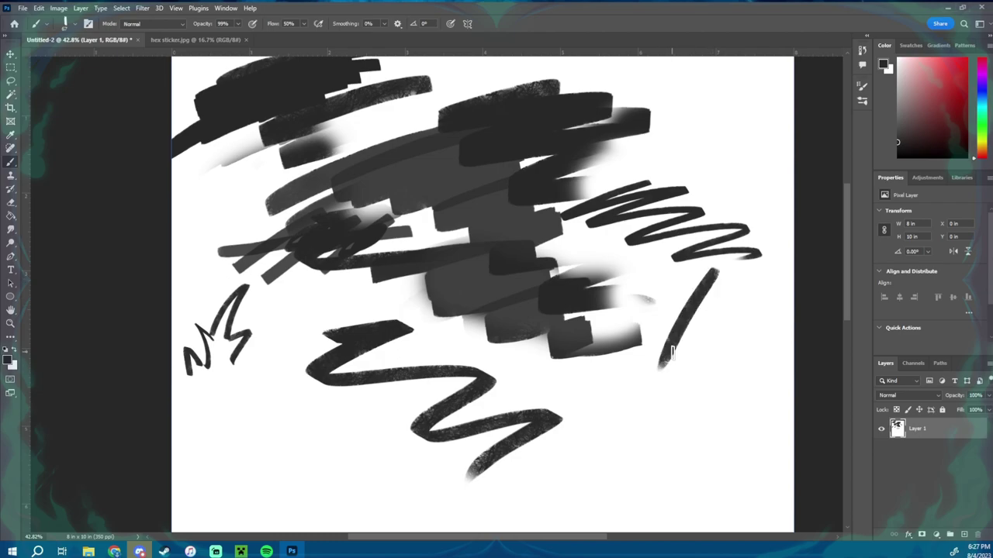
{"action": "key", "text": "ctrl+z"}
{"action": "key", "text": "ctrl+z"}
{"action": "key", "text": "ctrl+z"}
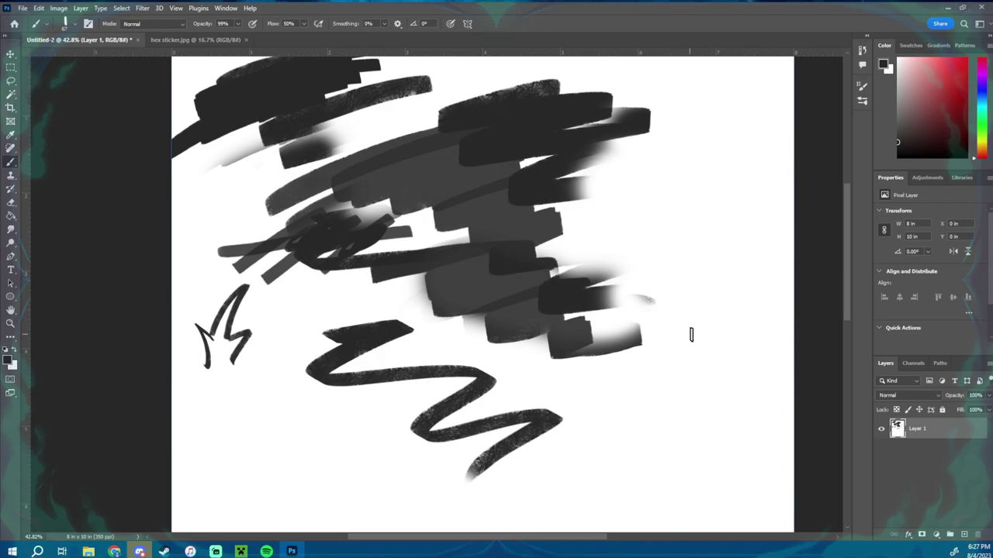
{"action": "key", "text": "ctrl+z"}
{"action": "key", "text": "ctrl+z"}
{"action": "key", "text": "ctrl+z"}
{"action": "key", "text": "ctrl+z"}
{"action": "key", "text": "ctrl+z"}
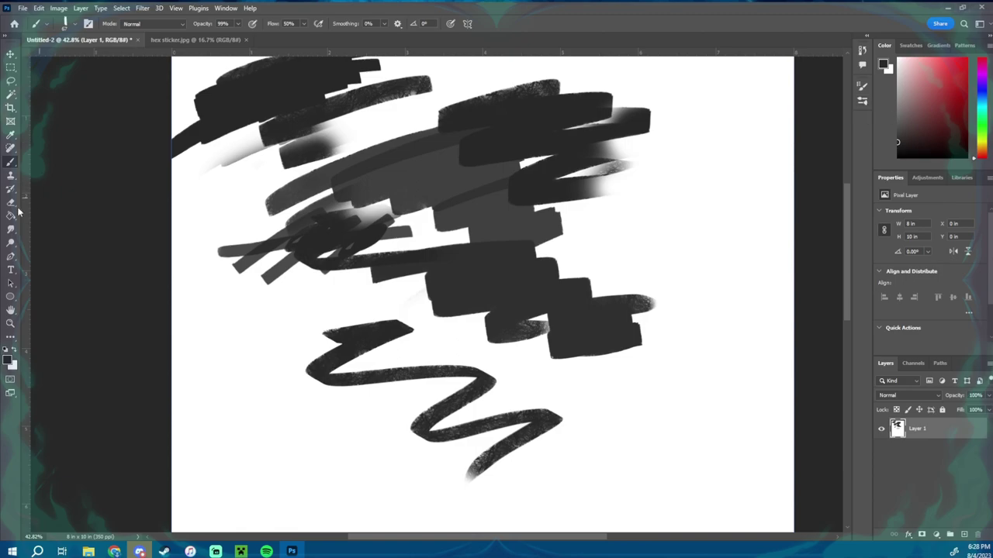
Erase looping transparent trails through the strokes with the Eraser, undoing the wide middle band.
{"action": "key", "text": "e"}
{"action": "left_click_drag", "start_coordinate": [288, 200], "coordinate": [550, 171]}
{"action": "mouse_move", "coordinate": [377, 318]}
{"action": "left_mouse_down"}
{"action": "mouse_move", "coordinate": [397, 459]}
{"action": "mouse_move", "coordinate": [640, 246]}
{"action": "left_mouse_up"}
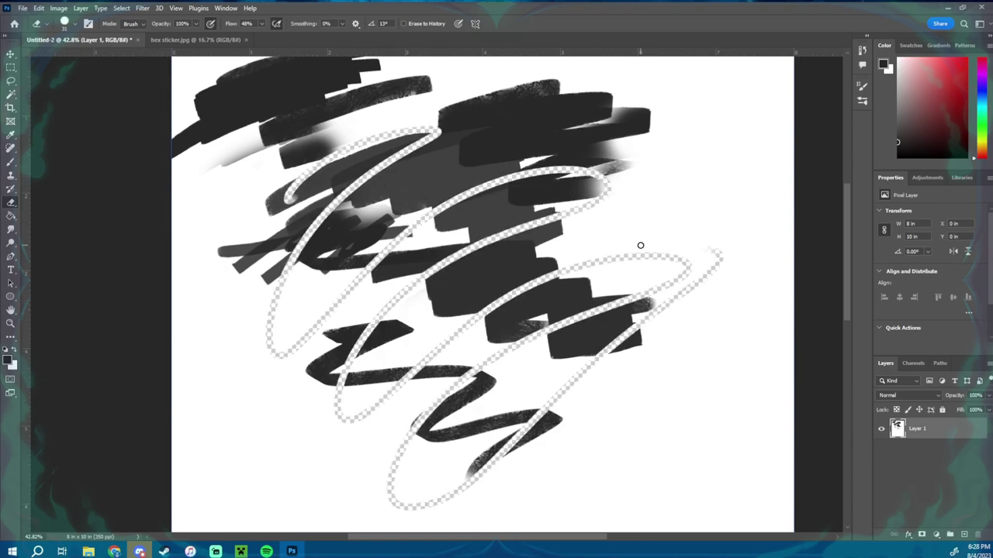
{"action": "left_click", "coordinate": [508, 250]}
{"action": "mouse_move", "coordinate": [566, 252]}
{"action": "left_mouse_down"}
{"action": "mouse_move", "coordinate": [419, 255]}
{"action": "mouse_move", "coordinate": [326, 295]}
{"action": "mouse_move", "coordinate": [388, 314]}
{"action": "mouse_move", "coordinate": [279, 318]}
{"action": "mouse_move", "coordinate": [505, 195]}
{"action": "mouse_move", "coordinate": [620, 232]}
{"action": "mouse_move", "coordinate": [582, 170]}
{"action": "mouse_move", "coordinate": [260, 250]}
{"action": "mouse_move", "coordinate": [403, 163]}
{"action": "mouse_move", "coordinate": [574, 161]}
{"action": "mouse_move", "coordinate": [365, 349]}
{"action": "left_mouse_up"}
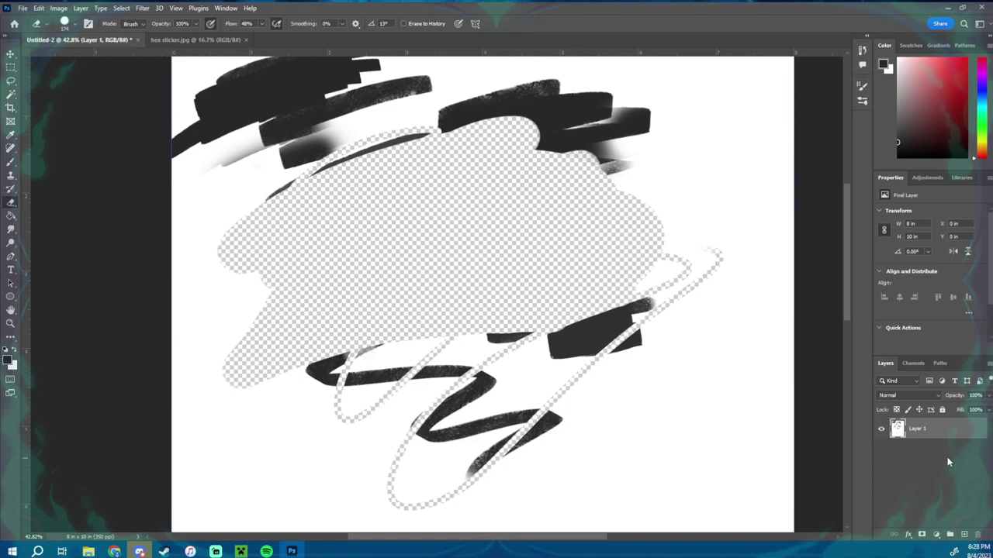
{"action": "key", "text": "ctrl+z"}
Add Layer 2 below Layer 1, fill it white, and delete Layer 1 with its strokes.
{"action": "left_click", "coordinate": [963, 535]}
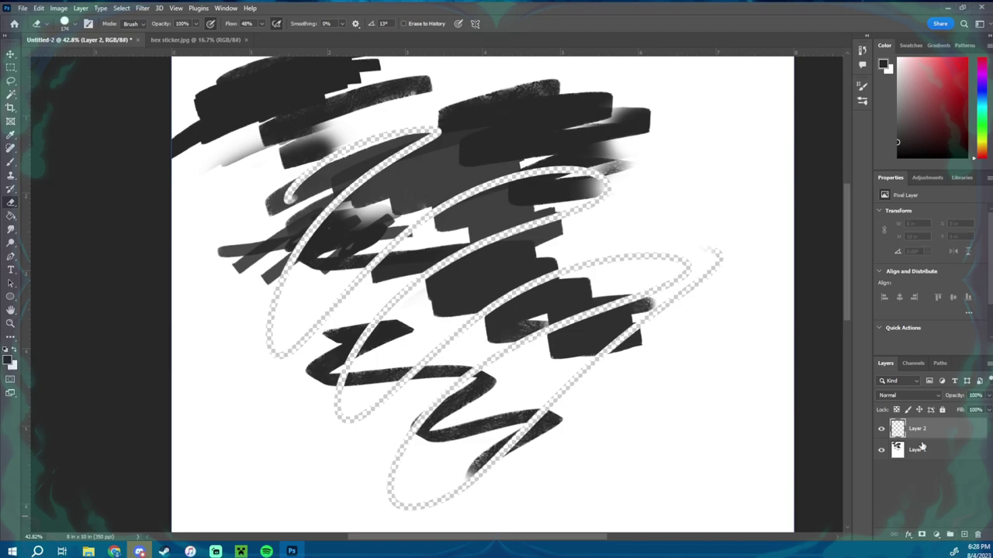
{"action": "left_click_drag", "start_coordinate": [922, 448], "coordinate": [915, 457]}
{"action": "key", "text": "x"}
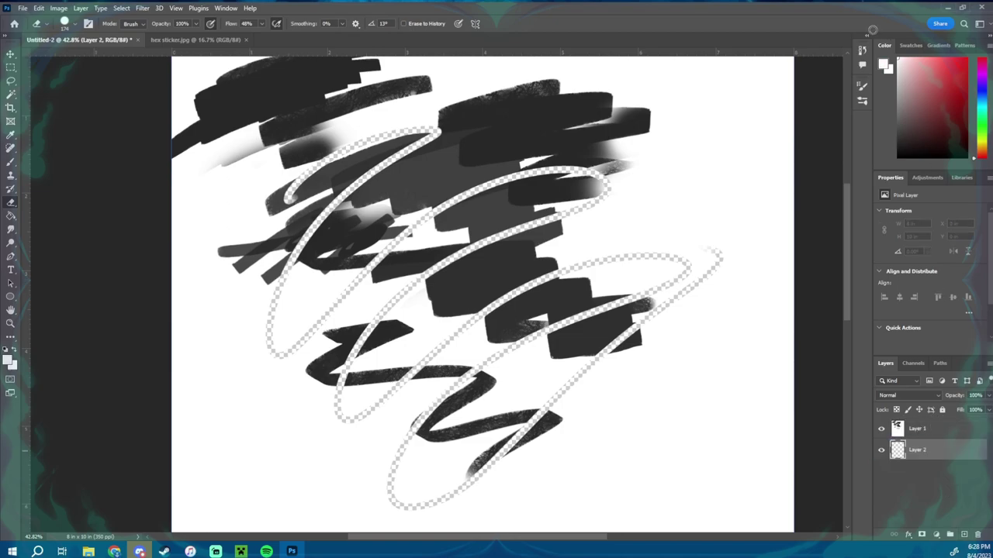
{"action": "key", "text": "g"}
{"action": "left_click", "coordinate": [447, 300]}
{"action": "mouse_move", "coordinate": [914, 432]}
{"action": "left_mouse_down"}
{"action": "mouse_move", "coordinate": [913, 481]}
{"action": "mouse_move", "coordinate": [976, 534]}
{"action": "left_mouse_up"}
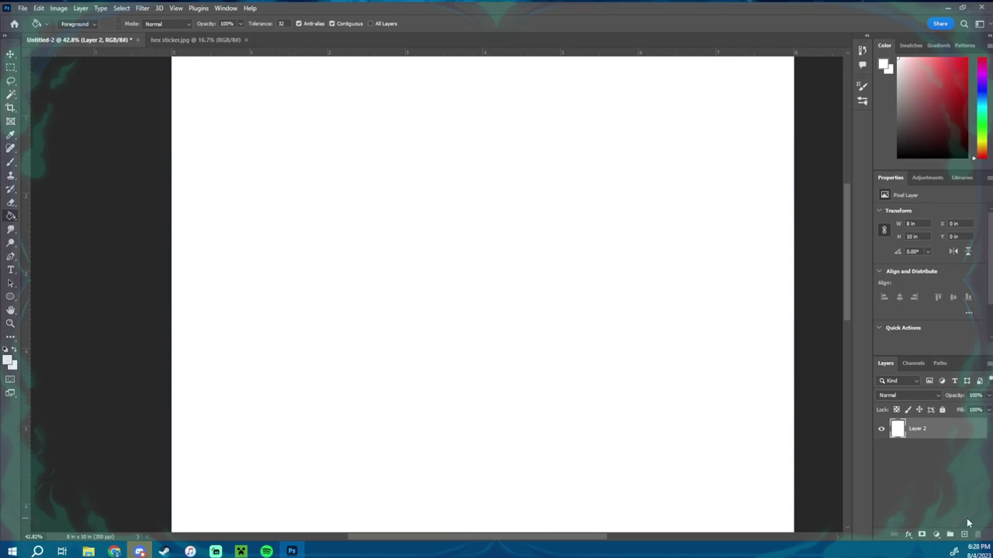
Handwrite 'B =' near the top-left of the white canvas with the Brush.
{"action": "key", "text": "b"}
{"action": "key", "text": "x"}
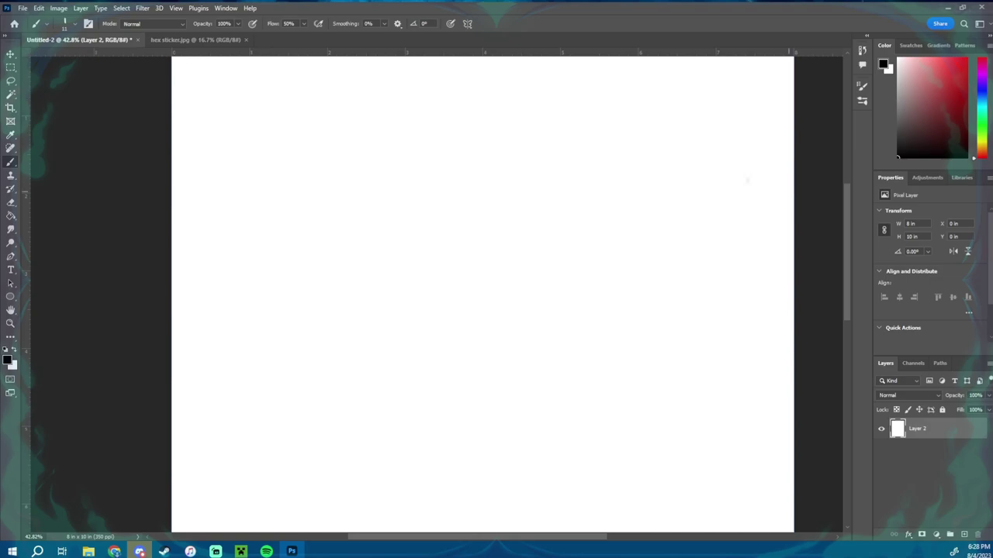
{"action": "mouse_move", "coordinate": [266, 148]}
{"action": "left_mouse_down"}
{"action": "mouse_move", "coordinate": [273, 118]}
{"action": "mouse_move", "coordinate": [268, 149]}
{"action": "mouse_move", "coordinate": [332, 132]}
{"action": "left_mouse_up"}
{"action": "mouse_move", "coordinate": [352, 114]}
{"action": "left_mouse_down"}
{"action": "mouse_move", "coordinate": [360, 132]}
{"action": "mouse_move", "coordinate": [392, 131]}
{"action": "mouse_move", "coordinate": [405, 116]}
{"action": "mouse_move", "coordinate": [420, 133]}
{"action": "left_mouse_up"}
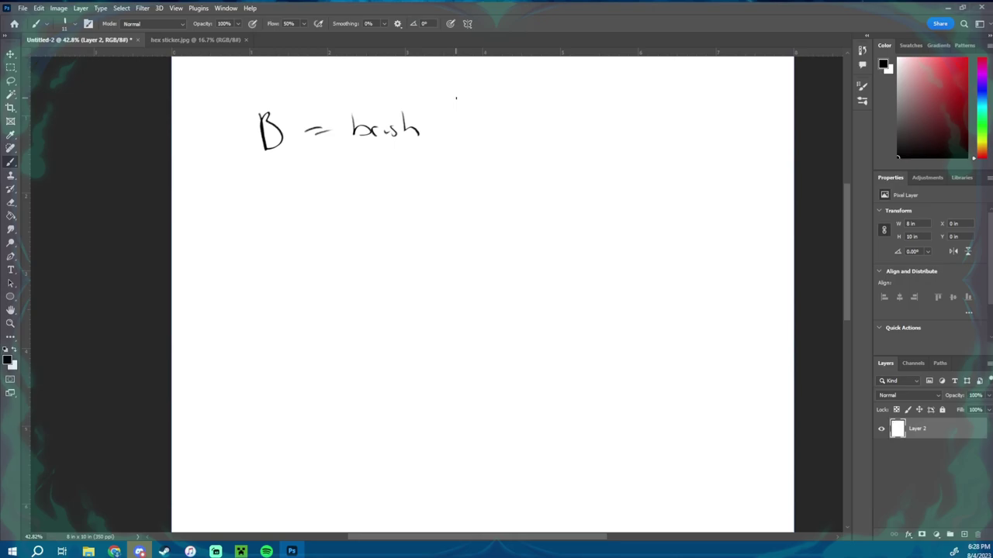
Add a new Layer 3 and handwrite 'B = brush' on it.
{"action": "key", "text": "e"}
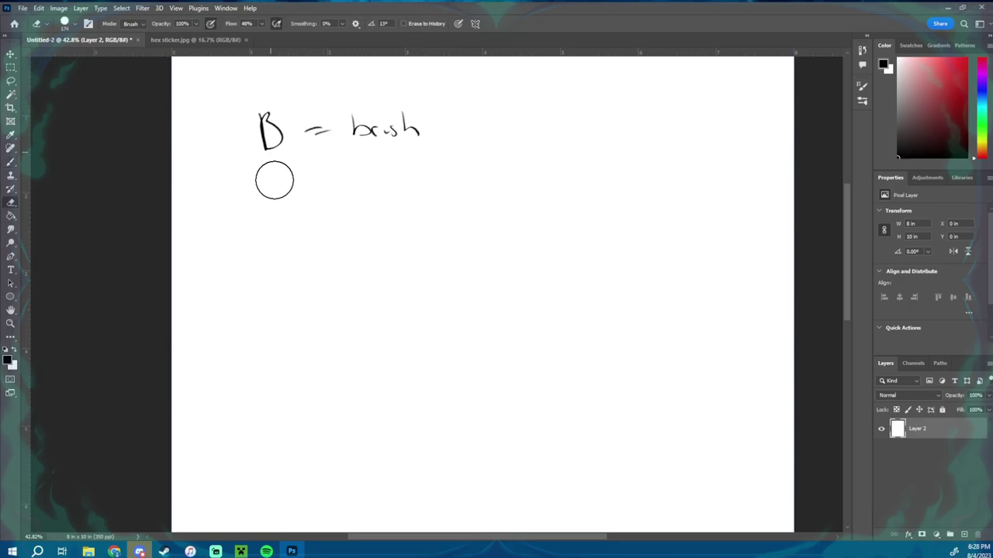
{"action": "key", "text": "ctrl+z"}
{"action": "key", "text": "ctrl+z"}
{"action": "key", "text": "ctrl+z"}
{"action": "key", "text": "ctrl+z"}
{"action": "key", "text": "ctrl+z"}
{"action": "key", "text": "ctrl+z"}
{"action": "key", "text": "ctrl+z"}
{"action": "key", "text": "ctrl+z"}
{"action": "key", "text": "ctrl+z"}
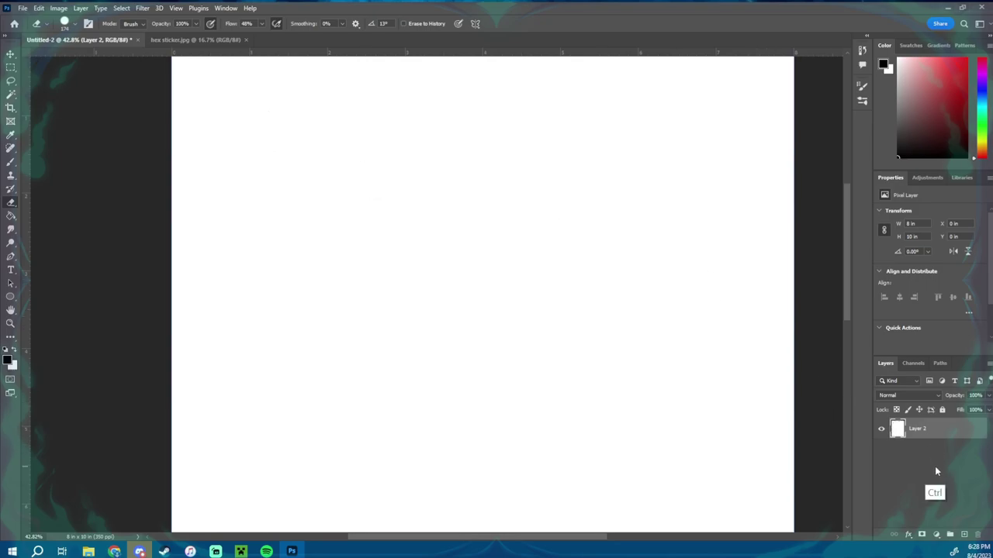
{"action": "left_click", "coordinate": [963, 534]}
{"action": "key", "text": "b"}
{"action": "left_click_drag", "start_coordinate": [257, 106], "coordinate": [262, 148]}
{"action": "mouse_move", "coordinate": [262, 100]}
{"action": "left_mouse_down"}
{"action": "mouse_move", "coordinate": [273, 121]}
{"action": "mouse_move", "coordinate": [267, 147]}
{"action": "left_mouse_up"}
{"action": "mouse_move", "coordinate": [307, 126]}
{"action": "left_mouse_down"}
{"action": "mouse_move", "coordinate": [318, 123]}
{"action": "mouse_move", "coordinate": [319, 135]}
{"action": "left_mouse_up"}
{"action": "mouse_move", "coordinate": [339, 102]}
{"action": "left_mouse_down"}
{"action": "mouse_move", "coordinate": [346, 140]}
{"action": "mouse_move", "coordinate": [374, 137]}
{"action": "left_mouse_up"}
{"action": "mouse_move", "coordinate": [380, 140]}
{"action": "left_mouse_down"}
{"action": "mouse_move", "coordinate": [389, 124]}
{"action": "mouse_move", "coordinate": [410, 130]}
{"action": "left_mouse_up"}
{"action": "mouse_move", "coordinate": [420, 121]}
{"action": "left_mouse_down"}
{"action": "mouse_move", "coordinate": [412, 137]}
{"action": "mouse_move", "coordinate": [451, 138]}
{"action": "left_mouse_up"}
Handwrite 'e = eraser' and 'g = gradient' on the next two lines.
{"action": "mouse_move", "coordinate": [268, 187]}
{"action": "left_mouse_down"}
{"action": "mouse_move", "coordinate": [287, 197]}
{"action": "mouse_move", "coordinate": [325, 181]}
{"action": "left_mouse_up"}
{"action": "mouse_move", "coordinate": [312, 189]}
{"action": "left_mouse_down"}
{"action": "mouse_move", "coordinate": [363, 176]}
{"action": "mouse_move", "coordinate": [372, 192]}
{"action": "left_mouse_up"}
{"action": "left_click_drag", "start_coordinate": [376, 184], "coordinate": [474, 170]}
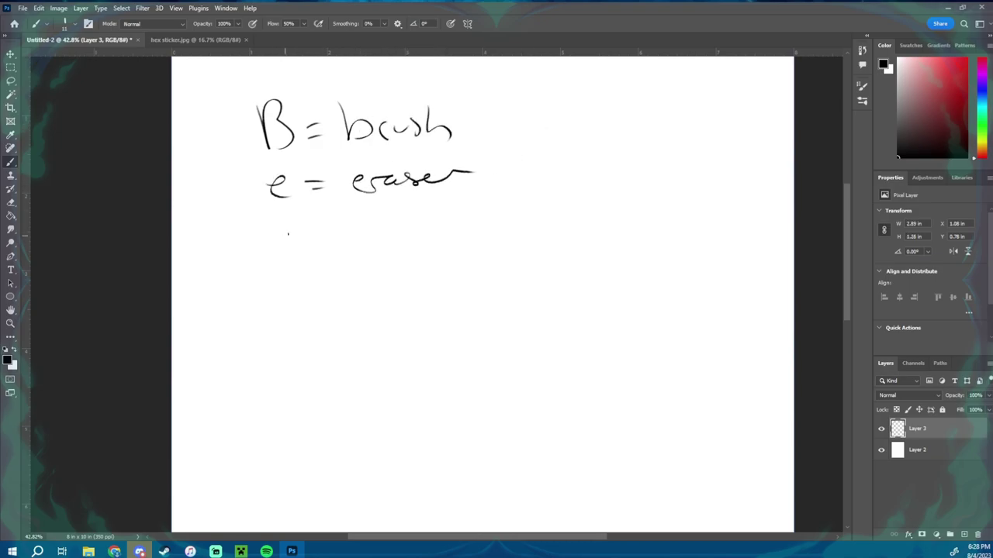
{"action": "mouse_move", "coordinate": [276, 227]}
{"action": "left_mouse_down"}
{"action": "mouse_move", "coordinate": [287, 231]}
{"action": "mouse_move", "coordinate": [271, 262]}
{"action": "mouse_move", "coordinate": [315, 228]}
{"action": "left_mouse_up"}
{"action": "mouse_move", "coordinate": [305, 237]}
{"action": "left_mouse_down"}
{"action": "mouse_move", "coordinate": [354, 246]}
{"action": "mouse_move", "coordinate": [394, 218]}
{"action": "mouse_move", "coordinate": [397, 227]}
{"action": "left_mouse_up"}
{"action": "mouse_move", "coordinate": [411, 203]}
{"action": "left_mouse_down"}
{"action": "mouse_move", "coordinate": [411, 224]}
{"action": "mouse_move", "coordinate": [402, 223]}
{"action": "left_mouse_up"}
{"action": "left_click_drag", "start_coordinate": [419, 219], "coordinate": [439, 218]}
{"action": "left_click_drag", "start_coordinate": [440, 226], "coordinate": [457, 219]}
{"action": "left_click_drag", "start_coordinate": [463, 195], "coordinate": [464, 223]}
{"action": "left_click_drag", "start_coordinate": [454, 219], "coordinate": [468, 217]}
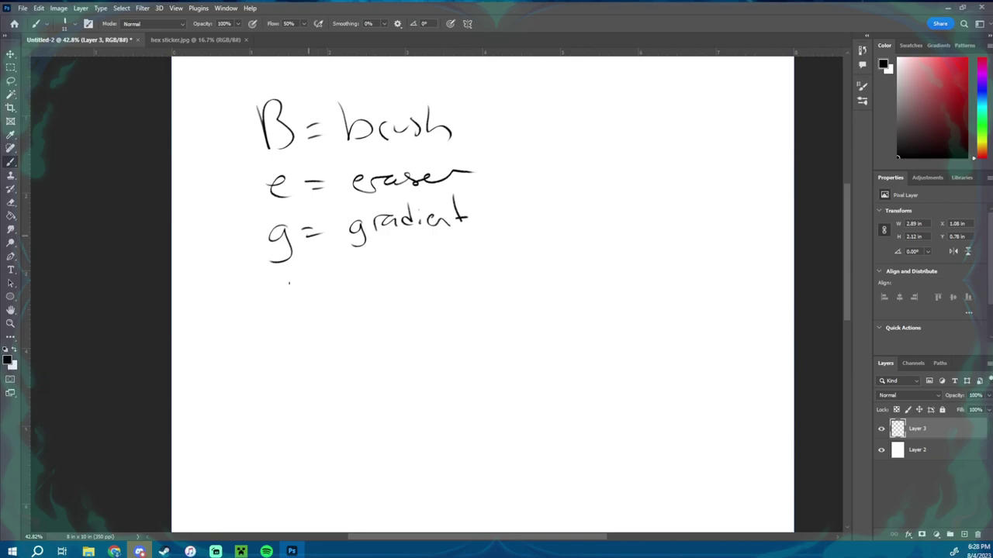
Handwrite 'r = rotate' on the fourth line.
{"action": "mouse_move", "coordinate": [280, 313]}
{"action": "left_mouse_down"}
{"action": "mouse_move", "coordinate": [298, 292]}
{"action": "mouse_move", "coordinate": [332, 303]}
{"action": "mouse_move", "coordinate": [372, 287]}
{"action": "left_mouse_up"}
{"action": "left_click_drag", "start_coordinate": [377, 292], "coordinate": [399, 294]}
{"action": "left_click_drag", "start_coordinate": [417, 283], "coordinate": [428, 292]}
{"action": "left_click_drag", "start_coordinate": [423, 277], "coordinate": [453, 279]}
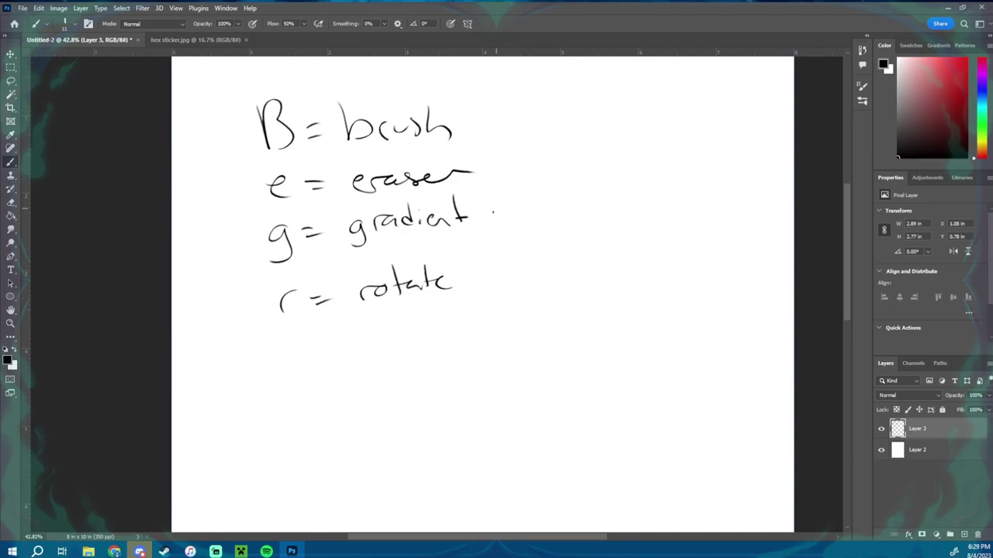
{"action": "key", "text": "r"}
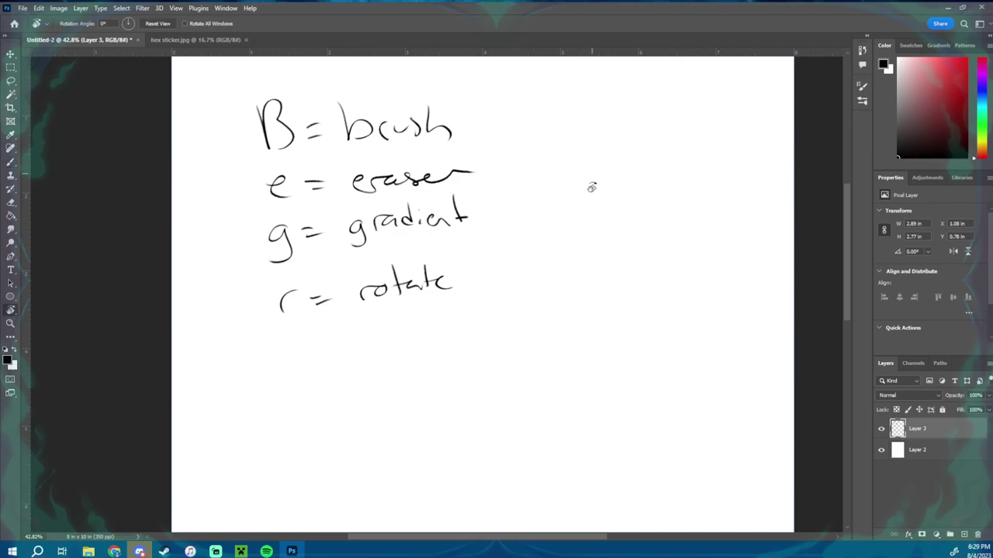
{"action": "key", "text": "b"}
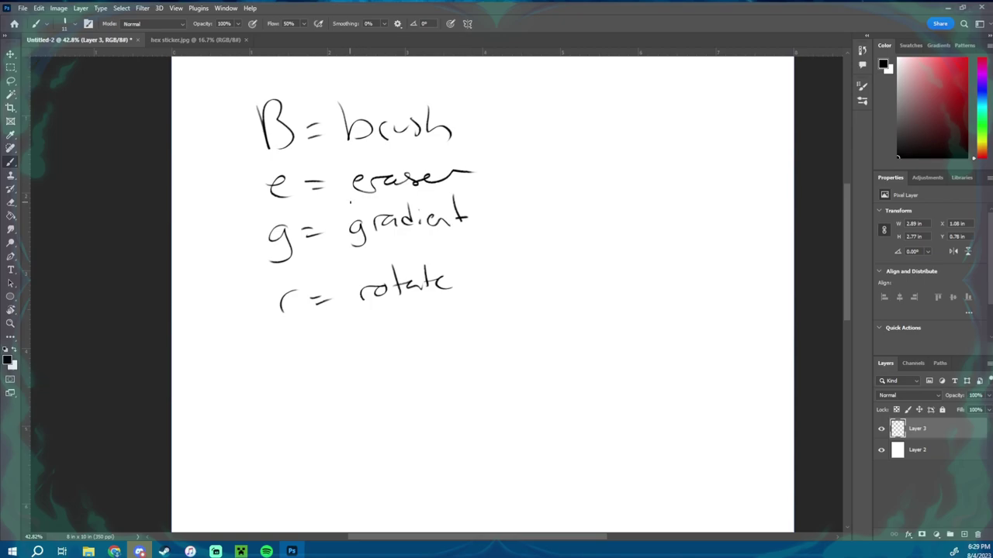
Underline 'B = brush', then write and underline 'z = zoom' on the fifth line.
{"action": "left_click_drag", "start_coordinate": [235, 165], "coordinate": [459, 139]}
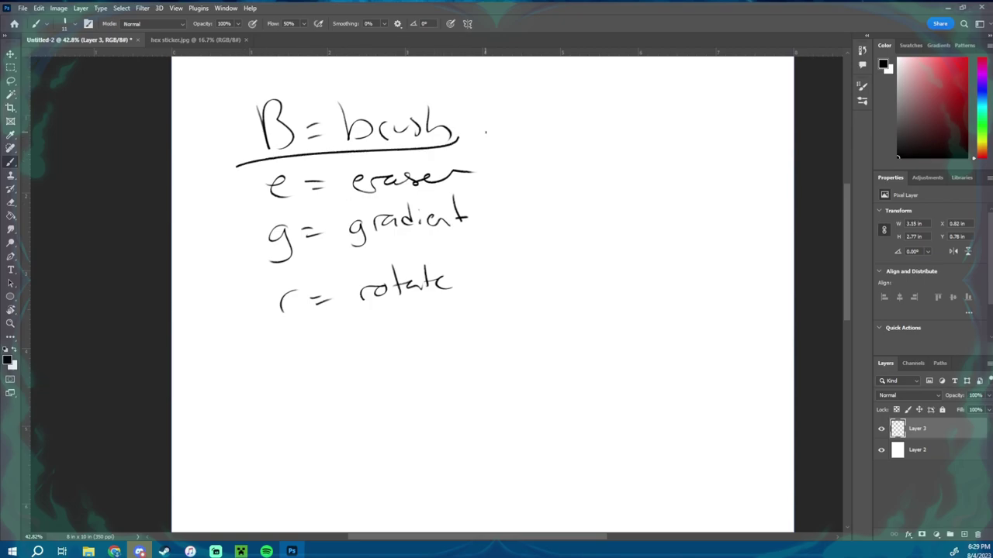
{"action": "mouse_move", "coordinate": [274, 343]}
{"action": "left_mouse_down"}
{"action": "mouse_move", "coordinate": [295, 343]}
{"action": "mouse_move", "coordinate": [298, 361]}
{"action": "left_mouse_up"}
{"action": "left_click_drag", "start_coordinate": [306, 346], "coordinate": [315, 352]}
{"action": "mouse_move", "coordinate": [343, 339]}
{"action": "left_mouse_down"}
{"action": "mouse_move", "coordinate": [376, 348]}
{"action": "mouse_move", "coordinate": [436, 341]}
{"action": "left_mouse_up"}
{"action": "left_click_drag", "start_coordinate": [263, 373], "coordinate": [446, 349]}
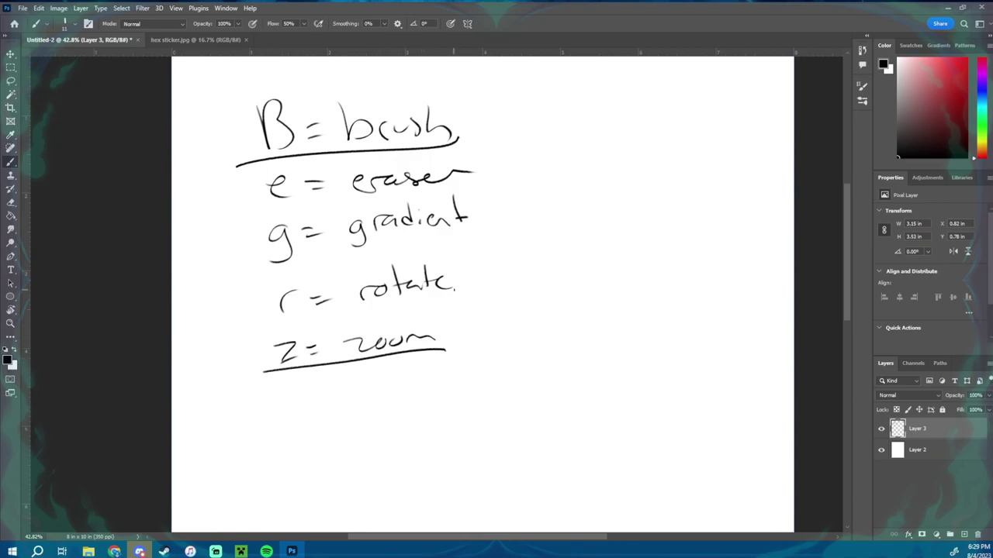
{"action": "left_click_drag", "start_coordinate": [264, 212], "coordinate": [300, 205]}
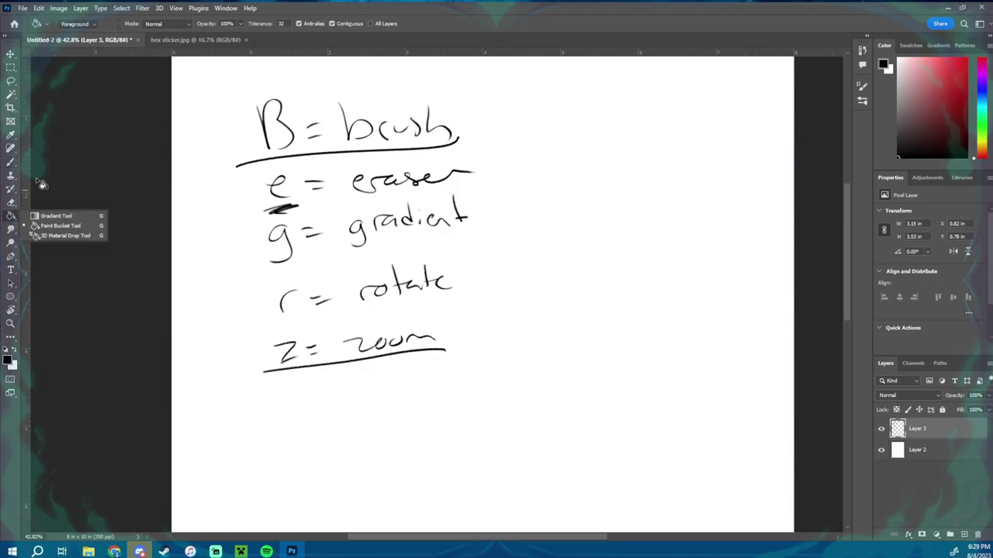
Try a diagonal black-to-white gradient on Layer 3, then undo it.
{"action": "left_click", "coordinate": [59, 215]}
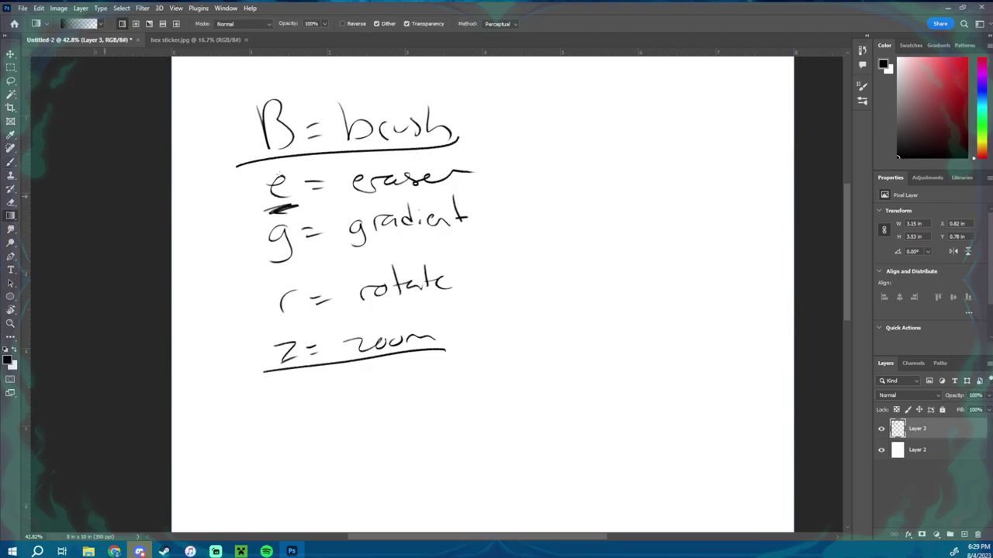
{"action": "left_click_drag", "start_coordinate": [618, 162], "coordinate": [410, 355]}
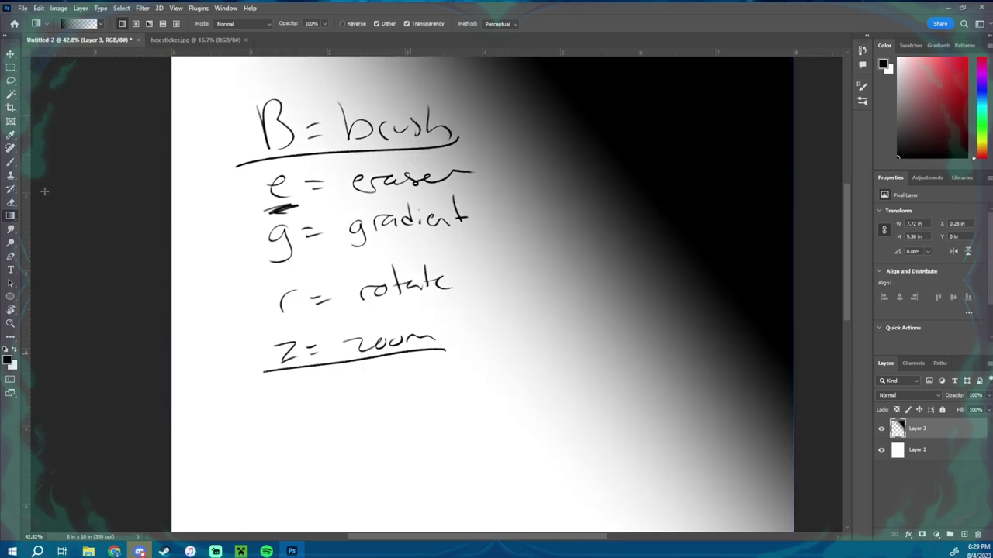
{"action": "key", "text": "ctrl+z"}
Fill Layer 3 with black using the Paint Bucket, then undo the fill.
{"action": "right_click", "coordinate": [11, 216]}
{"action": "left_click", "coordinate": [74, 230]}
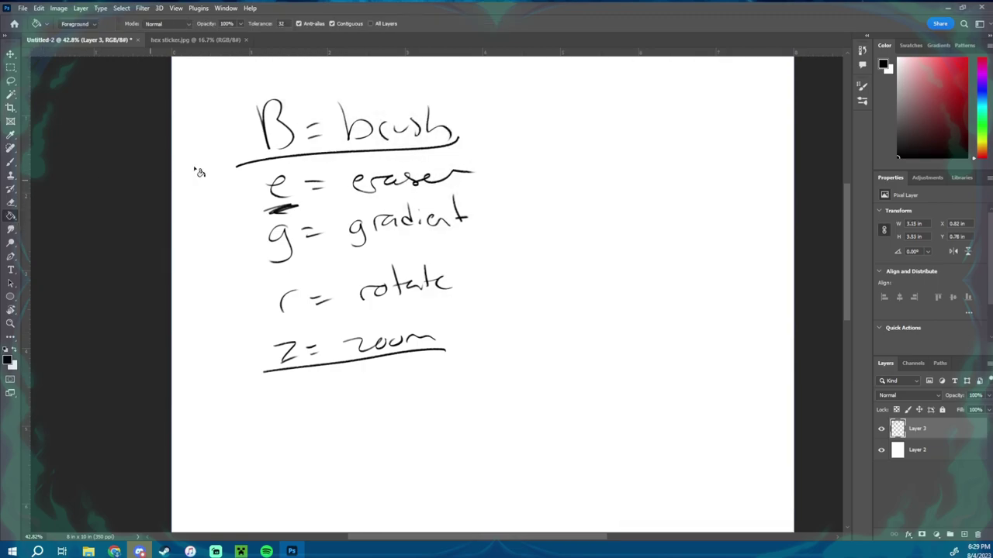
{"action": "left_click", "coordinate": [522, 272]}
{"action": "key", "text": "ctrl+z"}
Return to the Gradient Tool and bring up its gradient presets.
{"action": "scroll", "coordinate": [514, 240], "scroll_direction": "right", "scroll_amount": 2}
{"action": "scroll", "coordinate": [514, 240], "scroll_direction": "up", "scroll_amount": 1}
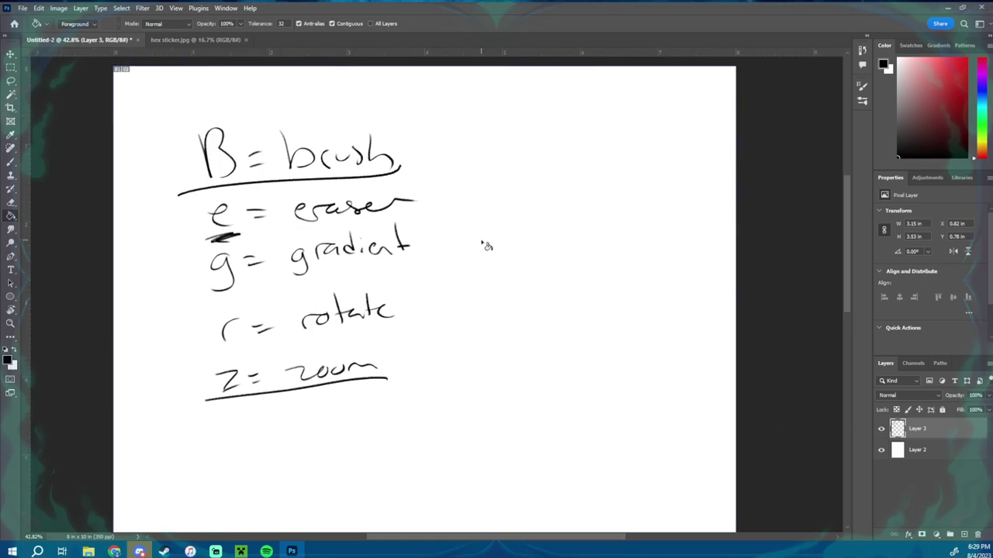
{"action": "right_click", "coordinate": [12, 216]}
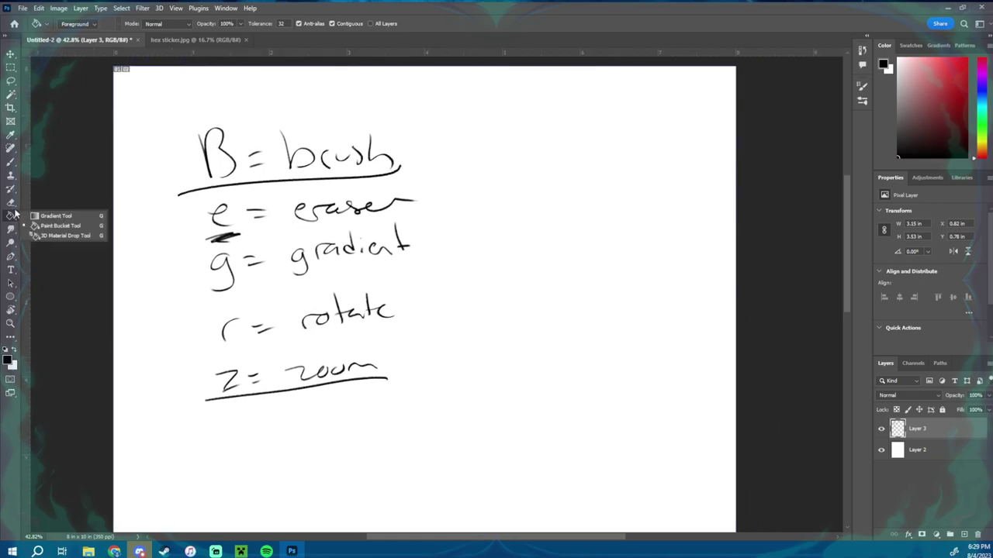
{"action": "left_click", "coordinate": [54, 218]}
{"action": "left_click", "coordinate": [101, 24]}
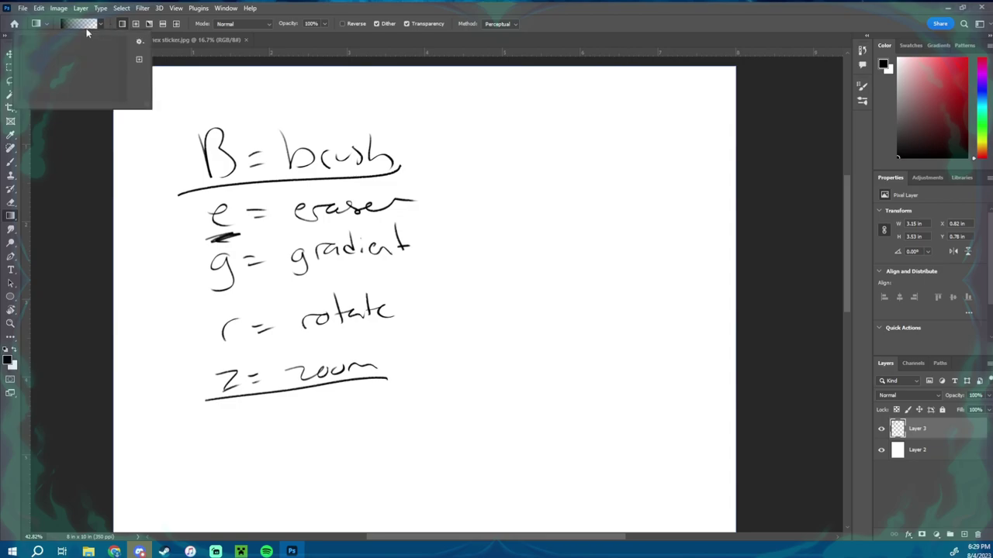
In the Gradient Editor, make the right colour stop pink-red at 100% opacity.
{"action": "left_click", "coordinate": [88, 25]}
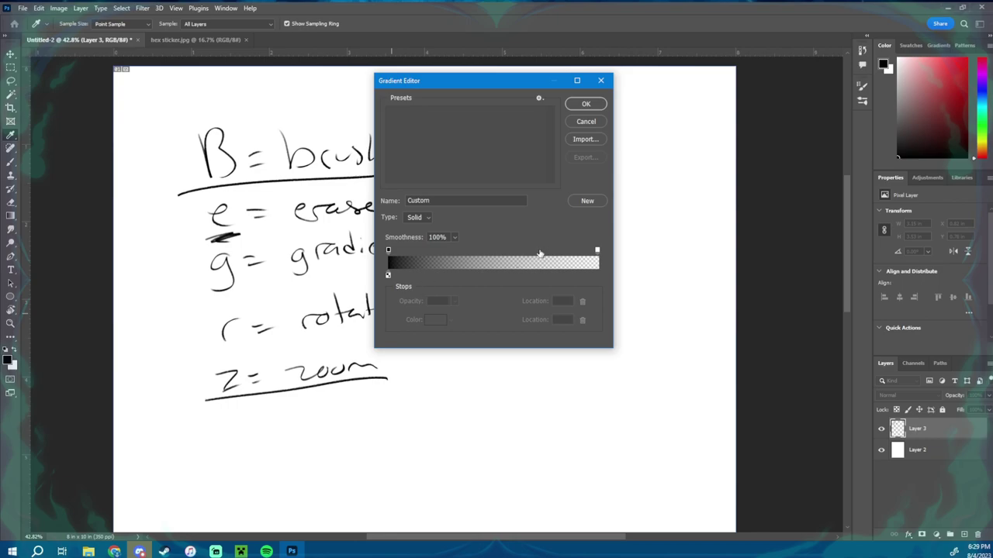
{"action": "left_click", "coordinate": [388, 277]}
{"action": "left_click", "coordinate": [389, 250]}
{"action": "left_click", "coordinate": [597, 252]}
{"action": "left_click", "coordinate": [596, 275]}
{"action": "left_click", "coordinate": [450, 321]}
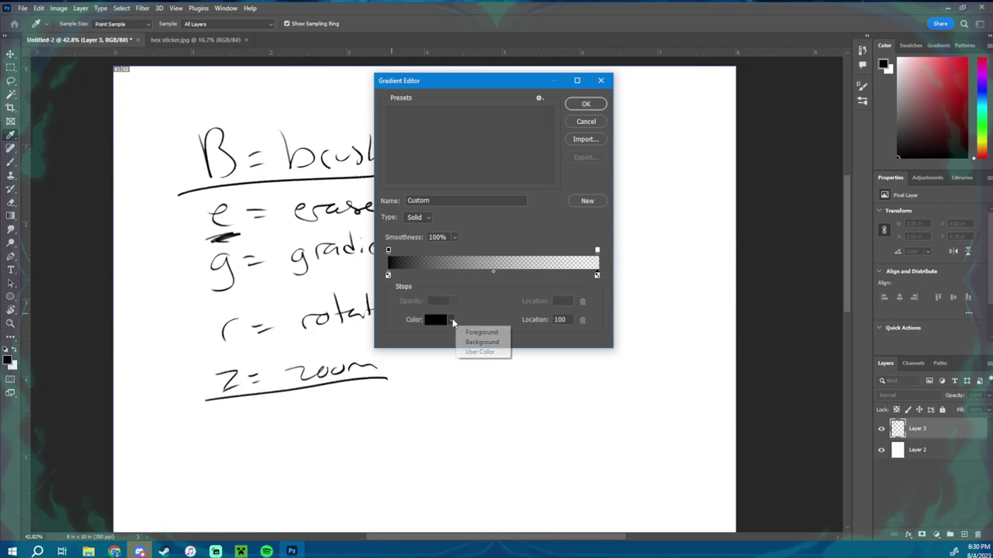
{"action": "left_click", "coordinate": [435, 321]}
{"action": "left_click", "coordinate": [444, 148]}
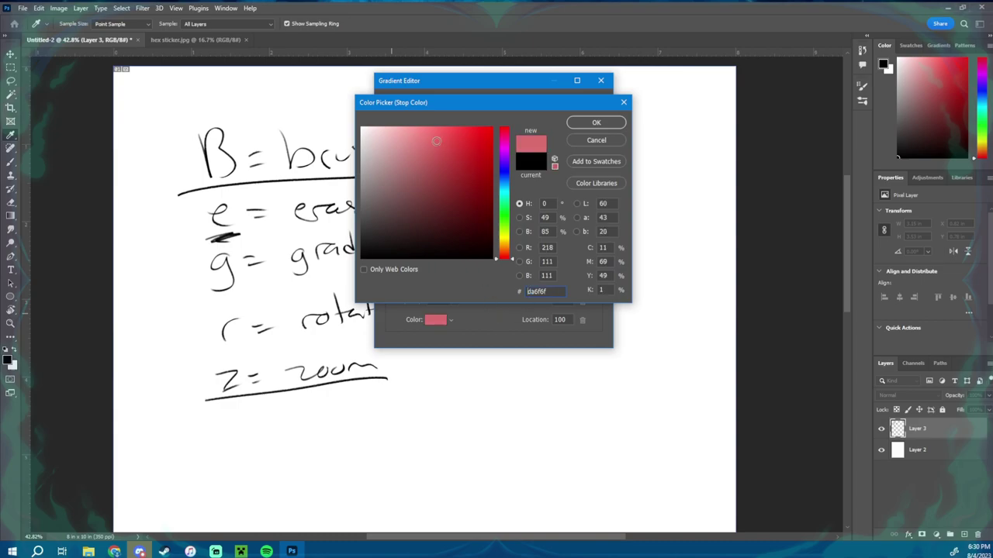
{"action": "left_click", "coordinate": [596, 123]}
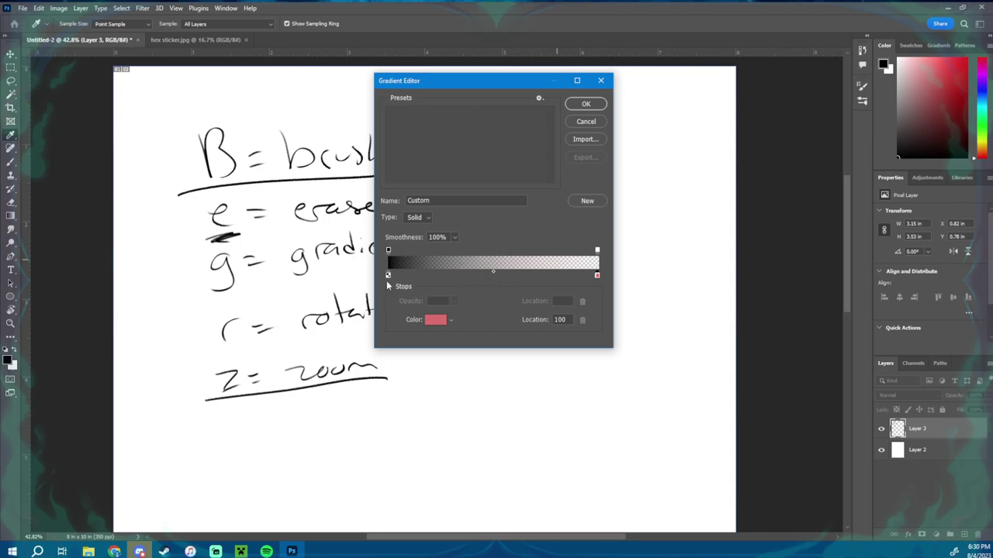
{"action": "left_click", "coordinate": [598, 250]}
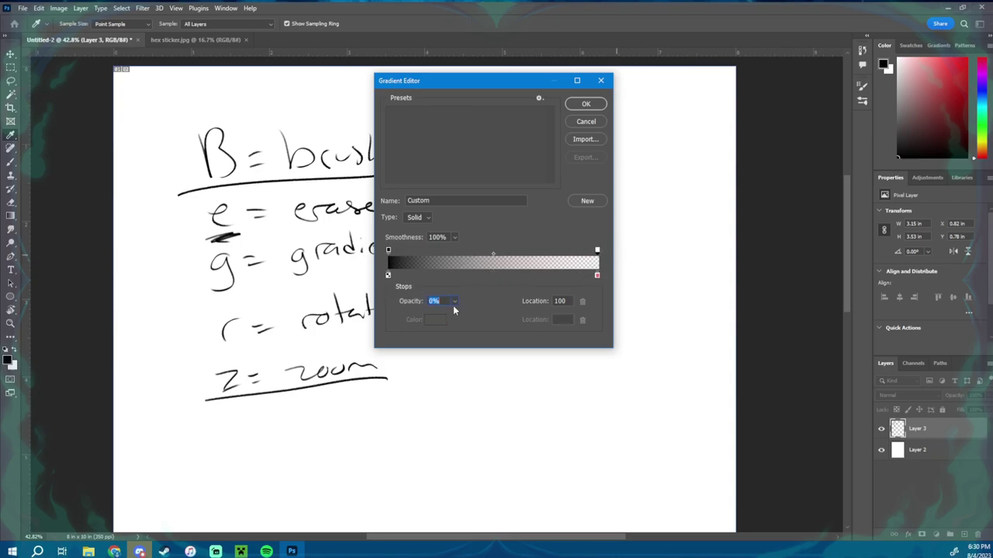
{"action": "left_click", "coordinate": [454, 301]}
{"action": "left_click_drag", "start_coordinate": [456, 316], "coordinate": [521, 317]}
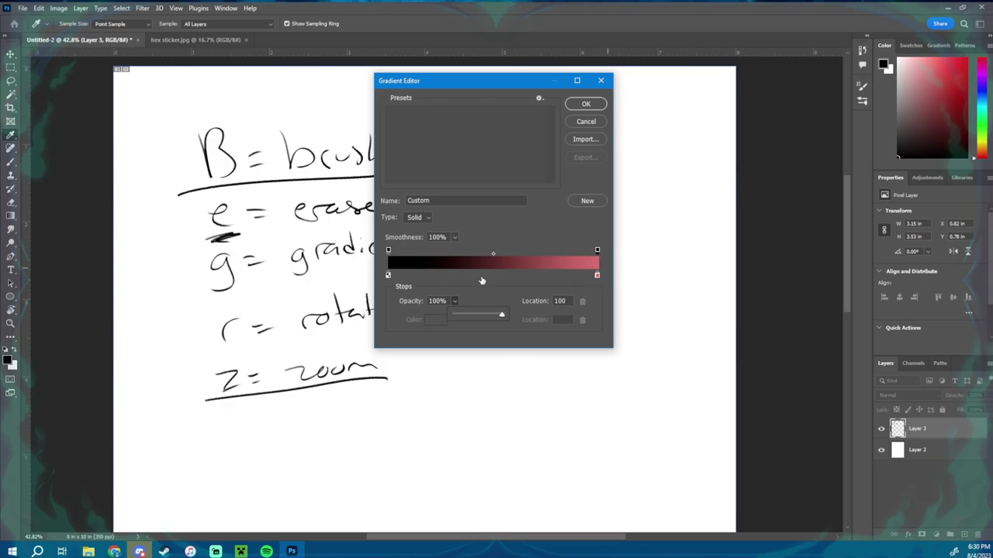
Add a red colour stop at location 49 and a yellow stop at 74.
{"action": "left_click", "coordinate": [490, 276]}
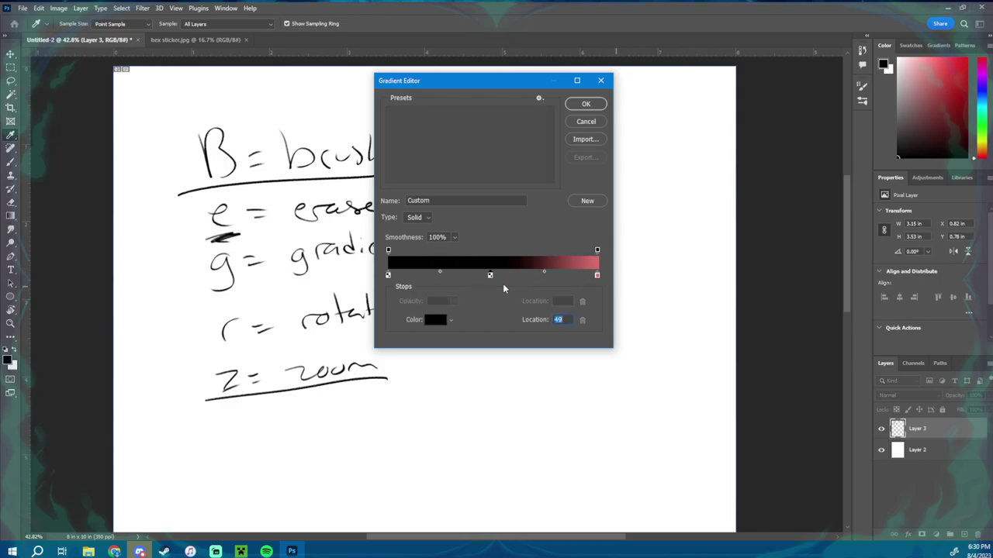
{"action": "left_click", "coordinate": [434, 320]}
{"action": "left_click", "coordinate": [473, 151]}
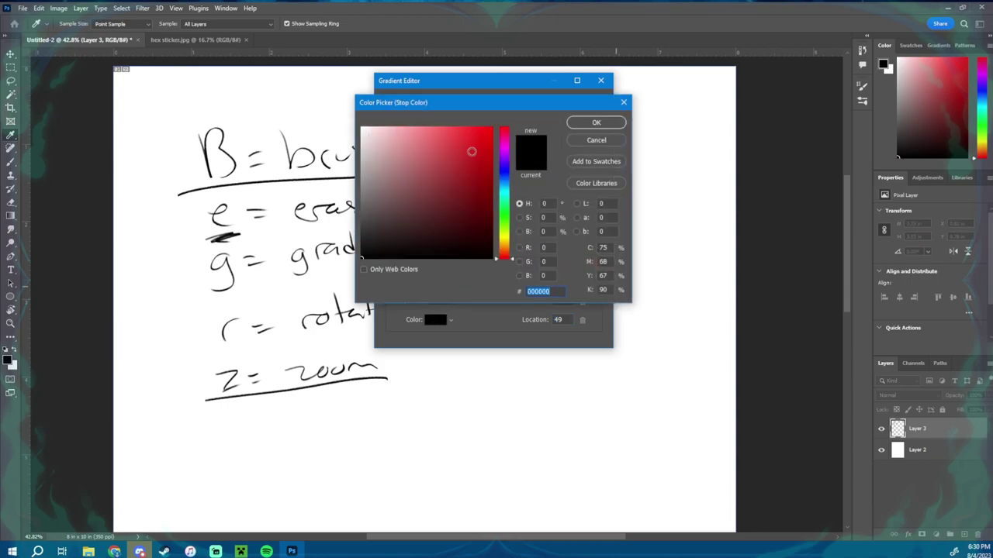
{"action": "left_click", "coordinate": [593, 122]}
{"action": "left_click", "coordinate": [544, 281]}
{"action": "left_click", "coordinate": [435, 319]}
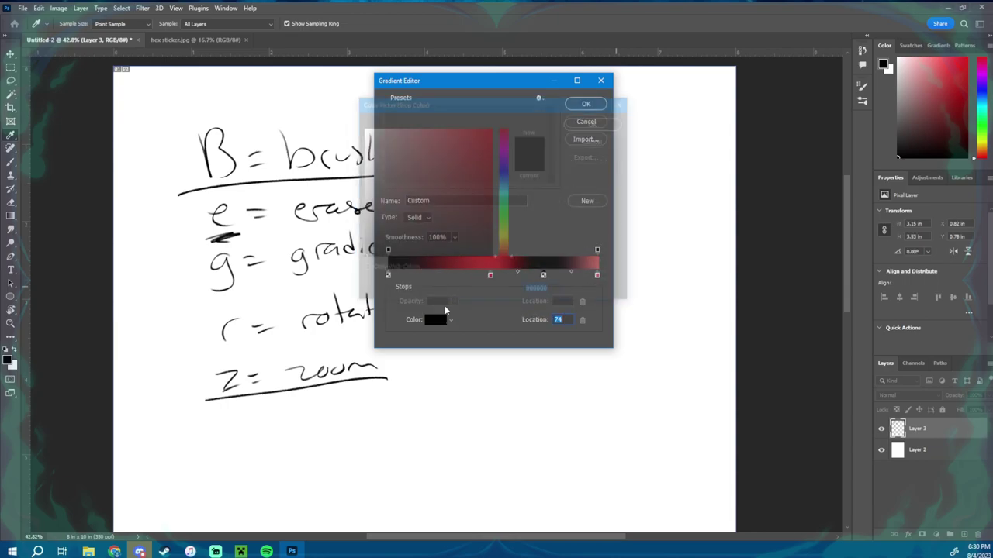
{"action": "left_click", "coordinate": [459, 138]}
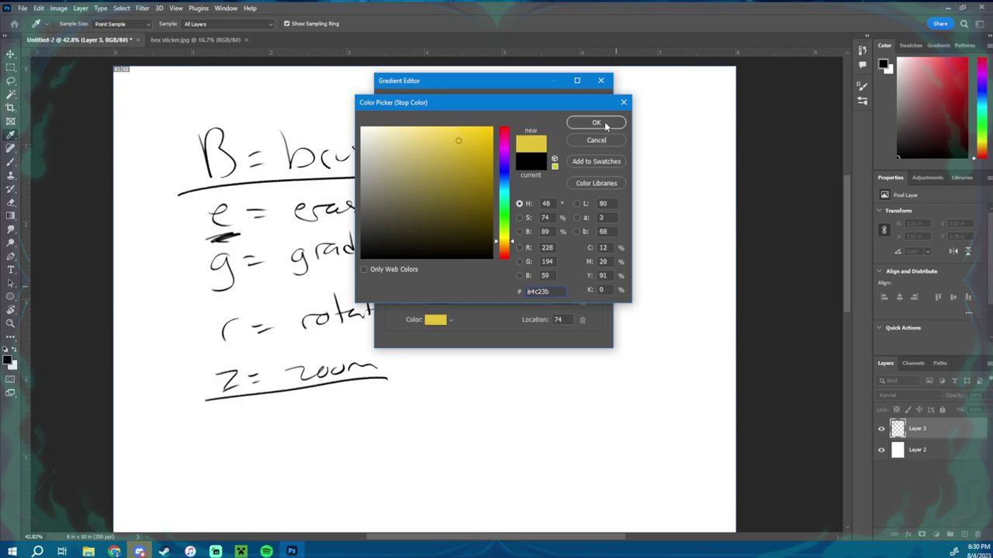
{"action": "left_click", "coordinate": [599, 124]}
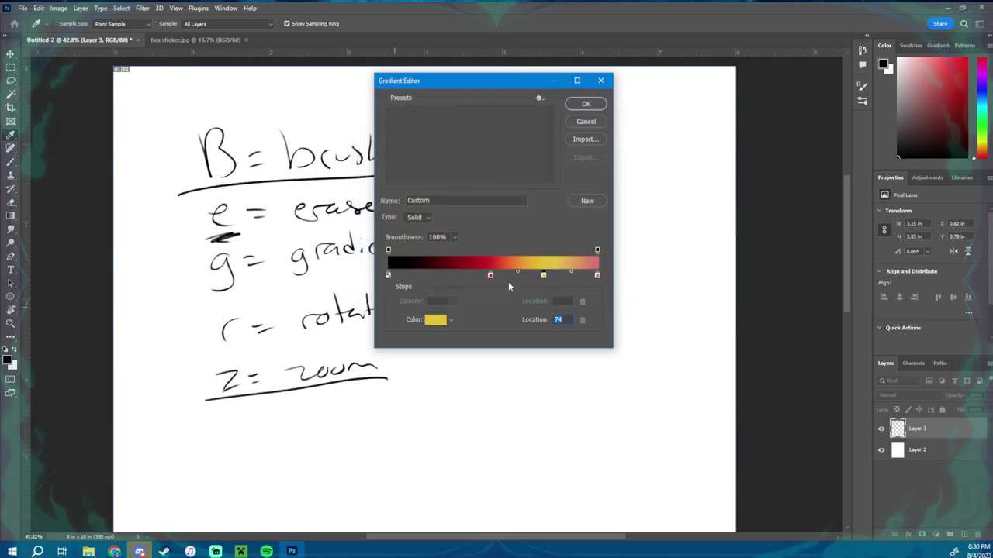
Accept the black-red-yellow gradient, test a radial fill on Layer 3, and undo it.
{"action": "left_click", "coordinate": [594, 107]}
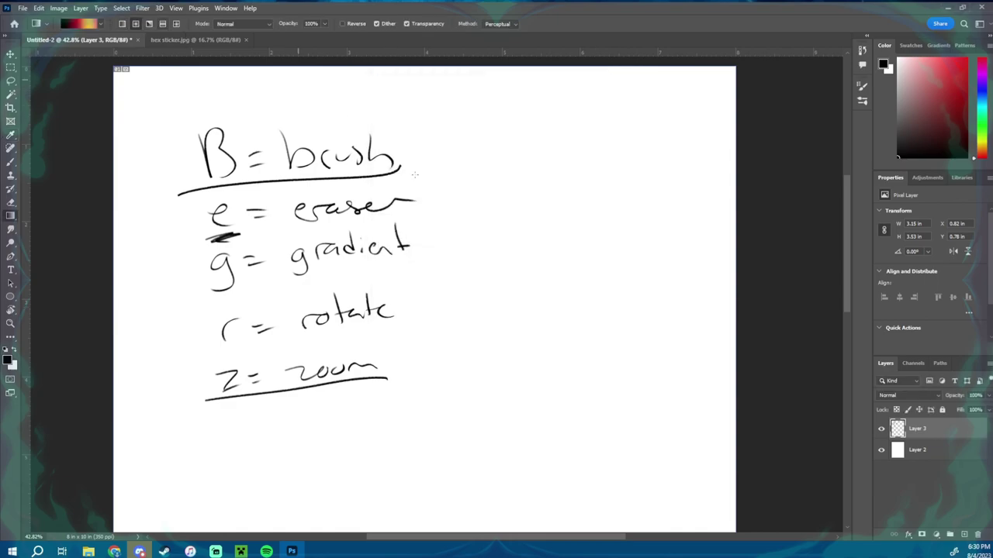
{"action": "left_click_drag", "start_coordinate": [415, 174], "coordinate": [525, 339]}
{"action": "key", "text": "ctrl+z"}
Remove the red, yellow and pink stops from the gradient, leaving solid black.
{"action": "left_click", "coordinate": [92, 23]}
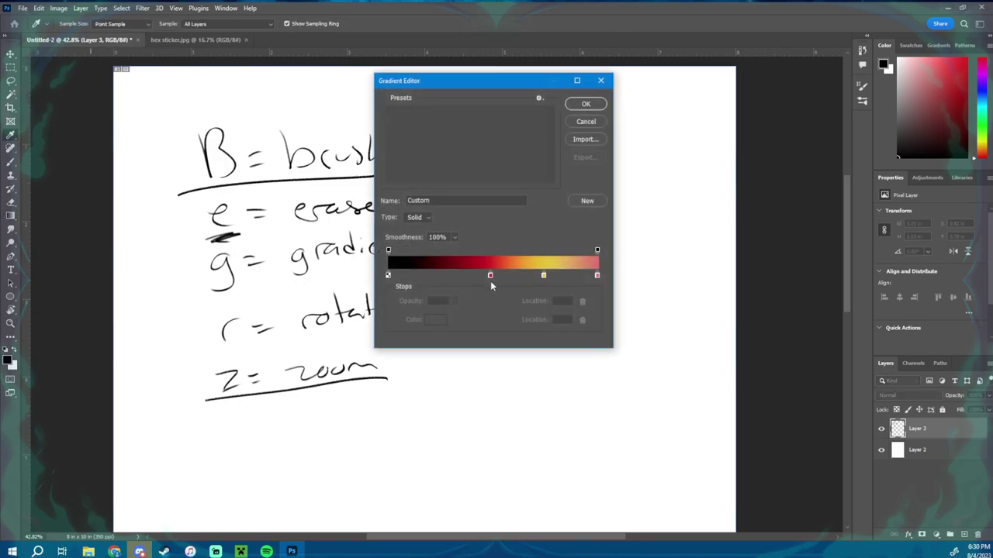
{"action": "left_click_drag", "start_coordinate": [491, 282], "coordinate": [491, 310]}
{"action": "left_click_drag", "start_coordinate": [543, 277], "coordinate": [543, 310]}
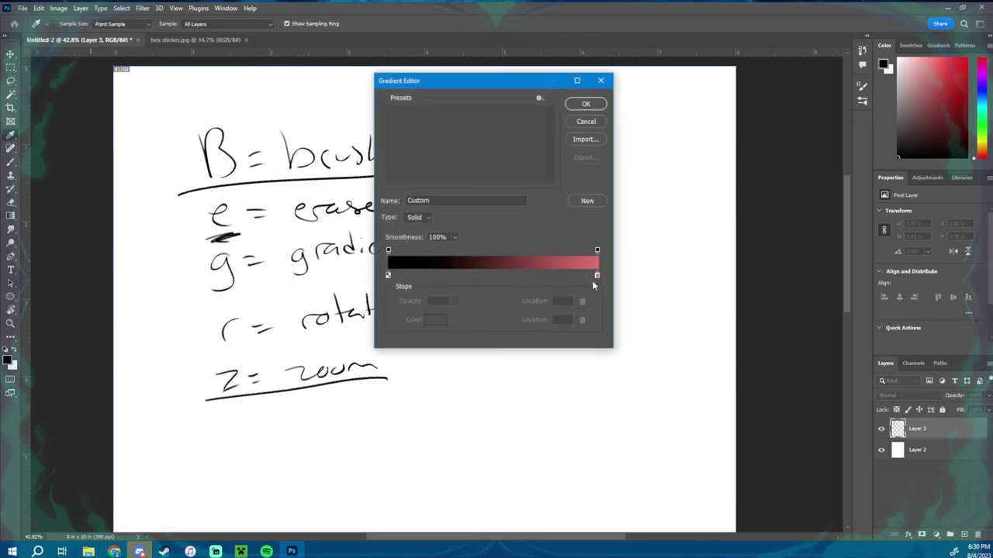
{"action": "left_click_drag", "start_coordinate": [595, 277], "coordinate": [592, 310]}
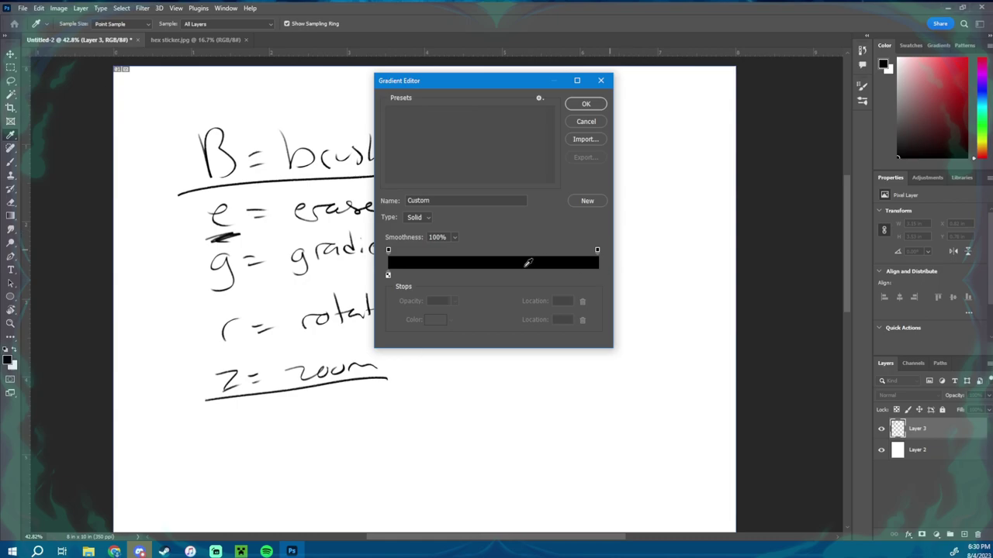
{"action": "left_click", "coordinate": [578, 277]}
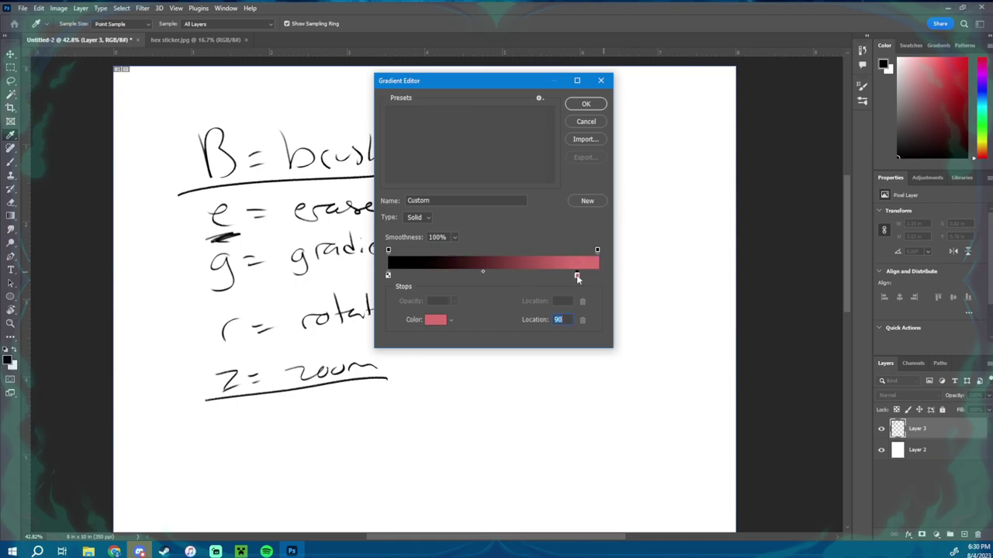
{"action": "left_click_drag", "start_coordinate": [576, 276], "coordinate": [575, 353]}
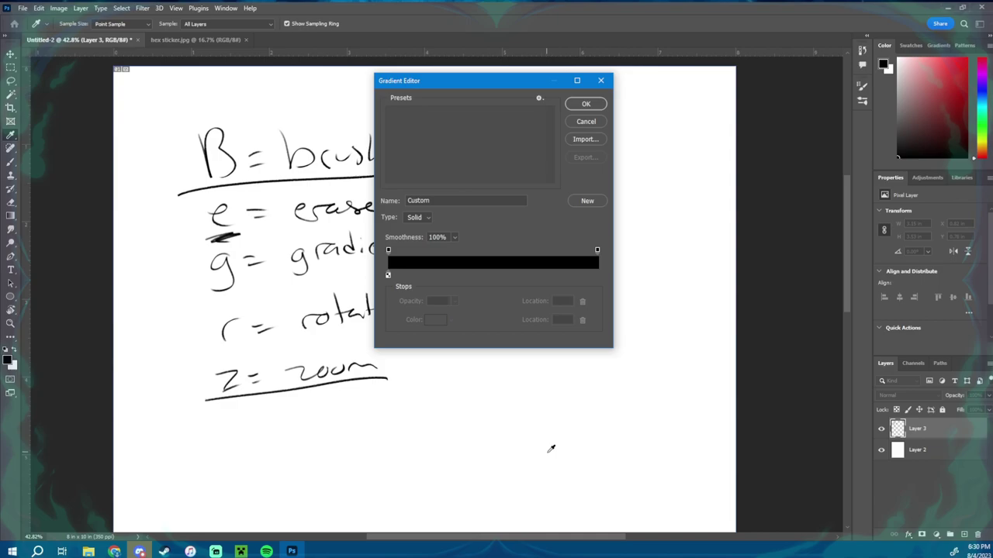
Set the right-end opacity stop to 0% and delete the leftover pink colour stop.
{"action": "left_click", "coordinate": [598, 276]}
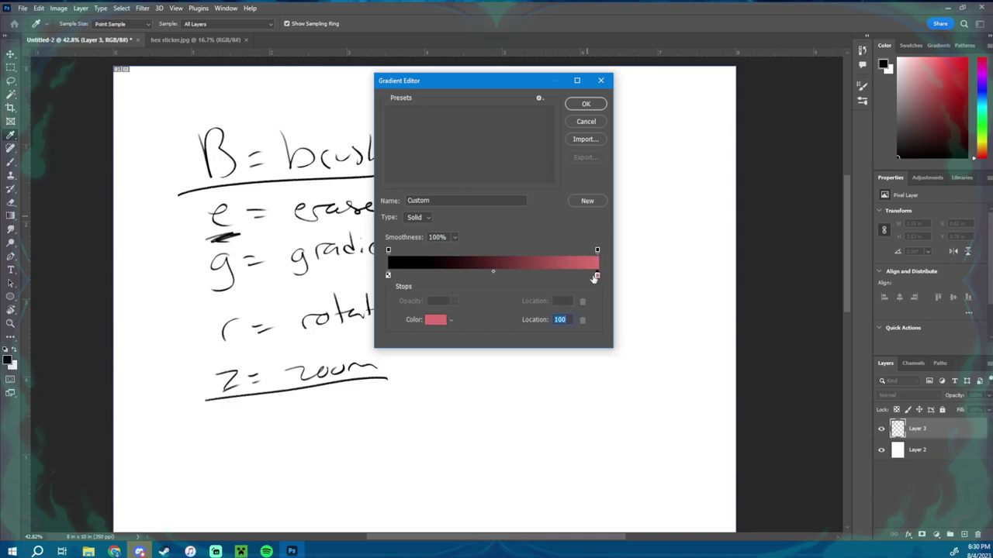
{"action": "mouse_move", "coordinate": [598, 277]}
{"action": "left_mouse_down"}
{"action": "mouse_move", "coordinate": [625, 266]}
{"action": "mouse_move", "coordinate": [599, 276]}
{"action": "left_mouse_up"}
{"action": "left_click", "coordinate": [597, 251]}
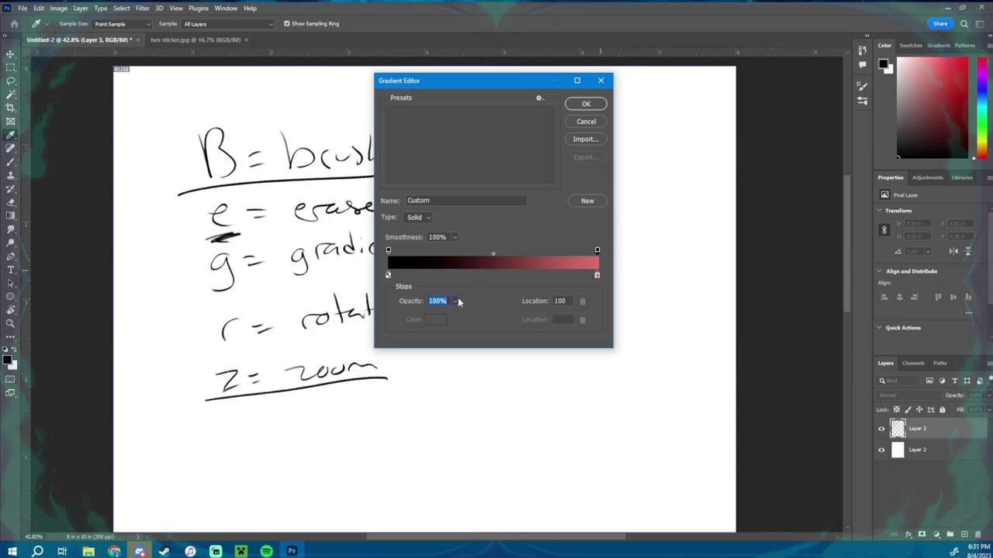
{"action": "left_click", "coordinate": [455, 300]}
{"action": "left_click_drag", "start_coordinate": [453, 314], "coordinate": [406, 314]}
{"action": "left_click_drag", "start_coordinate": [598, 277], "coordinate": [615, 349]}
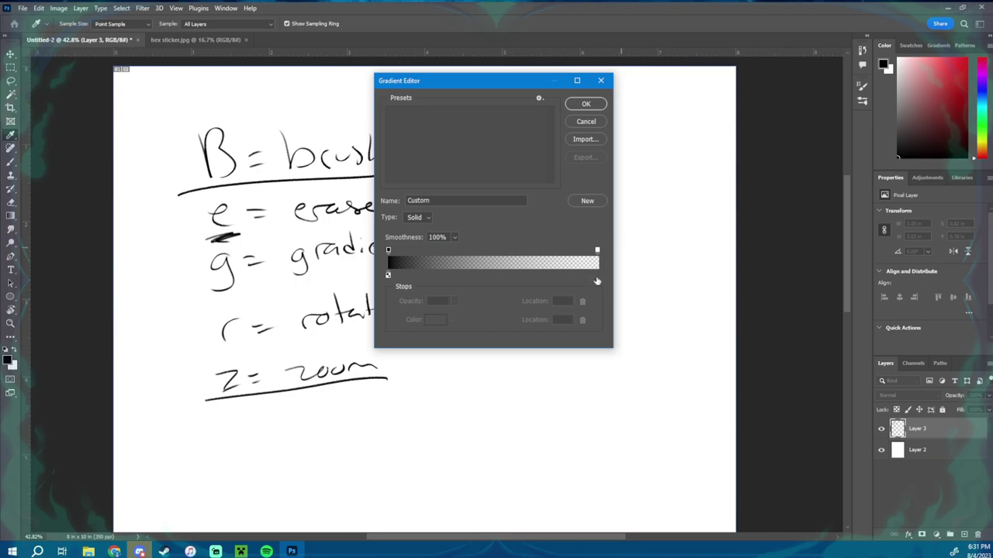
Confirm the black-to-transparent gradient, draw two radial test gradients, and undo them.
{"action": "left_click", "coordinate": [586, 104]}
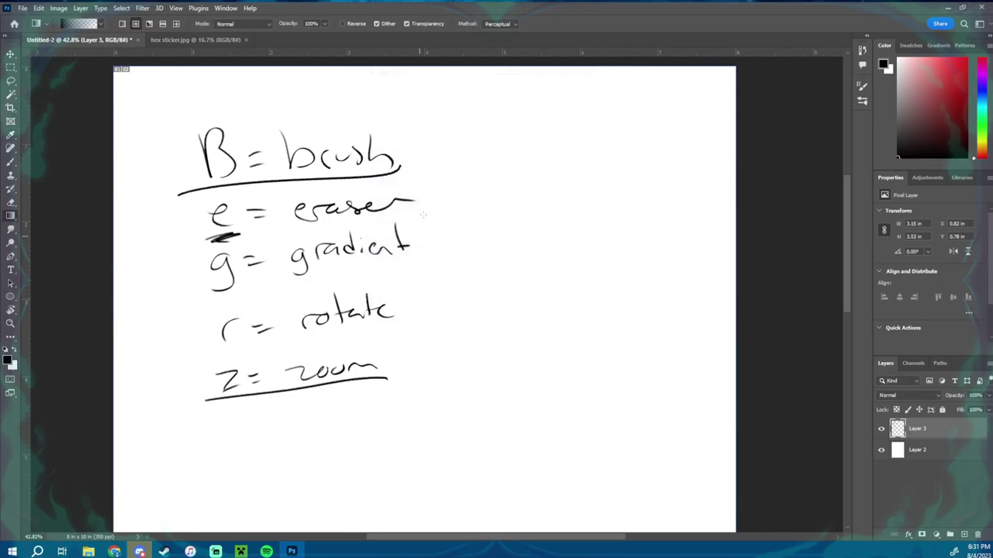
{"action": "left_click_drag", "start_coordinate": [587, 202], "coordinate": [468, 270]}
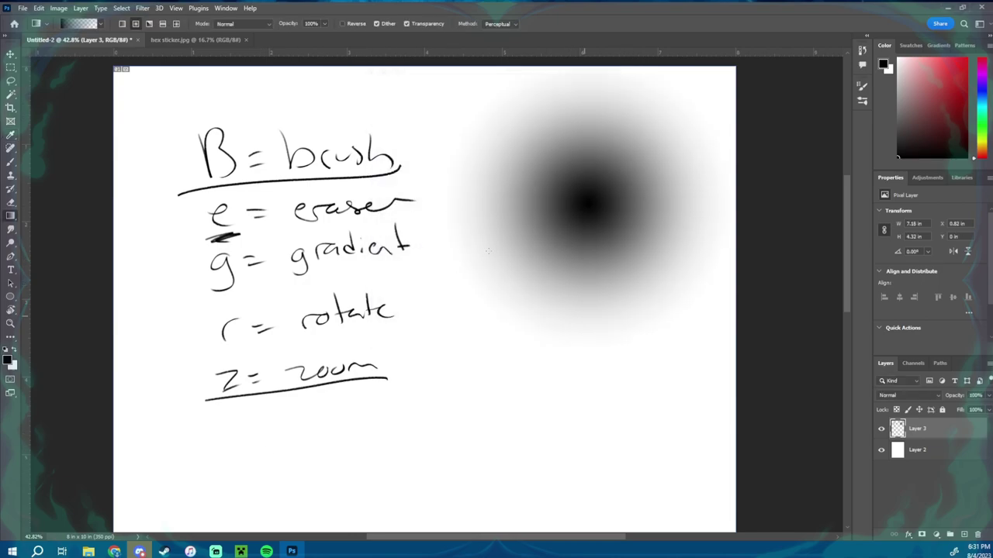
{"action": "left_click_drag", "start_coordinate": [580, 341], "coordinate": [456, 217]}
{"action": "key", "text": "ctrl+z"}
{"action": "key", "text": "ctrl+z"}
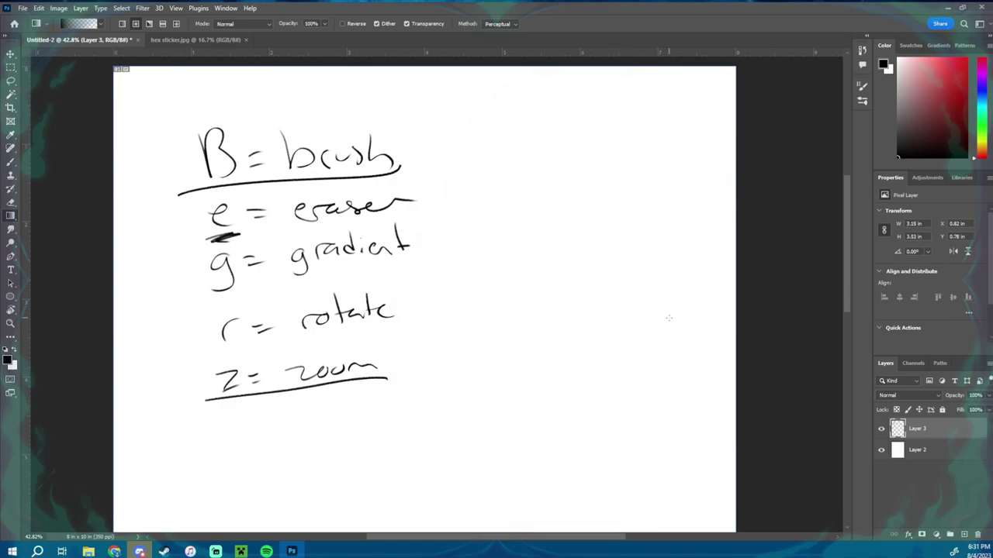
Paint a large black brush stroke to the right of the shortcut notes.
{"action": "left_click_drag", "start_coordinate": [456, 390], "coordinate": [539, 398]}
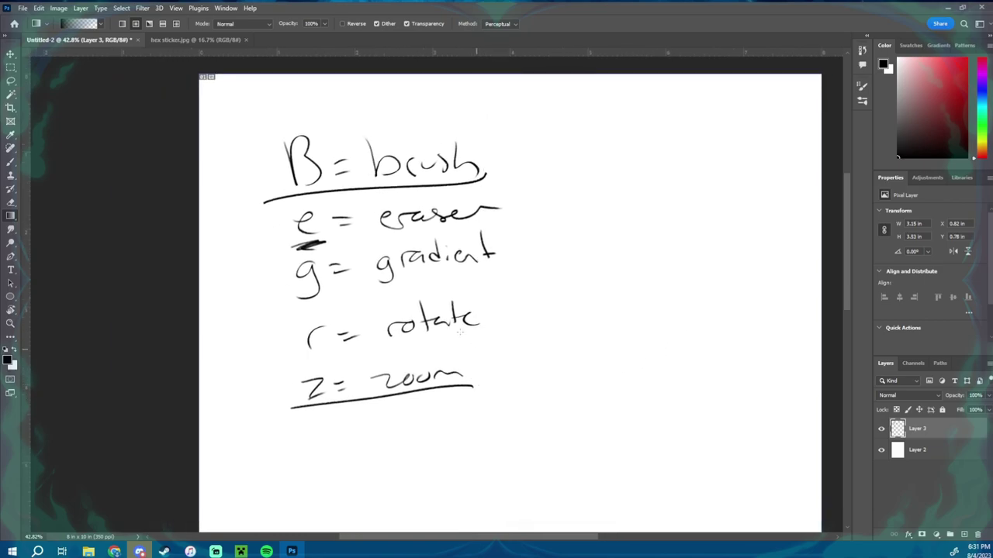
{"action": "left_click", "coordinate": [11, 229]}
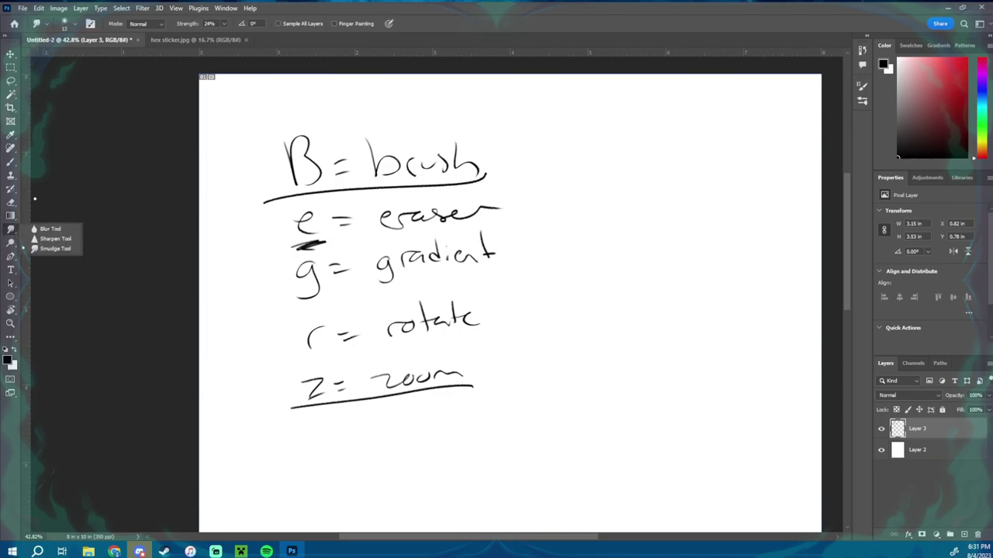
{"action": "left_click", "coordinate": [55, 248]}
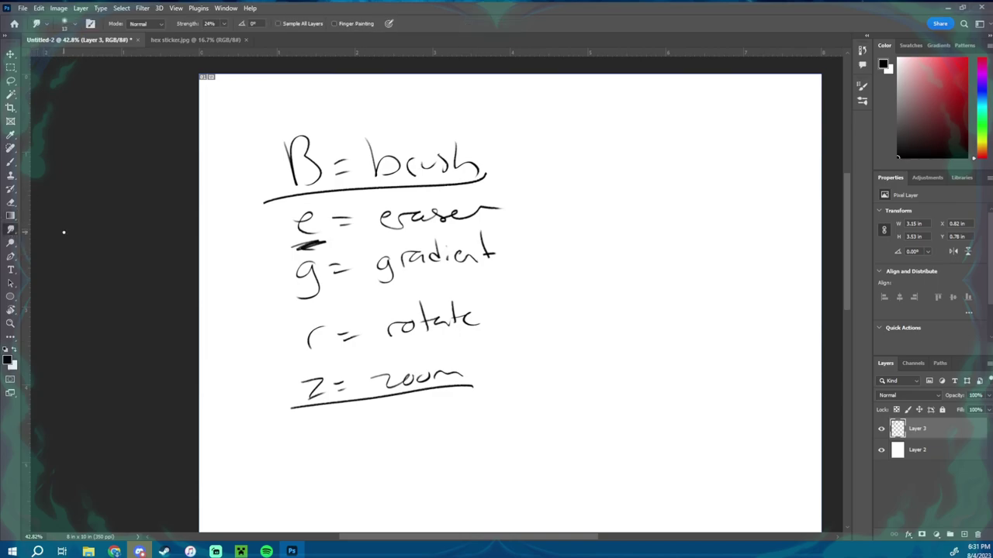
{"action": "key", "text": "b"}
{"action": "left_click_drag", "start_coordinate": [546, 262], "coordinate": [624, 248]}
Smudge the black stroke's lower-right edge into soft grey, redoing an earlier smear.
{"action": "left_click", "coordinate": [11, 229]}
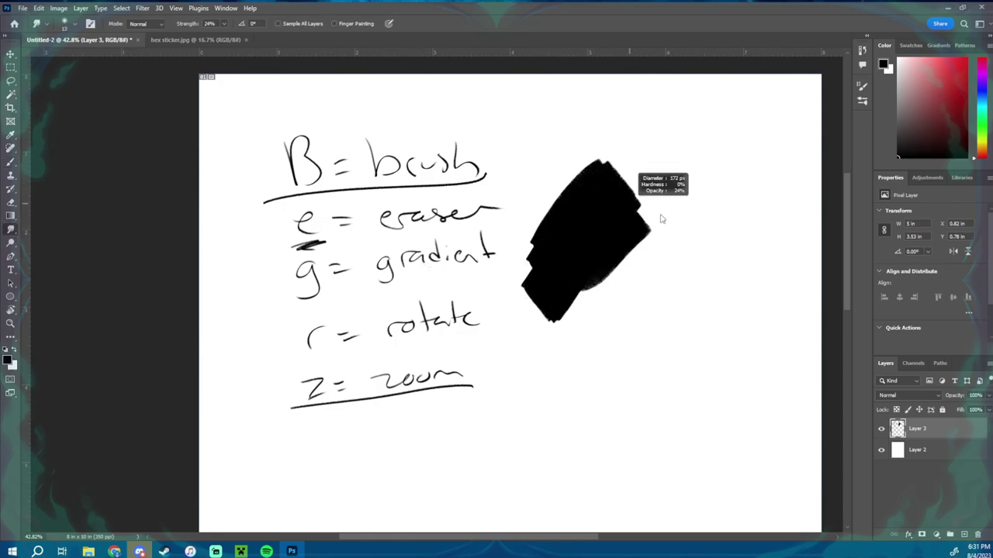
{"action": "mouse_move", "coordinate": [664, 199]}
{"action": "left_mouse_down"}
{"action": "mouse_move", "coordinate": [638, 245]}
{"action": "mouse_move", "coordinate": [673, 211]}
{"action": "mouse_move", "coordinate": [672, 229]}
{"action": "mouse_move", "coordinate": [514, 230]}
{"action": "mouse_move", "coordinate": [674, 224]}
{"action": "left_mouse_up"}
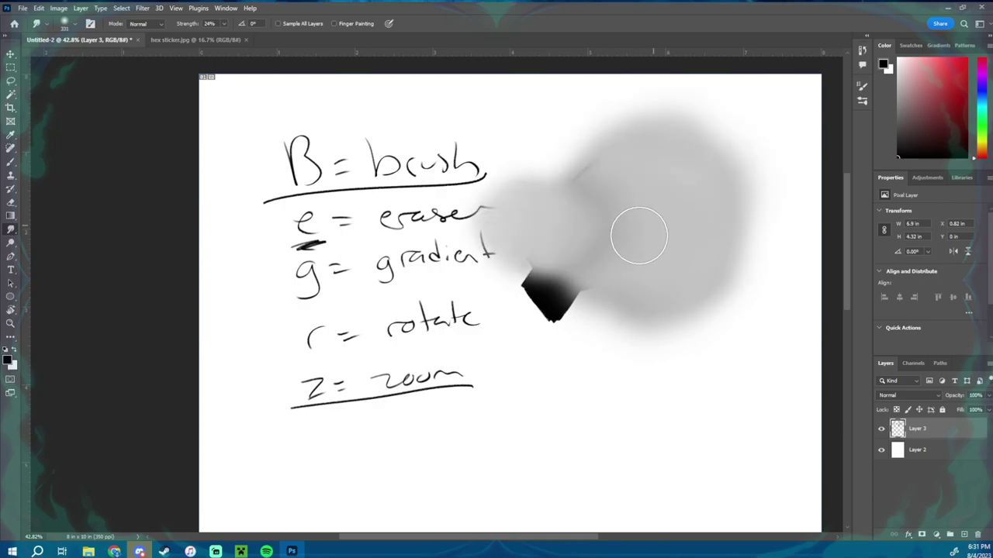
{"action": "key", "text": "ctrl+z"}
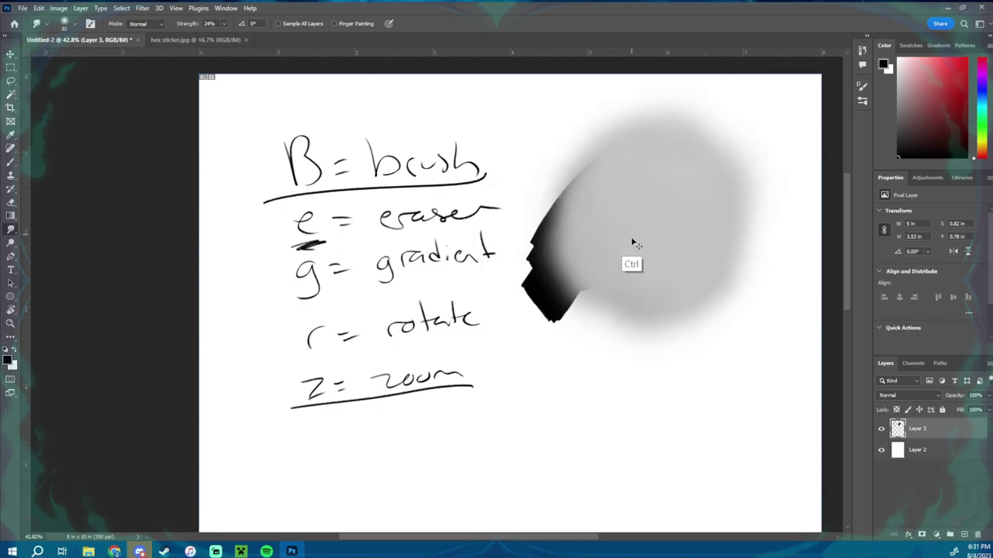
{"action": "key", "text": "ctrl+z"}
{"action": "mouse_move", "coordinate": [620, 276]}
{"action": "left_mouse_down"}
{"action": "mouse_move", "coordinate": [565, 308]}
{"action": "mouse_move", "coordinate": [619, 253]}
{"action": "mouse_move", "coordinate": [594, 263]}
{"action": "mouse_move", "coordinate": [591, 252]}
{"action": "mouse_move", "coordinate": [577, 275]}
{"action": "mouse_move", "coordinate": [590, 275]}
{"action": "mouse_move", "coordinate": [555, 325]}
{"action": "mouse_move", "coordinate": [568, 329]}
{"action": "mouse_move", "coordinate": [597, 310]}
{"action": "mouse_move", "coordinate": [590, 279]}
{"action": "mouse_move", "coordinate": [646, 201]}
{"action": "mouse_move", "coordinate": [581, 293]}
{"action": "mouse_move", "coordinate": [605, 237]}
{"action": "mouse_move", "coordinate": [618, 273]}
{"action": "mouse_move", "coordinate": [642, 222]}
{"action": "mouse_move", "coordinate": [575, 240]}
{"action": "mouse_move", "coordinate": [598, 245]}
{"action": "mouse_move", "coordinate": [573, 289]}
{"action": "mouse_move", "coordinate": [611, 339]}
{"action": "left_mouse_up"}
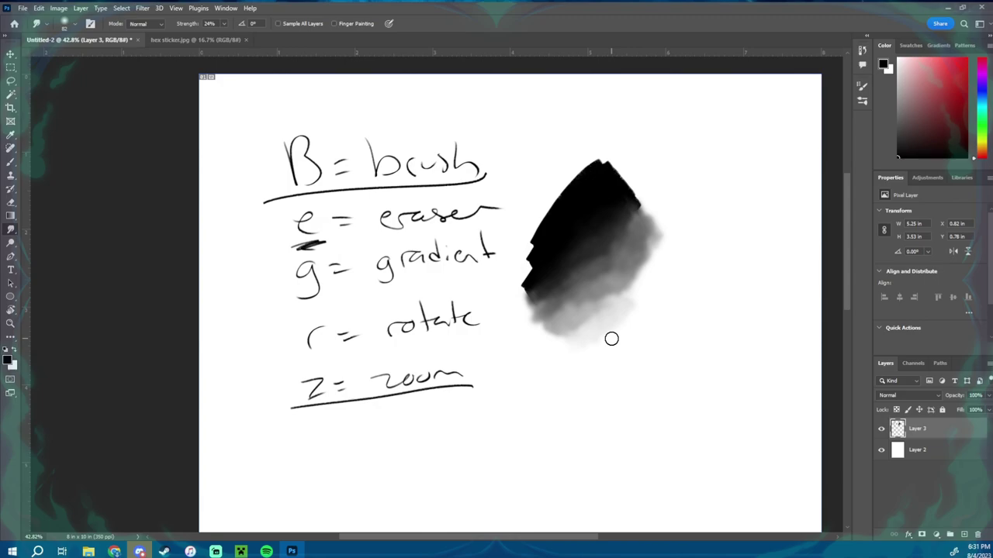
{"action": "right_click", "coordinate": [11, 229]}
{"action": "left_click", "coordinate": [51, 229]}
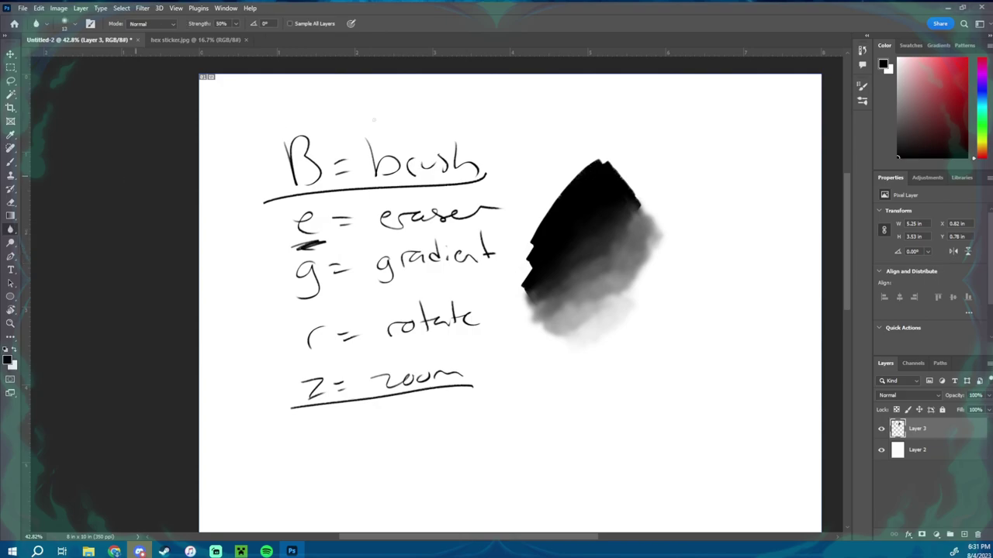
{"action": "key", "text": "bracketright"}
{"action": "key", "text": "bracketright"}
{"action": "key", "text": "bracketright"}
{"action": "key", "text": "bracketright"}
{"action": "left_click", "coordinate": [10, 229]}
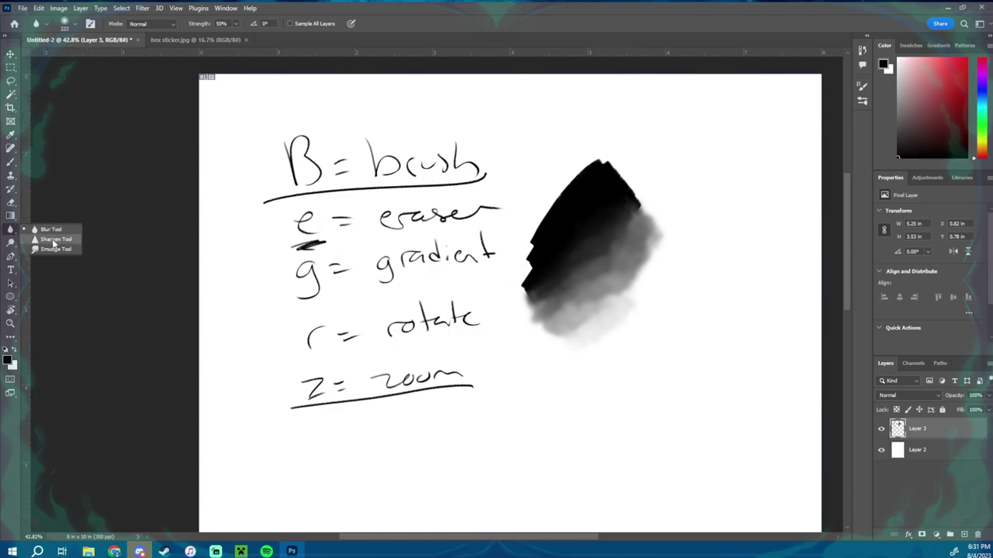
{"action": "left_click", "coordinate": [51, 238]}
{"action": "right_click", "coordinate": [593, 234], "text": "alt"}
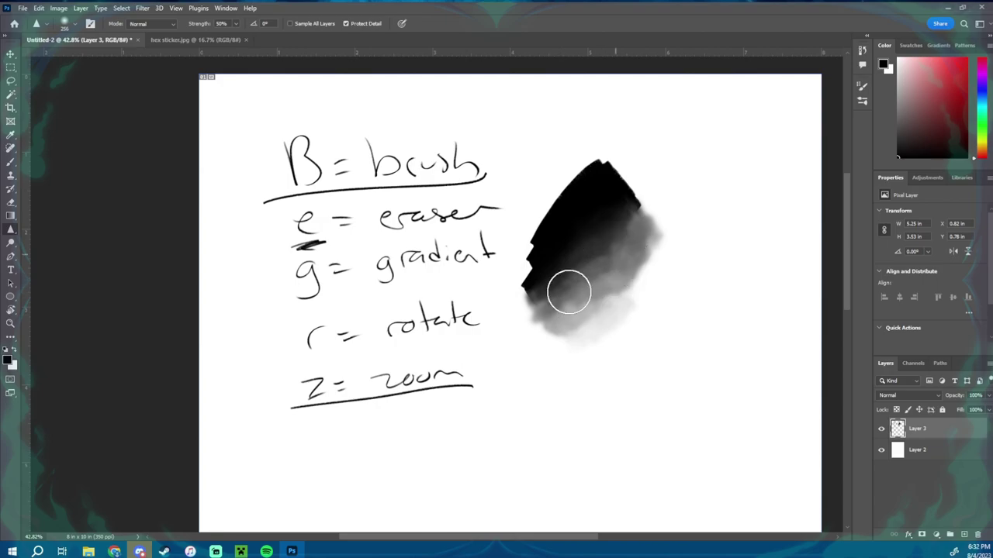
{"action": "key", "text": "z"}
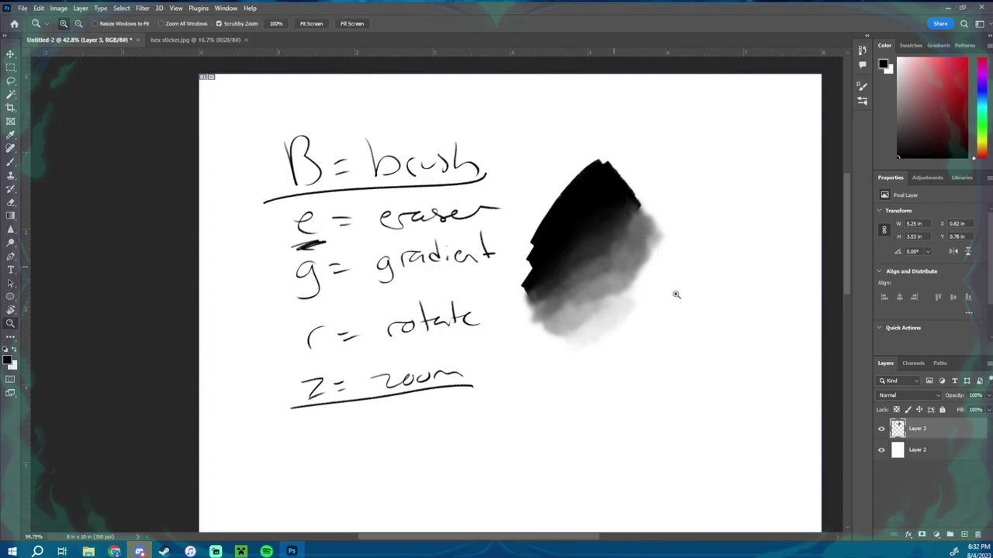
{"action": "left_click_drag", "start_coordinate": [672, 290], "coordinate": [608, 266]}
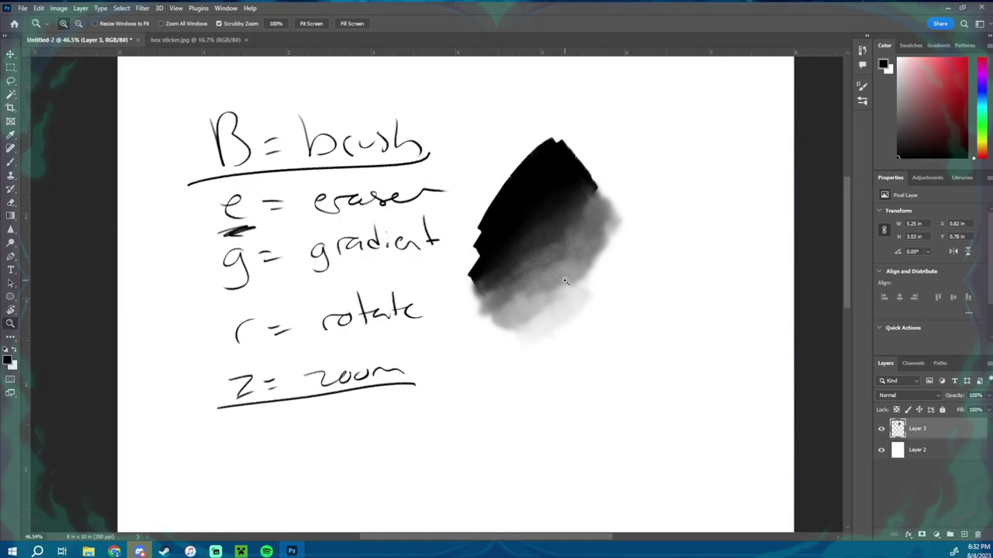
{"action": "mouse_move", "coordinate": [11, 229]}
{"action": "left_mouse_down"}
{"action": "mouse_move", "coordinate": [65, 231]}
{"action": "mouse_move", "coordinate": [56, 252]}
{"action": "mouse_move", "coordinate": [11, 243]}
{"action": "mouse_move", "coordinate": [38, 288]}
{"action": "mouse_move", "coordinate": [58, 228]}
{"action": "left_mouse_up"}
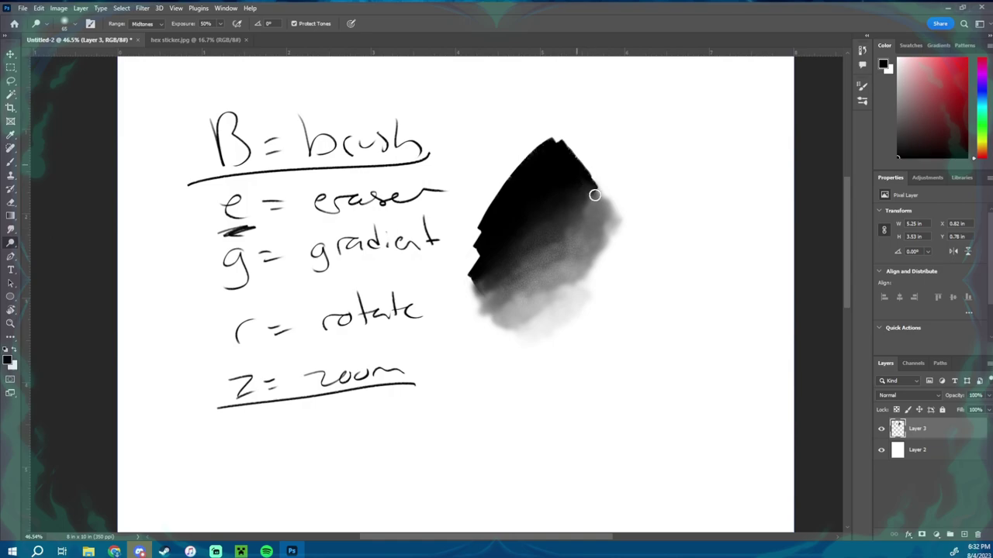
{"action": "left_click_drag", "start_coordinate": [11, 243], "coordinate": [11, 243]}
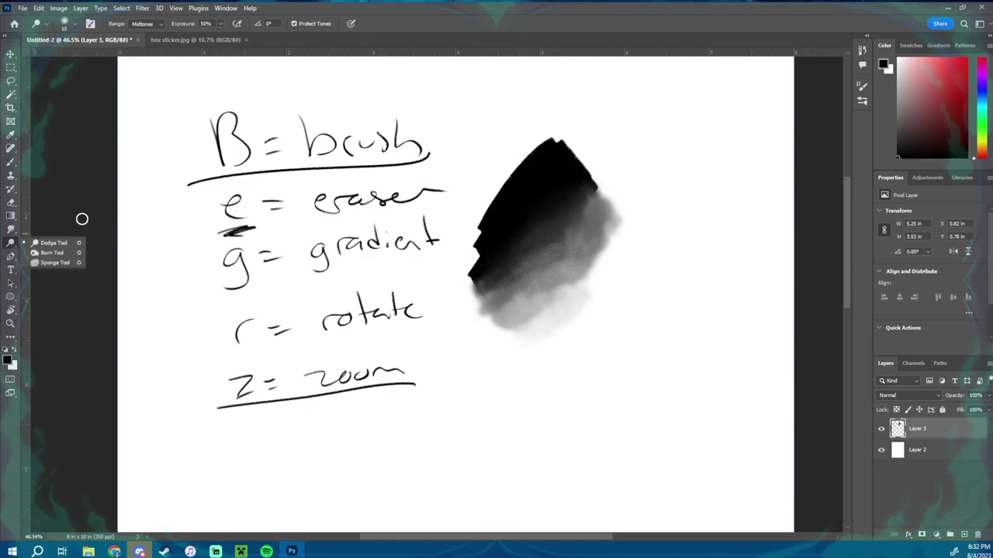
{"action": "key", "text": "z"}
On a new layer, draw the head circle with a roughly 23 px brush.
{"action": "left_click", "coordinate": [591, 234], "text": "alt"}
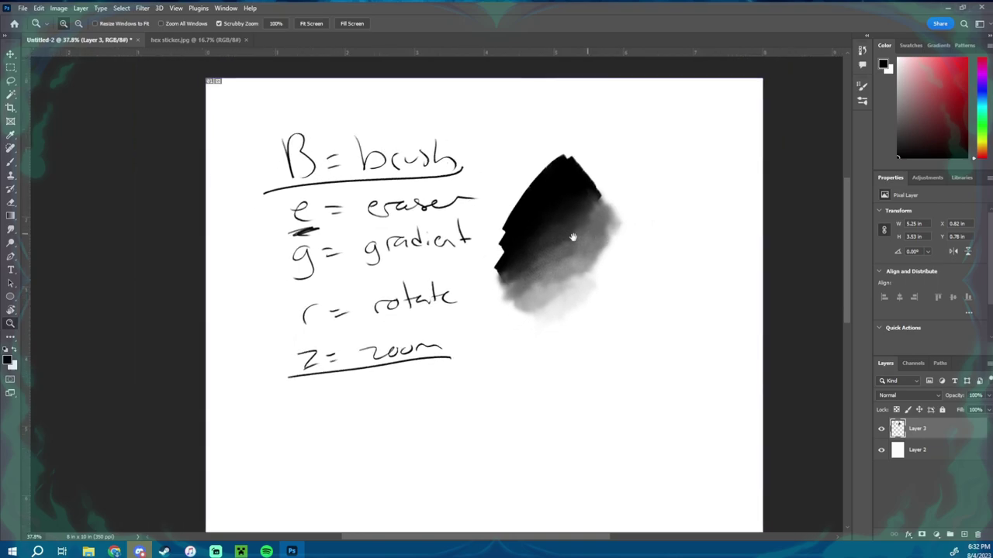
{"action": "key", "text": "ctrl+shift+alt+n"}
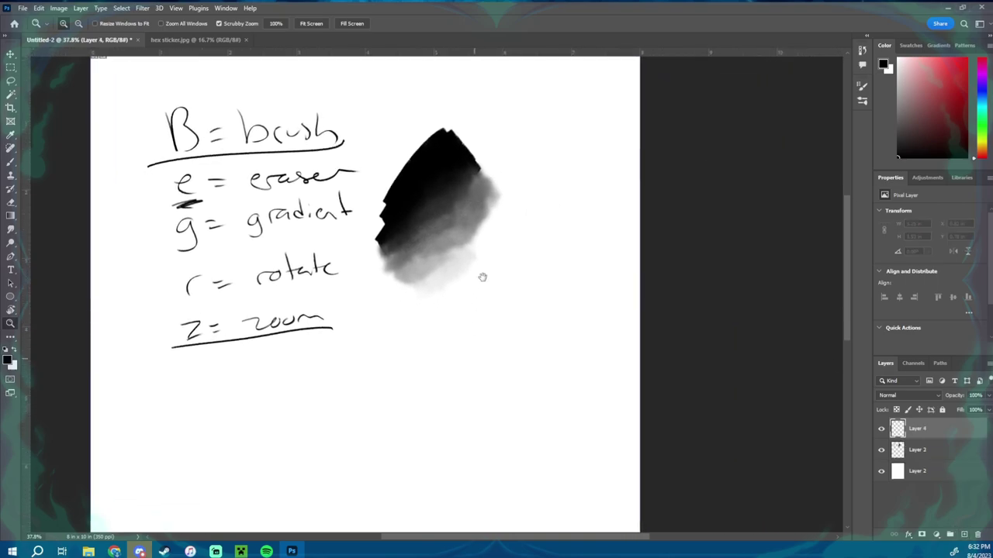
{"action": "scroll", "coordinate": [480, 275], "scroll_direction": "down", "scroll_amount": 3}
{"action": "key", "text": "b"}
{"action": "left_click_drag", "start_coordinate": [472, 256], "coordinate": [453, 265]}
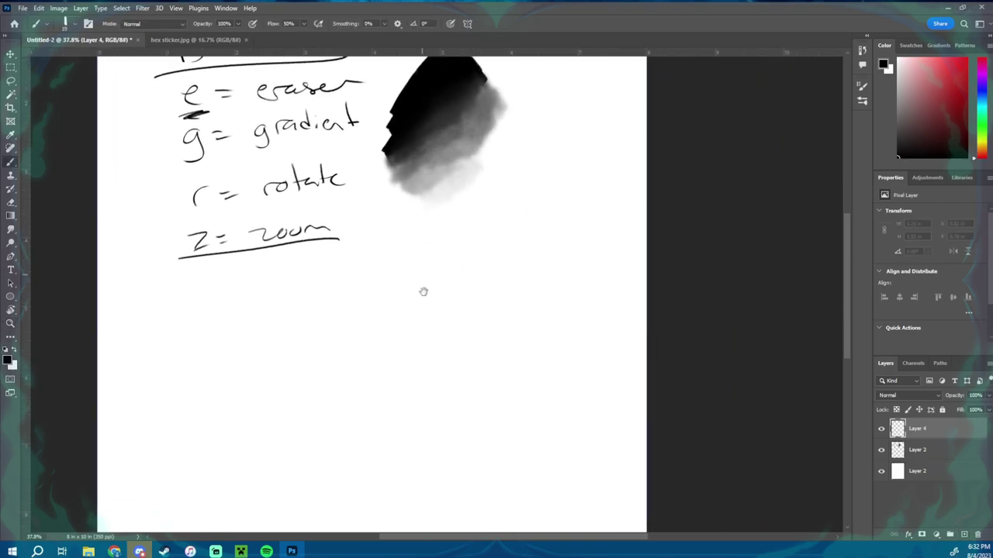
{"action": "scroll", "coordinate": [421, 288], "scroll_direction": "down", "scroll_amount": 2}
{"action": "mouse_move", "coordinate": [433, 207]}
{"action": "left_mouse_down"}
{"action": "mouse_move", "coordinate": [497, 267]}
{"action": "mouse_move", "coordinate": [431, 210]}
{"action": "left_mouse_up"}
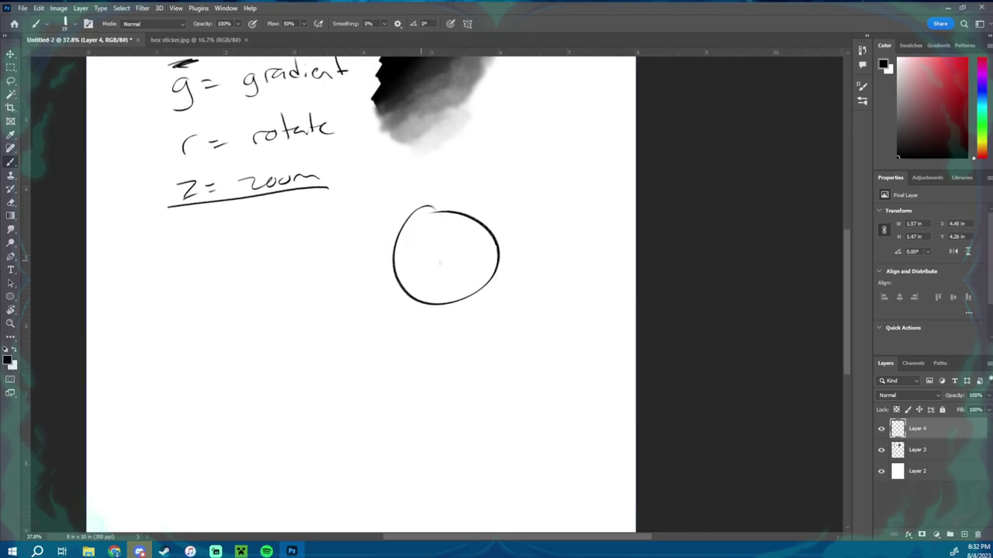
Erase the bottom of the circle and redraw the head outline's left, bottom and right sides.
{"action": "key", "text": "e"}
{"action": "mouse_move", "coordinate": [411, 289]}
{"action": "left_mouse_down"}
{"action": "mouse_move", "coordinate": [470, 291]}
{"action": "mouse_move", "coordinate": [497, 265]}
{"action": "left_mouse_up"}
{"action": "key", "text": "b"}
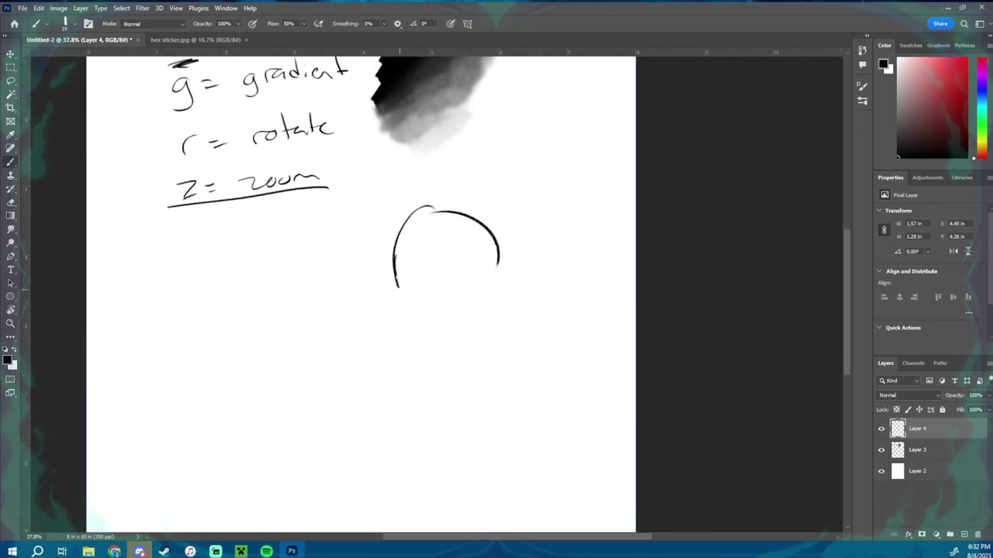
{"action": "mouse_move", "coordinate": [401, 295]}
{"action": "left_mouse_down"}
{"action": "mouse_move", "coordinate": [420, 346]}
{"action": "mouse_move", "coordinate": [426, 332]}
{"action": "mouse_move", "coordinate": [481, 336]}
{"action": "left_mouse_up"}
{"action": "mouse_move", "coordinate": [497, 257]}
{"action": "left_mouse_down"}
{"action": "mouse_move", "coordinate": [479, 338]}
{"action": "mouse_move", "coordinate": [496, 304]}
{"action": "left_mouse_up"}
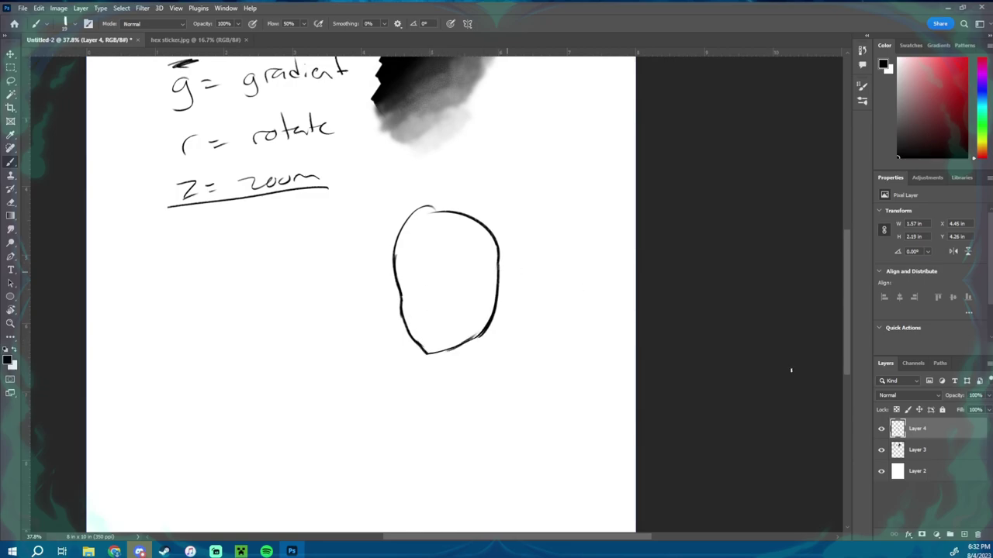
Draw a closed eye and an open smiling mouth, then add a new layer above Layer 3.
{"action": "mouse_move", "coordinate": [441, 288]}
{"action": "left_mouse_down"}
{"action": "mouse_move", "coordinate": [466, 288]}
{"action": "mouse_move", "coordinate": [413, 286]}
{"action": "left_mouse_up"}
{"action": "left_click_drag", "start_coordinate": [417, 326], "coordinate": [450, 322]}
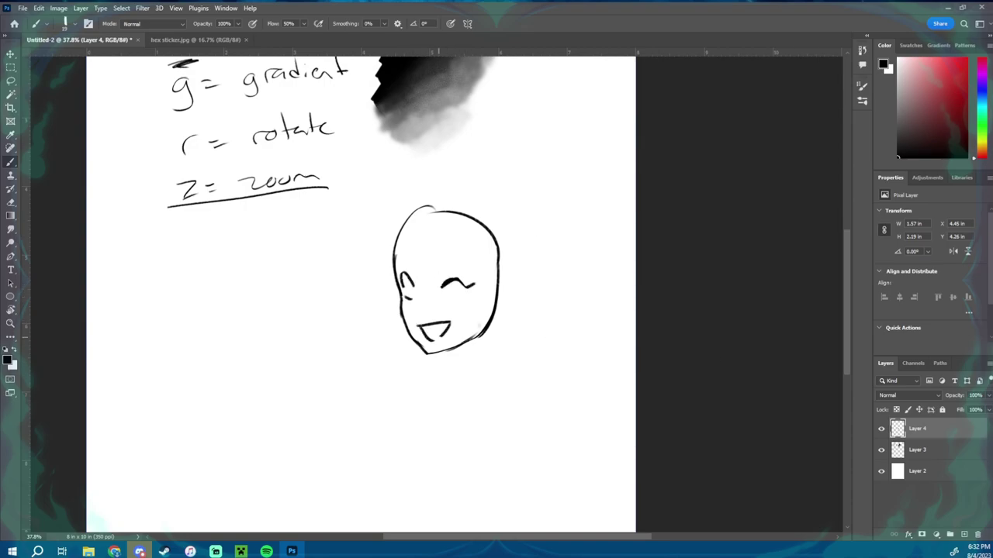
{"action": "left_click", "coordinate": [942, 454]}
{"action": "left_click", "coordinate": [962, 536]}
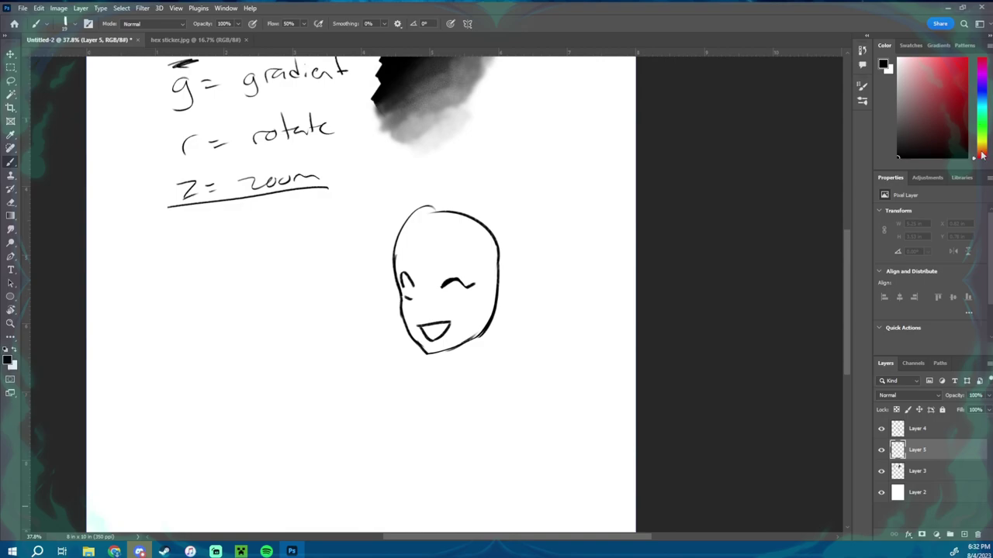
Pick a peach skin colour and brush it over the face.
{"action": "left_click_drag", "start_coordinate": [983, 155], "coordinate": [981, 151]}
{"action": "left_click_drag", "start_coordinate": [932, 65], "coordinate": [925, 61]}
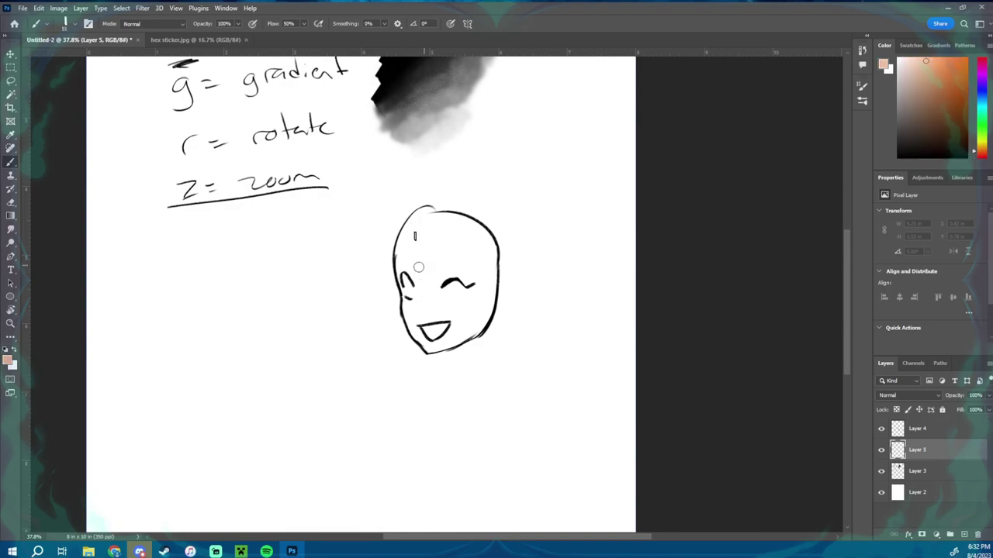
{"action": "mouse_move", "coordinate": [413, 231]}
{"action": "left_mouse_down"}
{"action": "mouse_move", "coordinate": [411, 265]}
{"action": "mouse_move", "coordinate": [397, 248]}
{"action": "left_mouse_up"}
{"action": "mouse_move", "coordinate": [405, 295]}
{"action": "left_mouse_down"}
{"action": "mouse_move", "coordinate": [426, 283]}
{"action": "mouse_move", "coordinate": [433, 342]}
{"action": "mouse_move", "coordinate": [443, 318]}
{"action": "mouse_move", "coordinate": [436, 341]}
{"action": "mouse_move", "coordinate": [445, 346]}
{"action": "mouse_move", "coordinate": [492, 312]}
{"action": "mouse_move", "coordinate": [473, 312]}
{"action": "mouse_move", "coordinate": [451, 335]}
{"action": "mouse_move", "coordinate": [471, 235]}
{"action": "mouse_move", "coordinate": [434, 283]}
{"action": "mouse_move", "coordinate": [425, 228]}
{"action": "mouse_move", "coordinate": [492, 274]}
{"action": "left_mouse_up"}
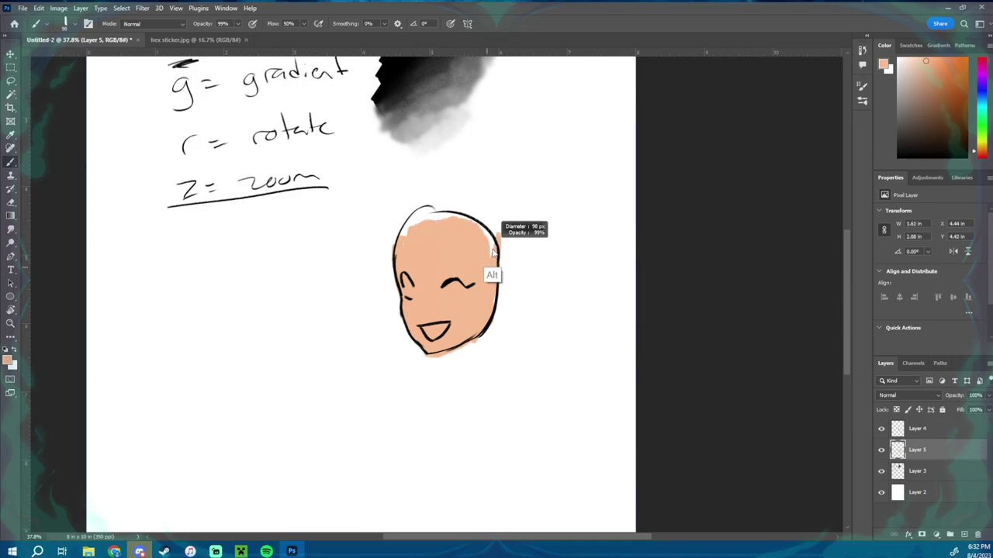
Paint a white highlight into the open eye, undoing stray strokes from resizing the brush.
{"action": "left_click", "coordinate": [534, 204], "text": "alt"}
{"action": "mouse_move", "coordinate": [405, 277]}
{"action": "left_mouse_down"}
{"action": "mouse_move", "coordinate": [408, 293]}
{"action": "mouse_move", "coordinate": [406, 283]}
{"action": "left_mouse_up"}
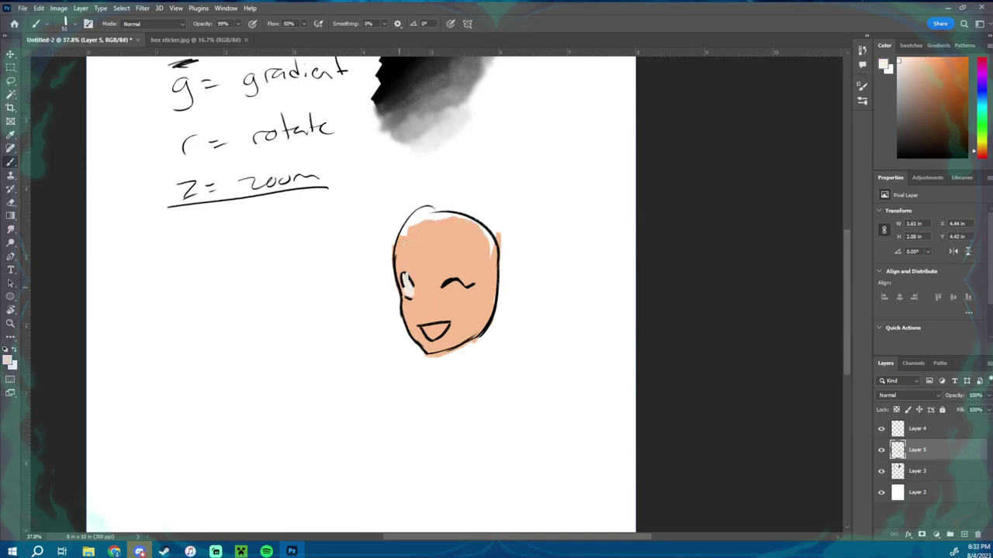
{"action": "mouse_move", "coordinate": [412, 268]}
{"action": "left_mouse_down"}
{"action": "mouse_move", "coordinate": [418, 242]}
{"action": "mouse_move", "coordinate": [443, 247]}
{"action": "left_mouse_up"}
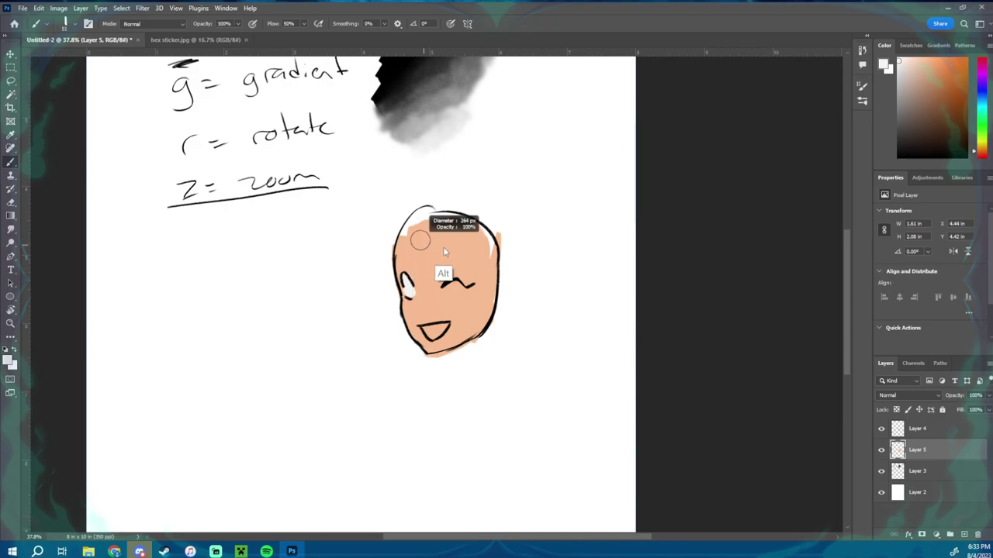
{"action": "mouse_move", "coordinate": [347, 277]}
{"action": "left_mouse_down"}
{"action": "mouse_move", "coordinate": [395, 285]}
{"action": "mouse_move", "coordinate": [434, 178]}
{"action": "left_mouse_up"}
{"action": "mouse_move", "coordinate": [364, 178]}
{"action": "left_mouse_down"}
{"action": "mouse_move", "coordinate": [357, 403]}
{"action": "mouse_move", "coordinate": [380, 403]}
{"action": "left_mouse_up"}
{"action": "key", "text": "ctrl+z"}
{"action": "left_click_drag", "start_coordinate": [368, 299], "coordinate": [251, 314]}
Fill the open mouth with red and set light blue as the painting colour.
{"action": "left_click", "coordinate": [981, 156]}
{"action": "left_click", "coordinate": [942, 71]}
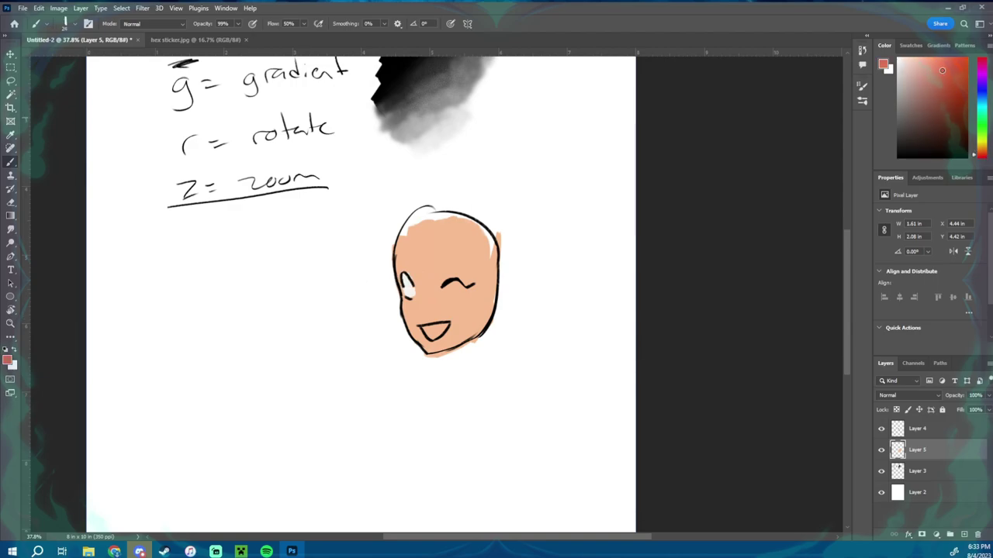
{"action": "left_click_drag", "start_coordinate": [425, 329], "coordinate": [431, 331]}
{"action": "left_click", "coordinate": [981, 99]}
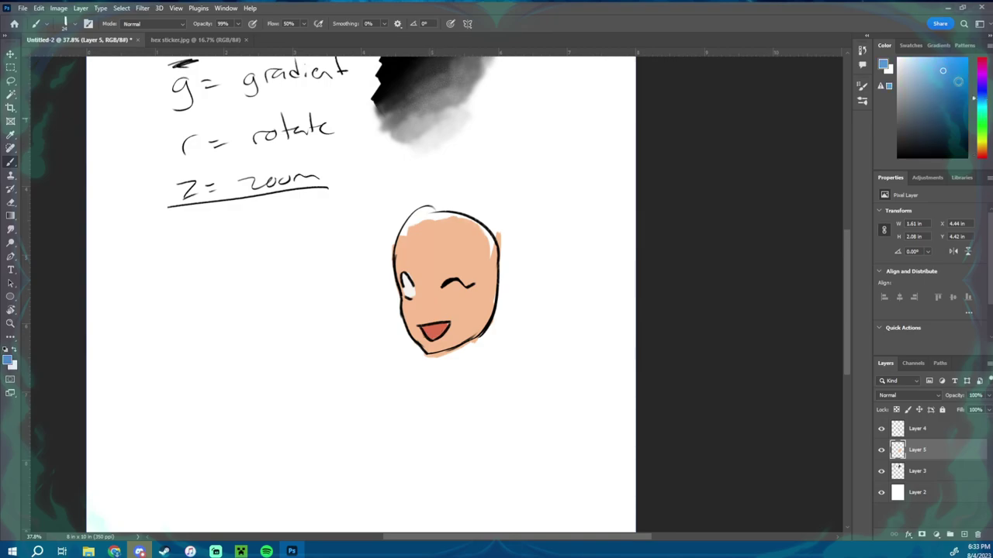
{"action": "left_click", "coordinate": [924, 65]}
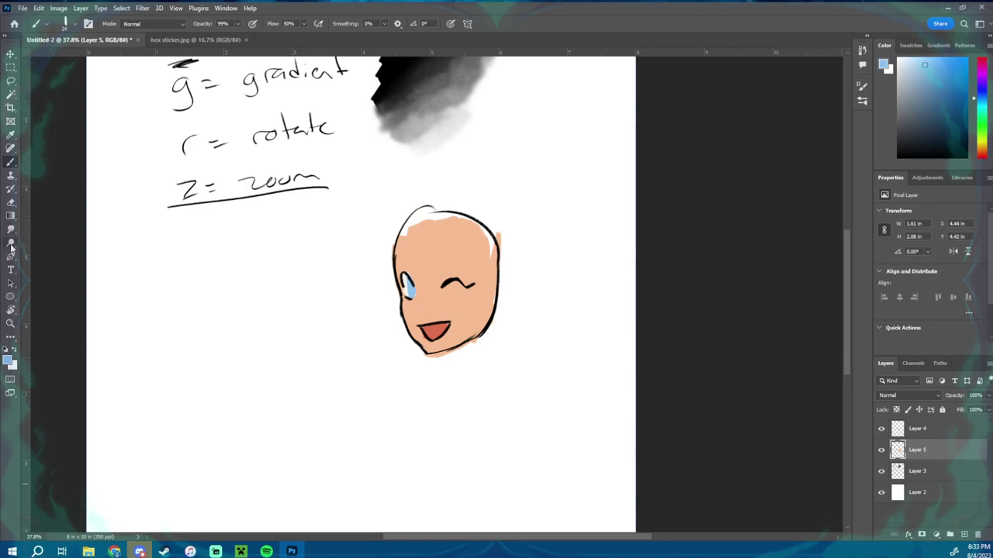
{"action": "left_click", "coordinate": [12, 243]}
{"action": "left_click", "coordinate": [52, 243]}
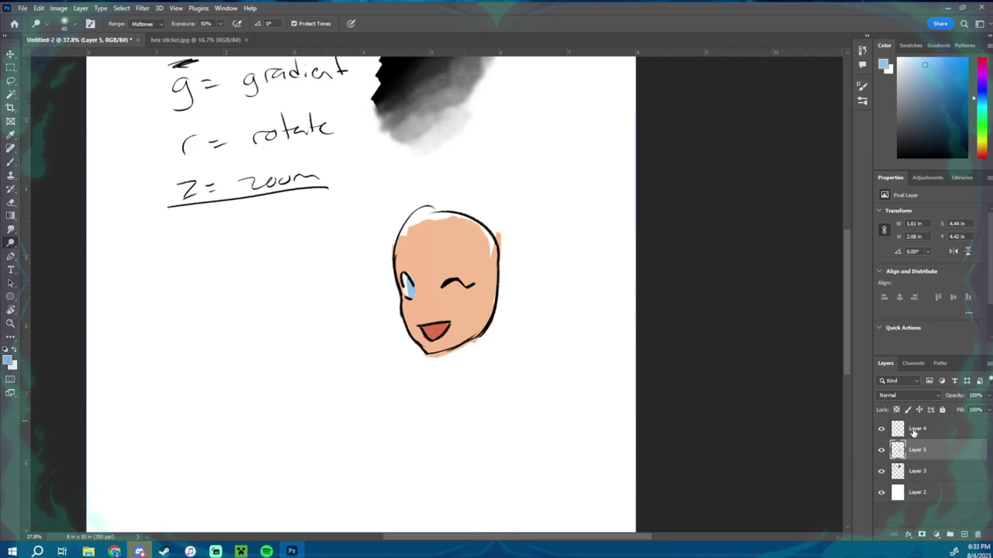
Dodge light highlights onto the forehead and cheeks, undoing a stray jaw stroke.
{"action": "left_click_drag", "start_coordinate": [477, 327], "coordinate": [490, 313]}
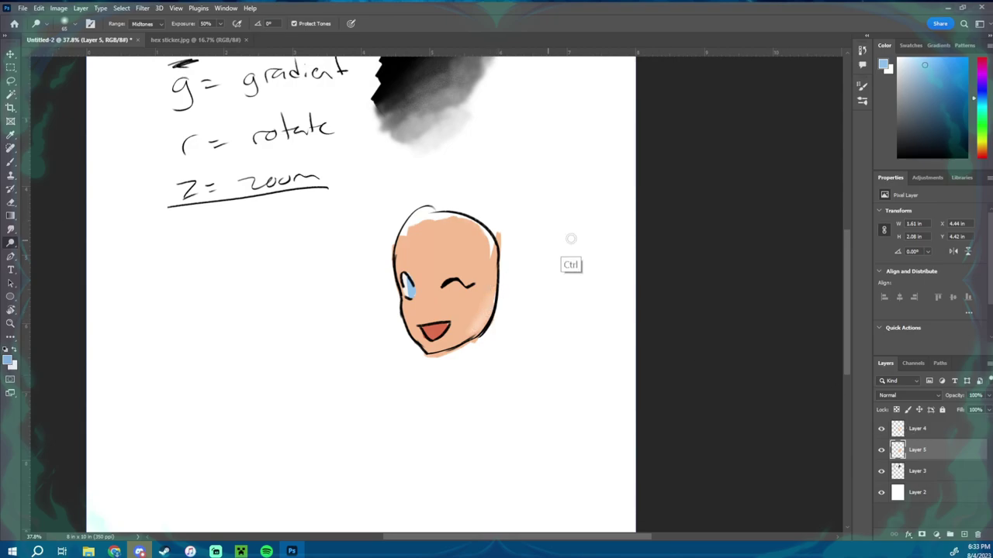
{"action": "key", "text": "ctrl+z"}
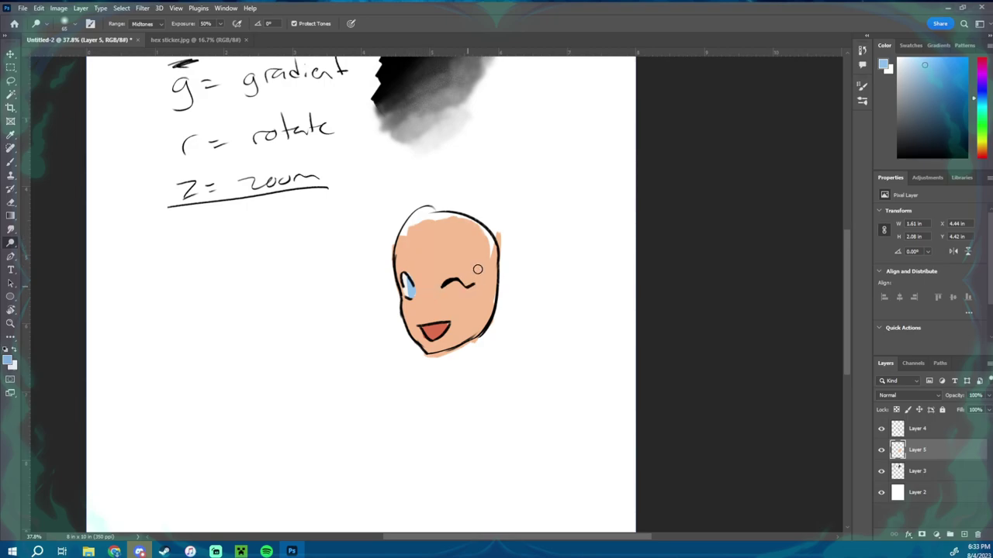
{"action": "left_click_drag", "start_coordinate": [456, 291], "coordinate": [476, 300]}
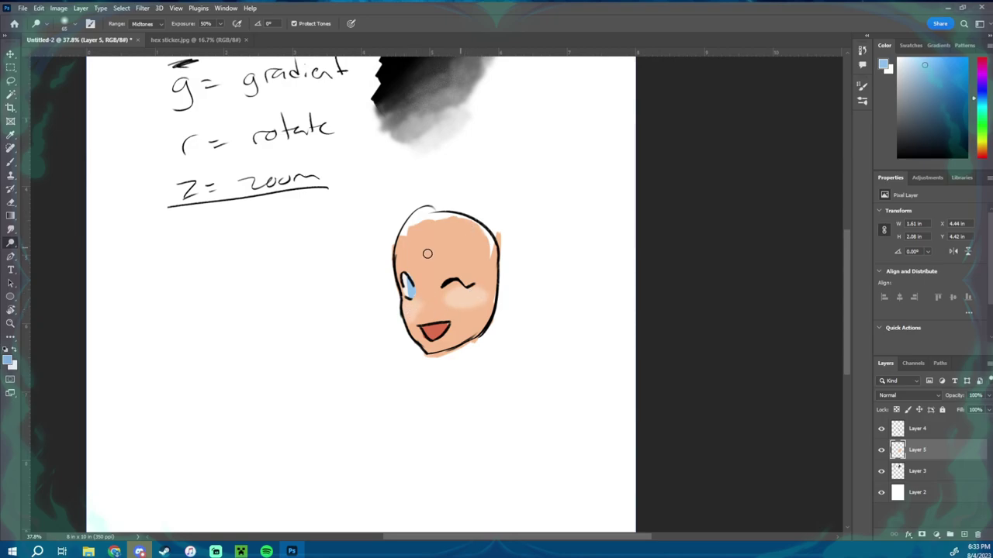
{"action": "mouse_move", "coordinate": [405, 257]}
{"action": "left_mouse_down"}
{"action": "mouse_move", "coordinate": [415, 259]}
{"action": "mouse_move", "coordinate": [401, 254]}
{"action": "left_mouse_up"}
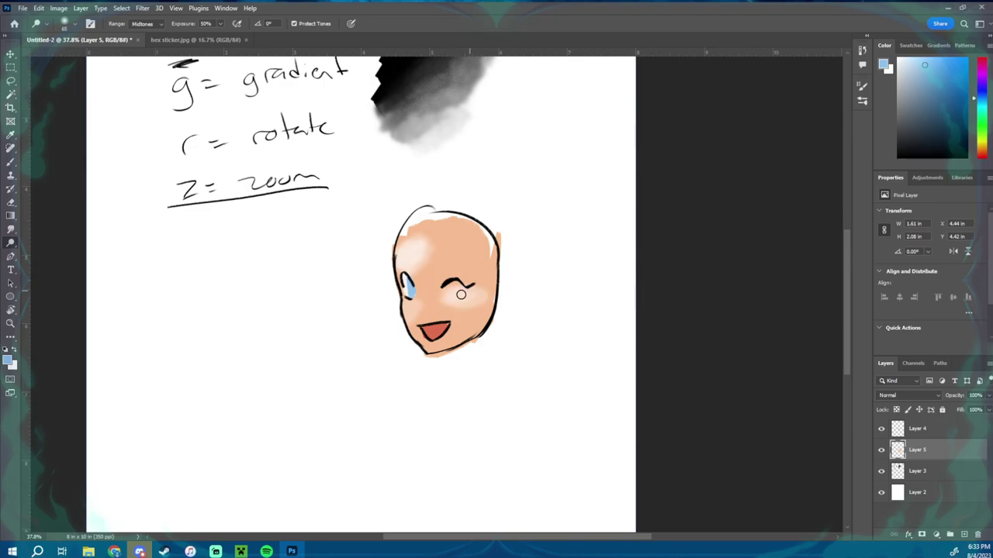
{"action": "left_click_drag", "start_coordinate": [455, 294], "coordinate": [463, 298]}
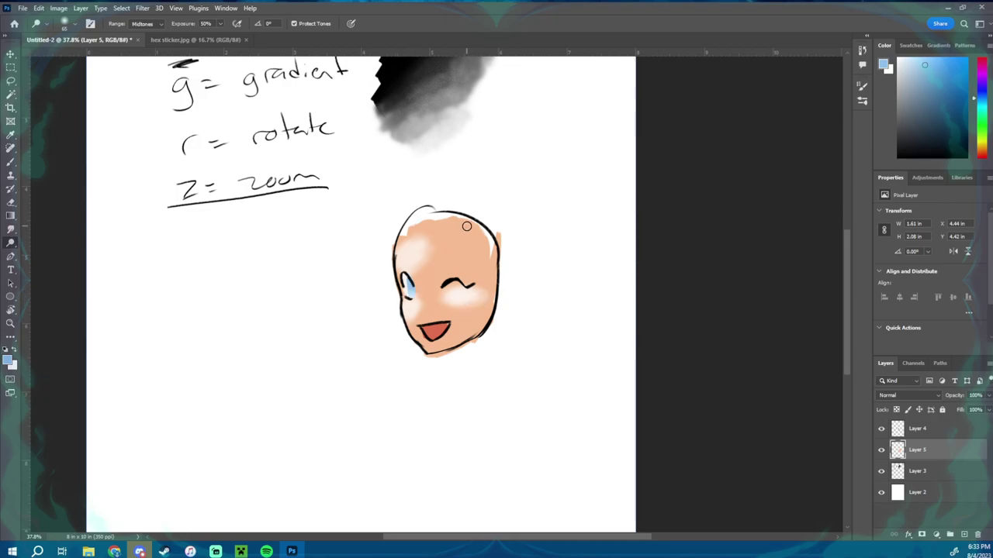
{"action": "left_click", "coordinate": [917, 492]}
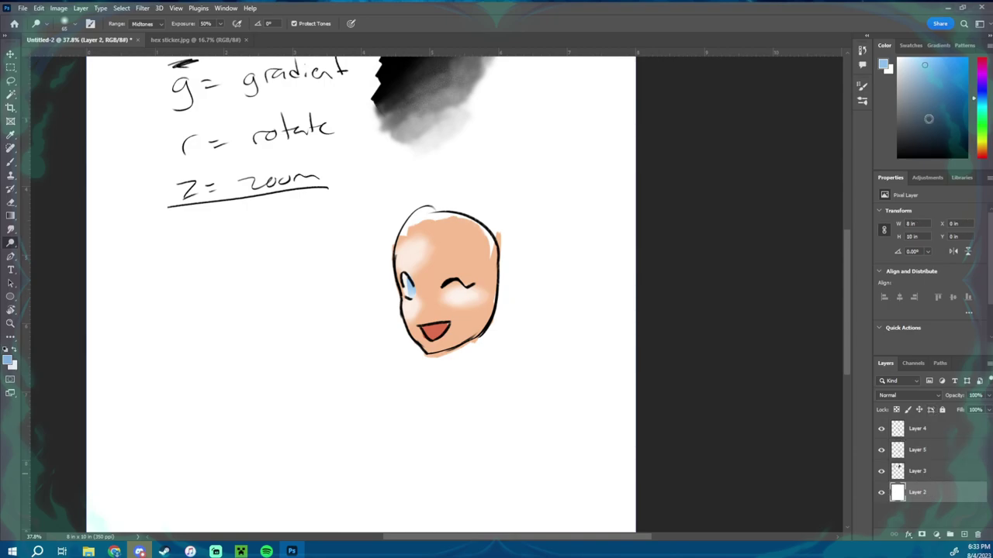
Paint a rough light-blue backdrop on Layer 2 around the cartoon head.
{"action": "key", "text": "b"}
{"action": "mouse_move", "coordinate": [418, 248]}
{"action": "left_mouse_down"}
{"action": "mouse_move", "coordinate": [477, 282]}
{"action": "mouse_move", "coordinate": [410, 353]}
{"action": "mouse_move", "coordinate": [444, 369]}
{"action": "mouse_move", "coordinate": [513, 322]}
{"action": "mouse_move", "coordinate": [489, 280]}
{"action": "mouse_move", "coordinate": [424, 263]}
{"action": "mouse_move", "coordinate": [416, 231]}
{"action": "mouse_move", "coordinate": [457, 212]}
{"action": "mouse_move", "coordinate": [491, 235]}
{"action": "mouse_move", "coordinate": [503, 224]}
{"action": "mouse_move", "coordinate": [467, 204]}
{"action": "mouse_move", "coordinate": [516, 237]}
{"action": "left_mouse_up"}
{"action": "left_click", "coordinate": [919, 451]}
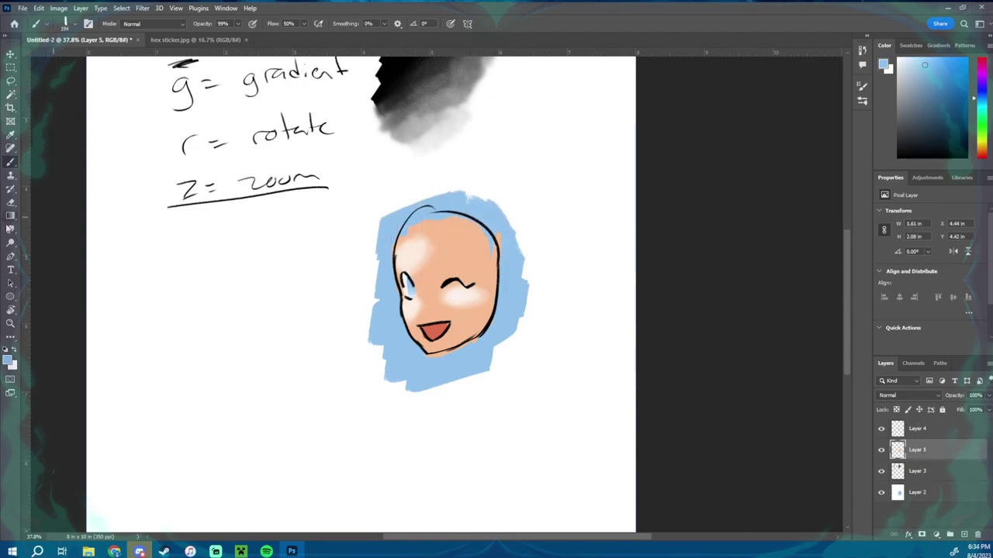
{"action": "mouse_move", "coordinate": [16, 245]}
{"action": "left_mouse_down"}
{"action": "mouse_move", "coordinate": [26, 231]}
{"action": "mouse_move", "coordinate": [65, 231]}
{"action": "left_mouse_up"}
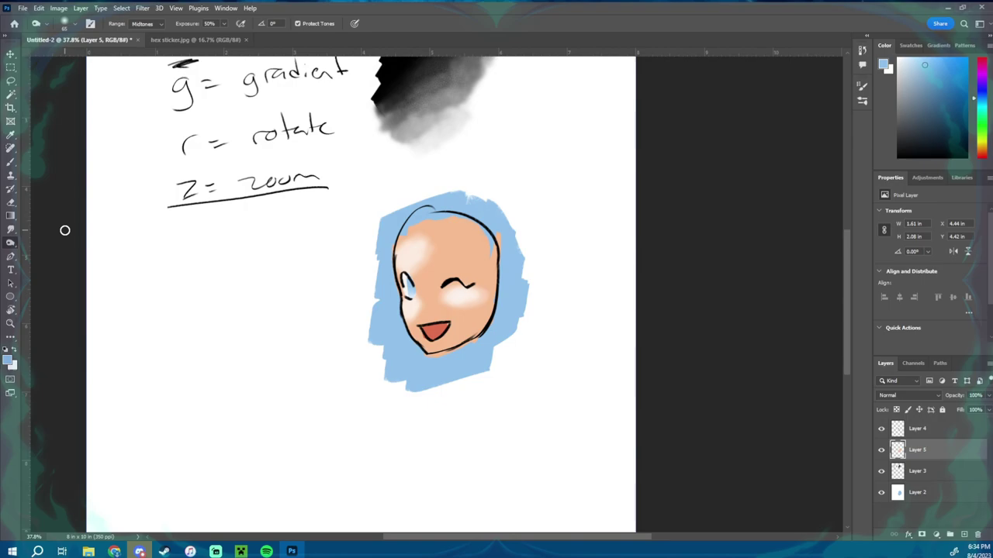
Burn deeper orange into the jaw, crown and right side, enlarging the brush to 150.
{"action": "mouse_move", "coordinate": [428, 353]}
{"action": "left_mouse_down"}
{"action": "mouse_move", "coordinate": [475, 335]}
{"action": "mouse_move", "coordinate": [451, 342]}
{"action": "mouse_move", "coordinate": [482, 315]}
{"action": "mouse_move", "coordinate": [492, 250]}
{"action": "left_mouse_up"}
{"action": "mouse_move", "coordinate": [434, 230]}
{"action": "left_mouse_down"}
{"action": "mouse_move", "coordinate": [489, 247]}
{"action": "mouse_move", "coordinate": [454, 226]}
{"action": "left_mouse_up"}
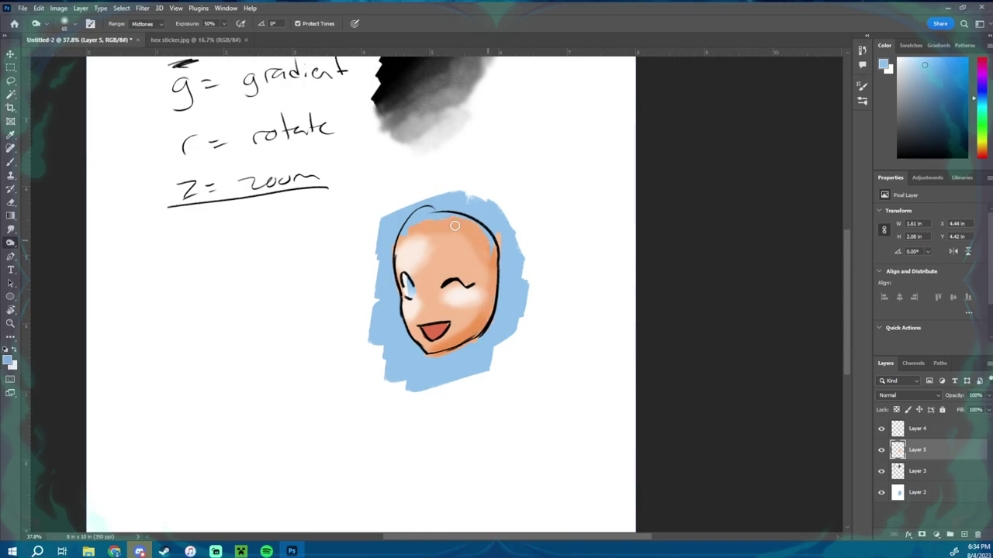
{"action": "key", "text": "bracketright"}
{"action": "key", "text": "bracketright"}
{"action": "key", "text": "bracketright"}
{"action": "key", "text": "bracketright"}
{"action": "key", "text": "bracketright"}
{"action": "key", "text": "bracketright"}
{"action": "mouse_move", "coordinate": [431, 227]}
{"action": "left_mouse_down"}
{"action": "mouse_move", "coordinate": [493, 283]}
{"action": "mouse_move", "coordinate": [490, 245]}
{"action": "mouse_move", "coordinate": [493, 301]}
{"action": "left_mouse_up"}
With a smaller burn brush, darken the red mouth and the area around the eye.
{"action": "key", "text": "bracketleft"}
{"action": "key", "text": "bracketleft"}
{"action": "key", "text": "bracketleft"}
{"action": "key", "text": "bracketleft"}
{"action": "key", "text": "bracketleft"}
{"action": "key", "text": "bracketleft"}
{"action": "key", "text": "bracketleft"}
{"action": "key", "text": "bracketleft"}
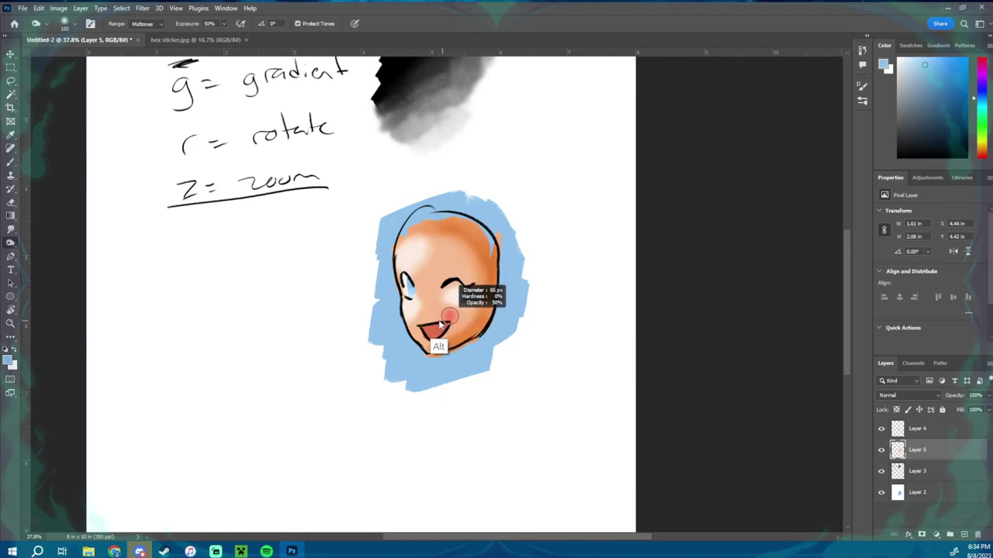
{"action": "left_click_drag", "start_coordinate": [431, 328], "coordinate": [440, 328]}
{"action": "left_click_drag", "start_coordinate": [405, 285], "coordinate": [404, 277]}
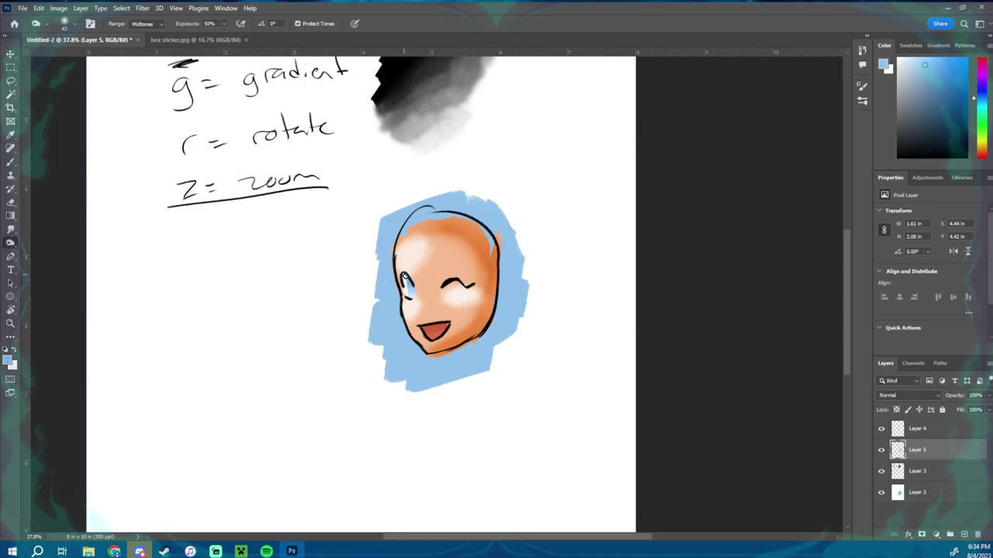
{"action": "key", "text": "bracketright"}
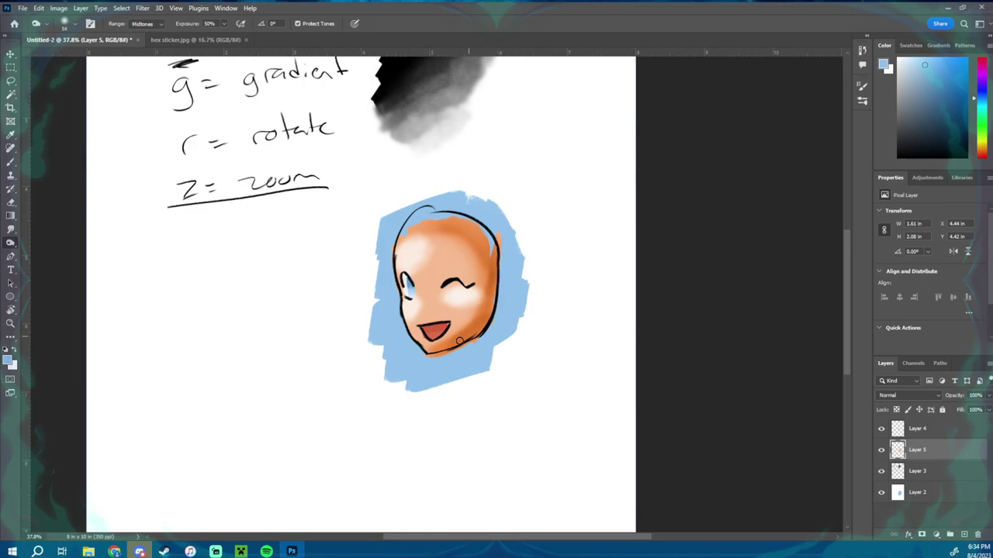
{"action": "key", "text": "z"}
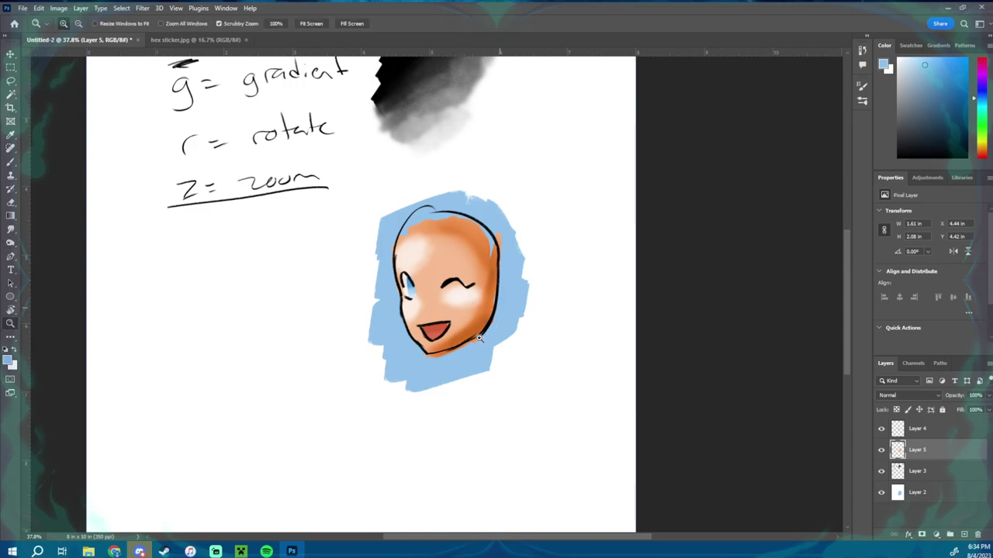
{"action": "mouse_move", "coordinate": [481, 337]}
{"action": "left_mouse_down"}
{"action": "mouse_move", "coordinate": [543, 337]}
{"action": "mouse_move", "coordinate": [480, 334]}
{"action": "mouse_move", "coordinate": [494, 314]}
{"action": "left_mouse_up"}
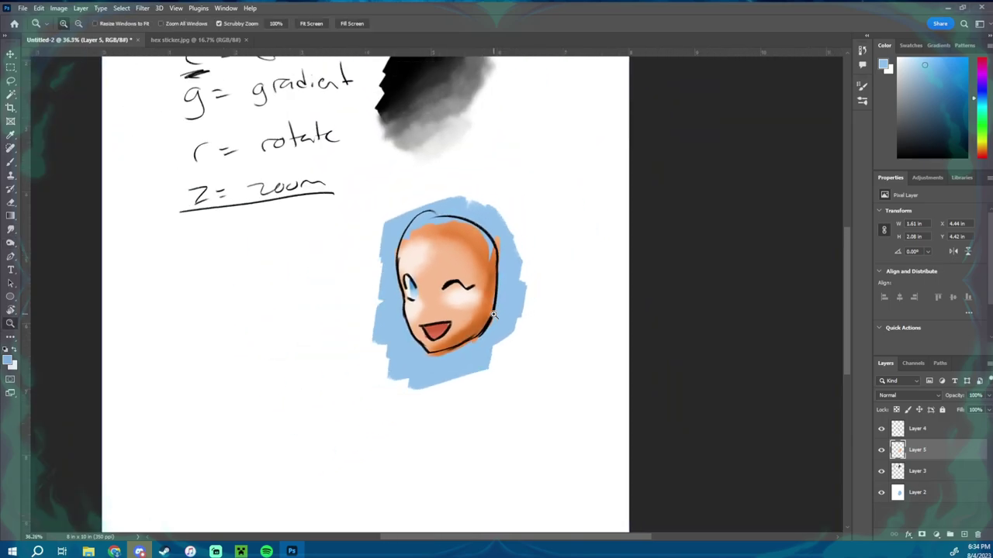
{"action": "key", "text": "e"}
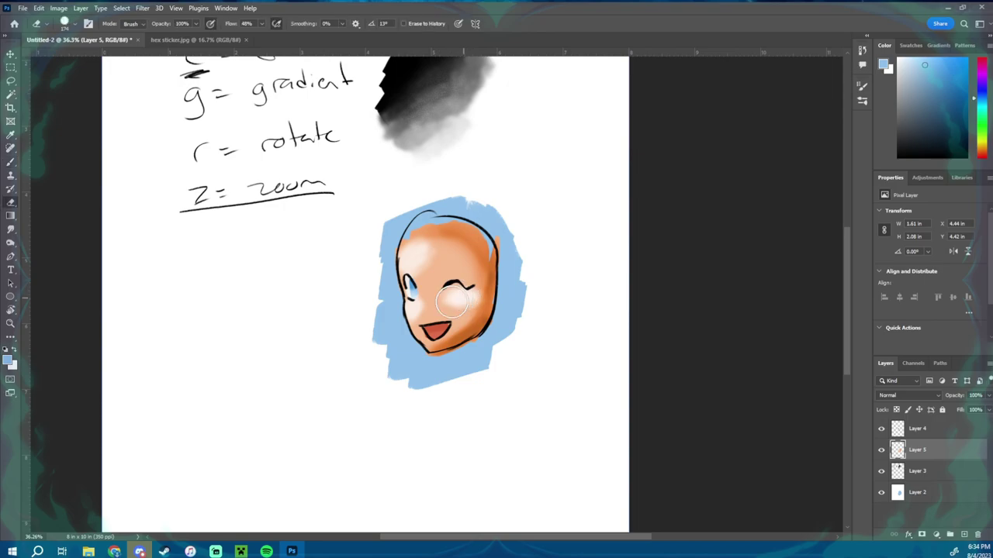
{"action": "left_click", "coordinate": [11, 229]}
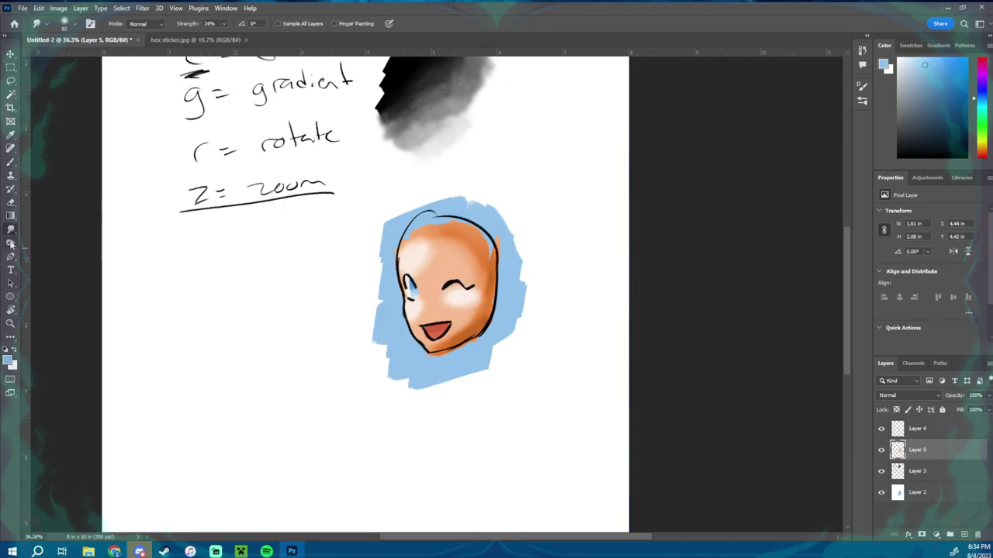
{"action": "mouse_move", "coordinate": [11, 229]}
{"action": "left_mouse_down"}
{"action": "mouse_move", "coordinate": [31, 249]}
{"action": "mouse_move", "coordinate": [46, 234]}
{"action": "left_mouse_up"}
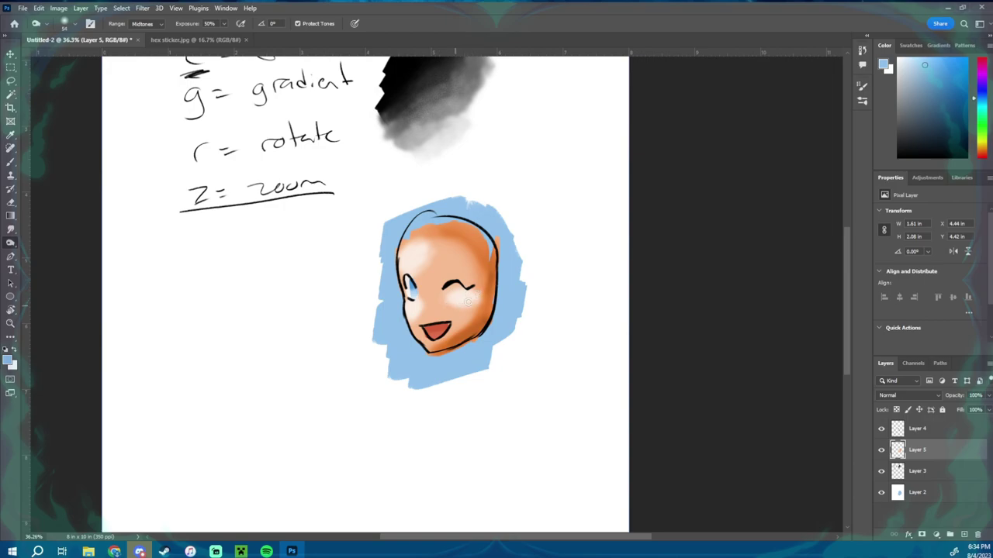
Desaturate the forehead with an enlarged Sponge brush, briefly toggling Layer 2's visibility.
{"action": "left_click_drag", "start_coordinate": [11, 242], "coordinate": [58, 265]}
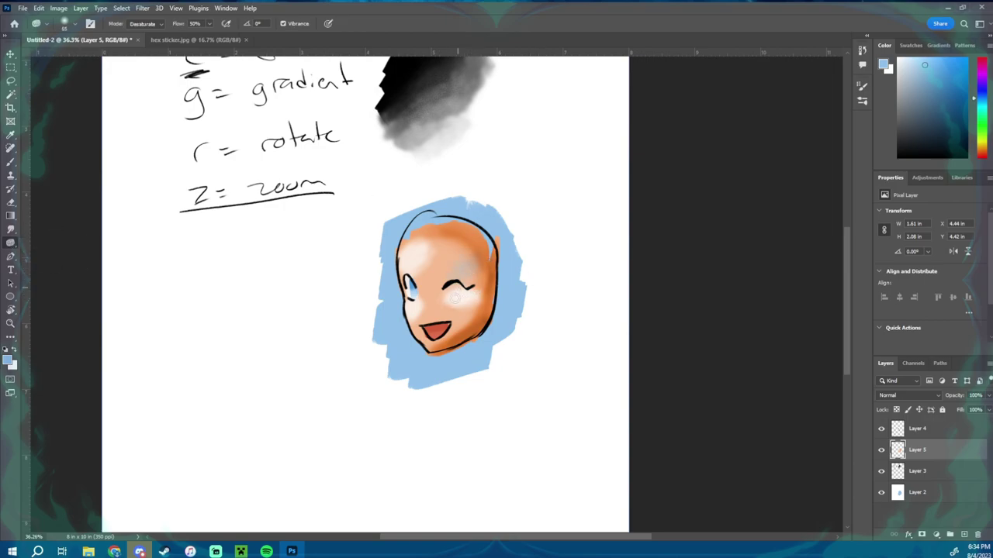
{"action": "key", "text": "bracketright"}
{"action": "key", "text": "bracketright"}
{"action": "key", "text": "bracketright"}
{"action": "key", "text": "bracketright"}
{"action": "key", "text": "bracketright"}
{"action": "key", "text": "bracketright"}
{"action": "mouse_move", "coordinate": [529, 234]}
{"action": "left_mouse_down"}
{"action": "mouse_move", "coordinate": [443, 236]}
{"action": "mouse_move", "coordinate": [427, 254]}
{"action": "mouse_move", "coordinate": [411, 245]}
{"action": "mouse_move", "coordinate": [432, 259]}
{"action": "mouse_move", "coordinate": [452, 252]}
{"action": "mouse_move", "coordinate": [441, 289]}
{"action": "mouse_move", "coordinate": [423, 280]}
{"action": "mouse_move", "coordinate": [418, 262]}
{"action": "mouse_move", "coordinate": [427, 253]}
{"action": "mouse_move", "coordinate": [465, 258]}
{"action": "mouse_move", "coordinate": [432, 282]}
{"action": "mouse_move", "coordinate": [456, 262]}
{"action": "mouse_move", "coordinate": [397, 245]}
{"action": "left_mouse_up"}
{"action": "left_click", "coordinate": [882, 496]}
{"action": "left_click", "coordinate": [883, 496]}
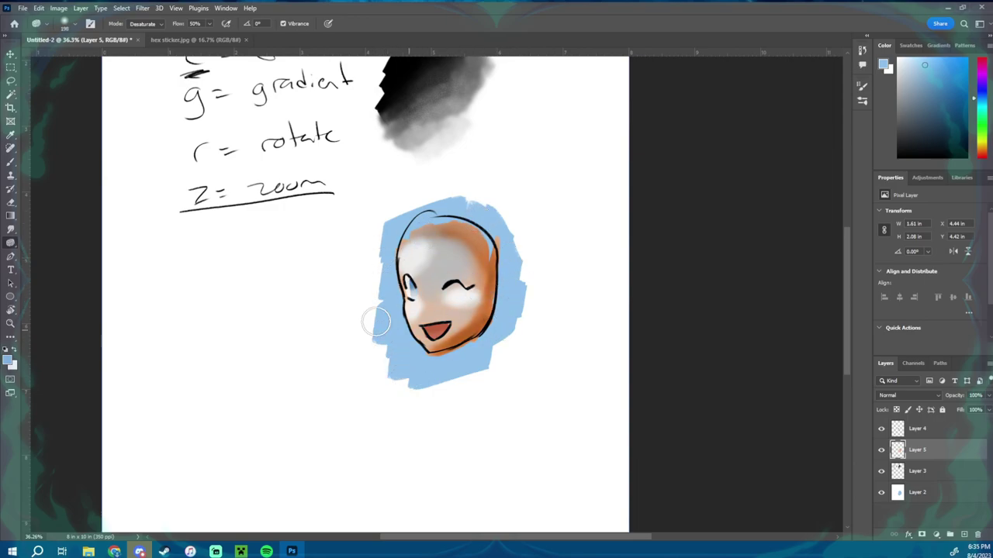
Select Layer 2, set magenta as the painting colour, and undo a magenta test stroke.
{"action": "left_click", "coordinate": [930, 473]}
{"action": "left_click", "coordinate": [928, 494]}
{"action": "key", "text": "b"}
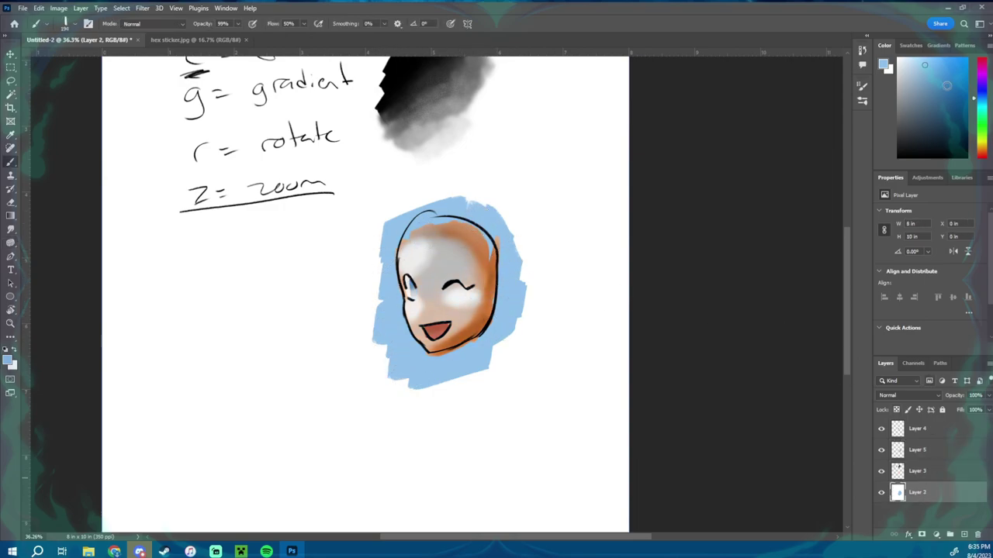
{"action": "left_click", "coordinate": [982, 74]}
{"action": "left_click", "coordinate": [955, 65]}
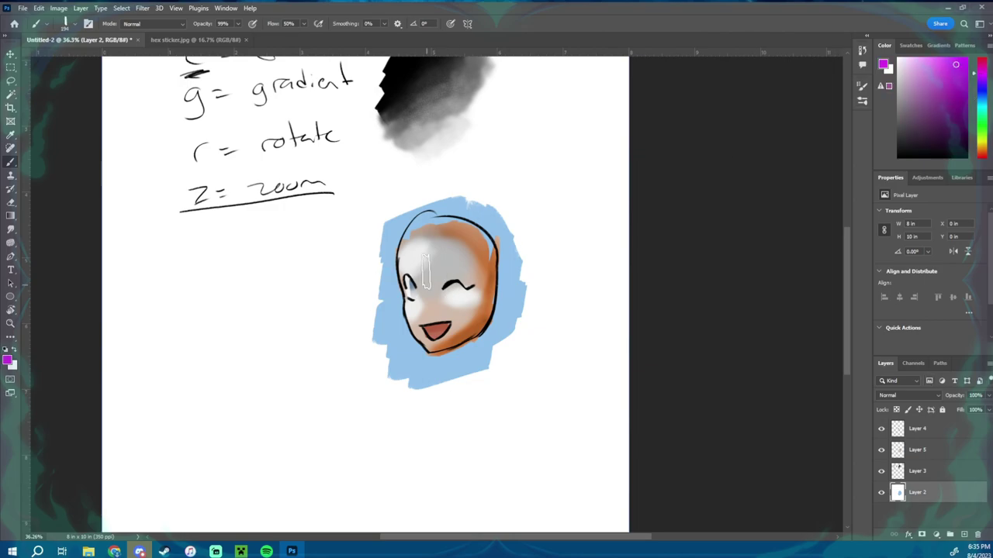
{"action": "left_click_drag", "start_coordinate": [362, 288], "coordinate": [521, 257]}
{"action": "key", "text": "ctrl+z"}
{"action": "left_click_drag", "start_coordinate": [10, 242], "coordinate": [56, 246]}
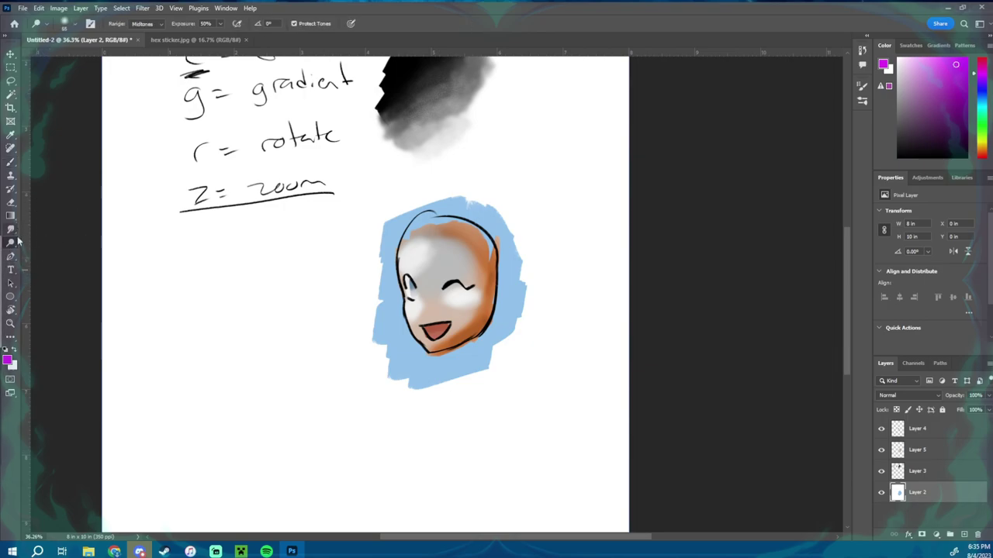
{"action": "left_click_drag", "start_coordinate": [16, 262], "coordinate": [22, 247]}
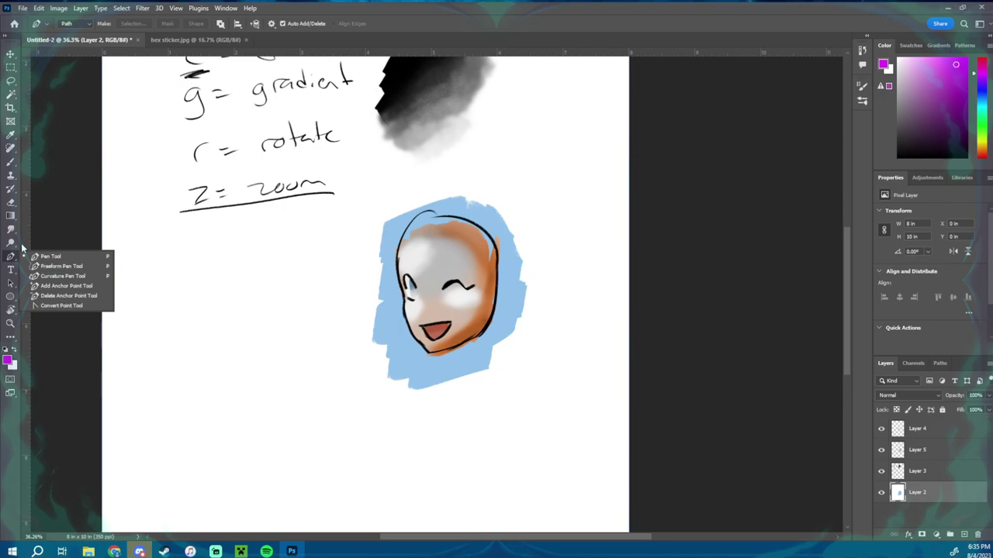
Draw a curved pen path left of the face, delete it, then undo the deletion.
{"action": "left_click", "coordinate": [219, 335]}
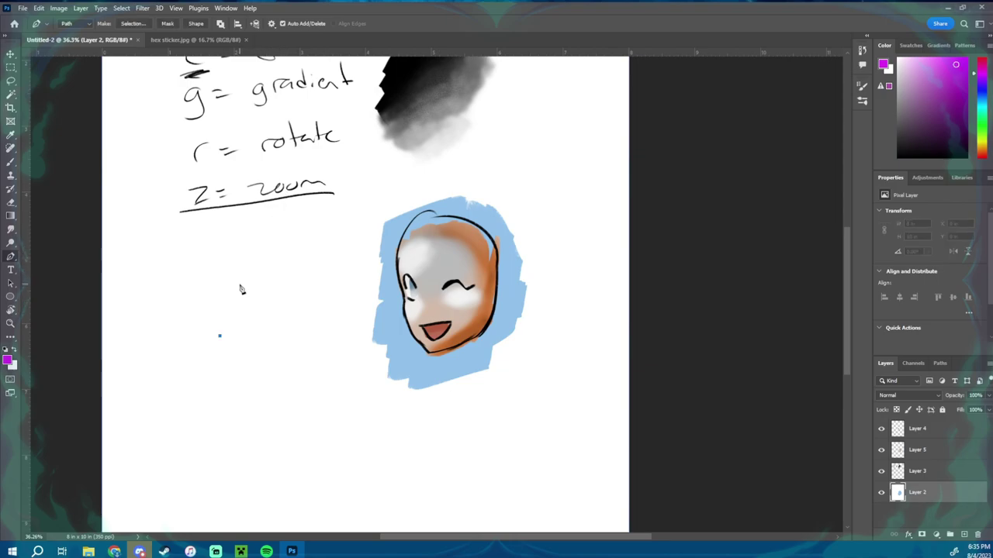
{"action": "left_click_drag", "start_coordinate": [239, 283], "coordinate": [313, 303]}
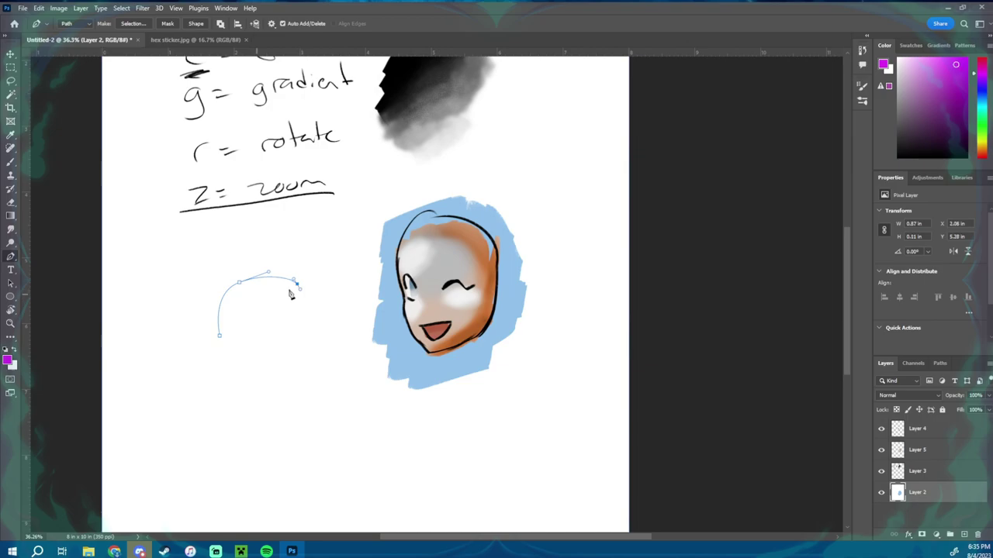
{"action": "left_click_drag", "start_coordinate": [235, 305], "coordinate": [226, 325]}
{"action": "left_click", "coordinate": [221, 340], "text": "ctrl"}
{"action": "key", "text": "Delete"}
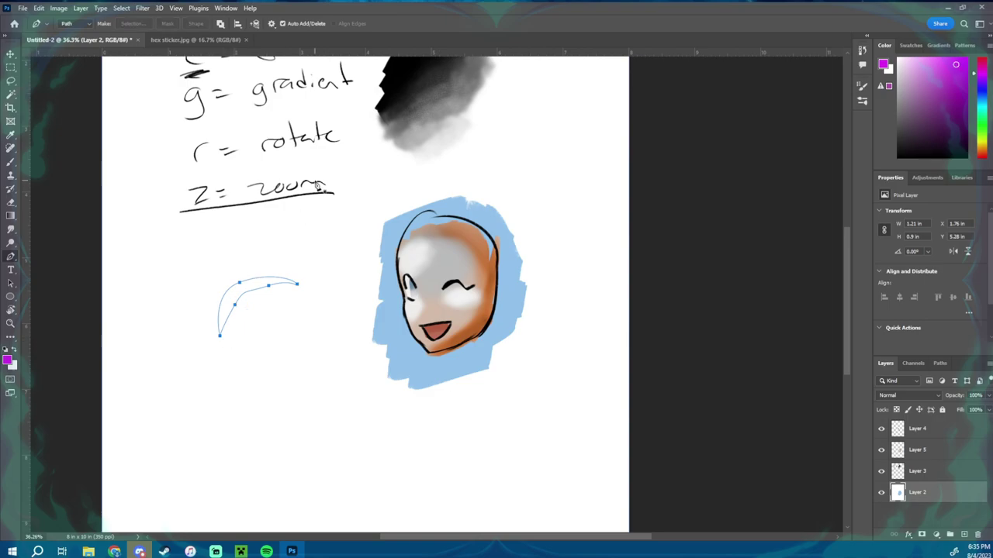
{"action": "key", "text": "ctrl+z"}
Adjust the curve's end anchor handles and switch the Pen mode from Path to Shape.
{"action": "left_click", "coordinate": [220, 337]}
{"action": "left_click", "coordinate": [220, 337]}
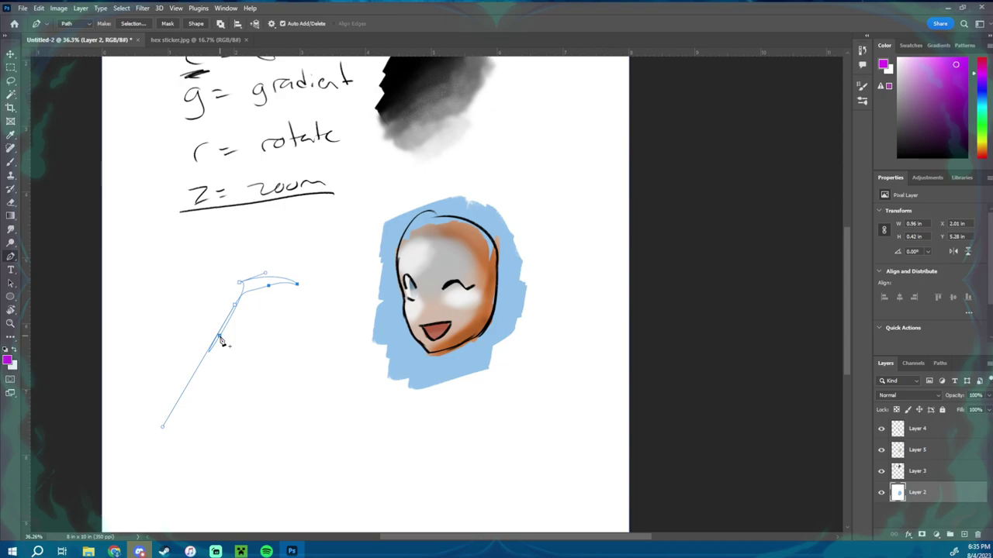
{"action": "left_click_drag", "start_coordinate": [221, 337], "coordinate": [203, 310]}
{"action": "left_click", "coordinate": [85, 23]}
{"action": "left_click", "coordinate": [86, 33]}
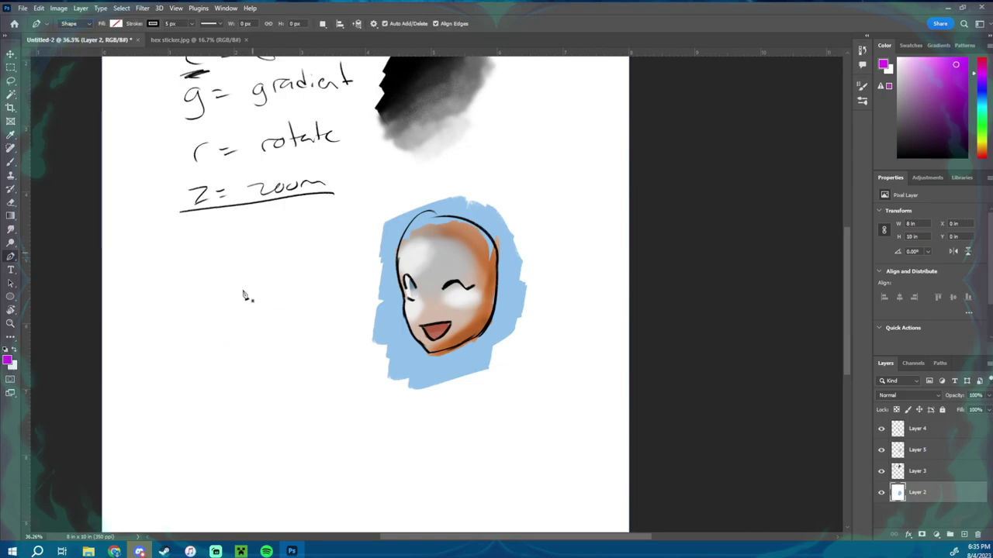
Draw a closed four-cornered quadrilateral shape with the Pen tool.
{"action": "left_click", "coordinate": [241, 289]}
{"action": "left_click", "coordinate": [227, 335]}
{"action": "left_click", "coordinate": [282, 354]}
{"action": "left_click", "coordinate": [300, 291]}
{"action": "left_click", "coordinate": [242, 289]}
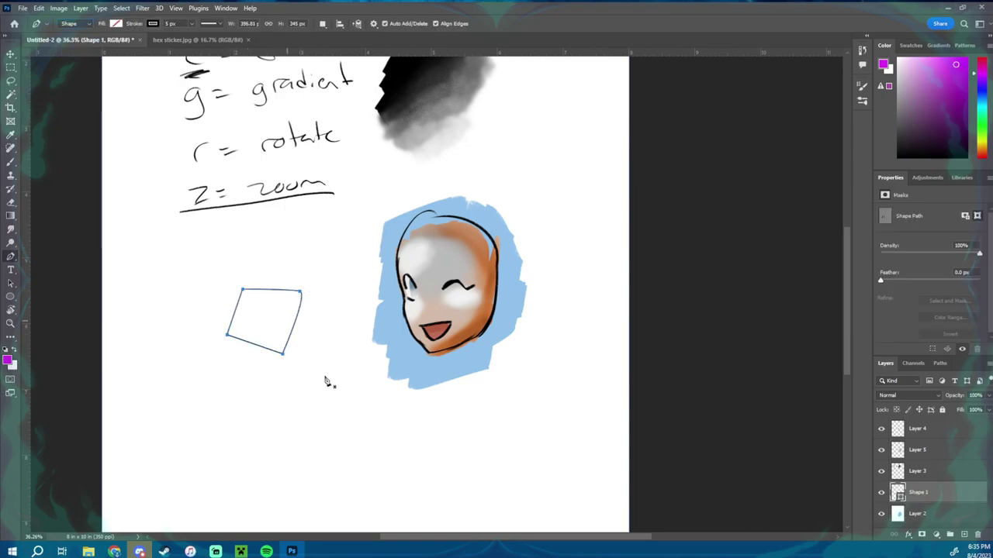
{"action": "key", "text": "Return"}
Draw a curved, rounded shape above the quadrilateral.
{"action": "left_click", "coordinate": [221, 231]}
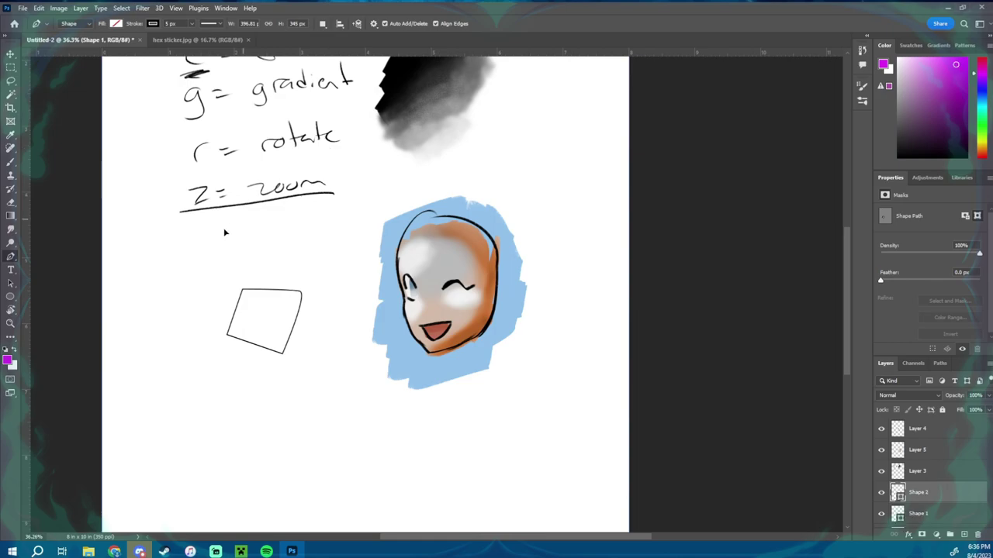
{"action": "left_click_drag", "start_coordinate": [219, 235], "coordinate": [242, 221]}
{"action": "left_click_drag", "start_coordinate": [238, 264], "coordinate": [269, 231]}
{"action": "left_click", "coordinate": [243, 221]}
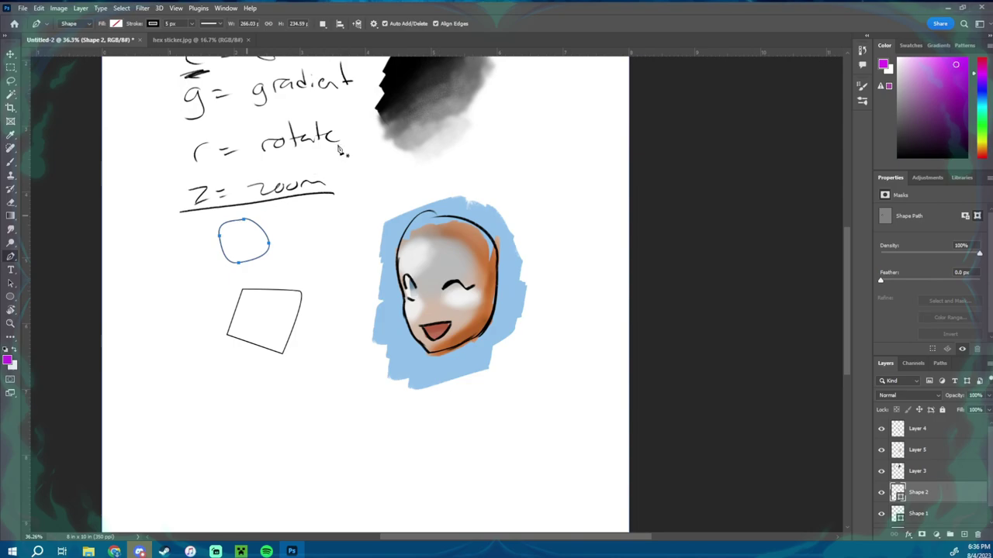
Give the rounded shape a roughly 50 px black outline and a magenta fill.
{"action": "left_click", "coordinate": [192, 24]}
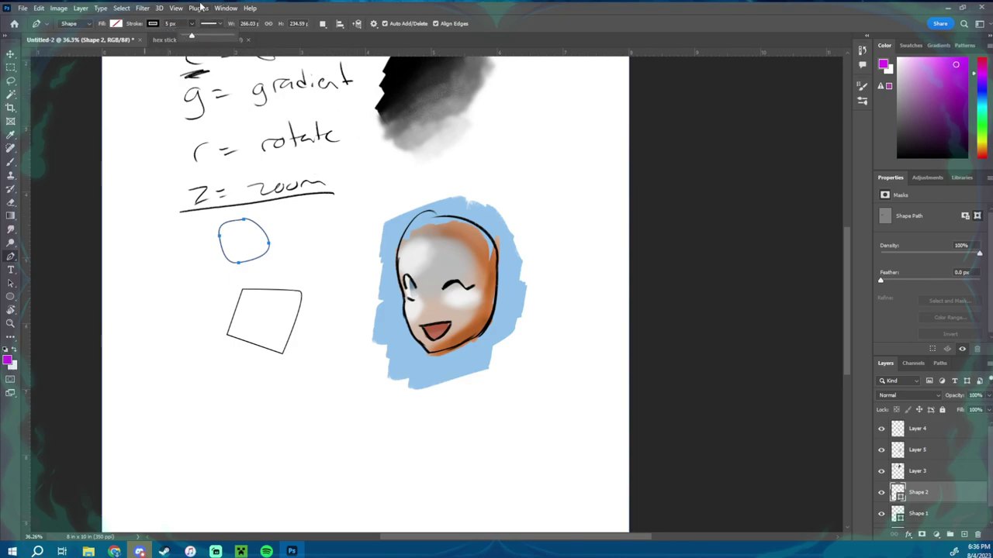
{"action": "left_click_drag", "start_coordinate": [191, 36], "coordinate": [200, 37]}
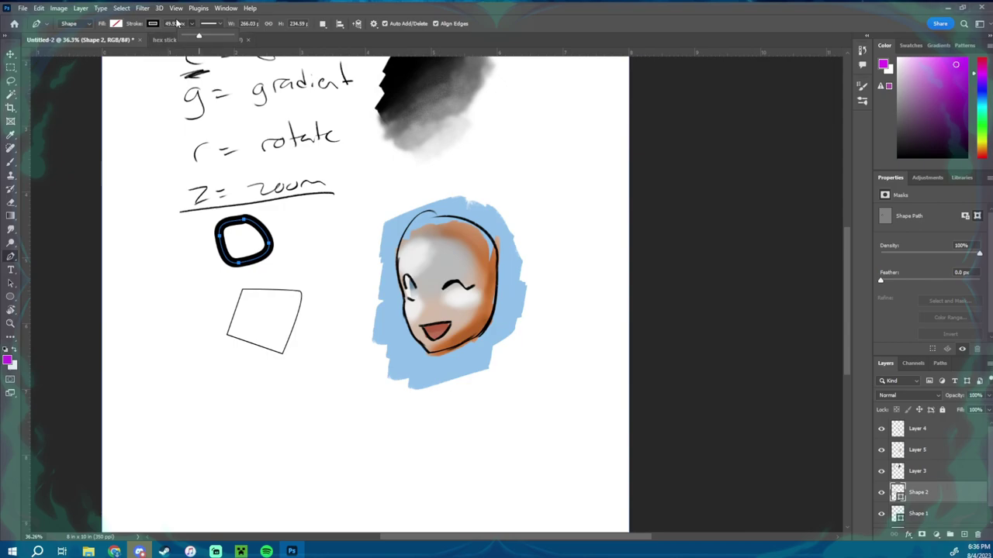
{"action": "left_click", "coordinate": [116, 23]}
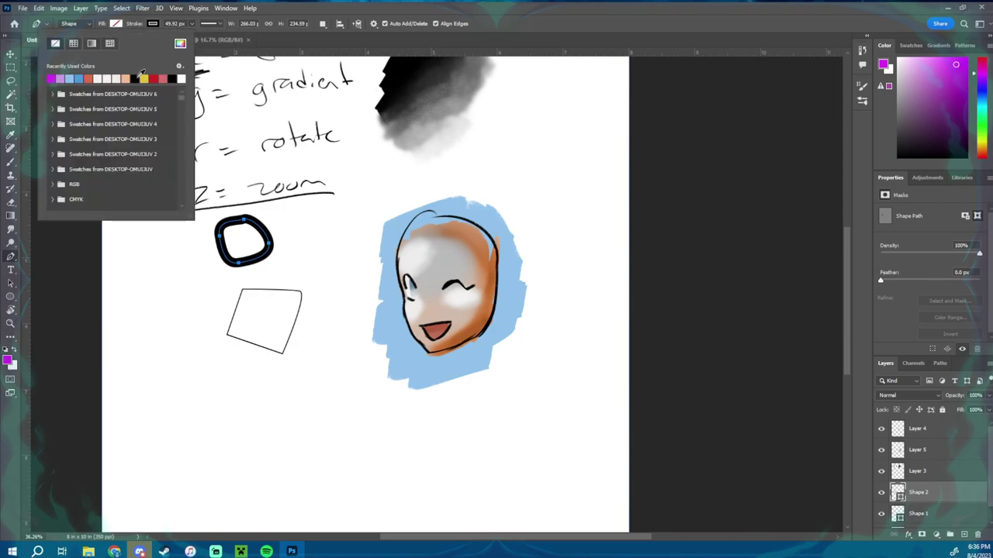
{"action": "left_click", "coordinate": [51, 78]}
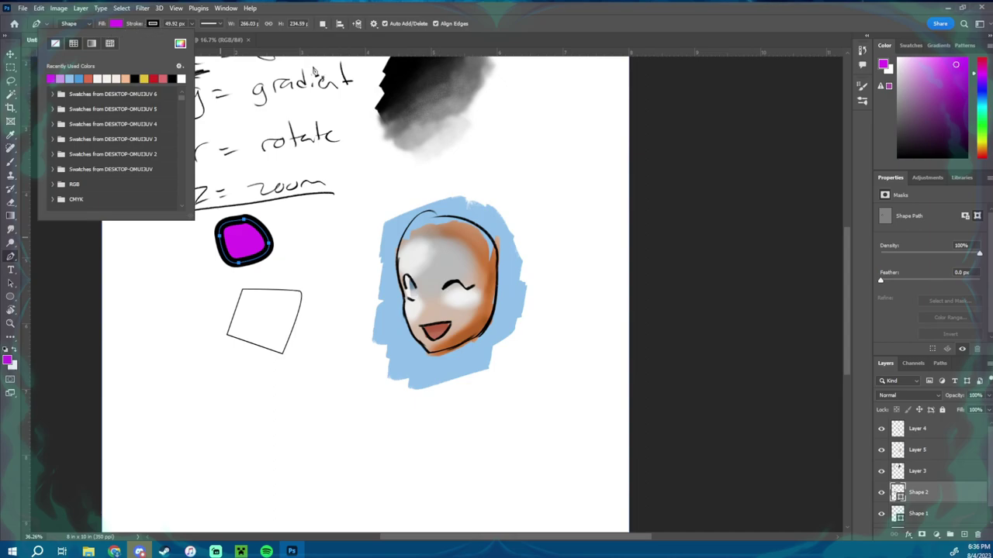
{"action": "left_click", "coordinate": [265, 220]}
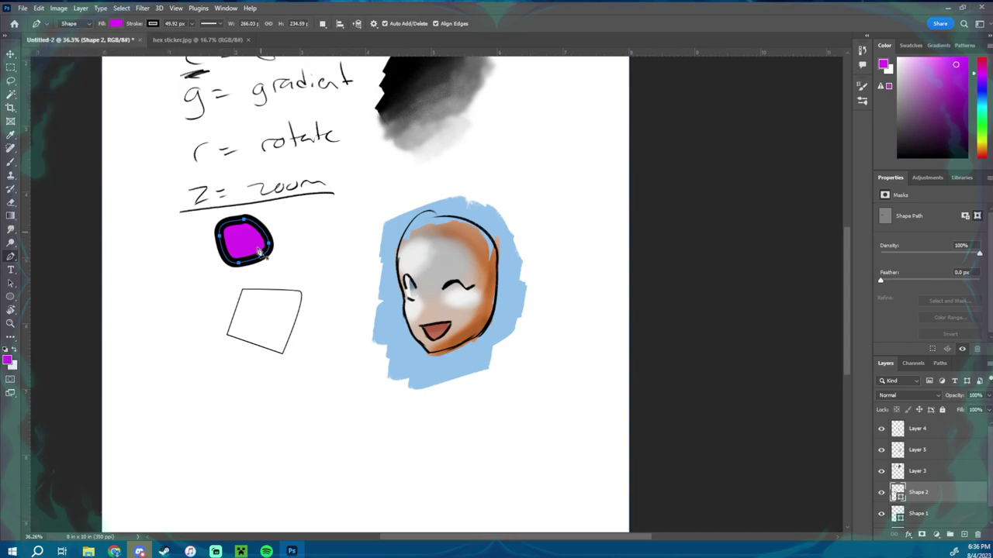
{"action": "right_click", "coordinate": [262, 250]}
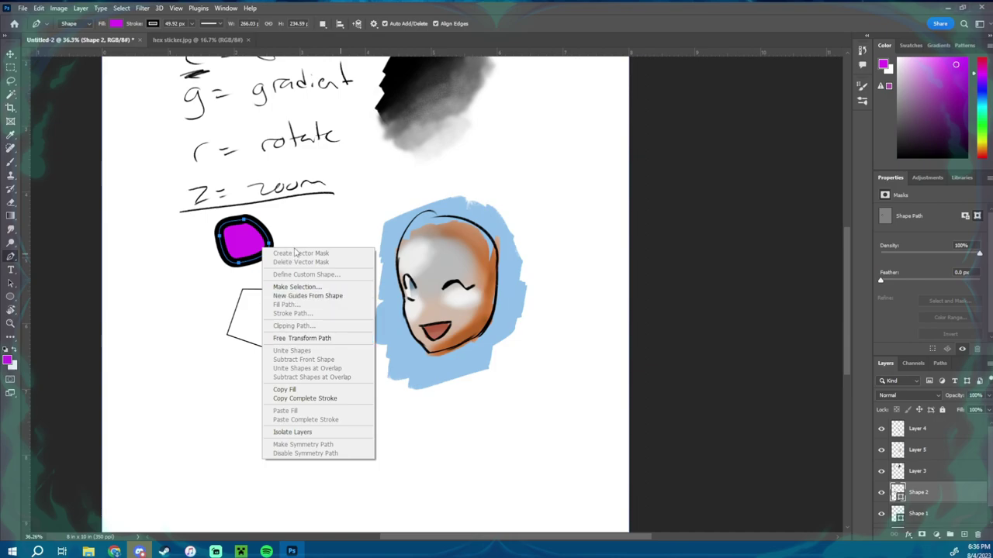
{"action": "left_click", "coordinate": [934, 496]}
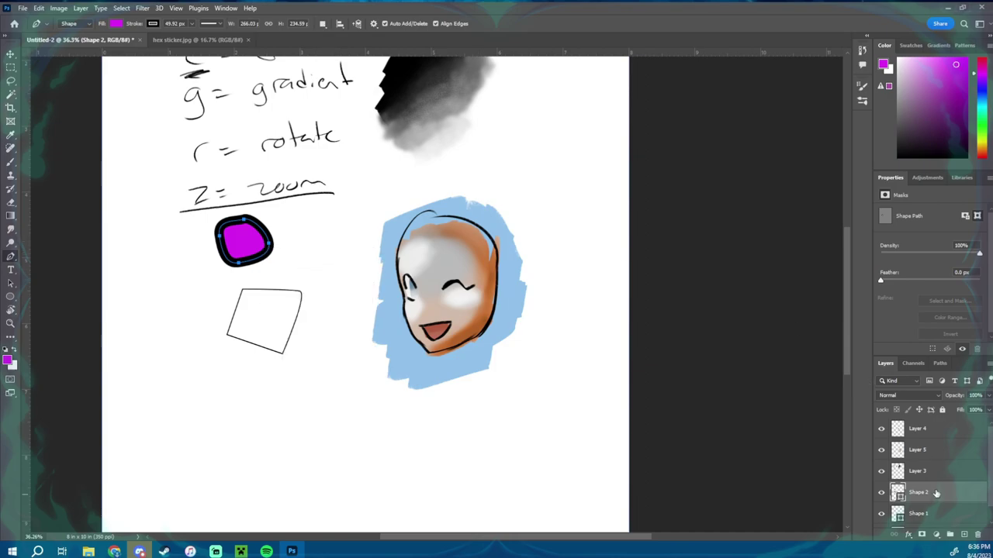
{"action": "right_click", "coordinate": [262, 231]}
{"action": "key", "text": "Escape"}
Rasterize the magenta Shape 2 layer into pixels.
{"action": "key", "text": "l"}
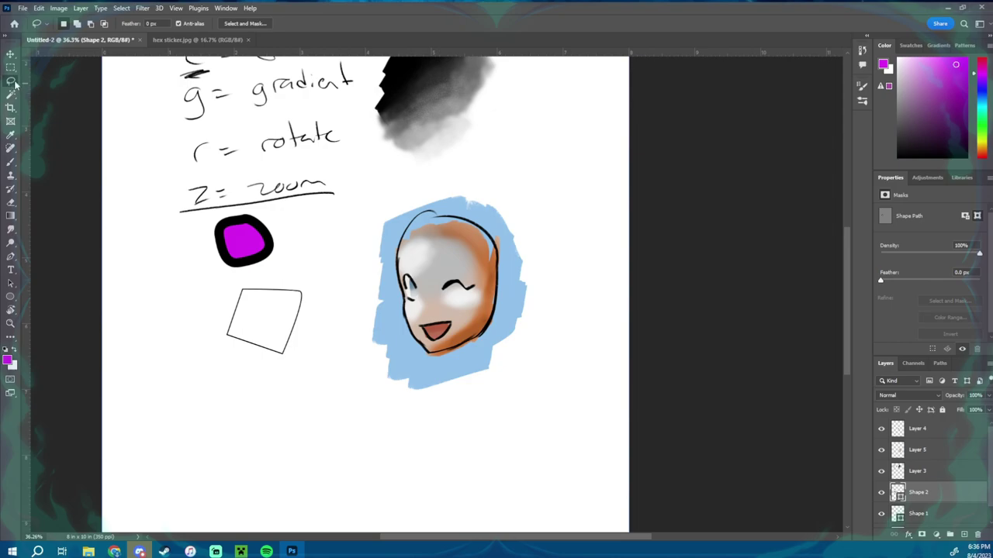
{"action": "right_click", "coordinate": [253, 239]}
{"action": "left_click", "coordinate": [302, 301]}
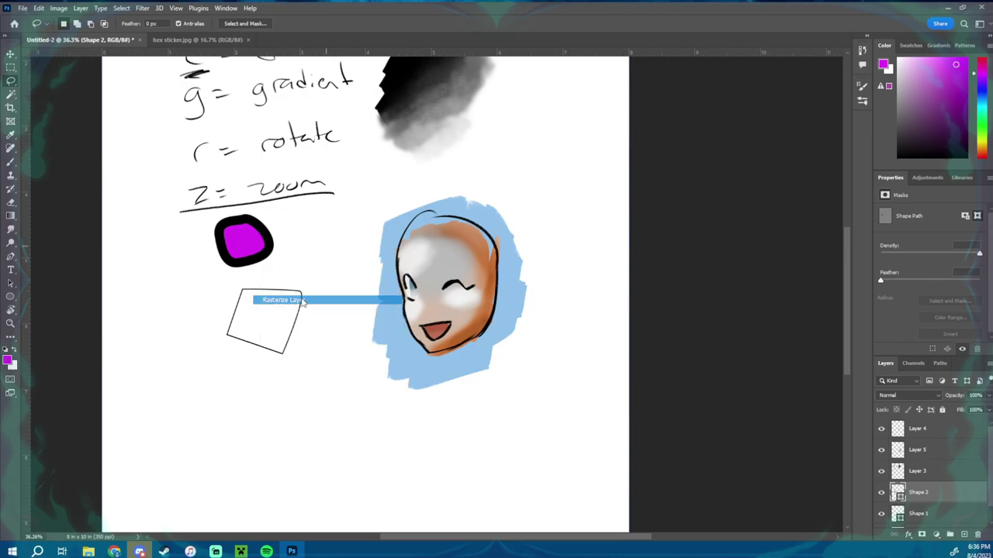
Erase a diagonal stripe across the magenta shape and delete the quadrilateral's Shape 1 layer.
{"action": "key", "text": "e"}
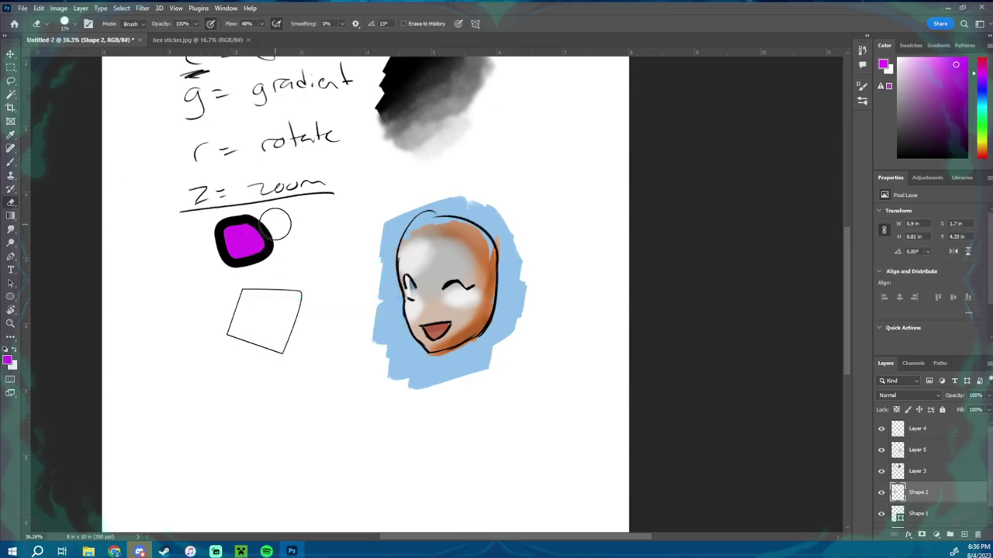
{"action": "mouse_move", "coordinate": [269, 221]}
{"action": "left_mouse_down"}
{"action": "mouse_move", "coordinate": [217, 254]}
{"action": "mouse_move", "coordinate": [223, 266]}
{"action": "mouse_move", "coordinate": [261, 236]}
{"action": "left_mouse_up"}
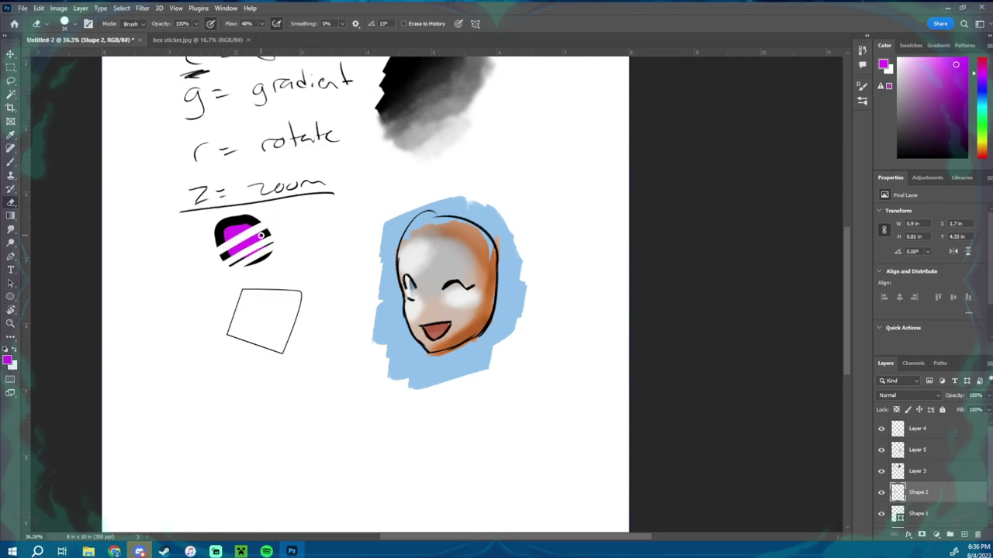
{"action": "left_click_drag", "start_coordinate": [915, 513], "coordinate": [977, 534]}
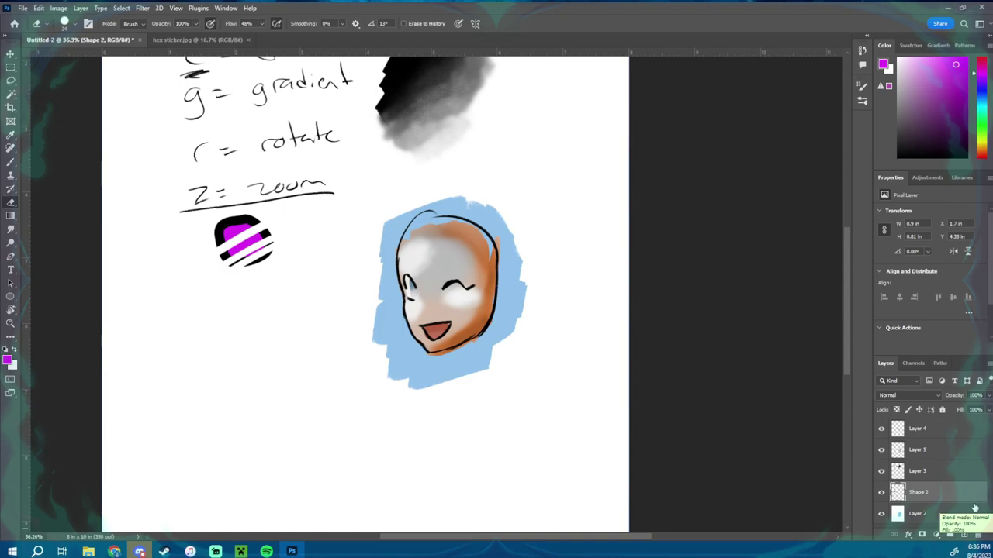
{"action": "left_click", "coordinate": [16, 269]}
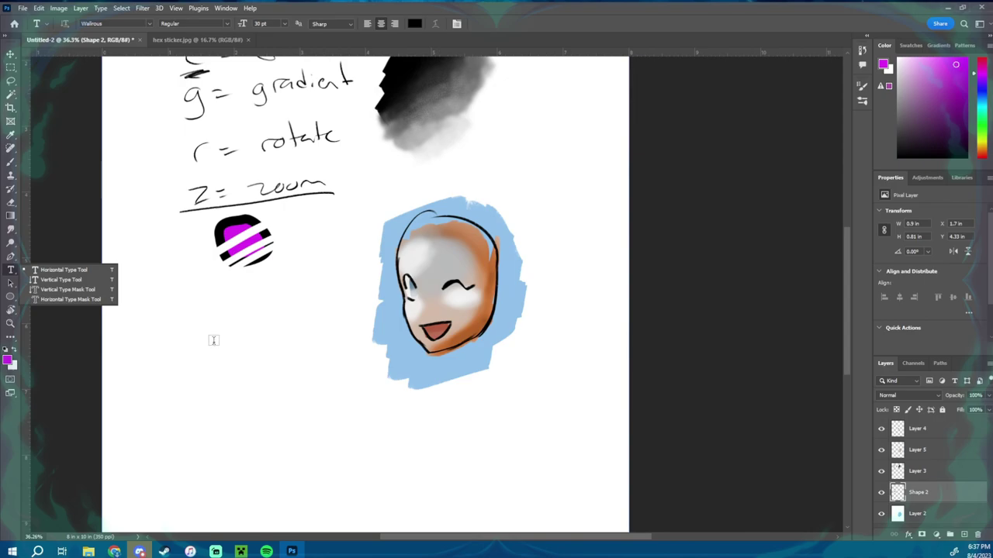
Add the text line 'gcfh jxmnfg jnvfg' in Wallrous 30 pt below the striped shape.
{"action": "left_click", "coordinate": [227, 335]}
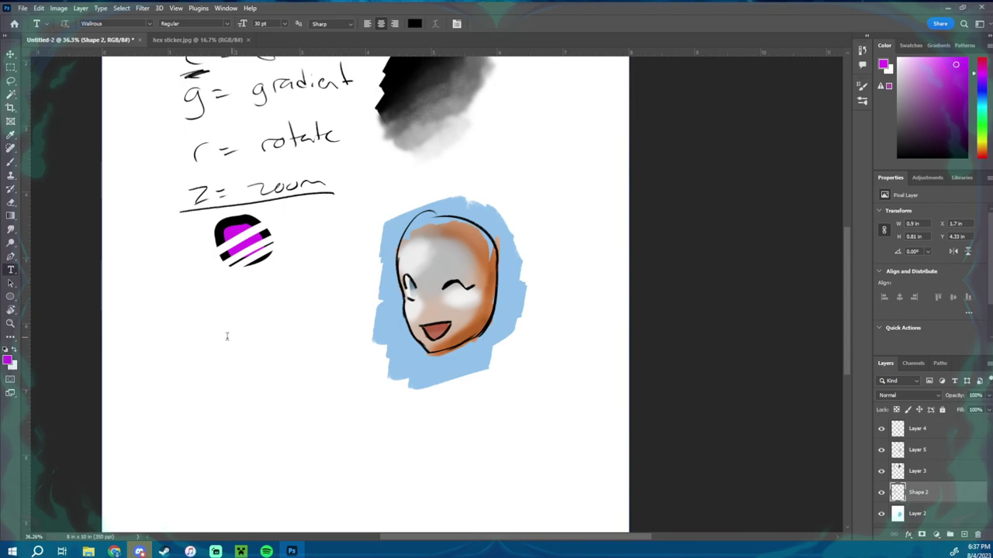
{"action": "left_click", "coordinate": [227, 335]}
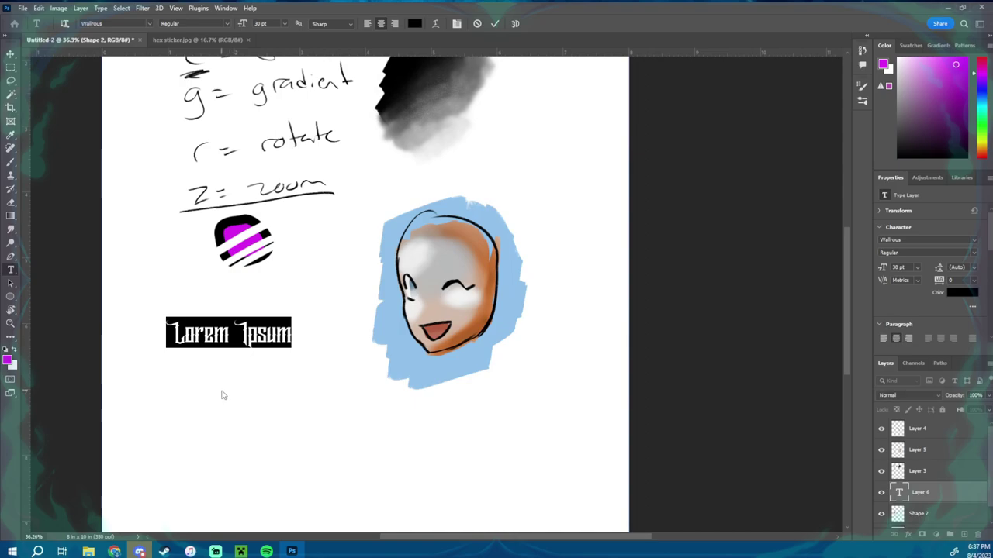
{"action": "type", "text": "gcfh jxmnfg jnvfg"}
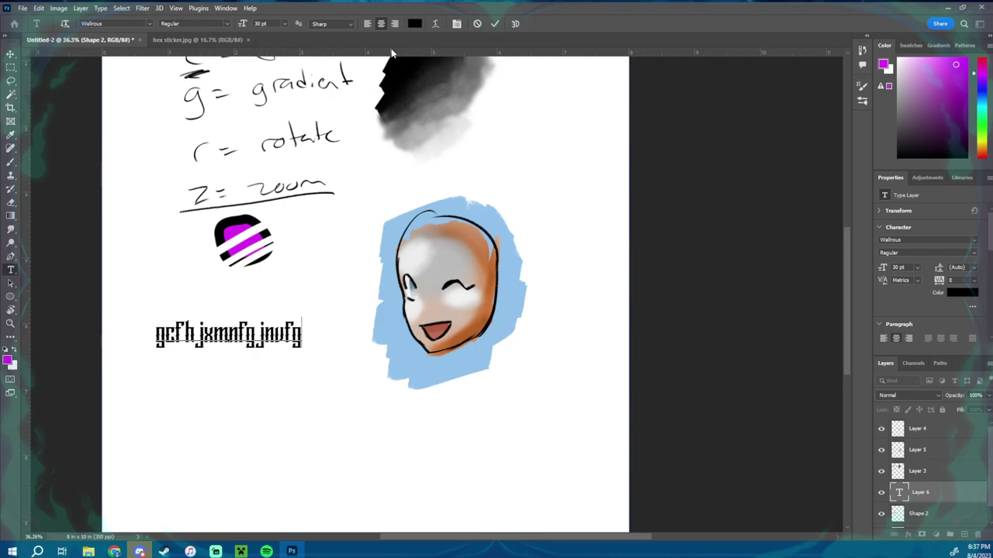
{"action": "left_click", "coordinate": [436, 25]}
Try an Arc warp with varied bend and distortion values, then cancel to keep the text flat.
{"action": "left_click", "coordinate": [665, 128]}
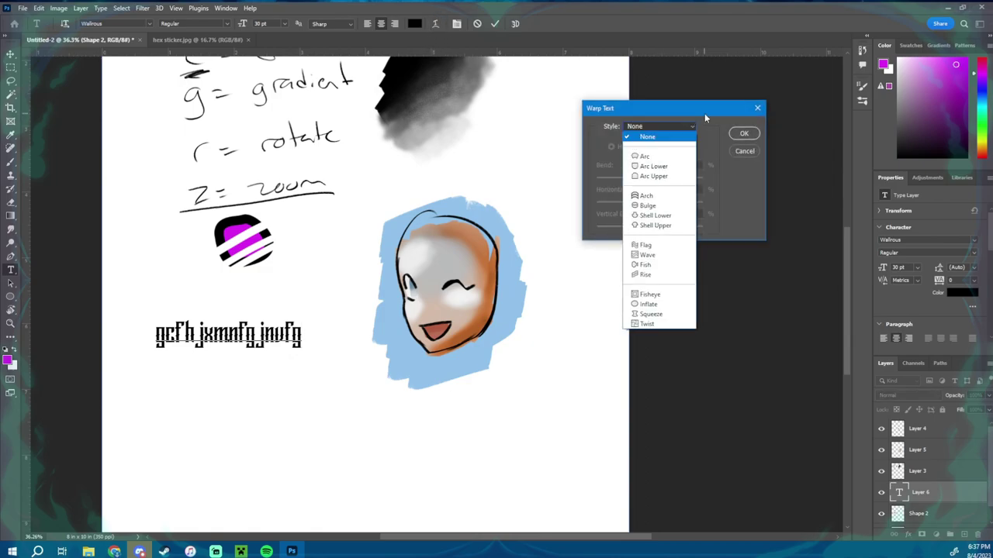
{"action": "left_click", "coordinate": [662, 158]}
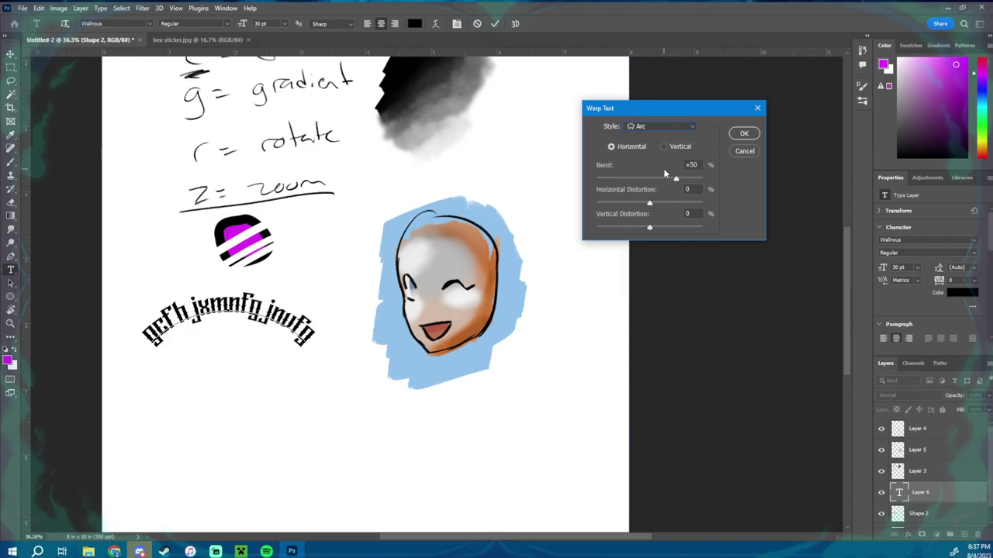
{"action": "left_click_drag", "start_coordinate": [676, 178], "coordinate": [591, 192]}
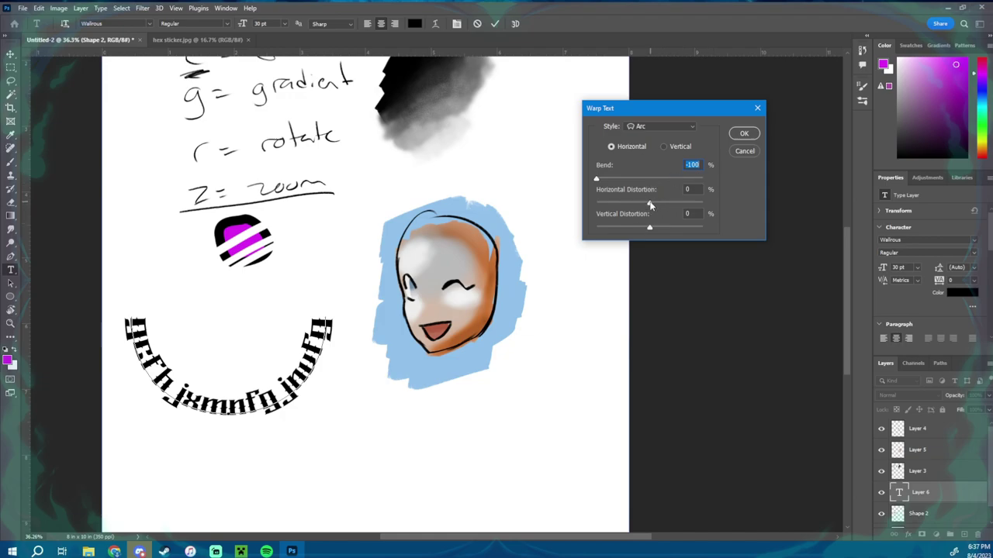
{"action": "left_click_drag", "start_coordinate": [662, 202], "coordinate": [710, 205]}
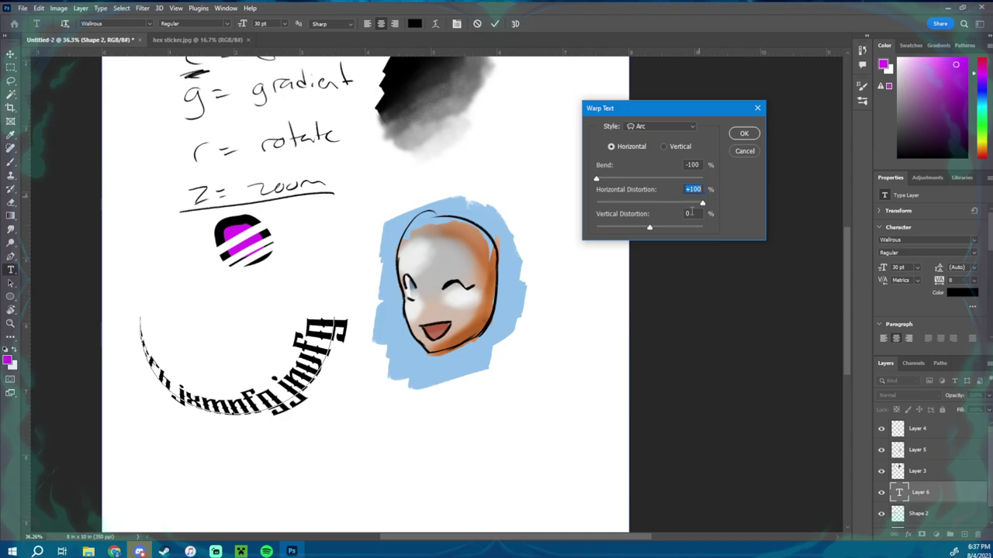
{"action": "left_click_drag", "start_coordinate": [704, 203], "coordinate": [674, 229]}
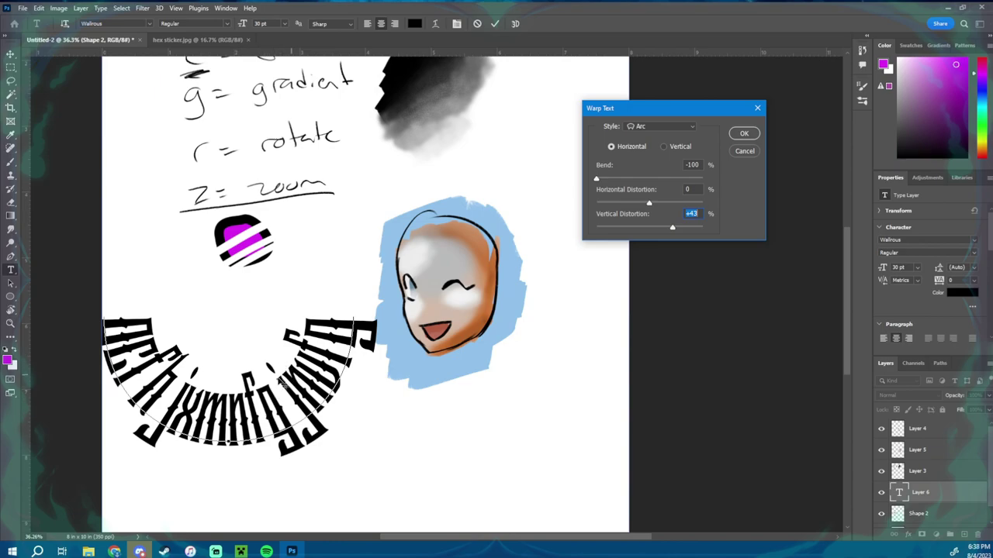
{"action": "left_click", "coordinate": [650, 229]}
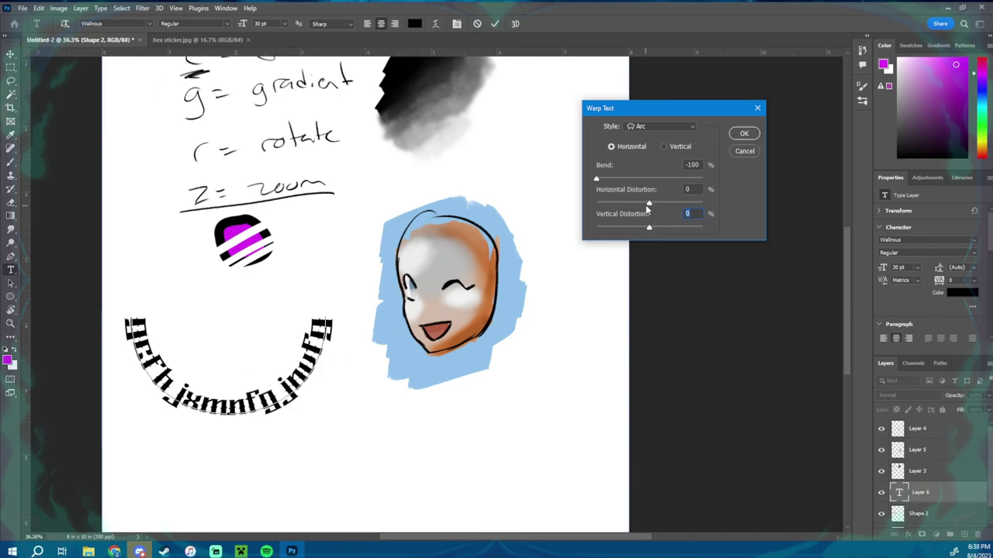
{"action": "left_click_drag", "start_coordinate": [645, 205], "coordinate": [668, 205]}
{"action": "left_click", "coordinate": [650, 203]}
{"action": "left_click", "coordinate": [745, 150]}
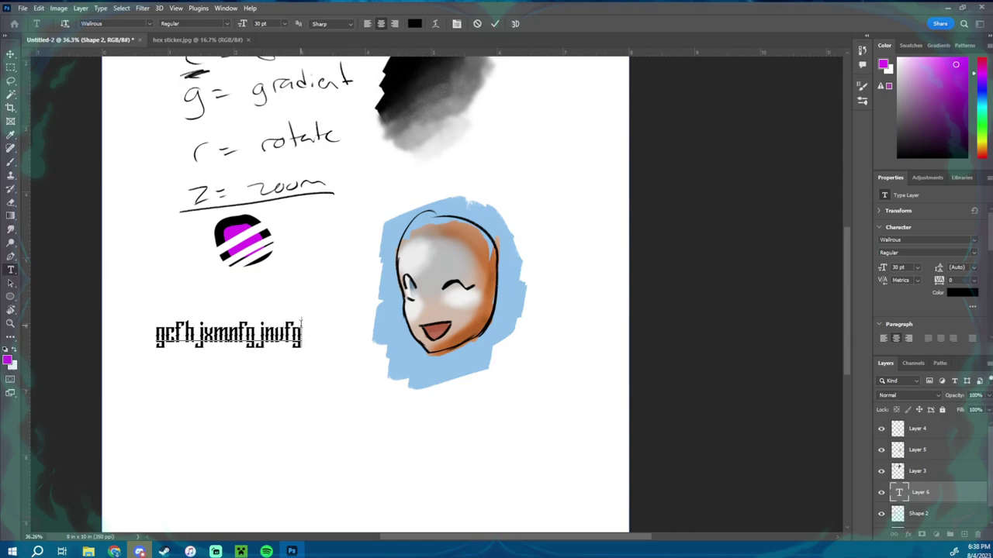
Warp the sample text into an Arc with +50 bend and +81 horizontal distortion, and commit it.
{"action": "left_click", "coordinate": [435, 23]}
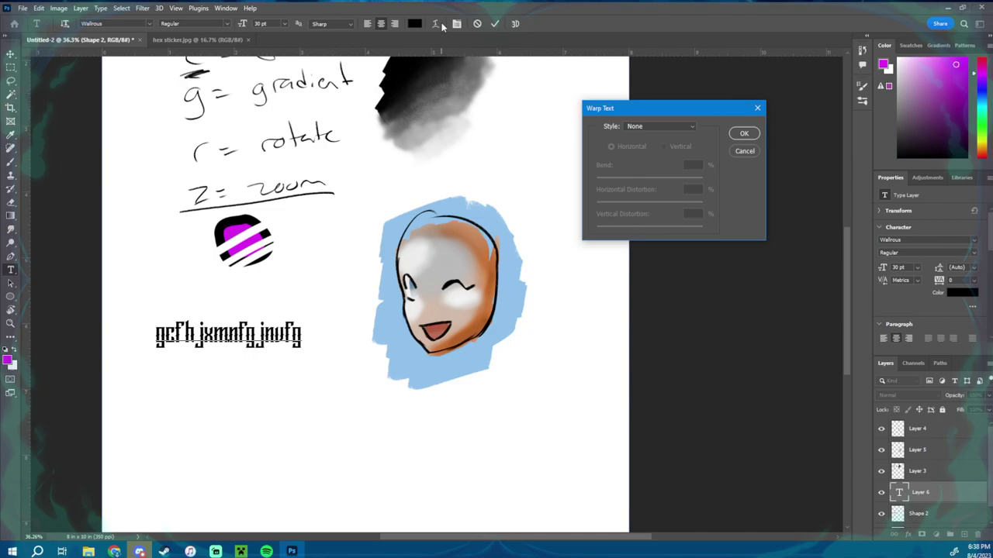
{"action": "left_click", "coordinate": [685, 128]}
{"action": "left_click", "coordinate": [665, 160]}
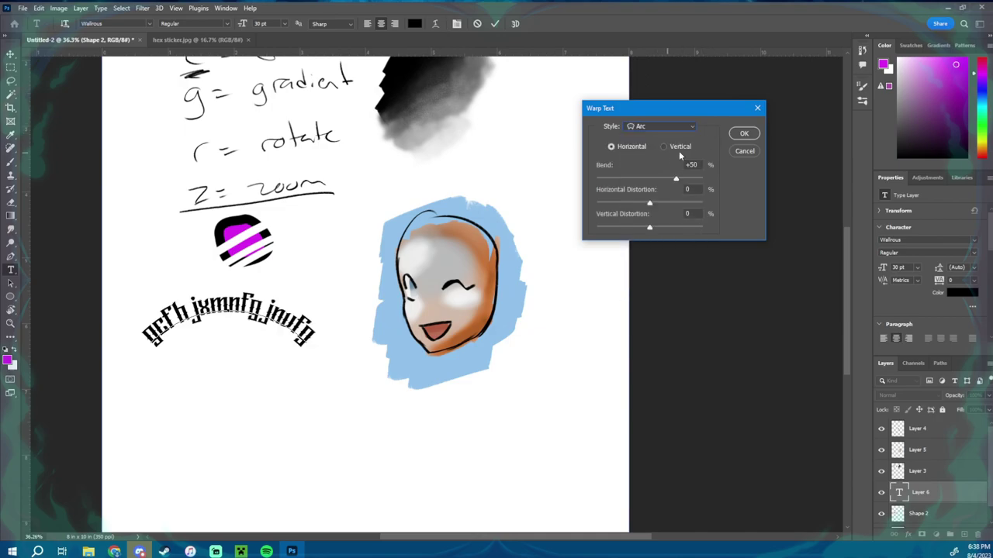
{"action": "left_click_drag", "start_coordinate": [685, 204], "coordinate": [693, 203]}
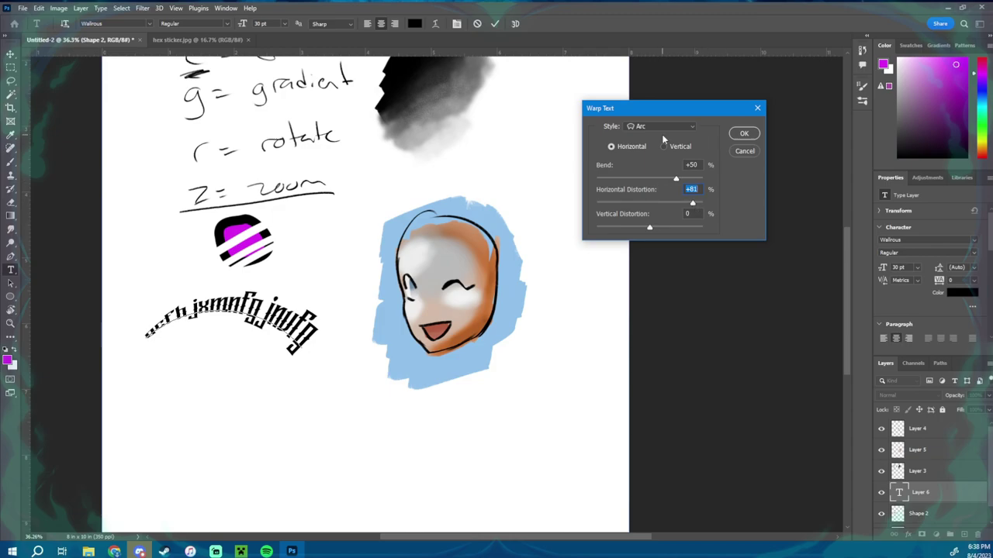
{"action": "left_click", "coordinate": [743, 134]}
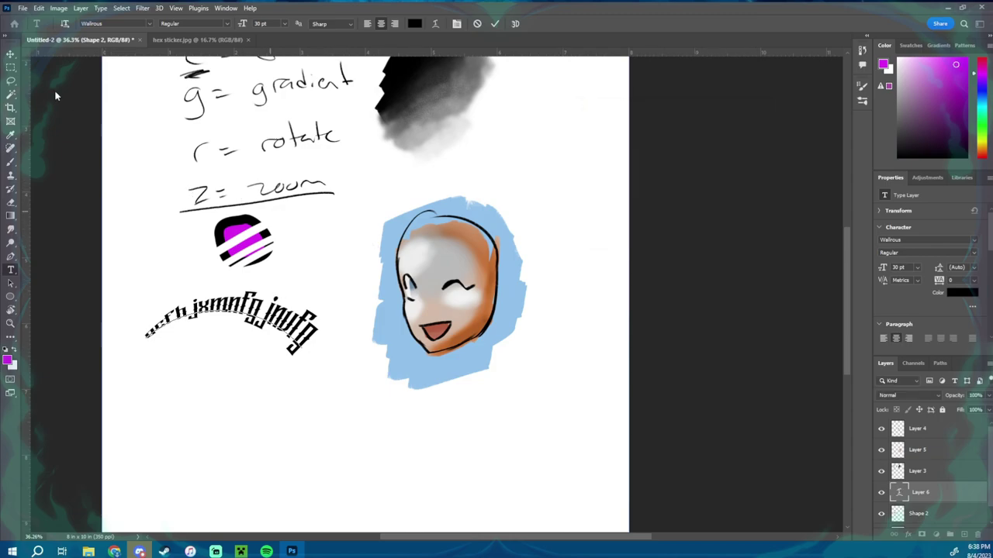
{"action": "left_click", "coordinate": [11, 81]}
Rasterize the warped text layer and set the brush to near-full opacity.
{"action": "right_click", "coordinate": [271, 325]}
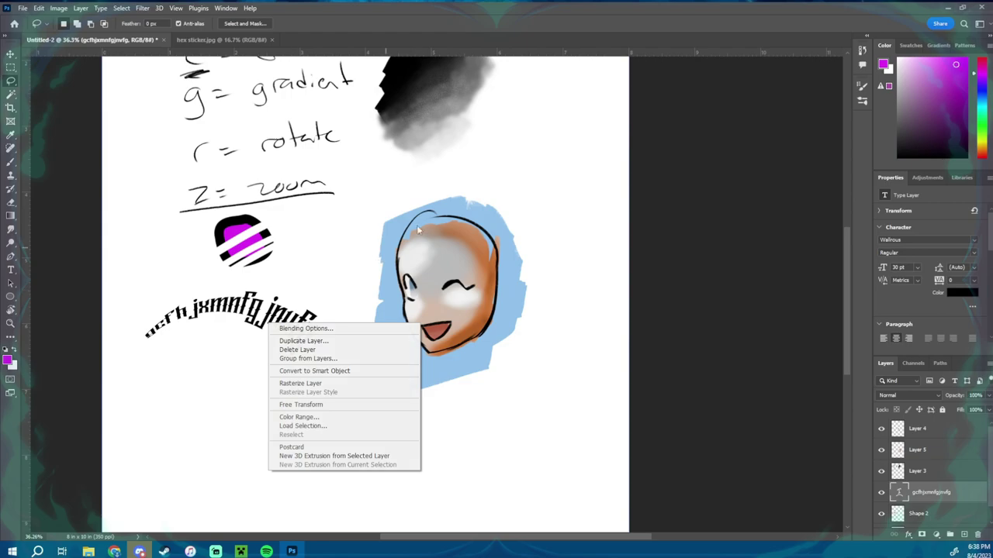
{"action": "left_click", "coordinate": [320, 385]}
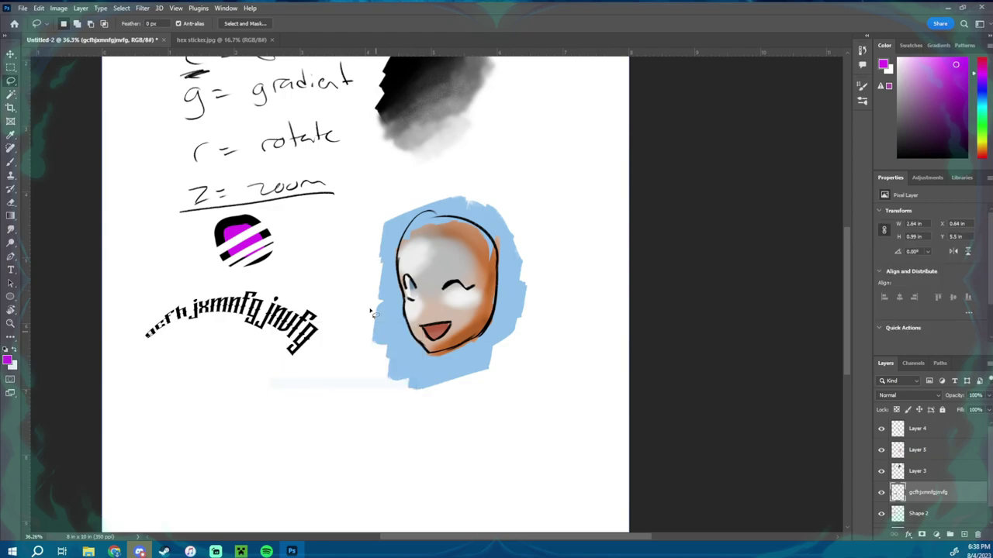
{"action": "key", "text": "b"}
{"action": "left_click_drag", "start_coordinate": [354, 318], "coordinate": [385, 272]}
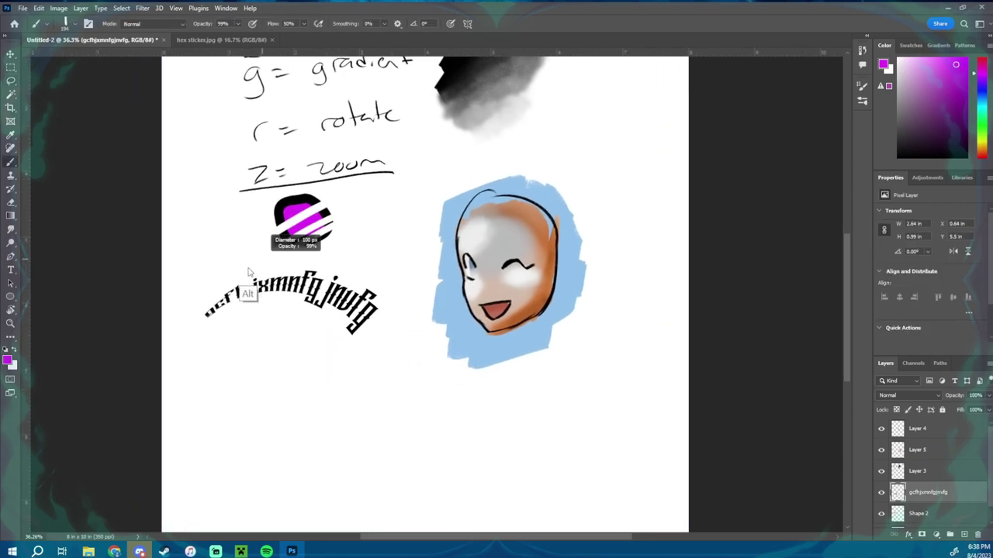
{"action": "key", "text": "9"}
{"action": "key", "text": "8"}
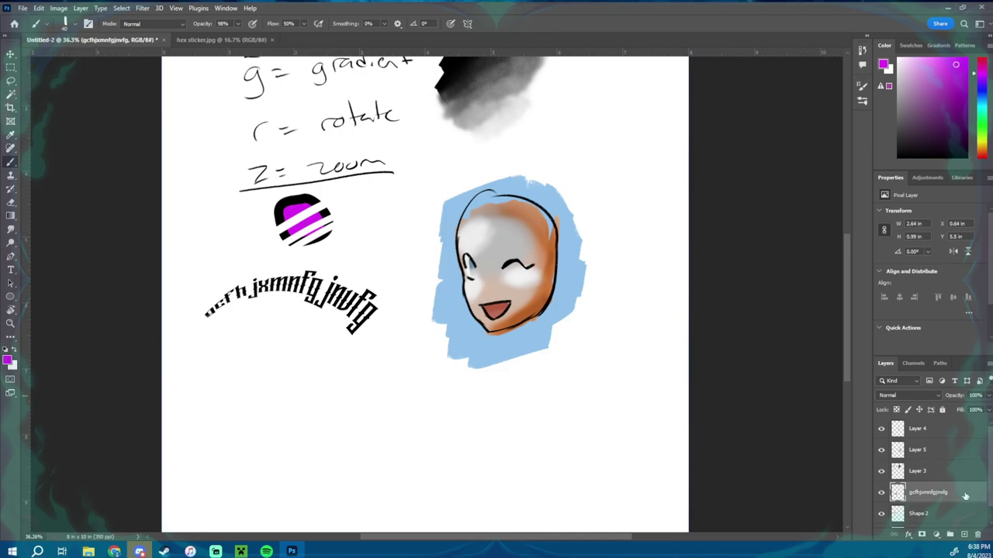
On a new layer, sketch a black 12 px quadrilateral sheet outline around the text.
{"action": "left_click", "coordinate": [963, 535]}
{"action": "key", "text": "0"}
{"action": "left_click_drag", "start_coordinate": [279, 271], "coordinate": [257, 275]}
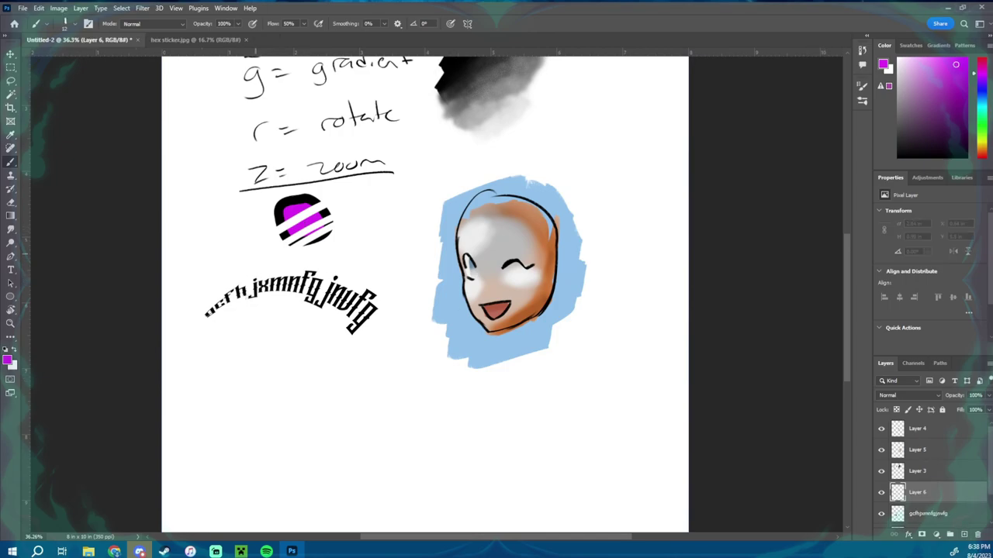
{"action": "left_click_drag", "start_coordinate": [233, 319], "coordinate": [180, 392]}
{"action": "key", "text": "ctrl+z"}
{"action": "key", "text": "d"}
{"action": "mouse_move", "coordinate": [256, 252]}
{"action": "left_mouse_down"}
{"action": "mouse_move", "coordinate": [203, 382]}
{"action": "mouse_move", "coordinate": [403, 242]}
{"action": "mouse_move", "coordinate": [302, 411]}
{"action": "left_mouse_up"}
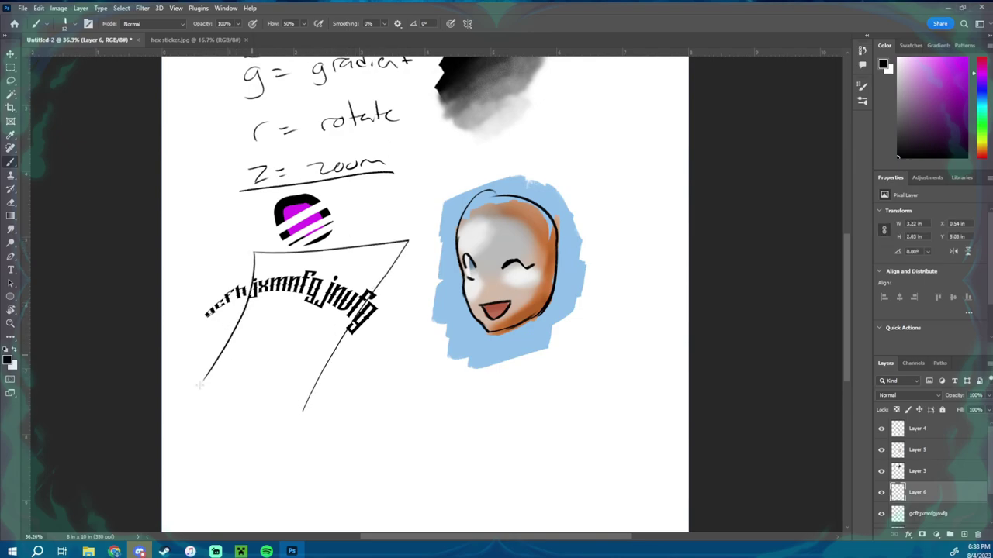
{"action": "left_click_drag", "start_coordinate": [199, 384], "coordinate": [302, 410]}
Erase the leading letters and trailing edges of the warped text, leaving 'jxmnfg jnvf'.
{"action": "left_click", "coordinate": [939, 514]}
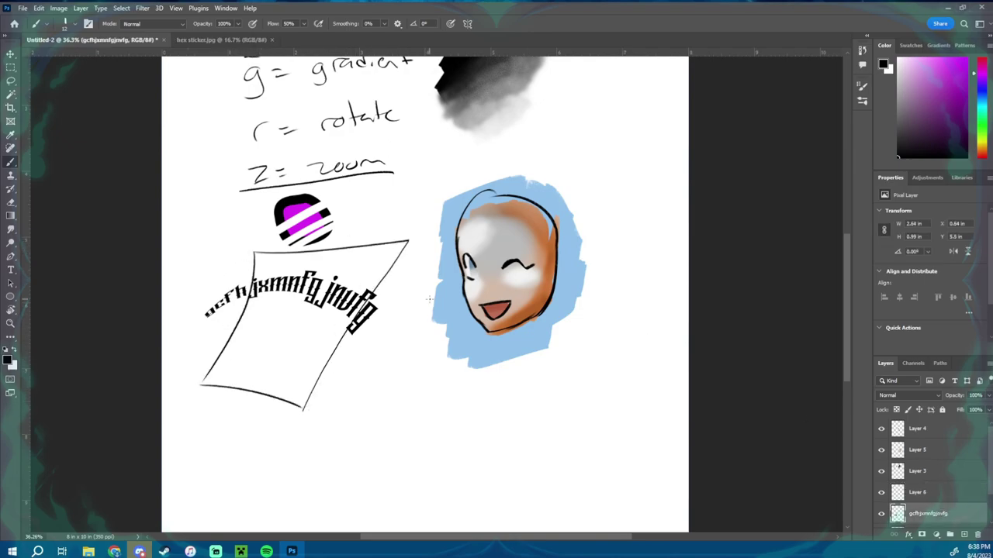
{"action": "key", "text": "e"}
{"action": "mouse_move", "coordinate": [366, 306]}
{"action": "left_mouse_down"}
{"action": "mouse_move", "coordinate": [353, 339]}
{"action": "mouse_move", "coordinate": [377, 297]}
{"action": "mouse_move", "coordinate": [354, 322]}
{"action": "mouse_move", "coordinate": [363, 324]}
{"action": "left_mouse_up"}
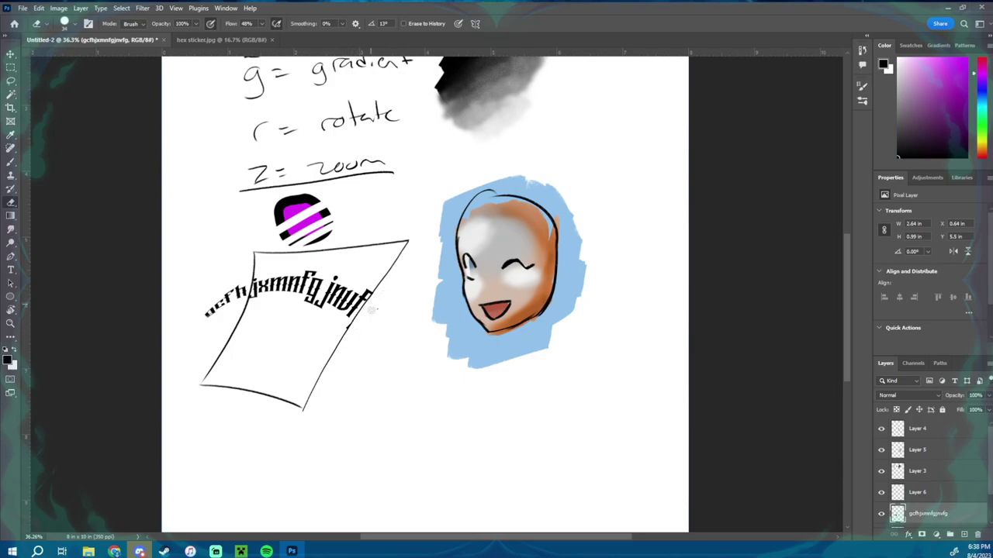
{"action": "mouse_move", "coordinate": [242, 292]}
{"action": "left_mouse_down"}
{"action": "mouse_move", "coordinate": [248, 265]}
{"action": "mouse_move", "coordinate": [208, 311]}
{"action": "mouse_move", "coordinate": [231, 301]}
{"action": "left_mouse_up"}
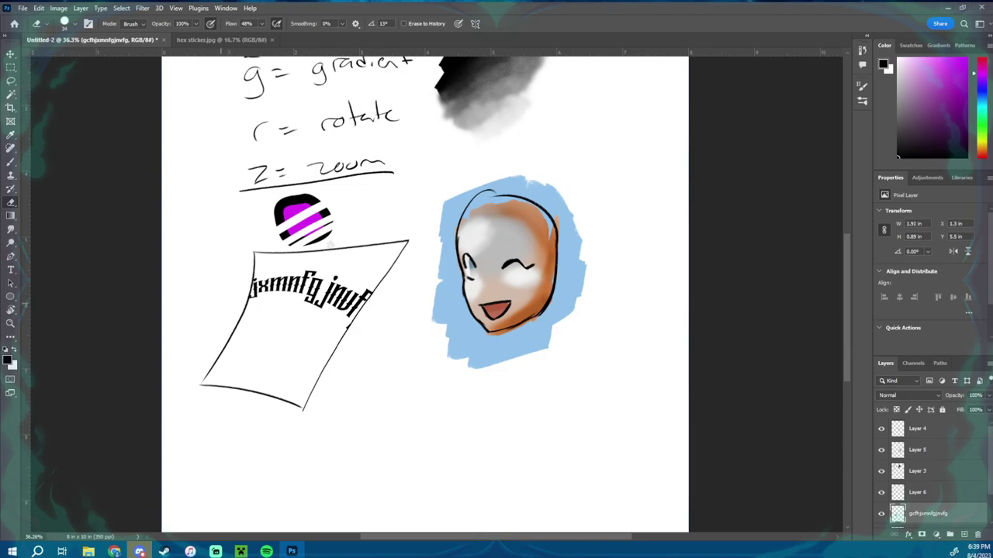
Draw an unfilled circle with a 5 px black stroke below-right of the sketched sheet.
{"action": "left_click", "coordinate": [11, 286]}
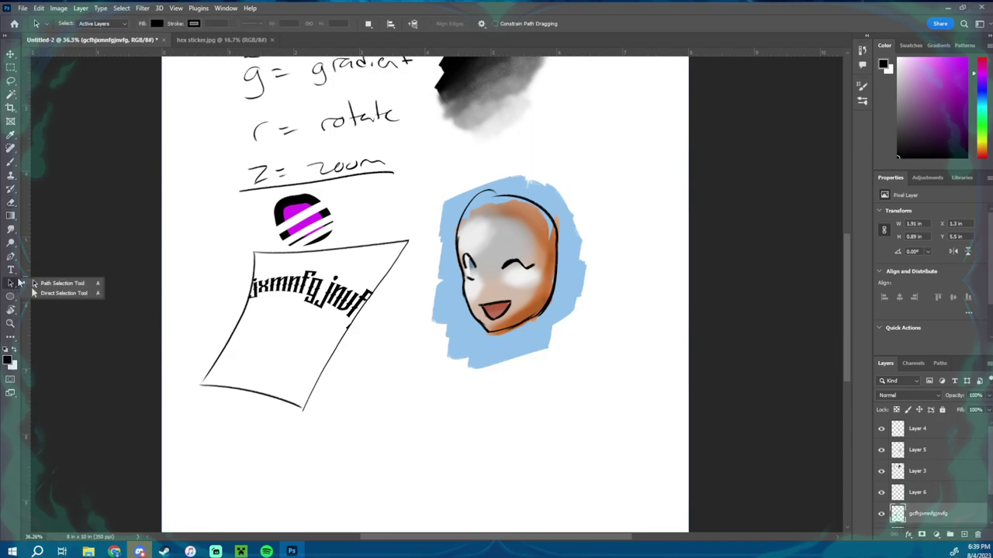
{"action": "left_click", "coordinate": [11, 297]}
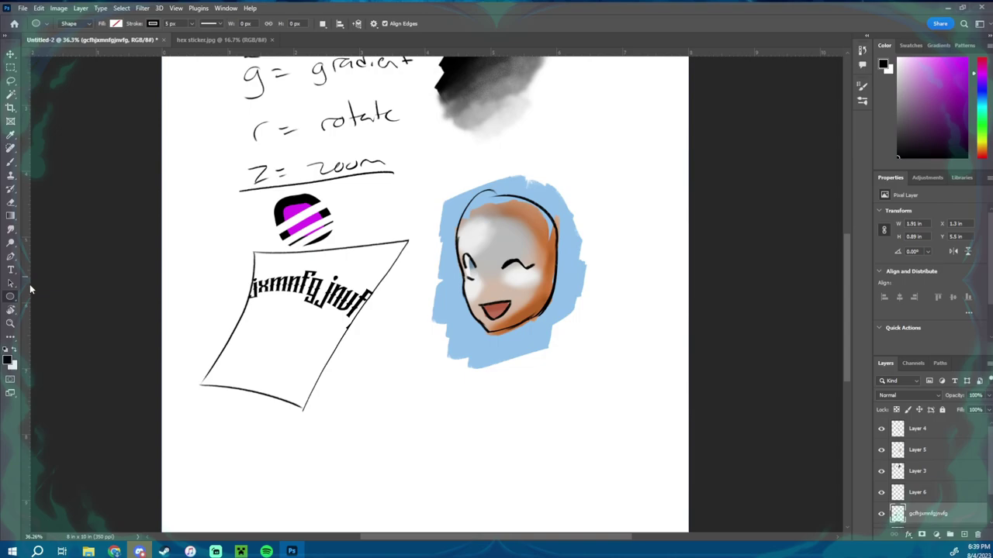
{"action": "left_click_drag", "start_coordinate": [367, 339], "coordinate": [456, 432]}
{"action": "scroll", "coordinate": [528, 419], "scroll_direction": "down", "scroll_amount": 2}
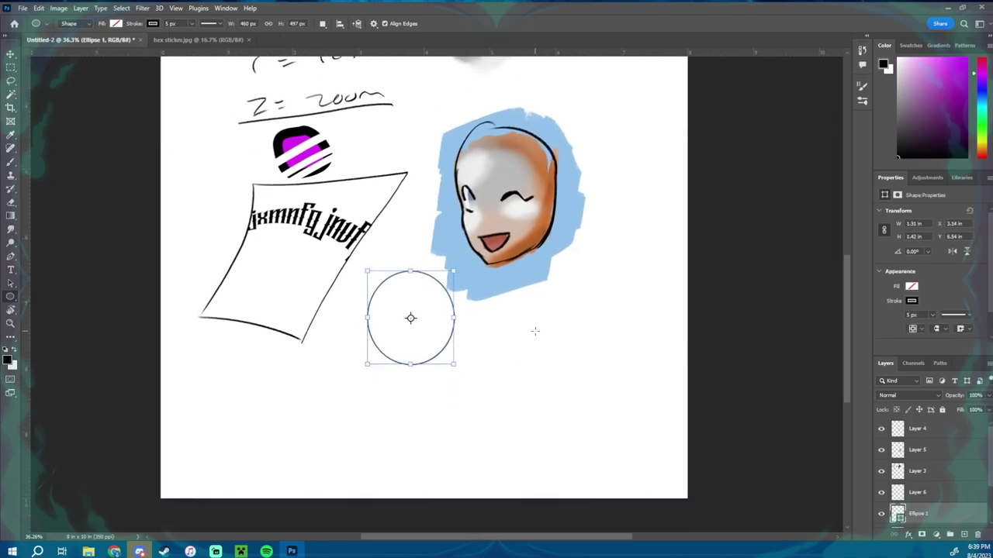
{"action": "right_click", "coordinate": [10, 297]}
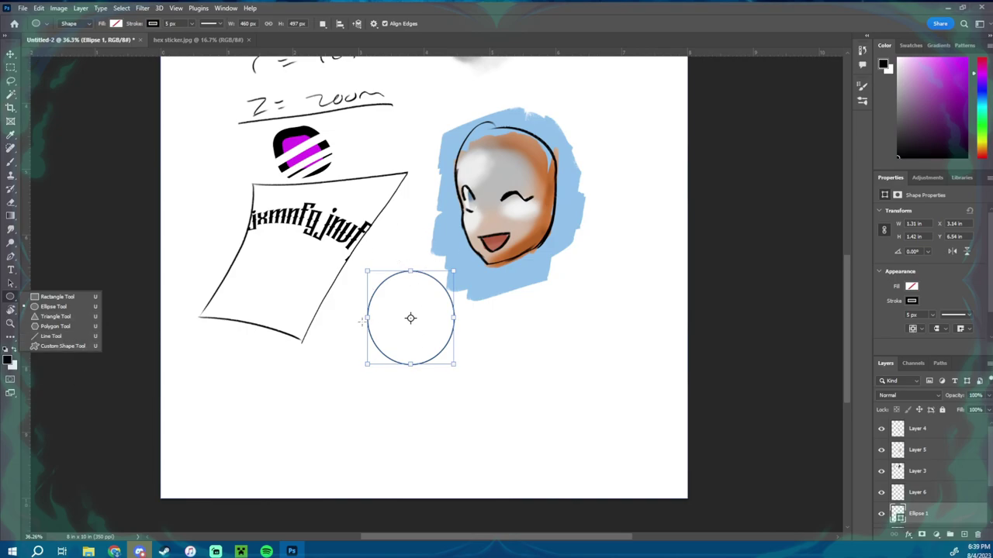
Give the circle a 46.73 px black outline and a magenta fill.
{"action": "left_click", "coordinate": [180, 23]}
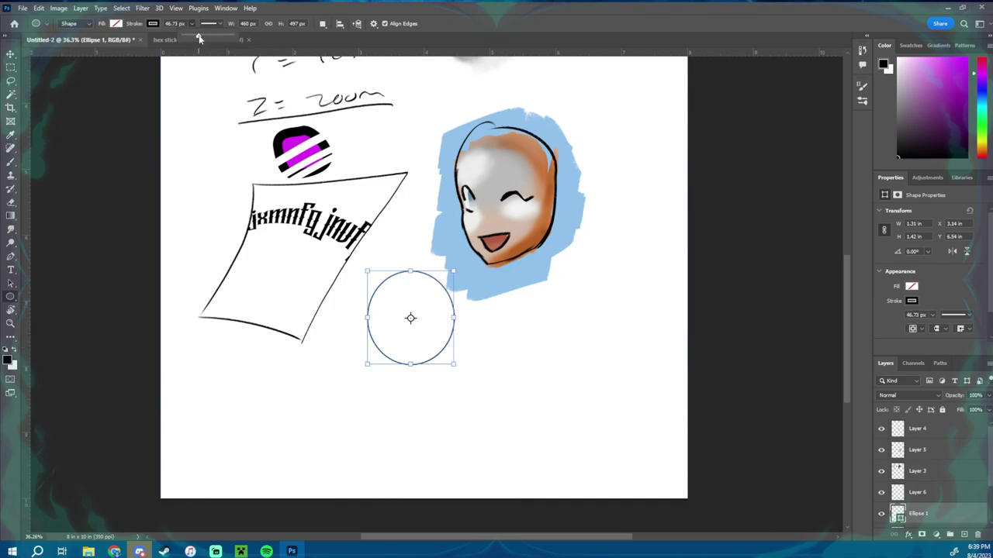
{"action": "left_click", "coordinate": [198, 40]}
{"action": "left_click", "coordinate": [117, 24]}
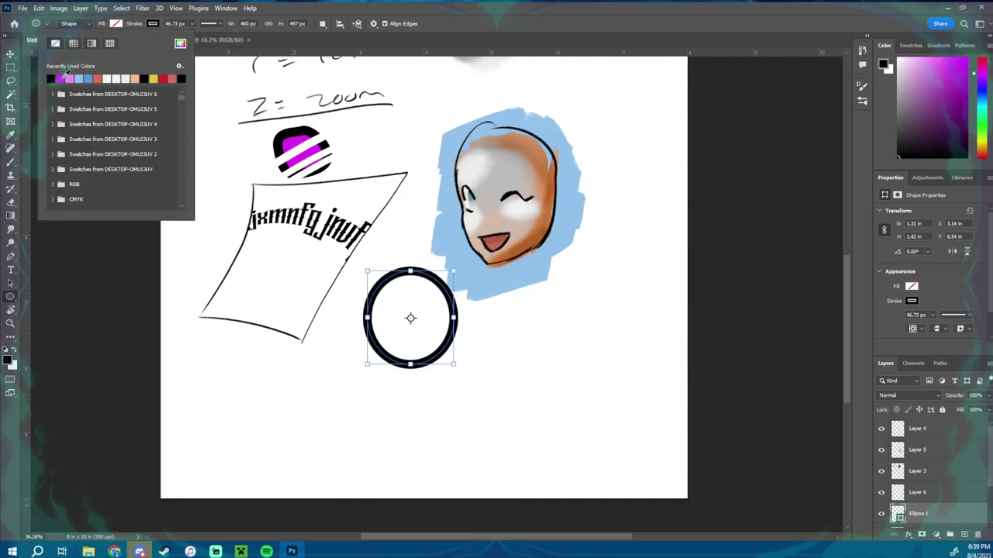
{"action": "left_click", "coordinate": [52, 78]}
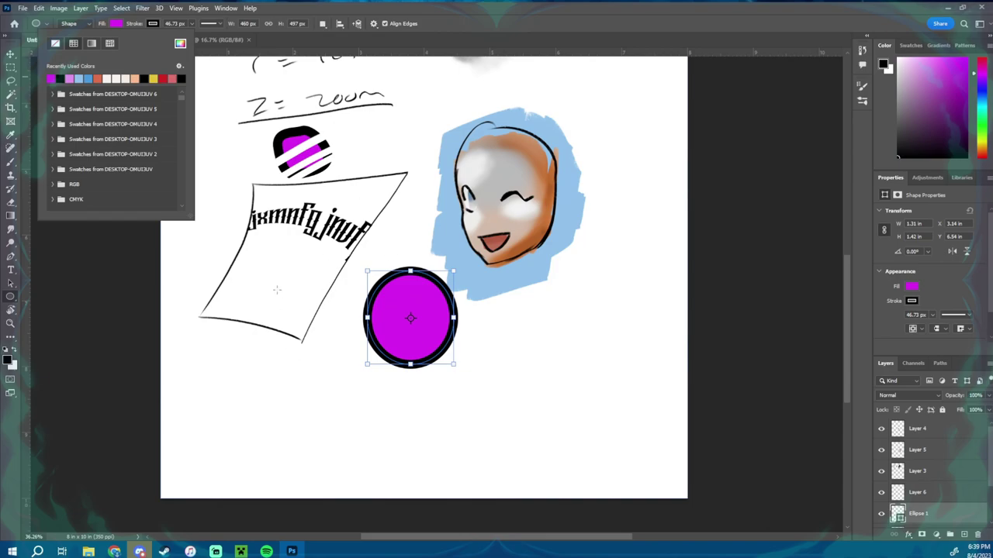
{"action": "left_click", "coordinate": [88, 24]}
Switch the Ellipse tool mode to Pixels and back to Shape.
{"action": "left_click", "coordinate": [91, 23]}
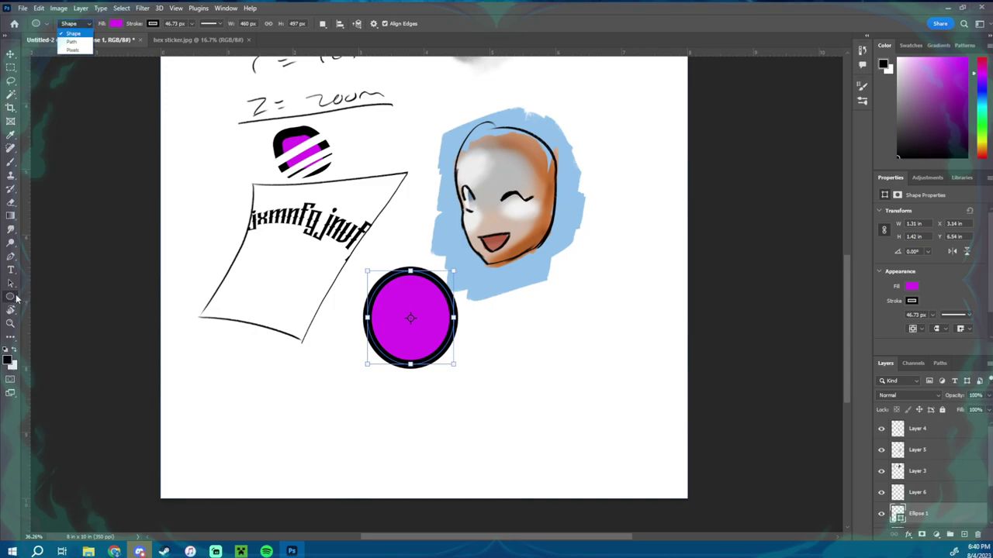
{"action": "left_click", "coordinate": [16, 299]}
{"action": "right_click", "coordinate": [22, 301]}
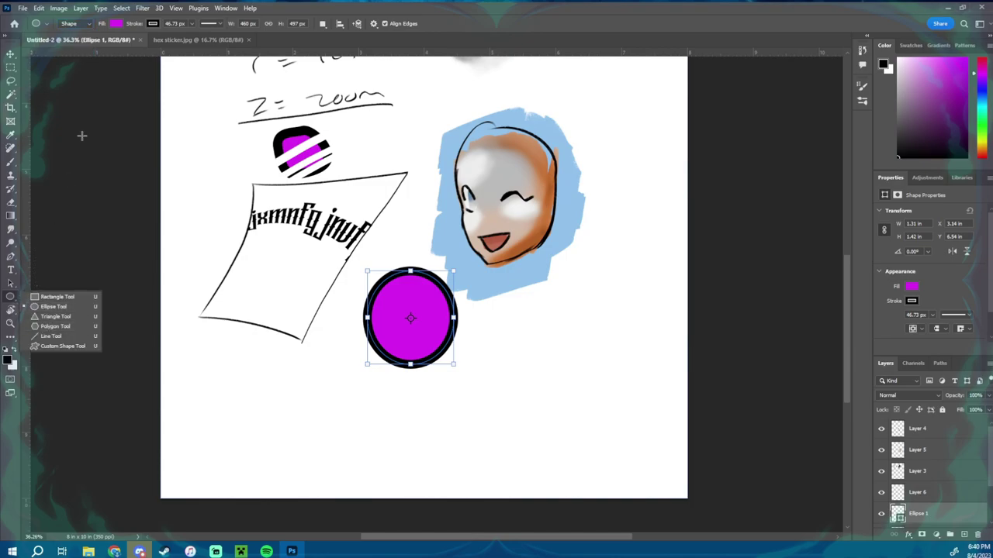
{"action": "left_click", "coordinate": [74, 23]}
{"action": "left_click", "coordinate": [88, 45]}
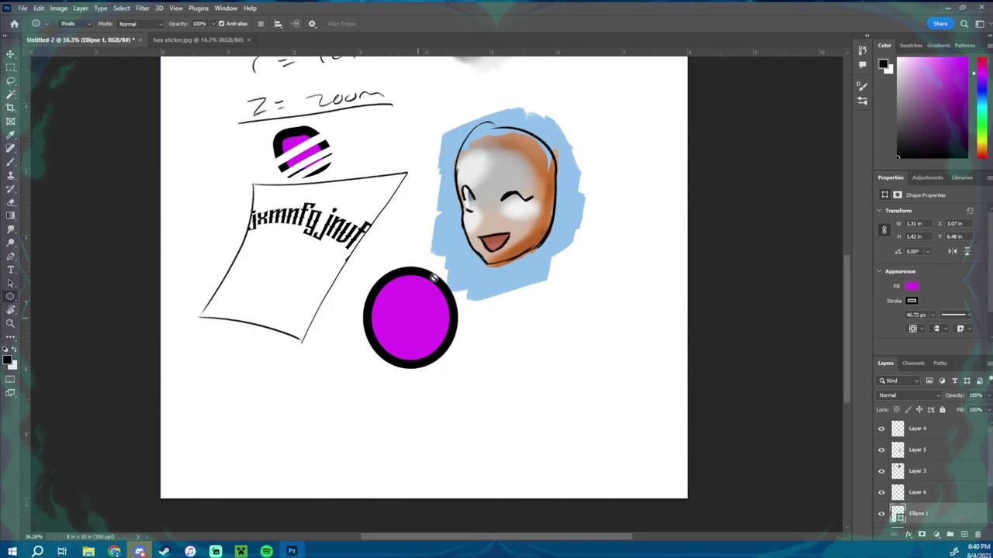
{"action": "left_click", "coordinate": [74, 23]}
{"action": "left_click", "coordinate": [82, 34]}
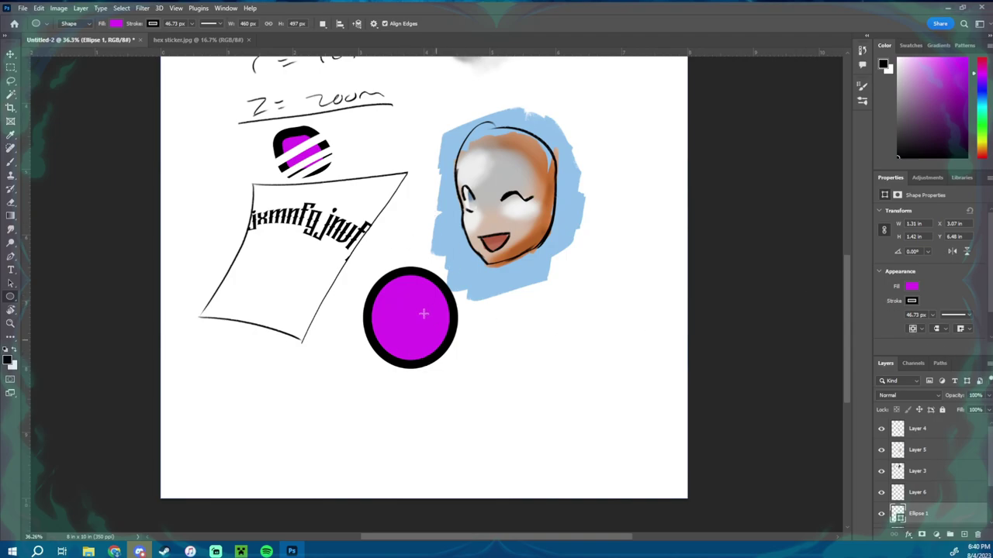
Rasterize the circle, erase two diagonal stripes through it, then undo the erasing.
{"action": "key", "text": "e"}
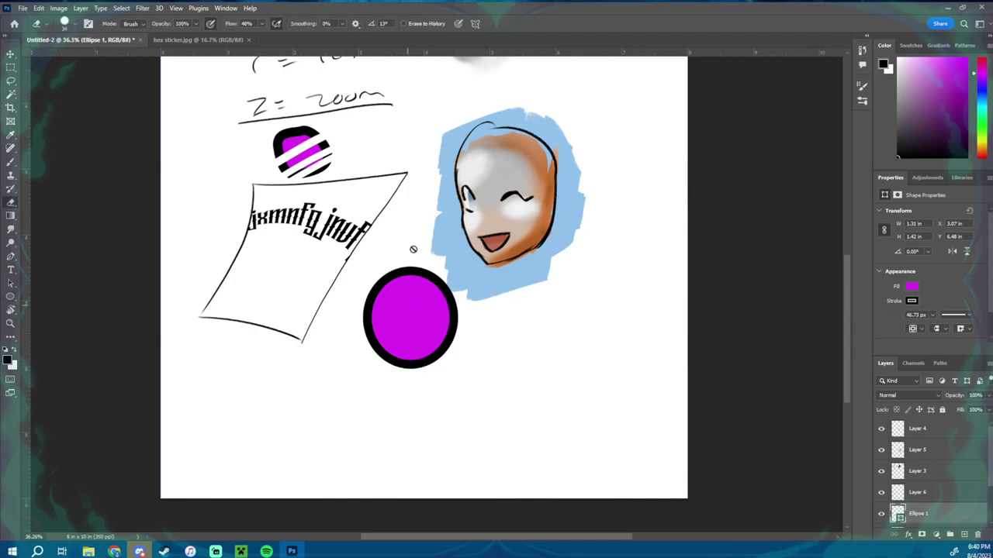
{"action": "left_click", "coordinate": [410, 310]}
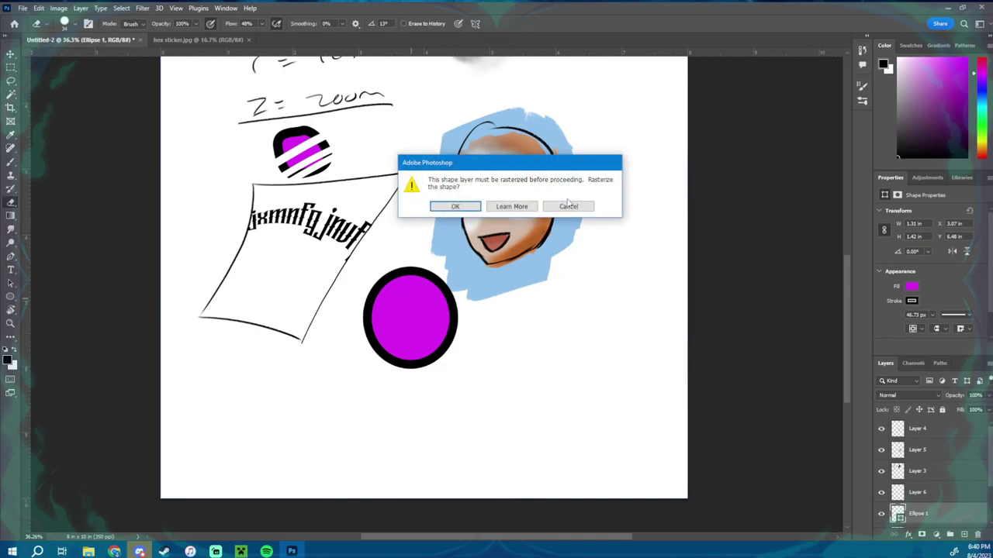
{"action": "left_click", "coordinate": [458, 207]}
{"action": "left_click_drag", "start_coordinate": [442, 279], "coordinate": [371, 327]}
{"action": "left_click_drag", "start_coordinate": [451, 287], "coordinate": [367, 344]}
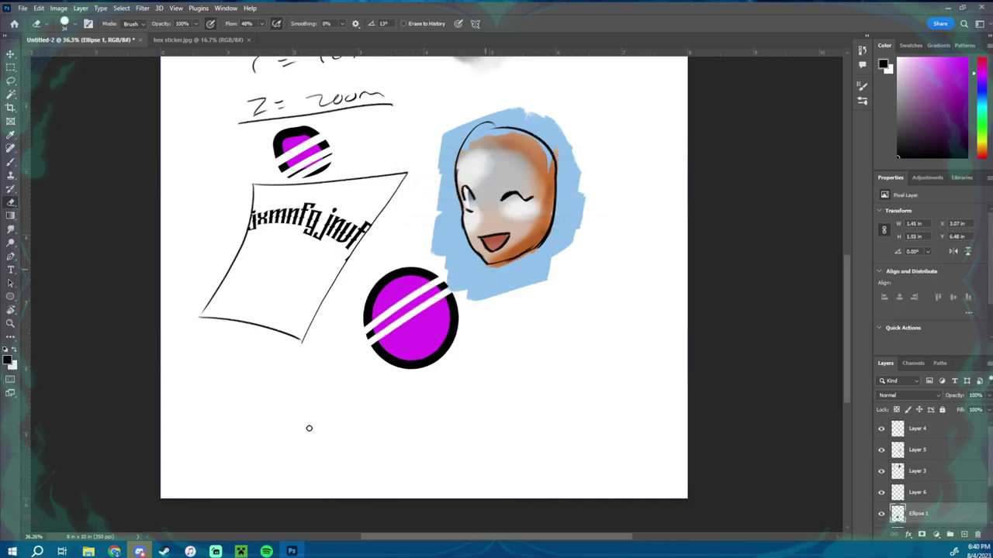
{"action": "key", "text": "ctrl+z"}
{"action": "key", "text": "ctrl+z"}
{"action": "key", "text": "ctrl+z"}
Set the Ellipse tool to Pixels mode and add a new empty layer.
{"action": "key", "text": "u"}
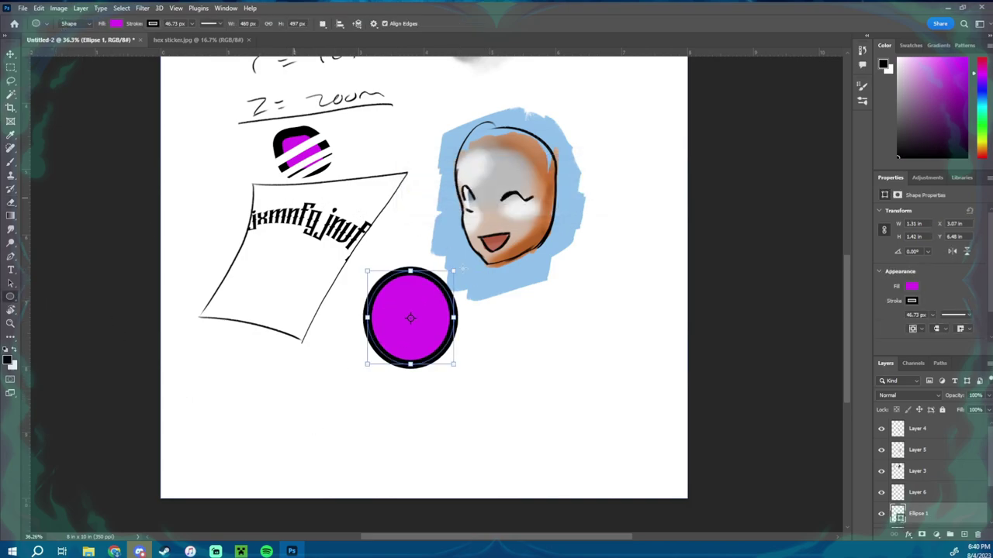
{"action": "left_click", "coordinate": [83, 23]}
{"action": "left_click", "coordinate": [69, 49]}
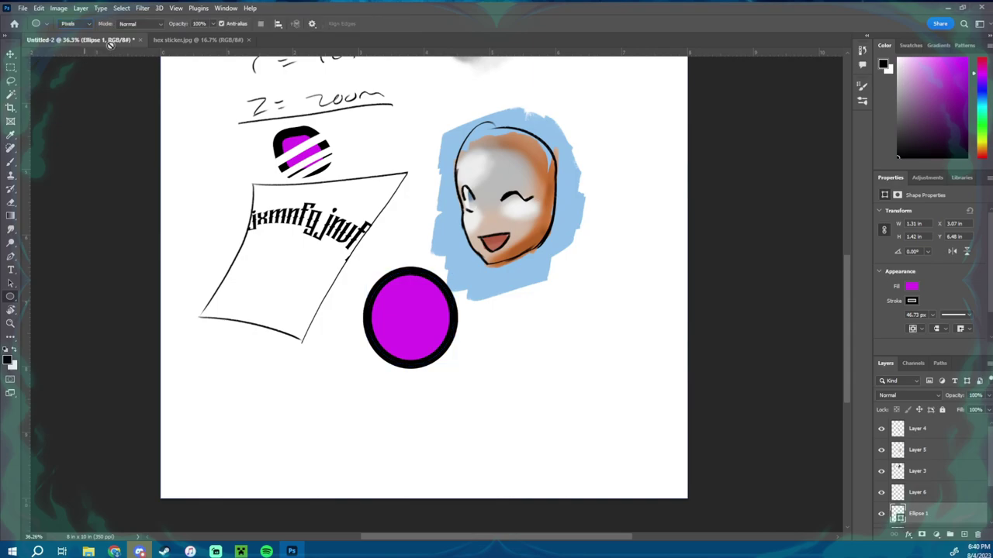
{"action": "left_click", "coordinate": [964, 534]}
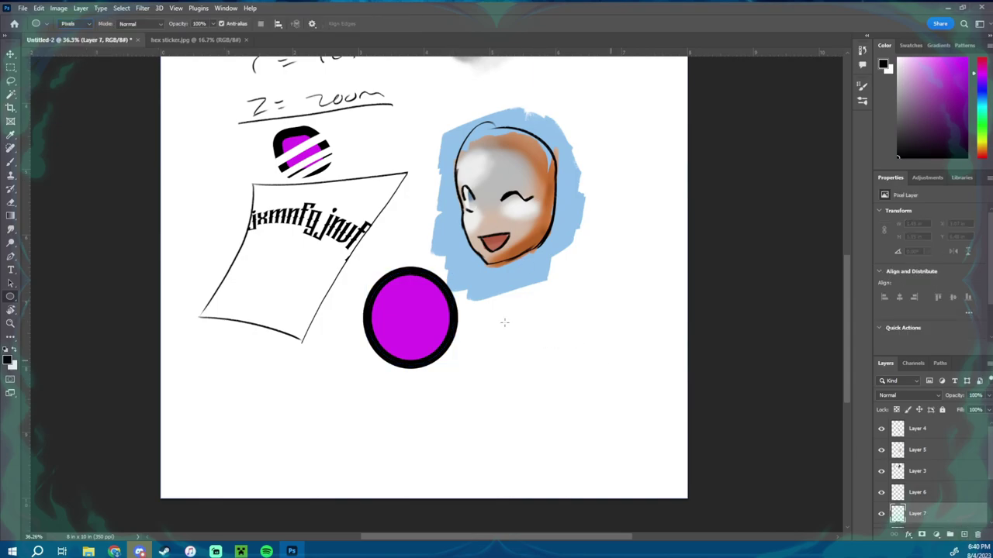
Draw several trial black ellipses right of the magenta circle, then delete their layer.
{"action": "left_click_drag", "start_coordinate": [499, 317], "coordinate": [617, 419]}
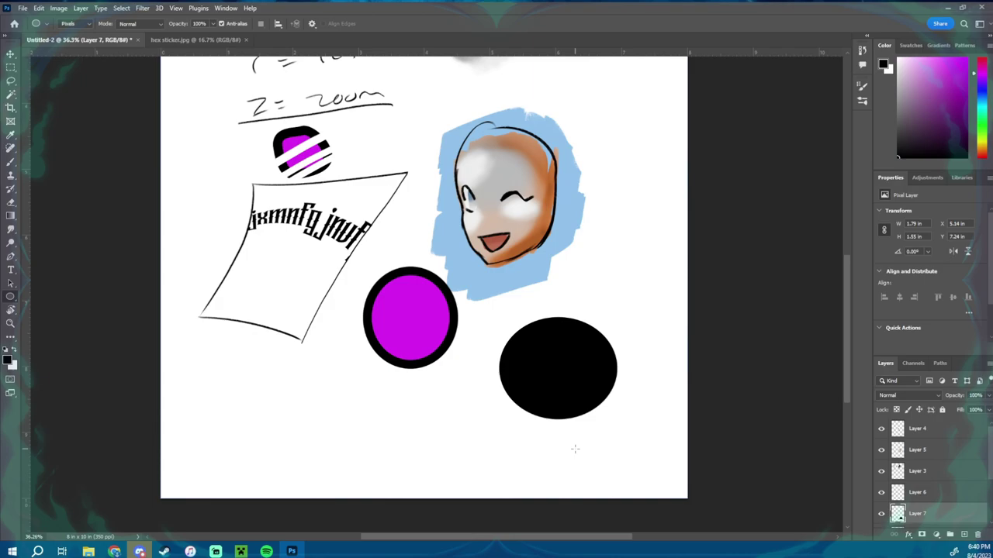
{"action": "left_click_drag", "start_coordinate": [621, 251], "coordinate": [638, 289]}
{"action": "left_click_drag", "start_coordinate": [651, 177], "coordinate": [629, 211]}
{"action": "mouse_move", "coordinate": [623, 227]}
{"action": "left_mouse_down"}
{"action": "mouse_move", "coordinate": [629, 237]}
{"action": "mouse_move", "coordinate": [591, 241]}
{"action": "left_mouse_up"}
{"action": "left_click_drag", "start_coordinate": [645, 259], "coordinate": [659, 280]}
{"action": "left_click_drag", "start_coordinate": [620, 308], "coordinate": [635, 321]}
{"action": "left_click_drag", "start_coordinate": [592, 287], "coordinate": [626, 320]}
{"action": "left_click_drag", "start_coordinate": [656, 326], "coordinate": [658, 405]}
{"action": "left_click_drag", "start_coordinate": [624, 416], "coordinate": [633, 430]}
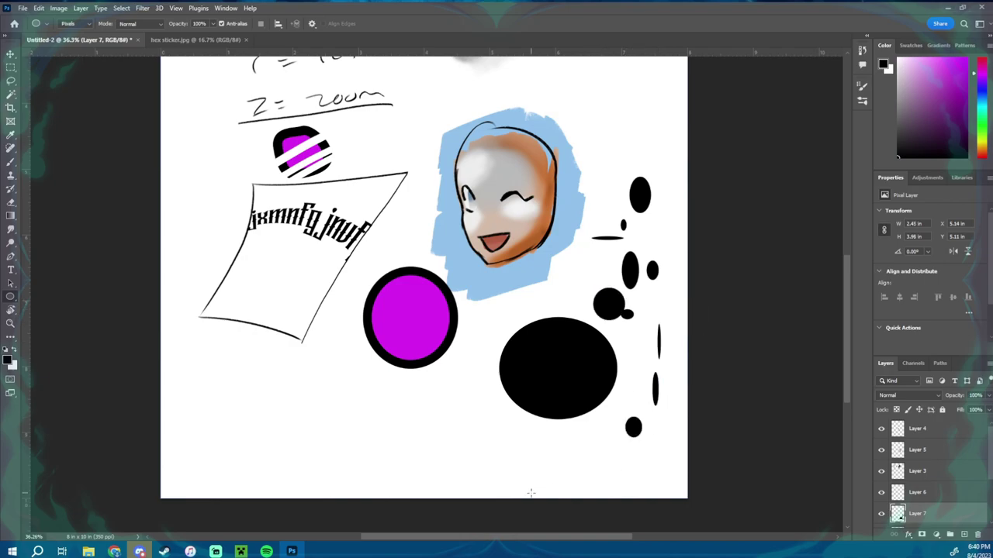
{"action": "left_click_drag", "start_coordinate": [962, 516], "coordinate": [976, 534]}
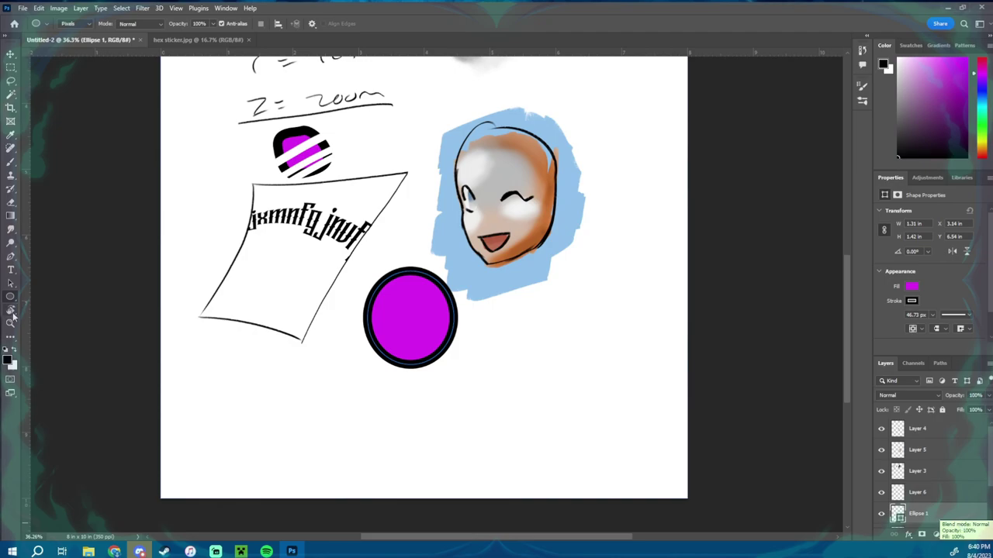
{"action": "left_click", "coordinate": [12, 310]}
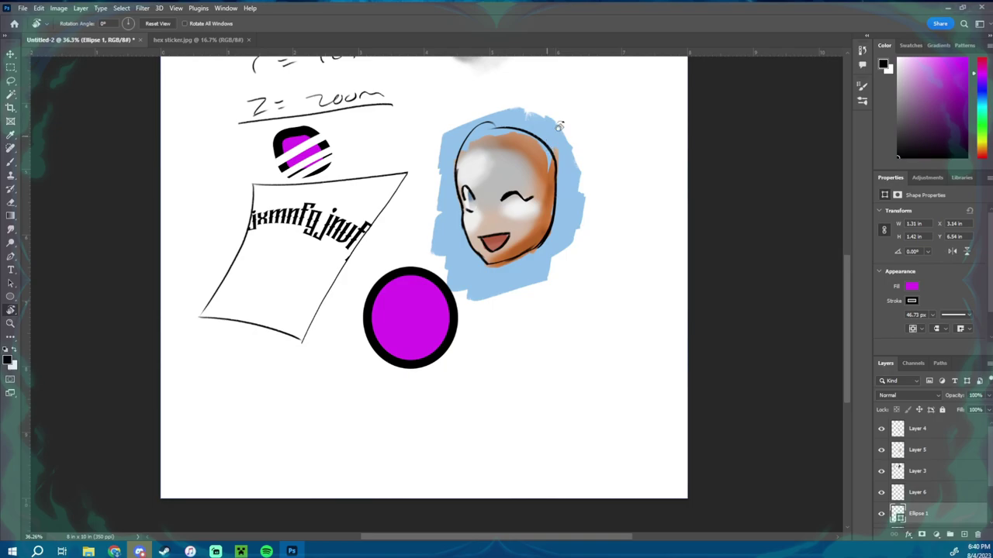
{"action": "left_click_drag", "start_coordinate": [379, 112], "coordinate": [529, 101]}
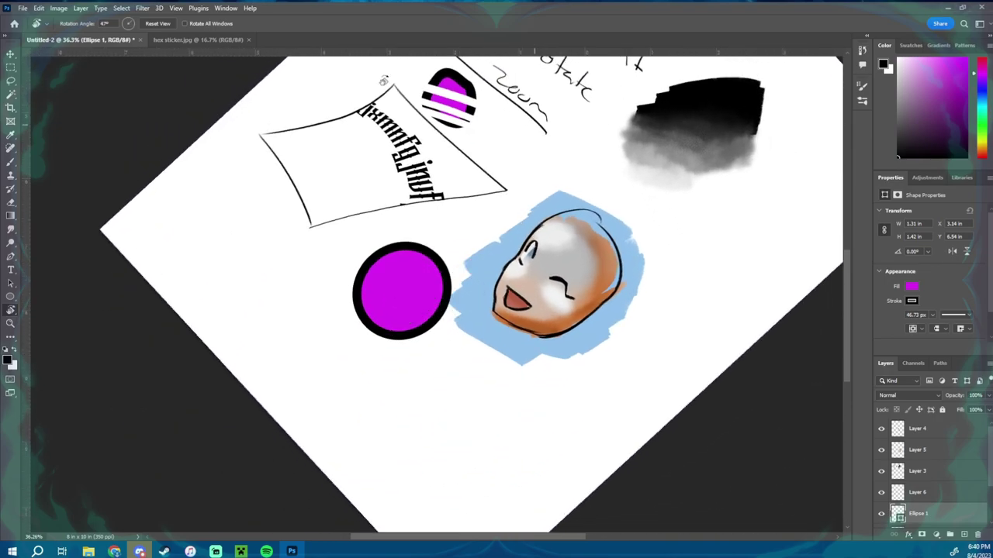
{"action": "left_click", "coordinate": [155, 24]}
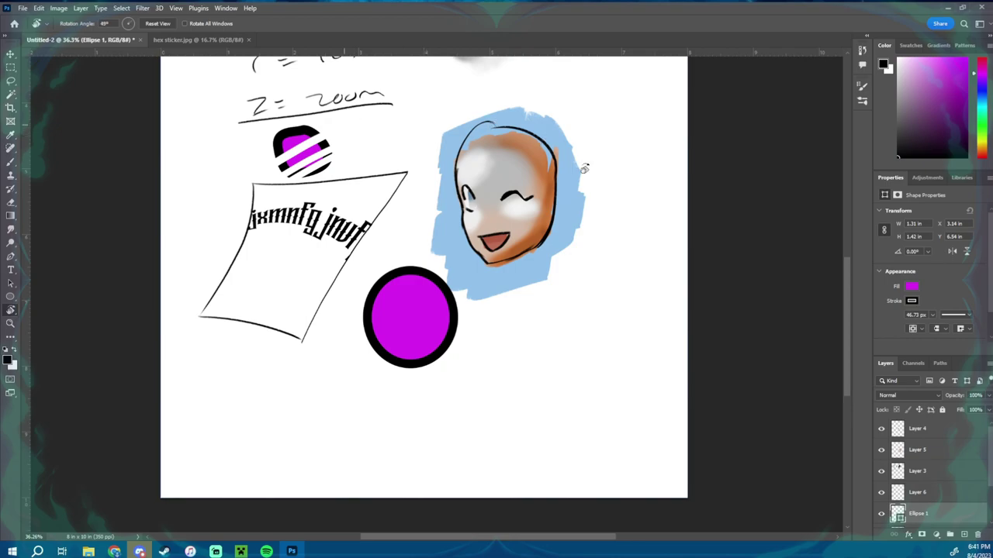
{"action": "left_click_drag", "start_coordinate": [587, 166], "coordinate": [575, 331]}
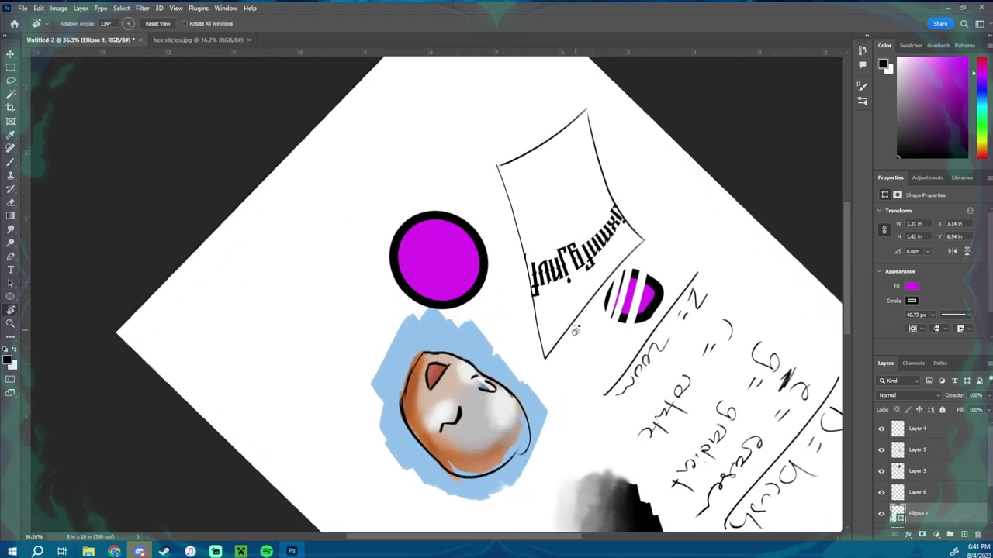
{"action": "key", "text": "b"}
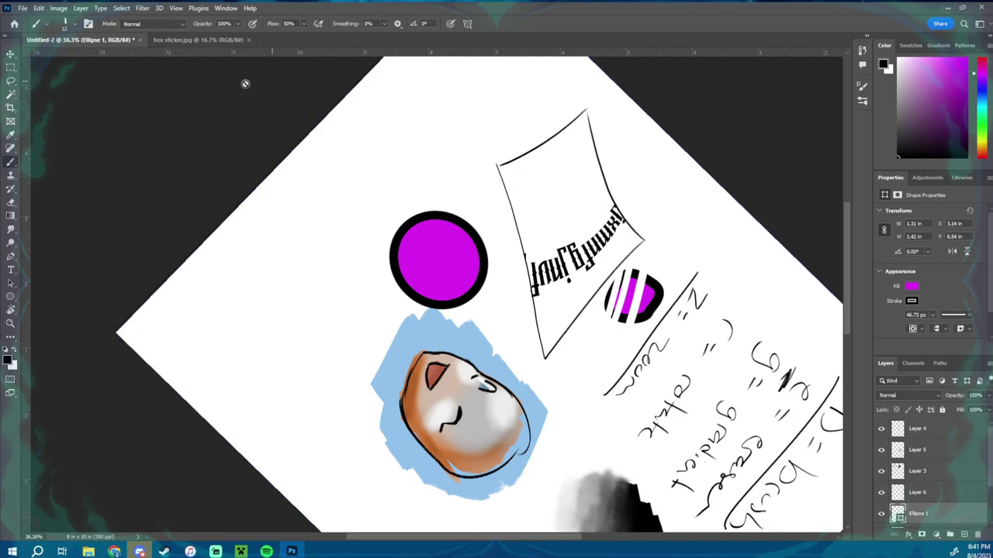
{"action": "key", "text": "e"}
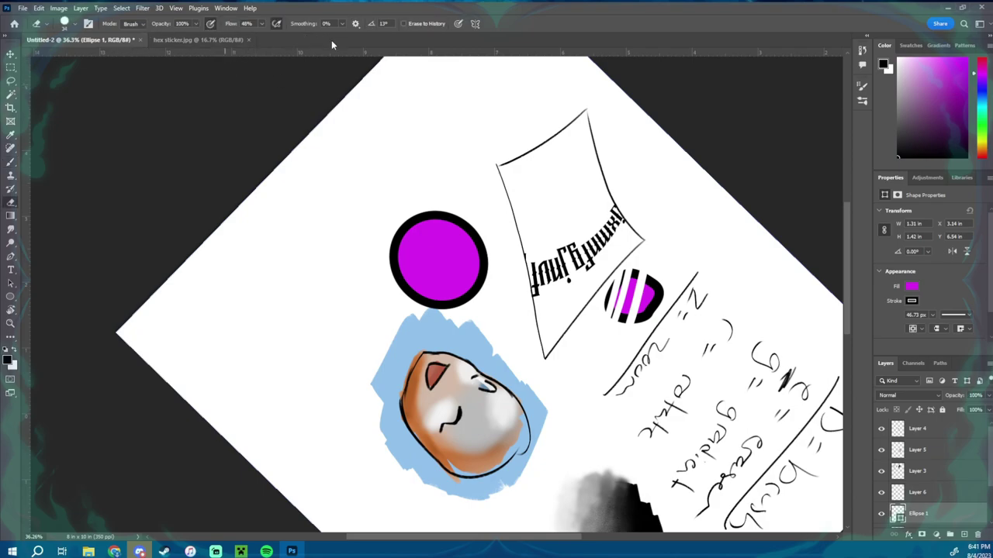
{"action": "key", "text": "r"}
{"action": "left_click", "coordinate": [150, 23]}
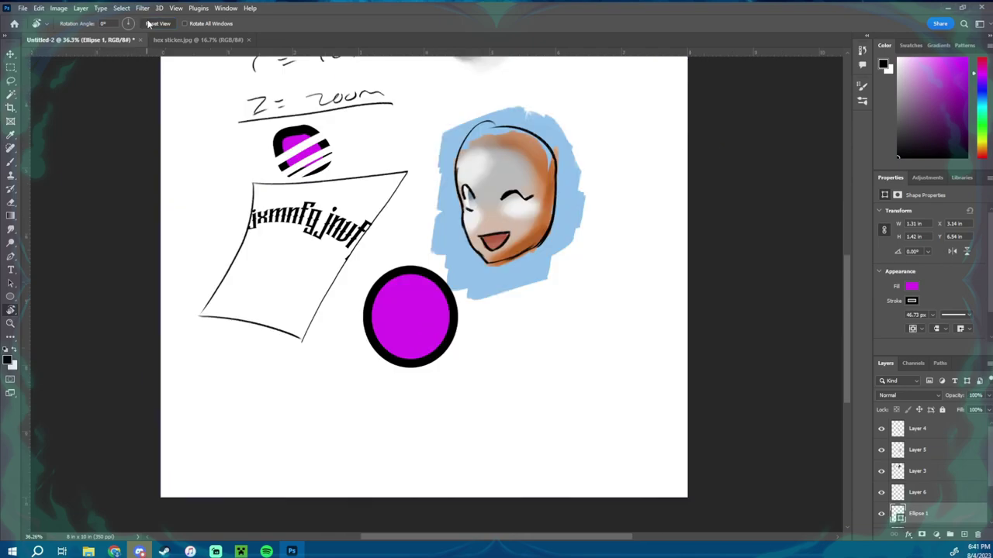
Add a horizontal guide about 1.2 in from the top, level with the 'B = brush' note.
{"action": "left_click", "coordinate": [10, 323]}
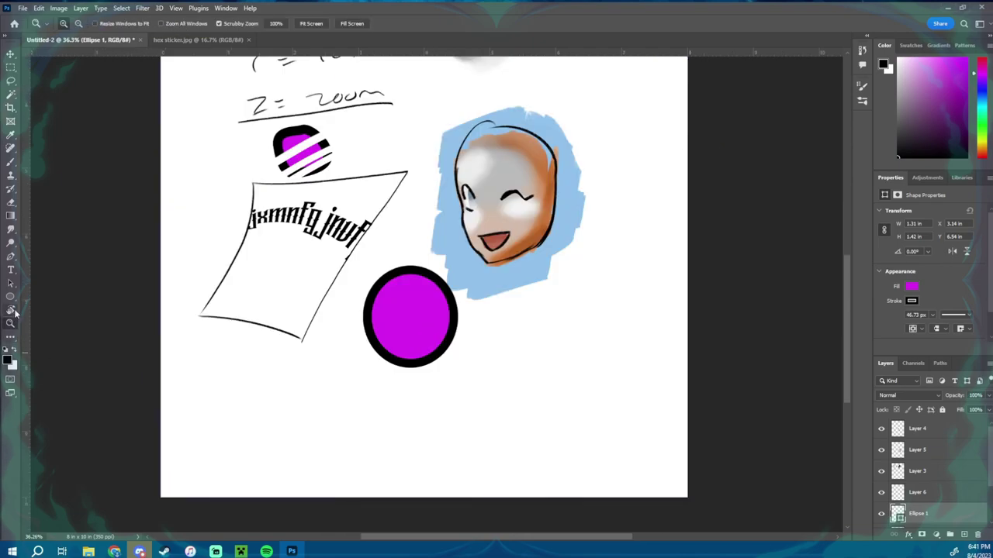
{"action": "mouse_move", "coordinate": [581, 277]}
{"action": "left_mouse_down"}
{"action": "mouse_move", "coordinate": [561, 332]}
{"action": "mouse_move", "coordinate": [512, 328]}
{"action": "left_mouse_up"}
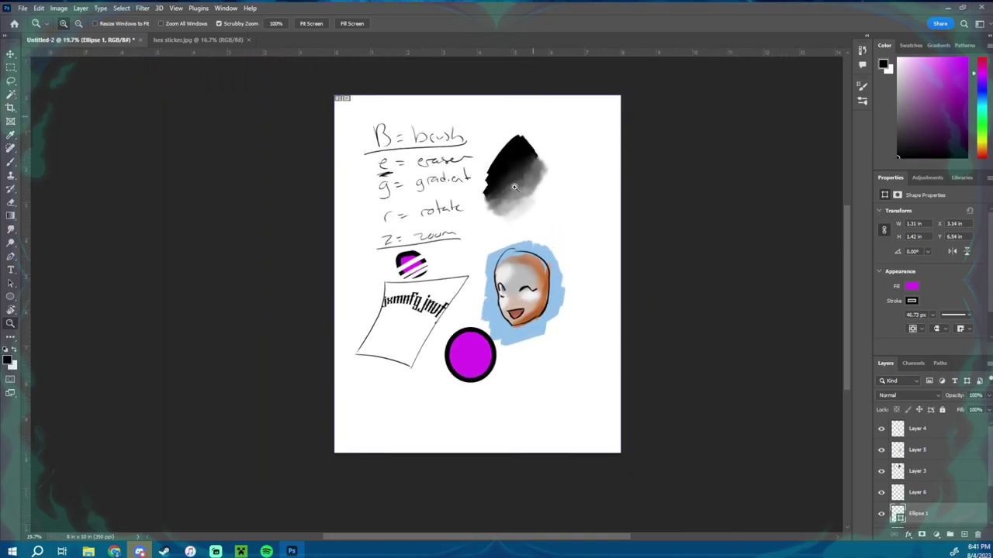
{"action": "left_click", "coordinate": [495, 221]}
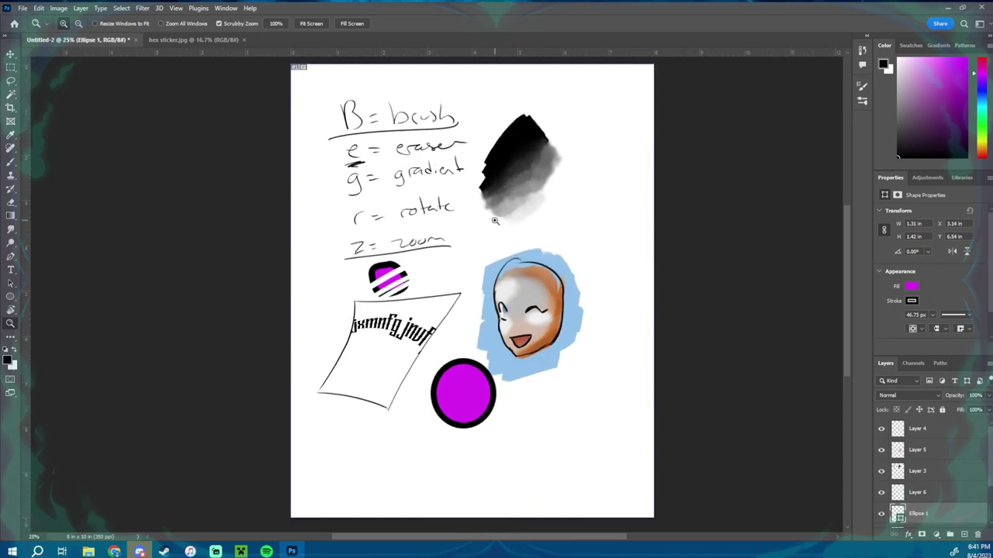
{"action": "left_click_drag", "start_coordinate": [495, 221], "coordinate": [513, 234]}
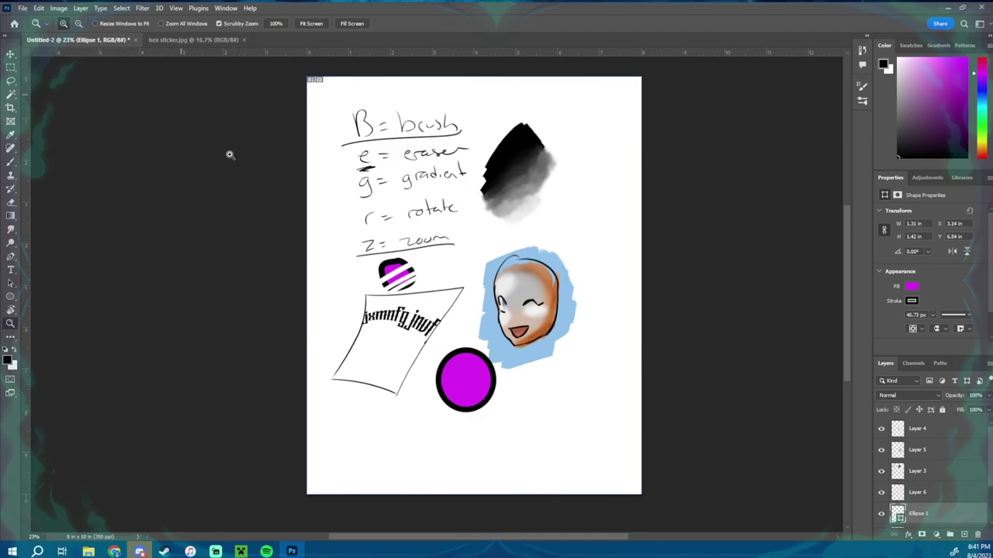
{"action": "left_click_drag", "start_coordinate": [389, 228], "coordinate": [523, 221]}
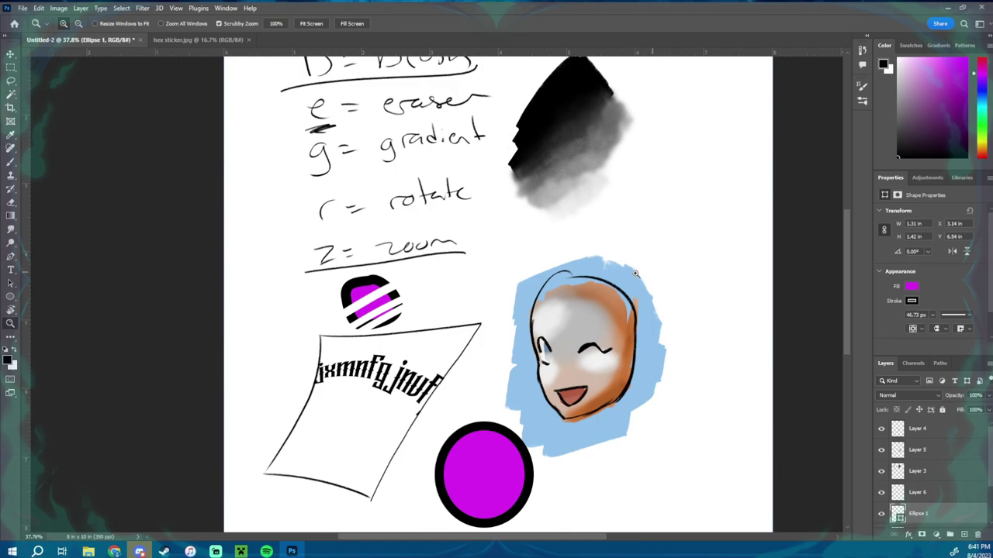
{"action": "left_click_drag", "start_coordinate": [650, 272], "coordinate": [468, 279]}
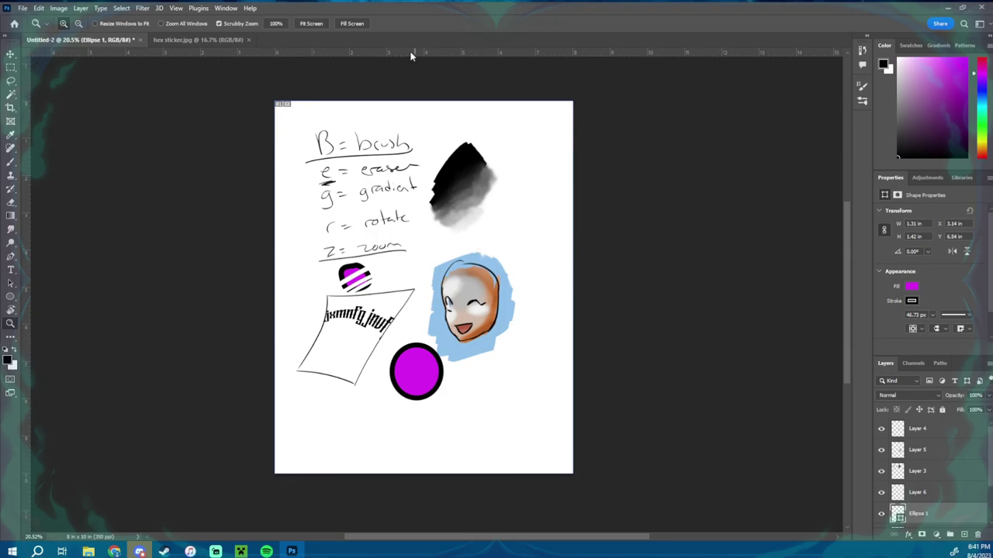
{"action": "left_click_drag", "start_coordinate": [412, 54], "coordinate": [417, 145]}
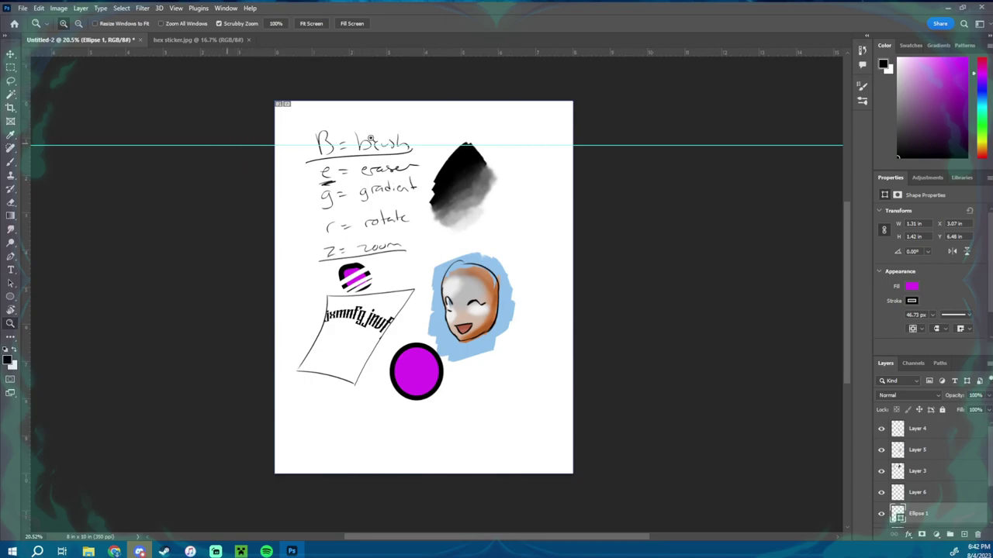
Paint a trial stroke along the guide on Layer 6, then undo it along with the guide.
{"action": "key", "text": "b"}
{"action": "left_click", "coordinate": [939, 496]}
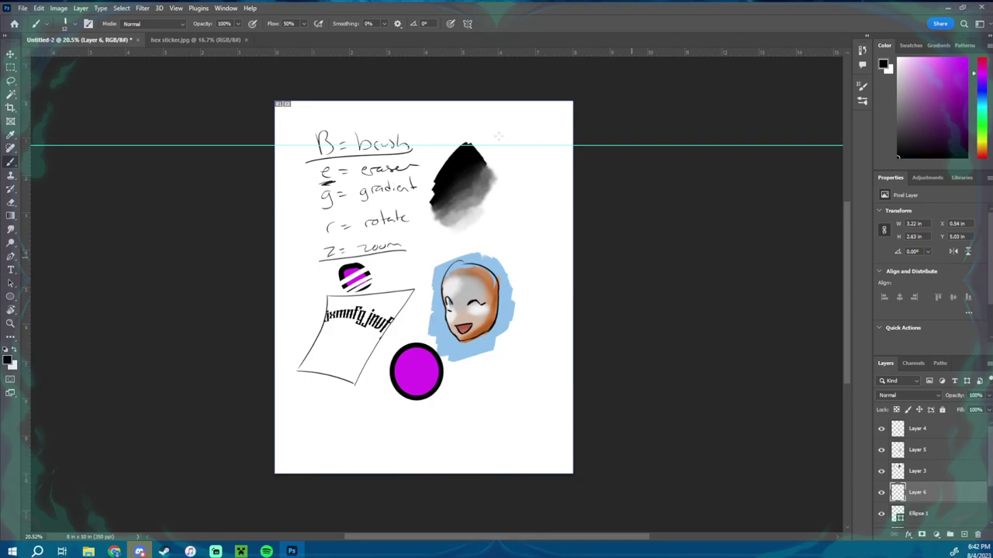
{"action": "mouse_move", "coordinate": [526, 142]}
{"action": "left_mouse_down"}
{"action": "mouse_move", "coordinate": [601, 166]}
{"action": "mouse_move", "coordinate": [567, 168]}
{"action": "mouse_move", "coordinate": [563, 155]}
{"action": "mouse_move", "coordinate": [547, 181]}
{"action": "left_mouse_up"}
{"action": "key", "text": "z"}
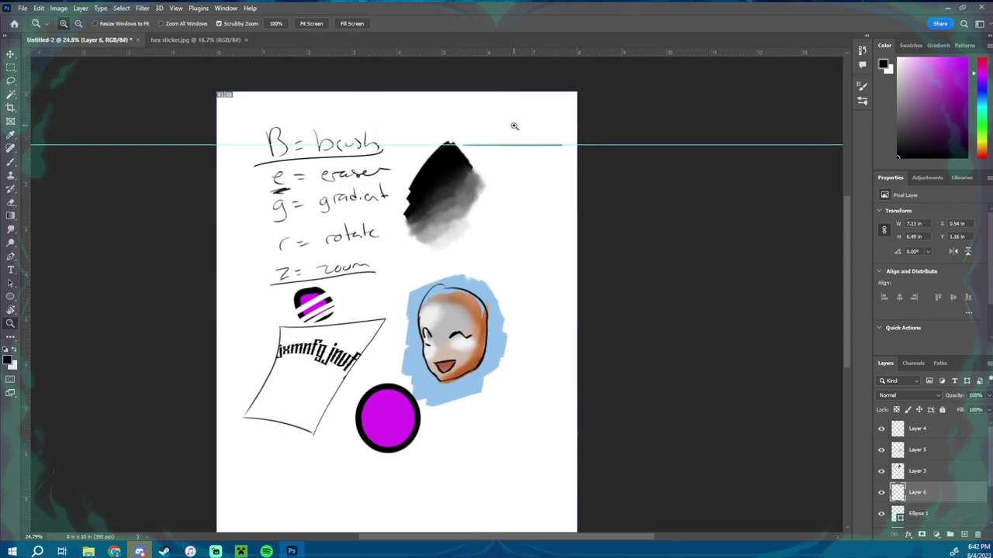
{"action": "key", "text": "ctrl+z"}
{"action": "key", "text": "ctrl+z"}
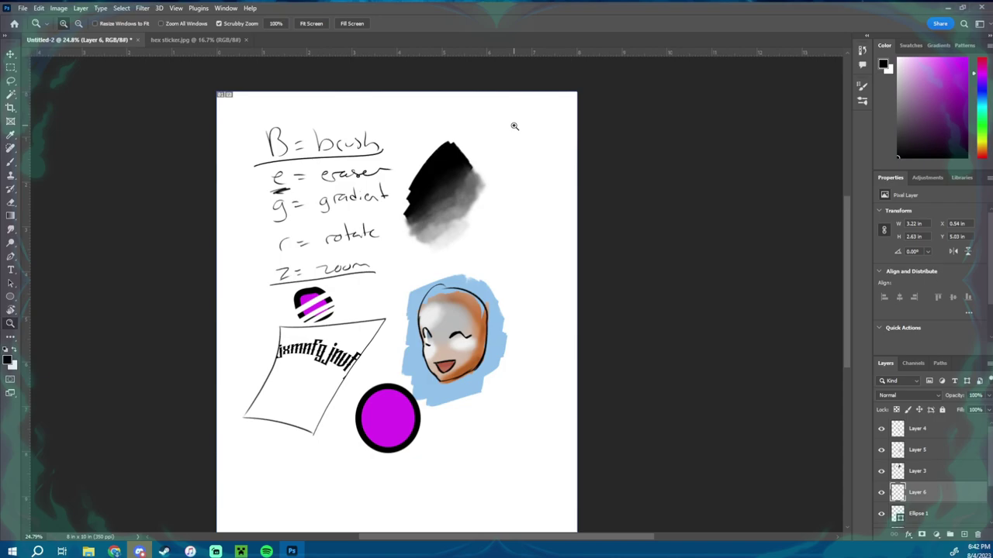
Brush a straight vertical line right of the gradient blob and a horizontal line across the page top.
{"action": "key", "text": "b"}
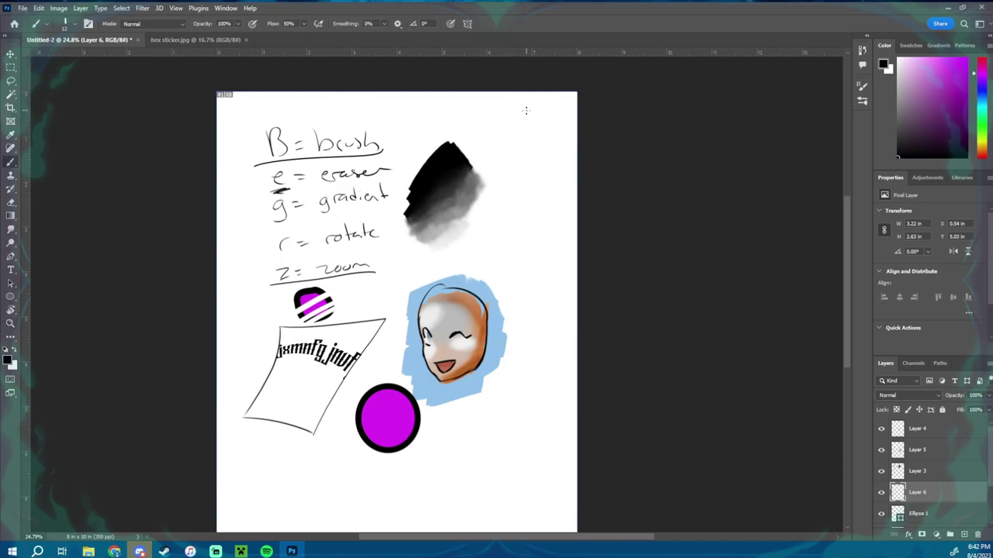
{"action": "left_click_drag", "start_coordinate": [511, 109], "coordinate": [512, 289]}
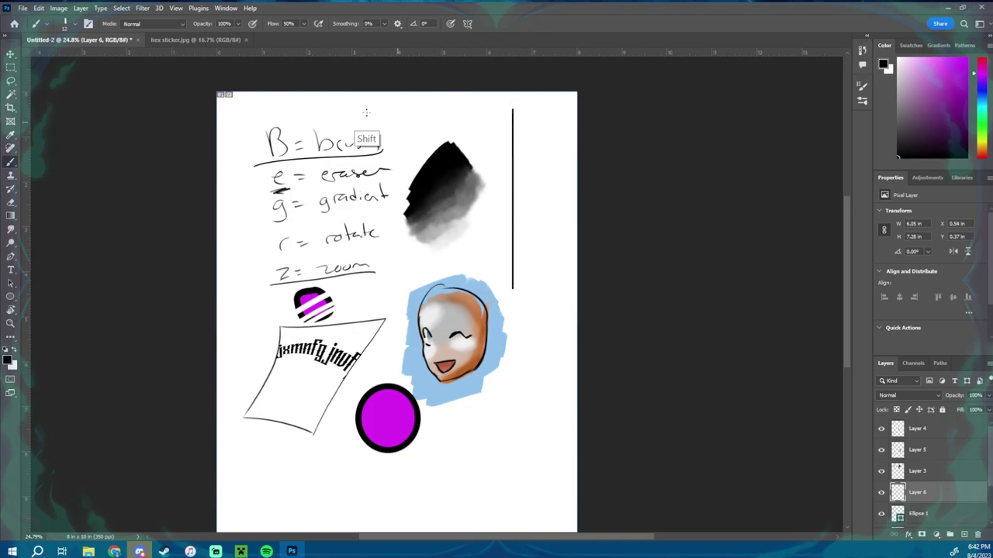
{"action": "left_click_drag", "start_coordinate": [366, 112], "coordinate": [564, 112]}
{"action": "left_click", "coordinate": [333, 112], "text": "shift"}
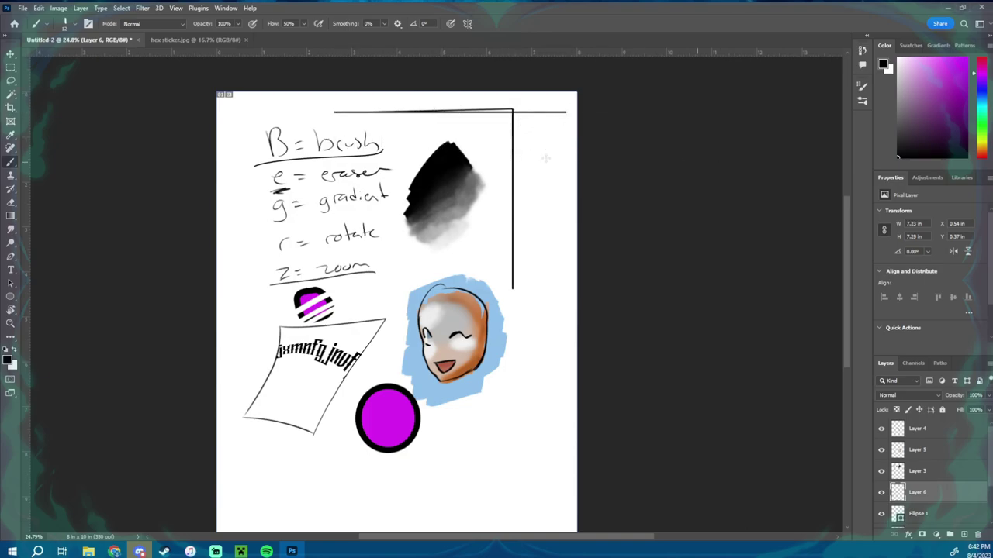
{"action": "scroll", "coordinate": [514, 133], "scroll_direction": "down", "scroll_amount": 2}
{"action": "scroll", "coordinate": [514, 133], "scroll_direction": "right", "scroll_amount": 2}
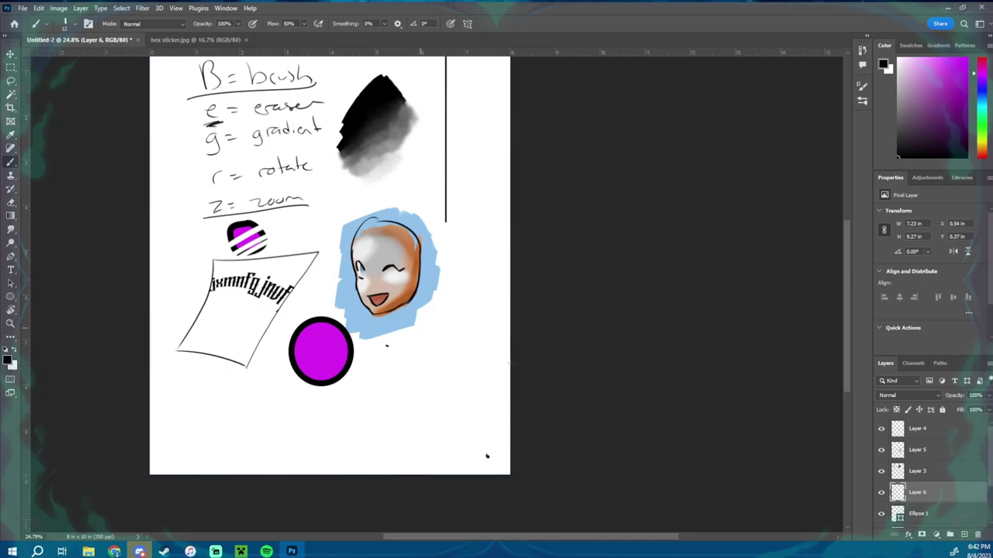
Shift-click a straight diagonal line from the dot below the face toward the lower right.
{"action": "key", "text": "shift"}
{"action": "left_click", "coordinate": [487, 456], "text": "shift"}
{"action": "left_click", "coordinate": [387, 347], "text": "shift"}
{"action": "left_click", "coordinate": [487, 456], "text": "shift"}
{"action": "scroll", "coordinate": [453, 299], "scroll_direction": "up", "scroll_amount": 2}
{"action": "scroll", "coordinate": [454, 298], "scroll_direction": "right", "scroll_amount": 2}
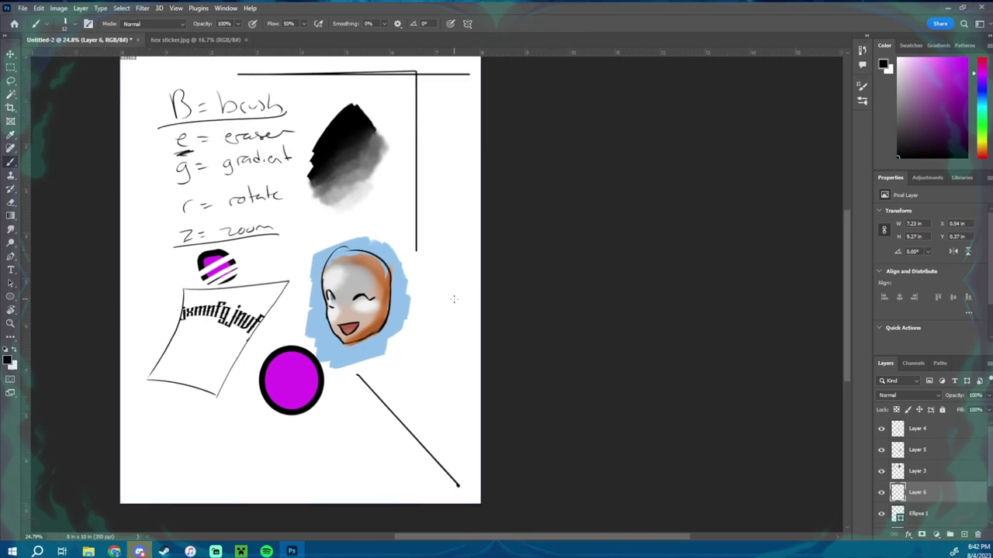
{"action": "key", "text": "z"}
{"action": "mouse_move", "coordinate": [455, 279]}
{"action": "left_mouse_down"}
{"action": "mouse_move", "coordinate": [426, 284]}
{"action": "mouse_move", "coordinate": [453, 296]}
{"action": "left_mouse_up"}
{"action": "scroll", "coordinate": [453, 296], "scroll_direction": "up", "scroll_amount": 1}
{"action": "scroll", "coordinate": [454, 296], "scroll_direction": "left", "scroll_amount": 1}
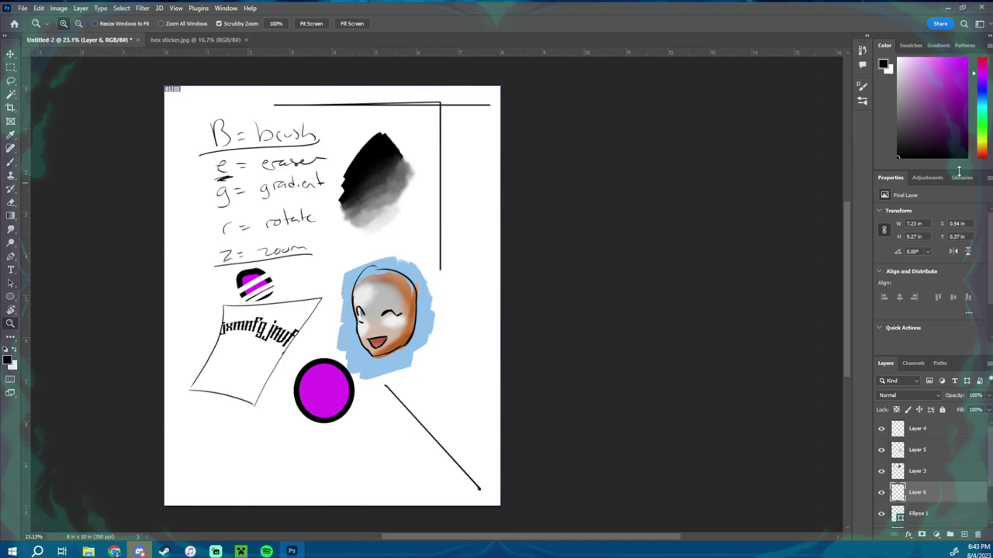
Enlarge the properties area and try the Brightness Cube, Color Wheel and Hue Cube colour views.
{"action": "left_click_drag", "start_coordinate": [958, 171], "coordinate": [960, 154]}
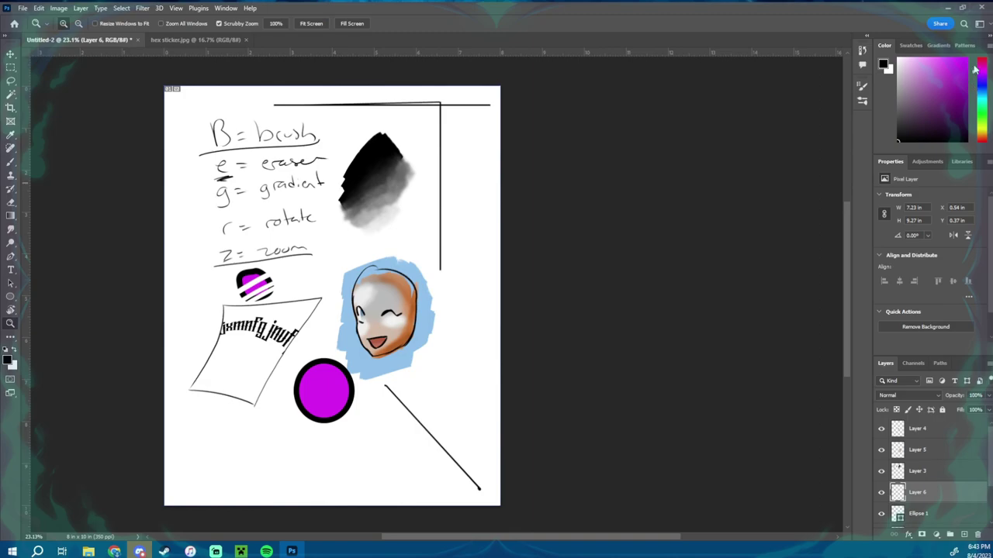
{"action": "left_click", "coordinate": [988, 47]}
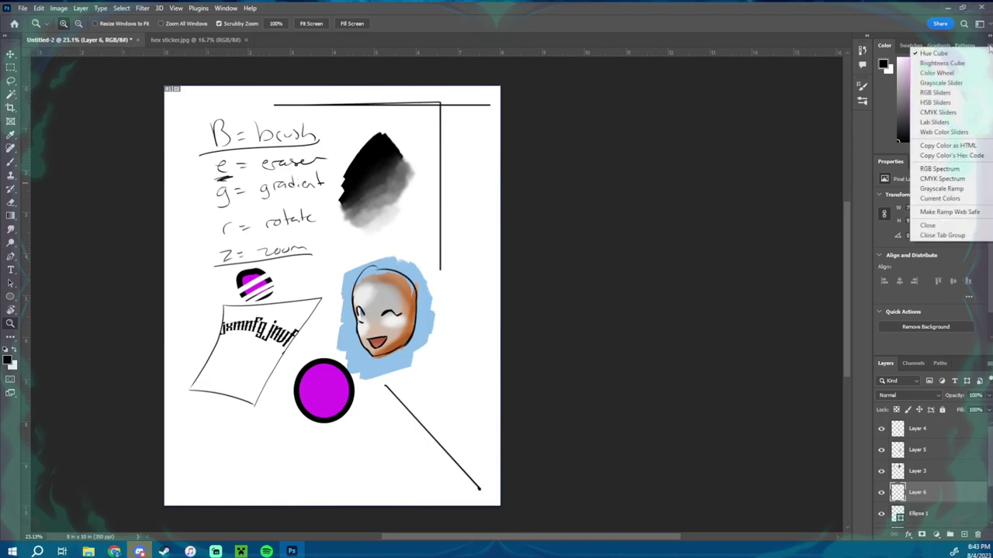
{"action": "left_click", "coordinate": [941, 63]}
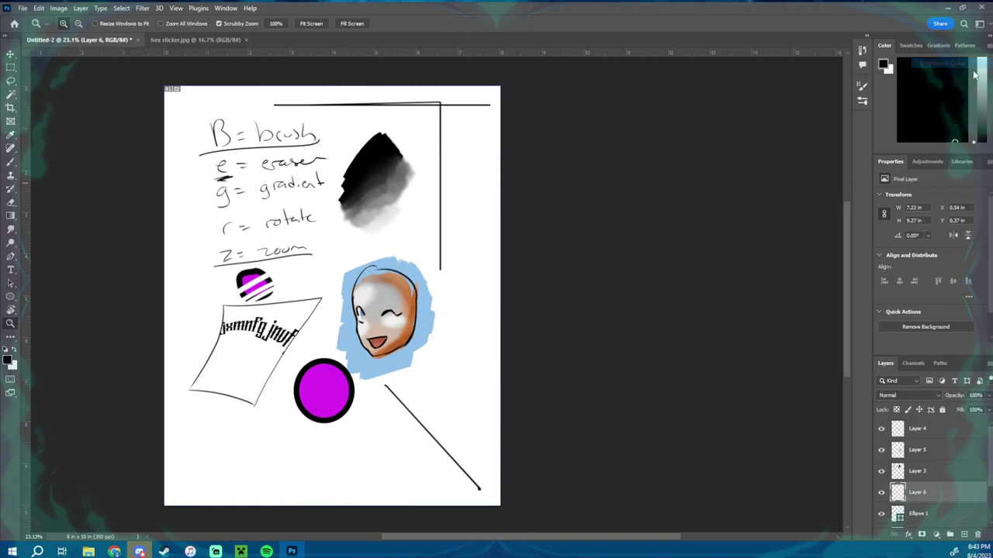
{"action": "left_click", "coordinate": [988, 48]}
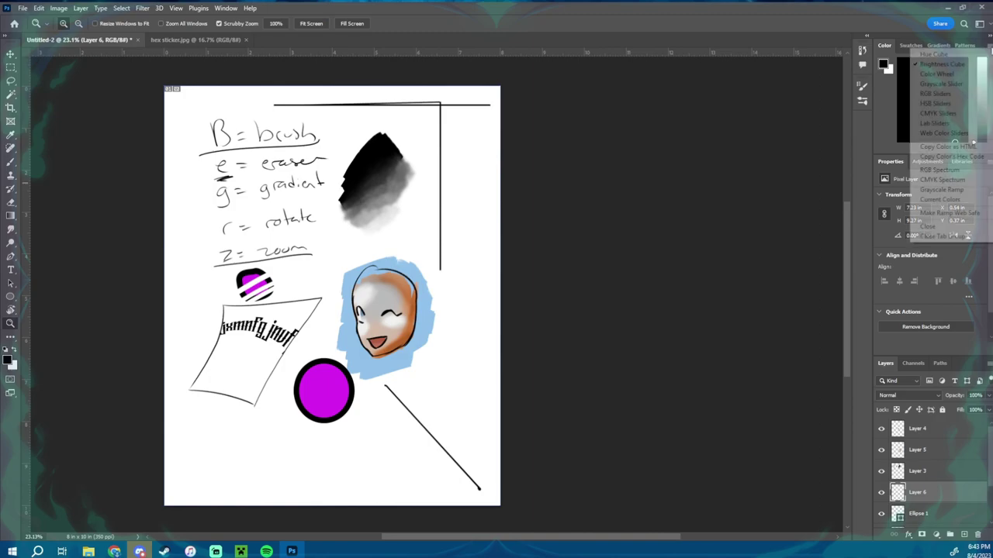
{"action": "left_click", "coordinate": [948, 73]}
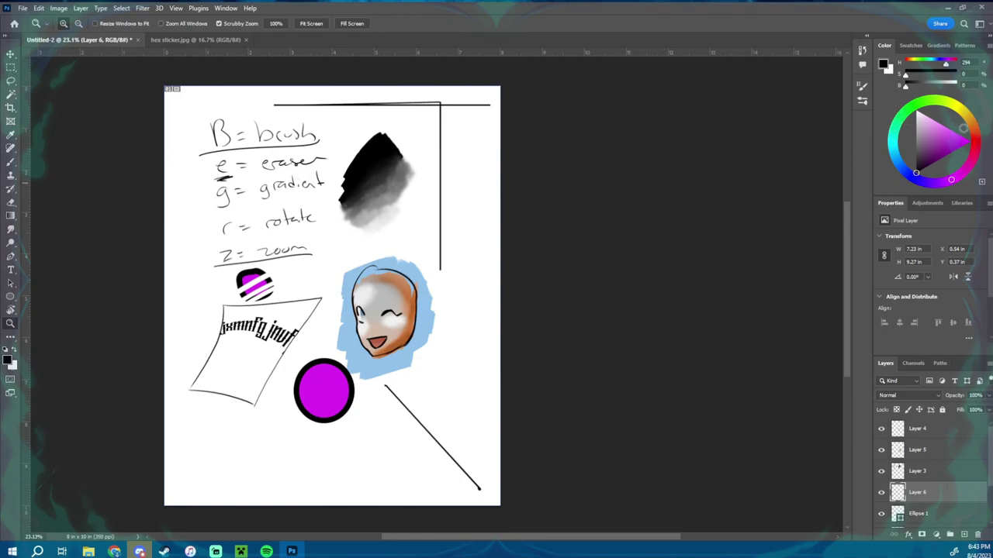
{"action": "left_click", "coordinate": [987, 47]}
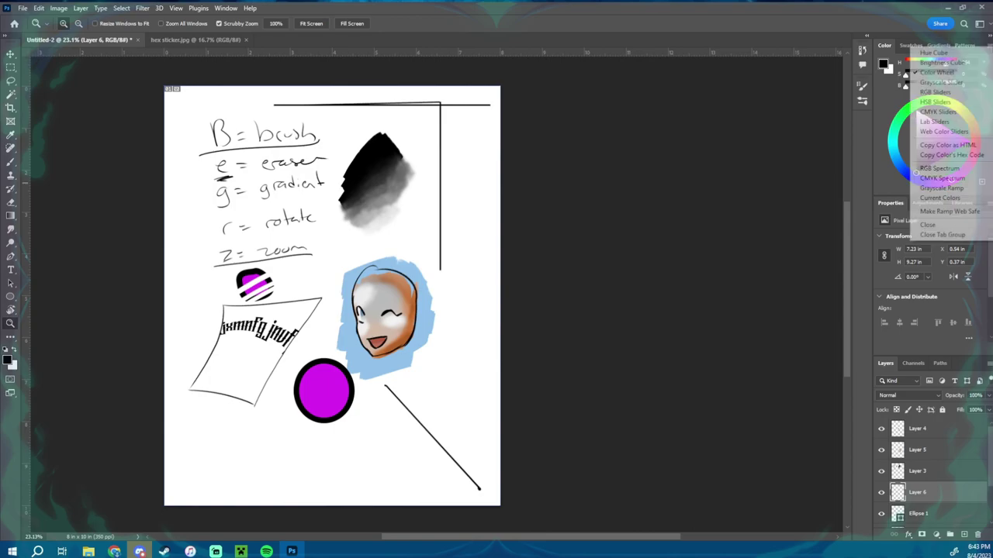
{"action": "left_click", "coordinate": [934, 52]}
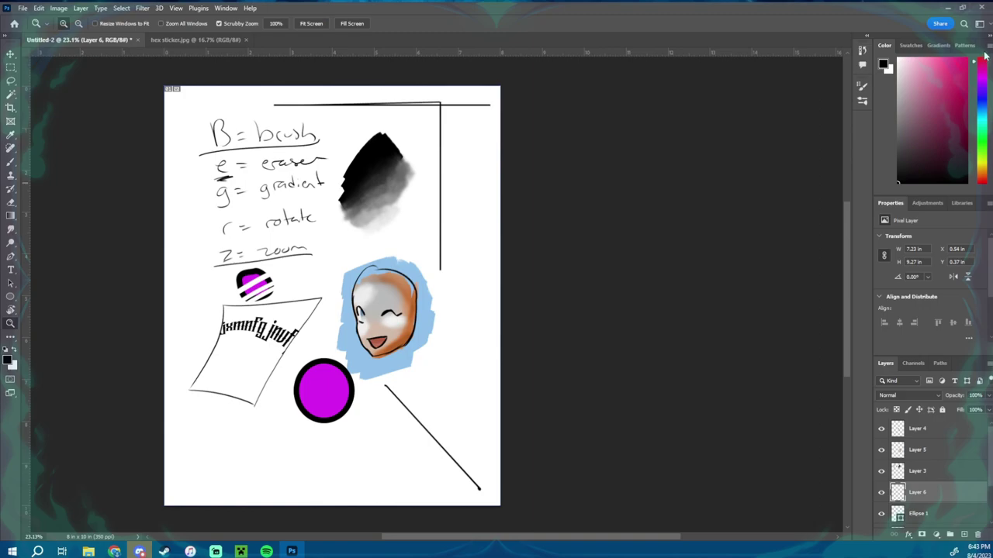
Pick red on the hue strip, then switch to the Color Wheel and set a magenta-red hue.
{"action": "left_click", "coordinate": [983, 59]}
{"action": "left_click_drag", "start_coordinate": [984, 177], "coordinate": [984, 195]}
{"action": "left_click", "coordinate": [987, 46]}
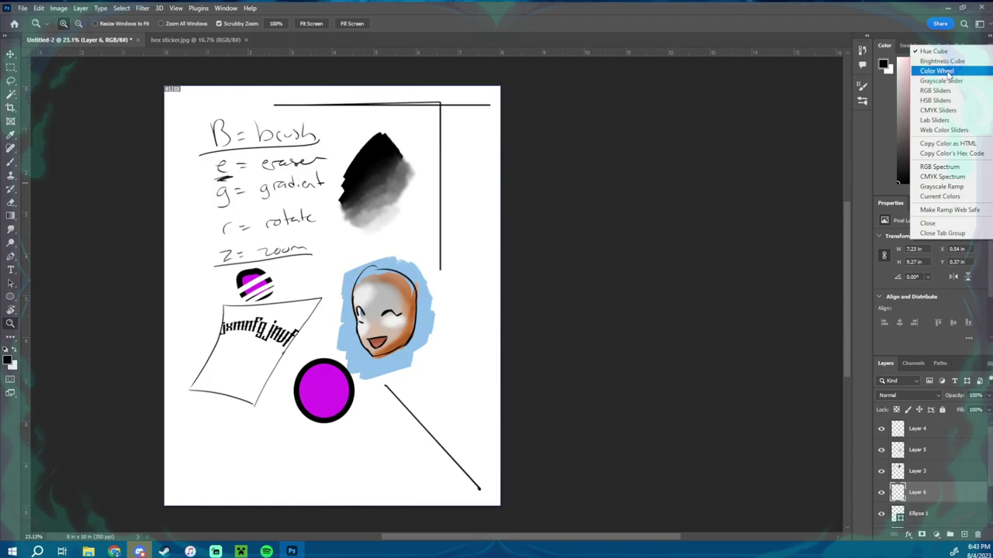
{"action": "left_click", "coordinate": [944, 73]}
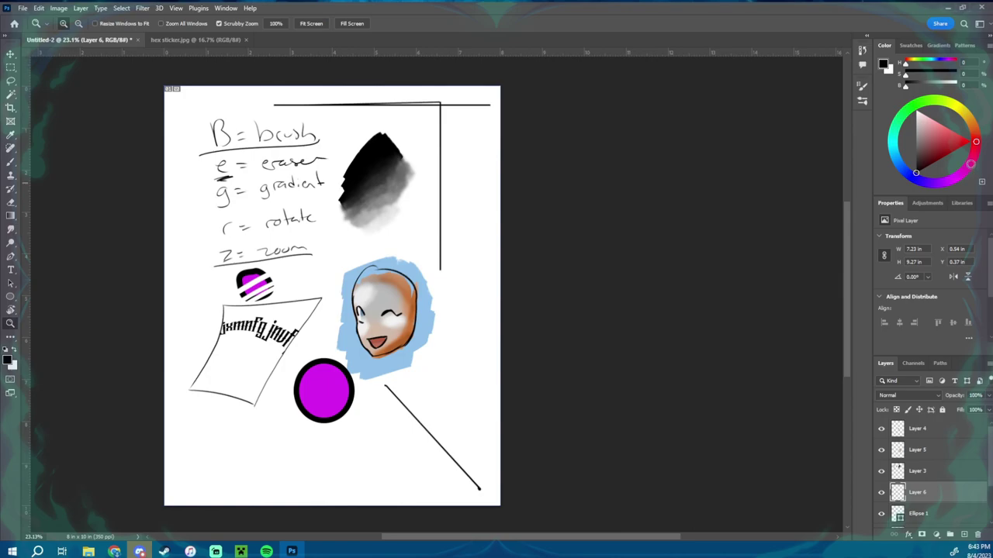
{"action": "mouse_move", "coordinate": [970, 165]}
{"action": "left_mouse_down"}
{"action": "mouse_move", "coordinate": [975, 144]}
{"action": "mouse_move", "coordinate": [969, 162]}
{"action": "mouse_move", "coordinate": [975, 147]}
{"action": "mouse_move", "coordinate": [972, 158]}
{"action": "mouse_move", "coordinate": [916, 172]}
{"action": "left_mouse_up"}
Set the foreground colour to vivid pinkish red (H 339, S 100, B 100).
{"action": "left_click", "coordinate": [925, 135]}
{"action": "left_click_drag", "start_coordinate": [926, 135], "coordinate": [910, 99]}
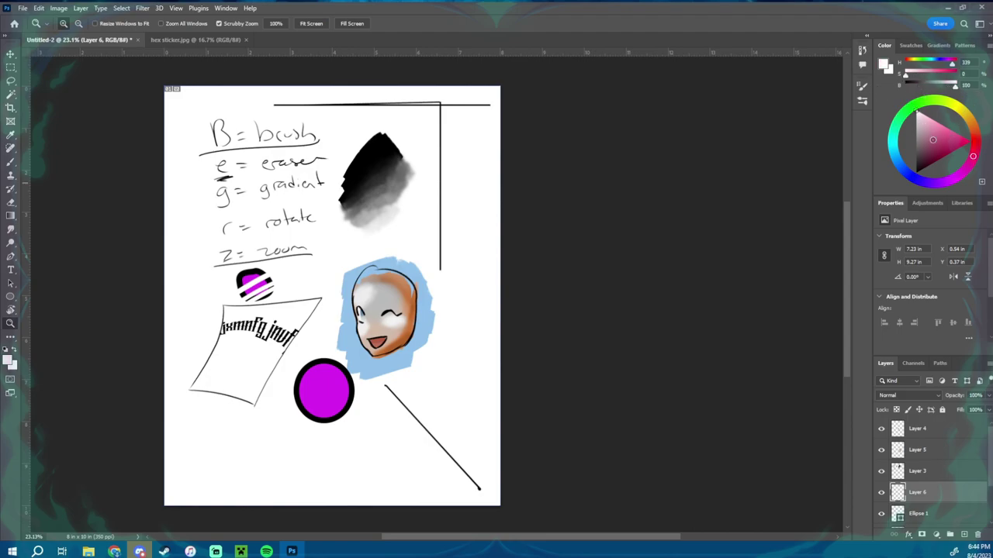
{"action": "left_click_drag", "start_coordinate": [933, 141], "coordinate": [971, 141]}
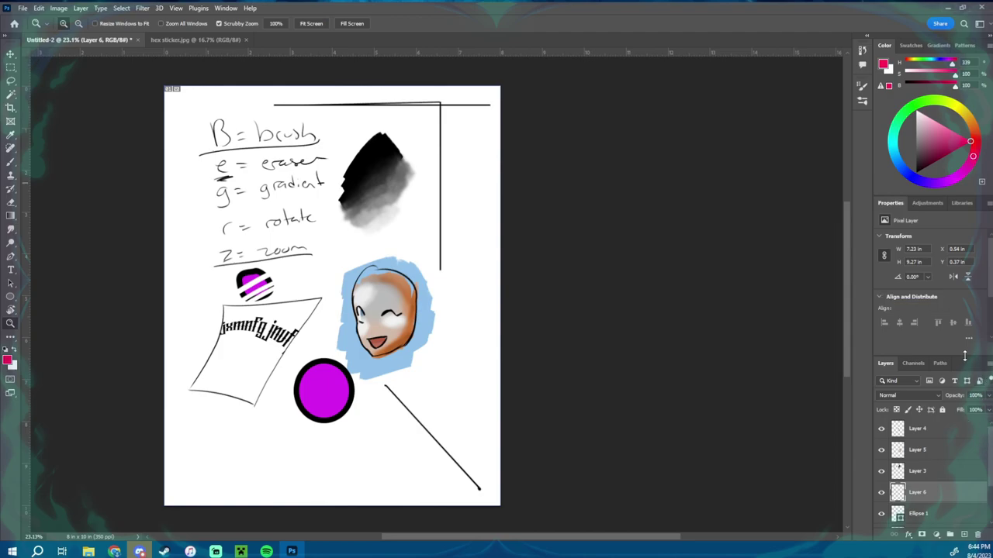
Enlarge the Layers panel to show more layers.
{"action": "left_click_drag", "start_coordinate": [970, 356], "coordinate": [979, 334]}
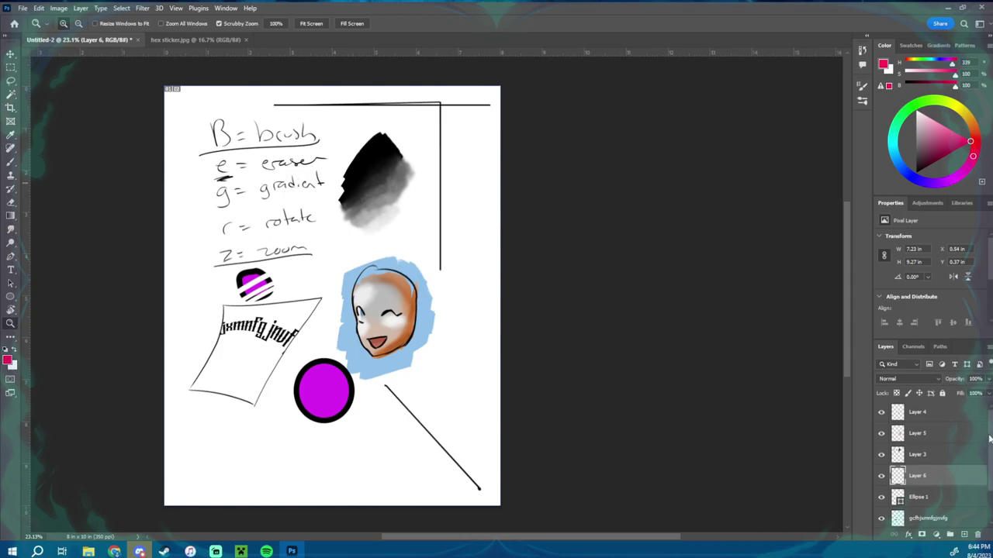
{"action": "scroll", "coordinate": [985, 466], "scroll_direction": "down", "scroll_amount": 2}
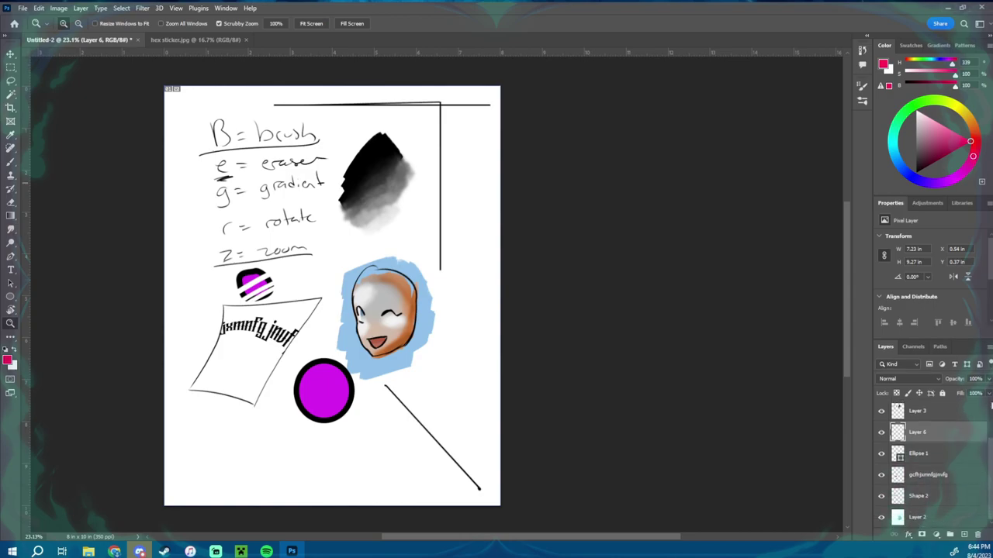
{"action": "scroll", "coordinate": [985, 458], "scroll_direction": "up", "scroll_amount": 2}
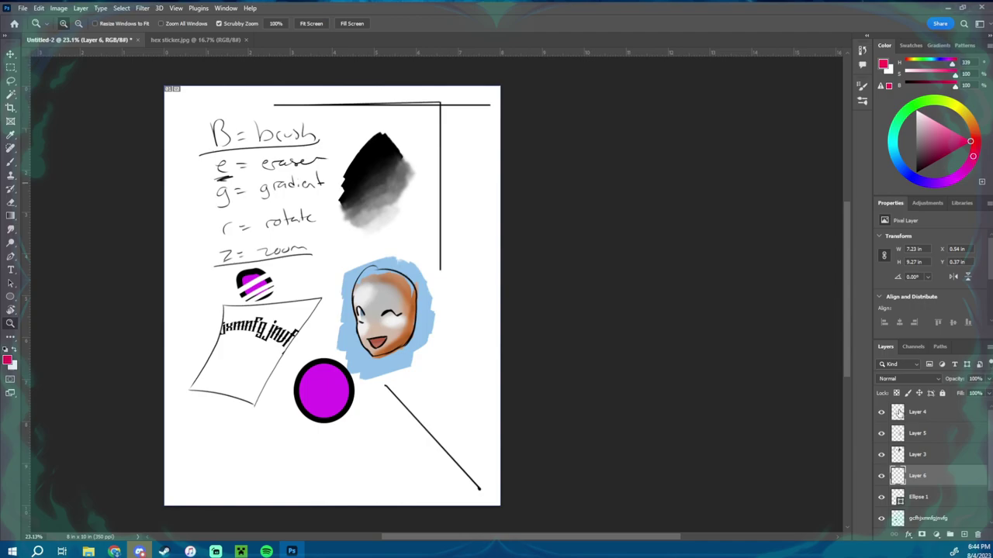
{"action": "left_click", "coordinate": [897, 415]}
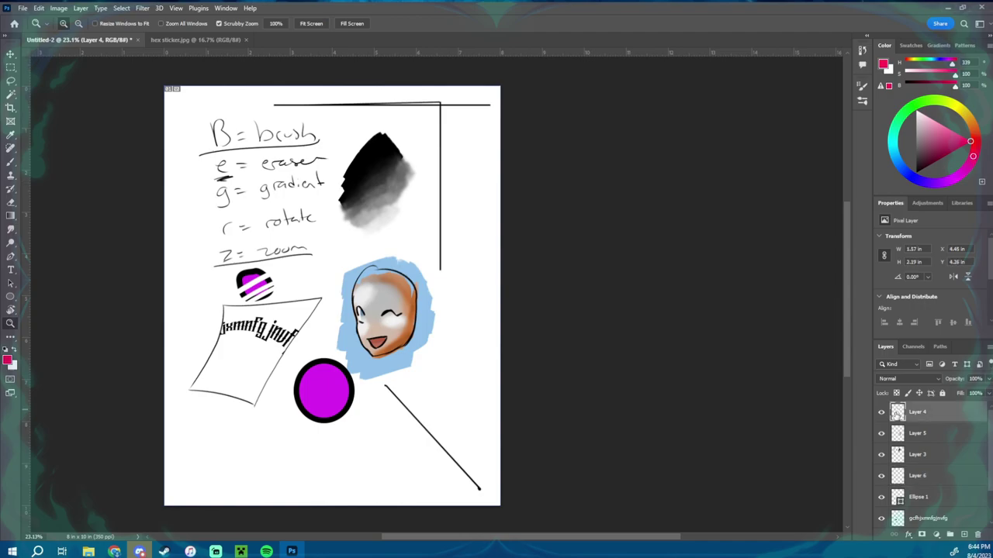
{"action": "double_click", "coordinate": [897, 414]}
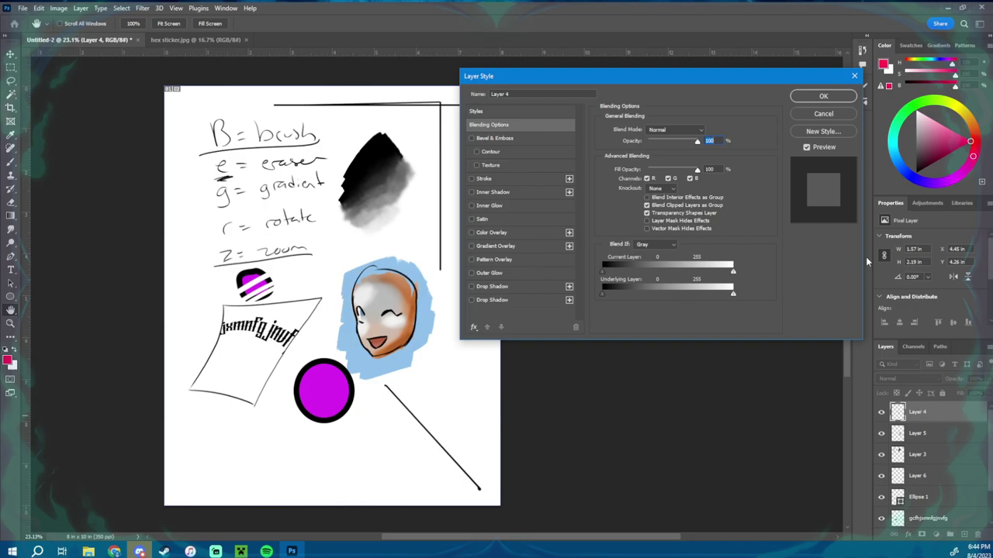
{"action": "left_click", "coordinate": [471, 286]}
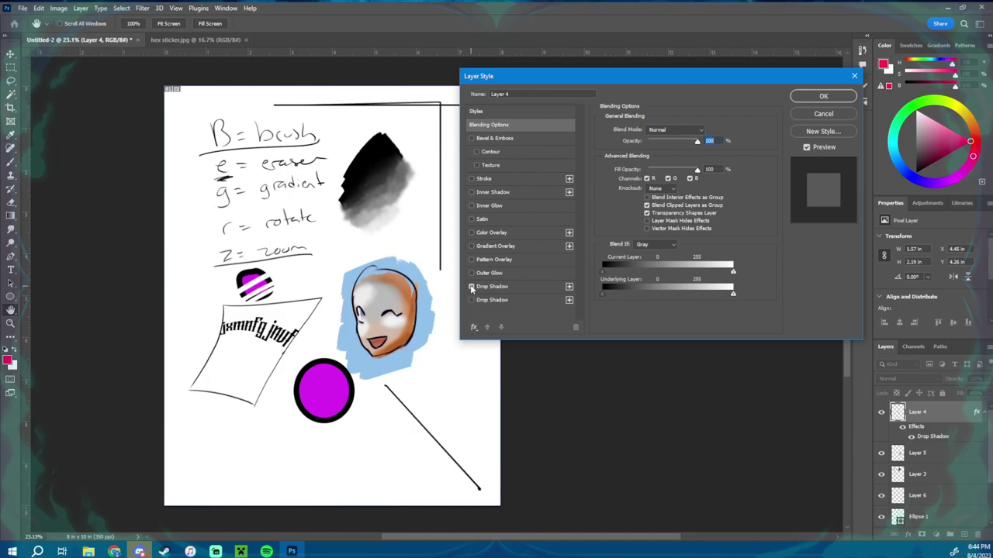
{"action": "left_click", "coordinate": [471, 299]}
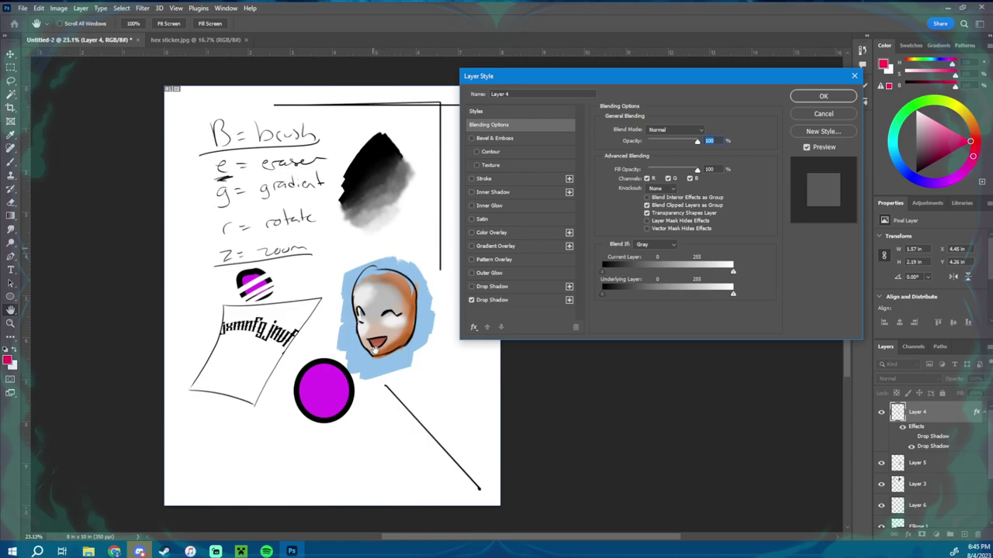
{"action": "left_click", "coordinate": [503, 300]}
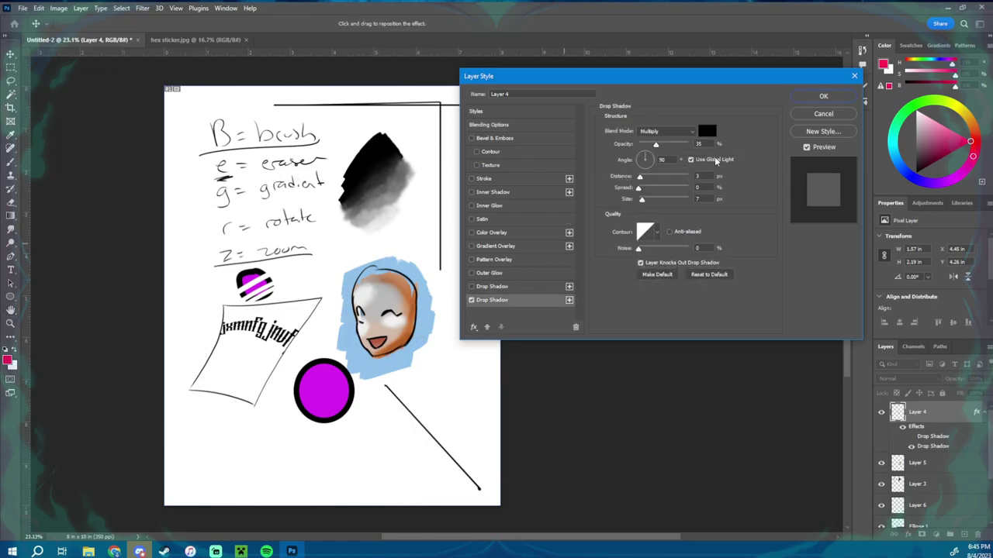
{"action": "left_click", "coordinate": [654, 177]}
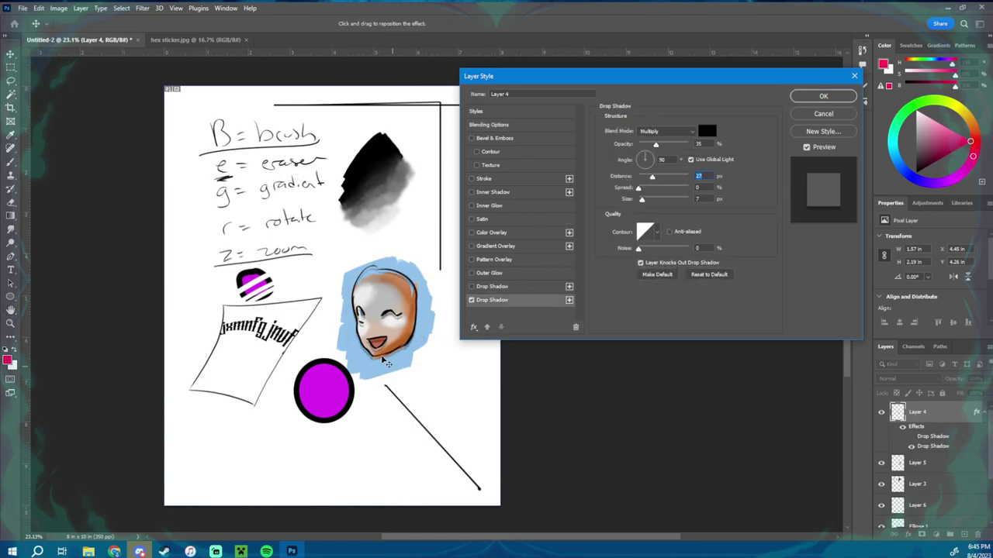
{"action": "left_click", "coordinate": [470, 300]}
{"action": "left_click", "coordinate": [471, 138]}
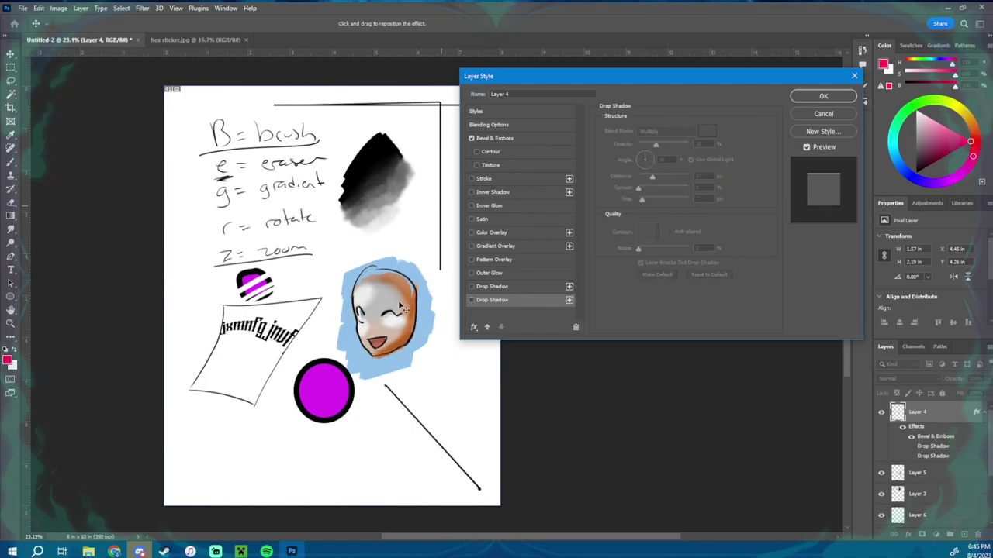
{"action": "left_click", "coordinate": [471, 138]}
{"action": "left_click", "coordinate": [823, 114]}
{"action": "key", "text": "z"}
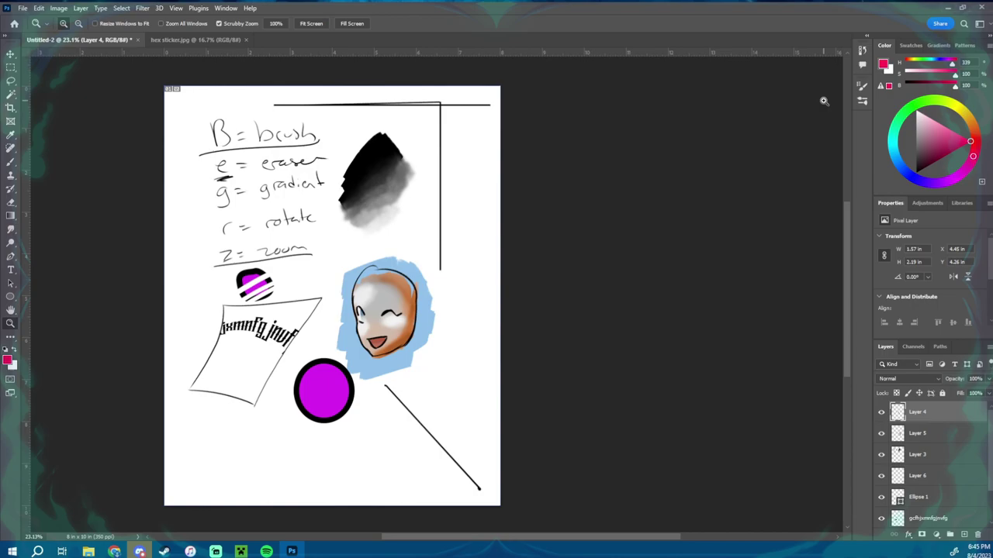
Browse the Channels and Paths panels, then toggle Layer 3 and Ellipse 1 visibility off and on.
{"action": "left_click", "coordinate": [915, 346]}
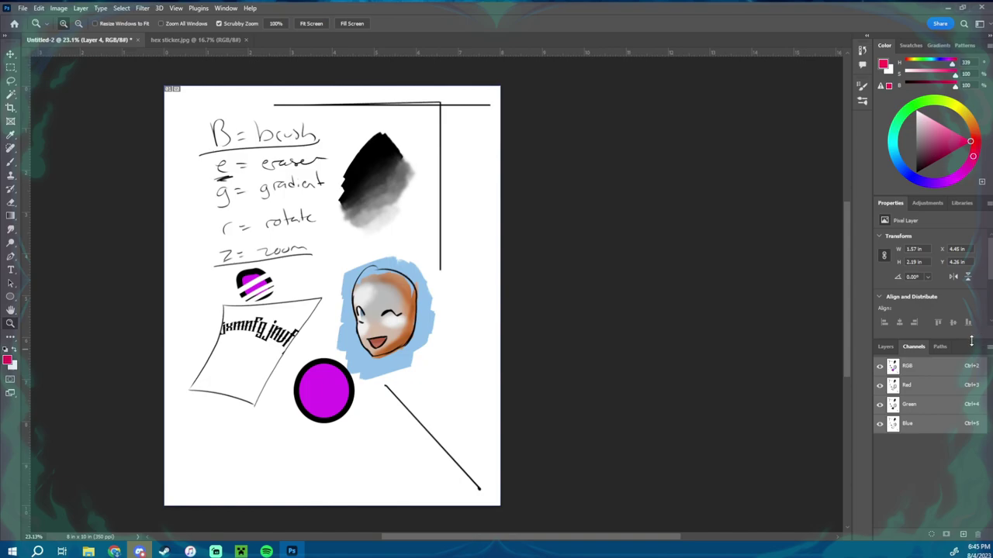
{"action": "left_click", "coordinate": [939, 346]}
{"action": "left_click", "coordinate": [915, 346]}
{"action": "left_click", "coordinate": [885, 347]}
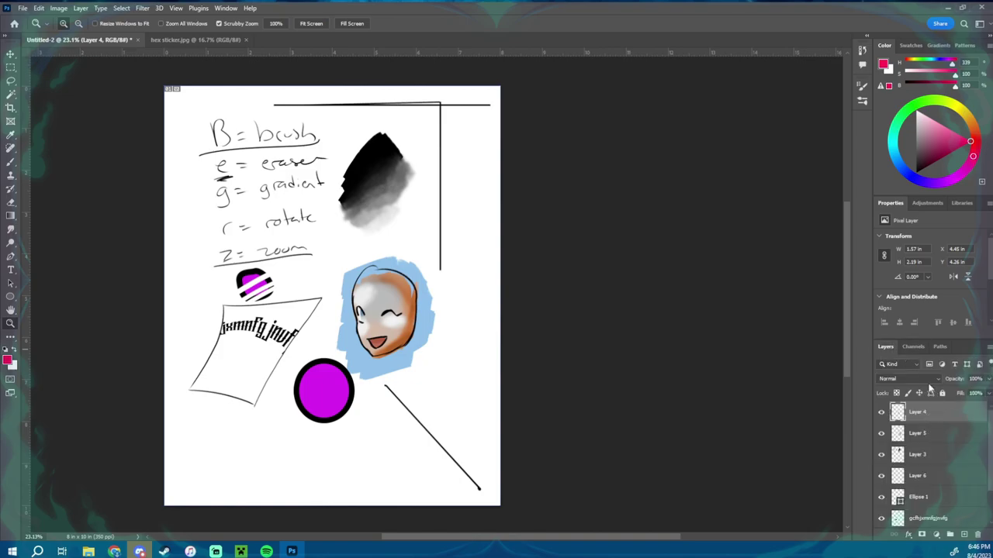
{"action": "left_click", "coordinate": [881, 456]}
{"action": "left_click", "coordinate": [881, 455]}
{"action": "left_click", "coordinate": [881, 497]}
{"action": "left_click", "coordinate": [881, 497]}
Rasterize the Ellipse 1 layer and select Layer 5.
{"action": "right_click", "coordinate": [915, 499]}
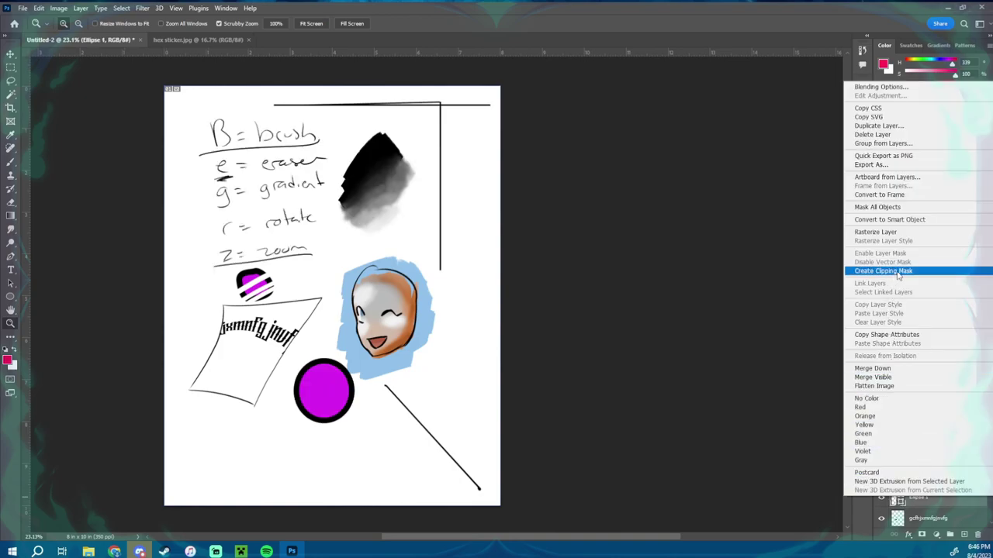
{"action": "left_click", "coordinate": [892, 232]}
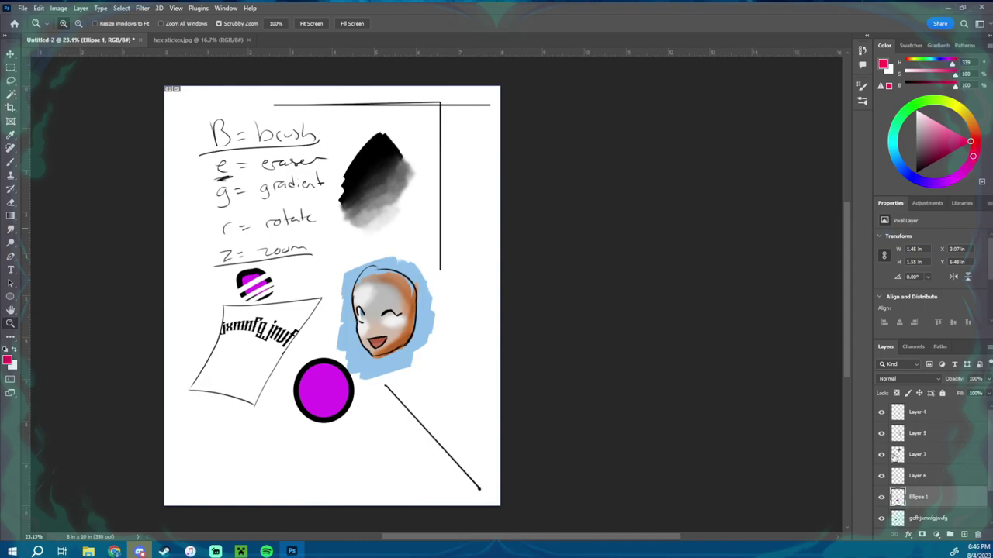
{"action": "left_click", "coordinate": [958, 435]}
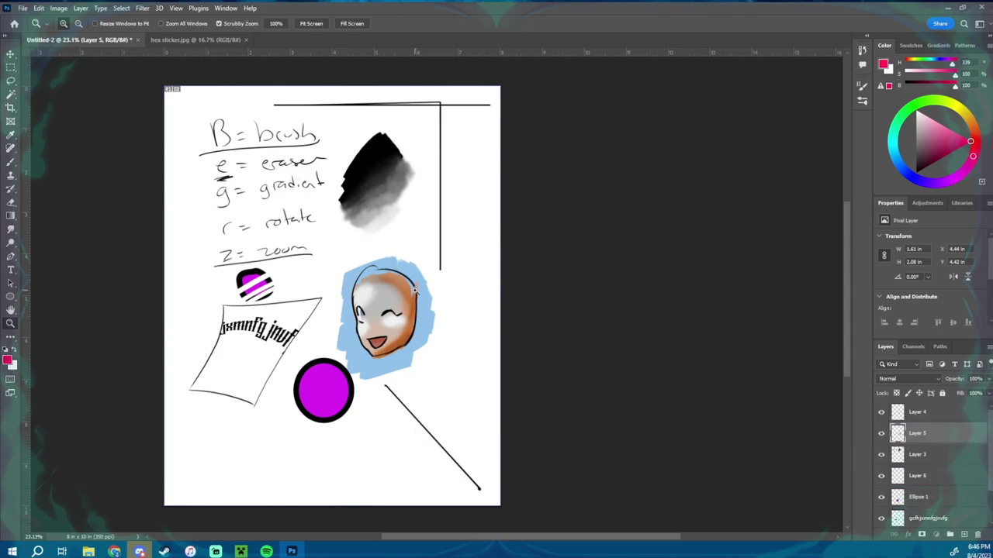
Zoom in on the face, try cyan and red brush strokes along its outline, then undo them.
{"action": "left_click_drag", "start_coordinate": [419, 295], "coordinate": [535, 235]}
{"action": "left_click", "coordinate": [892, 142]}
{"action": "key", "text": "b"}
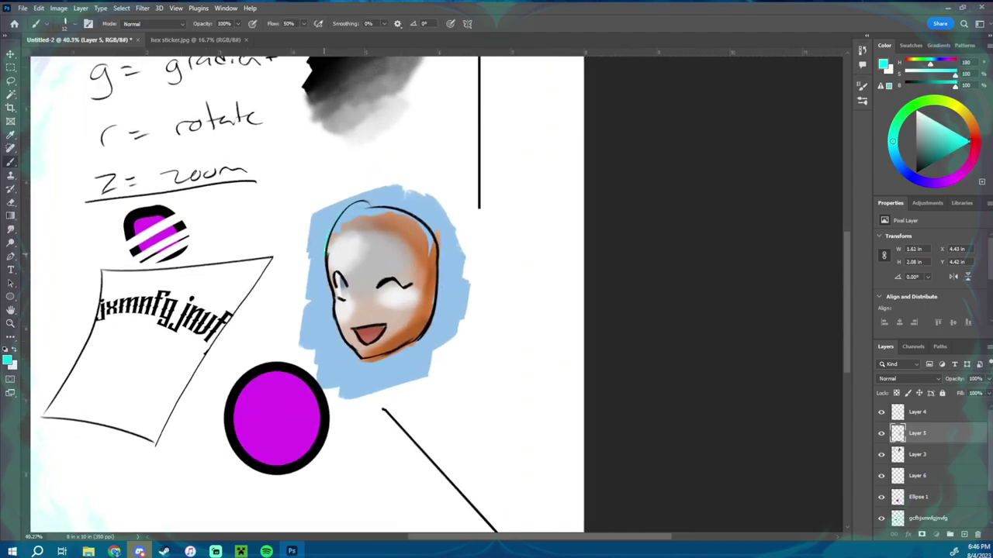
{"action": "left_click_drag", "start_coordinate": [326, 248], "coordinate": [326, 281]}
{"action": "left_click", "coordinate": [972, 141]}
{"action": "mouse_move", "coordinate": [440, 245]}
{"action": "left_mouse_down"}
{"action": "mouse_move", "coordinate": [442, 290]}
{"action": "mouse_move", "coordinate": [417, 343]}
{"action": "left_mouse_up"}
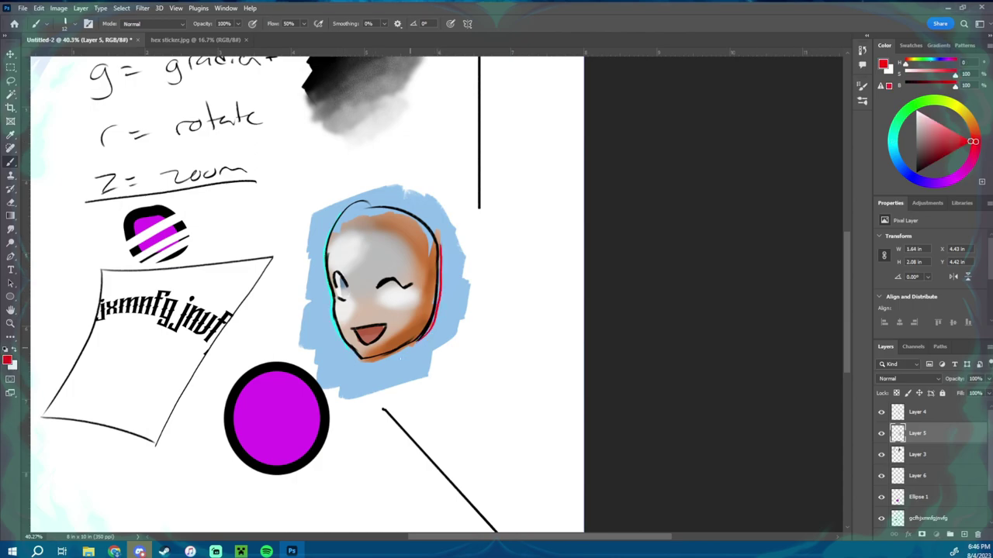
{"action": "key", "text": "ctrl+z"}
{"action": "key", "text": "ctrl+z"}
Merge Layer 4 down into Layer 5.
{"action": "right_click", "coordinate": [931, 416]}
{"action": "left_click", "coordinate": [915, 411]}
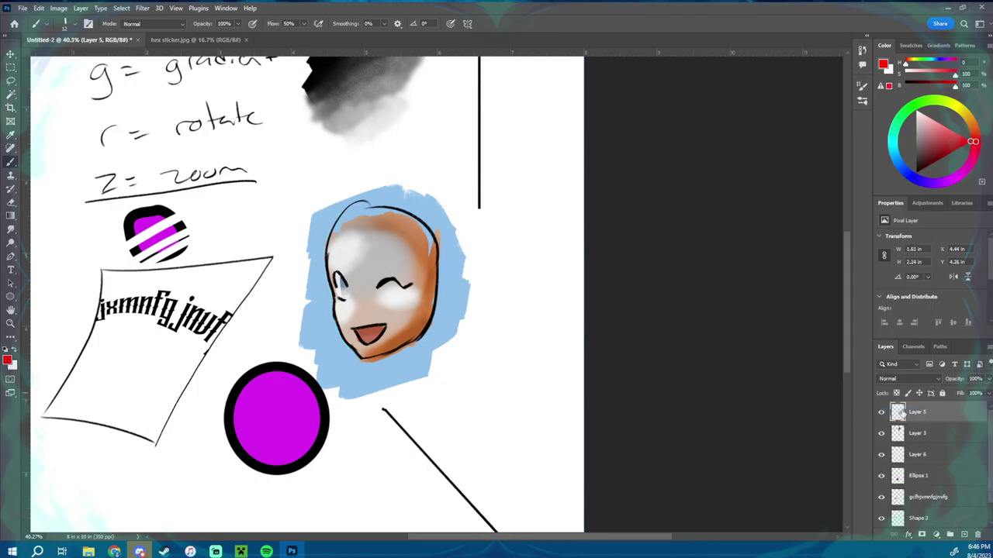
{"action": "left_click_drag", "start_coordinate": [933, 415], "coordinate": [951, 433]}
Duplicate the face layer twice and open Layer 5 copy's blending options.
{"action": "key", "text": "ctrl+j"}
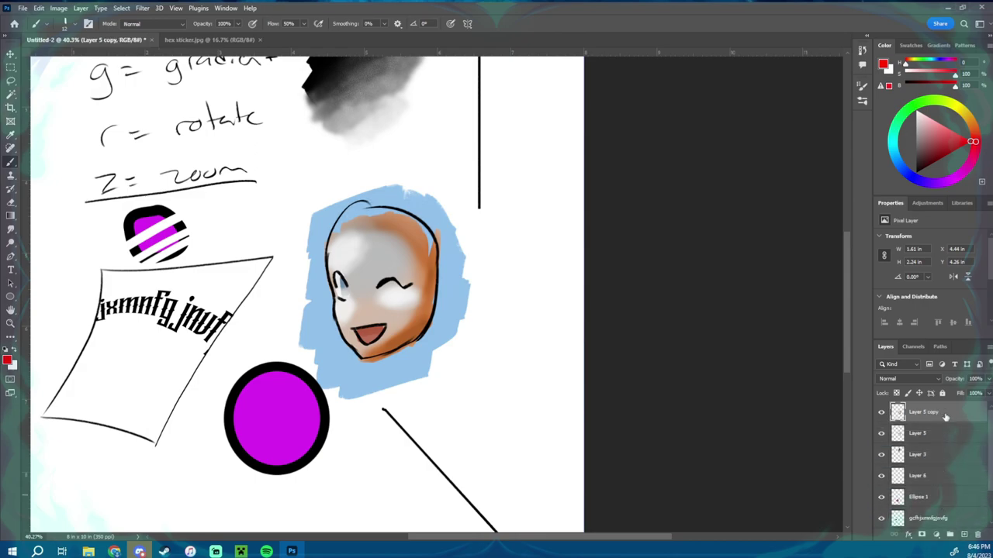
{"action": "key", "text": "ctrl+j"}
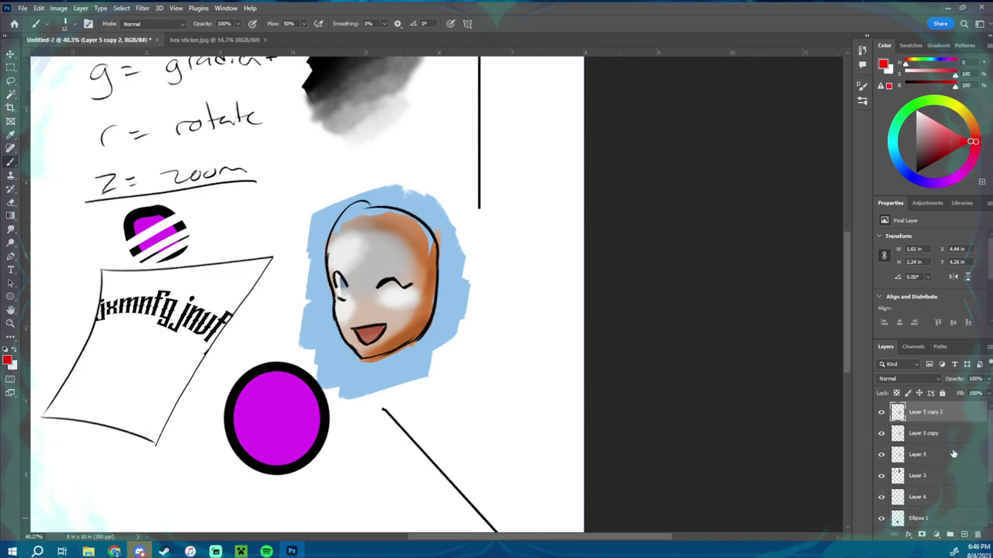
{"action": "left_click", "coordinate": [915, 436]}
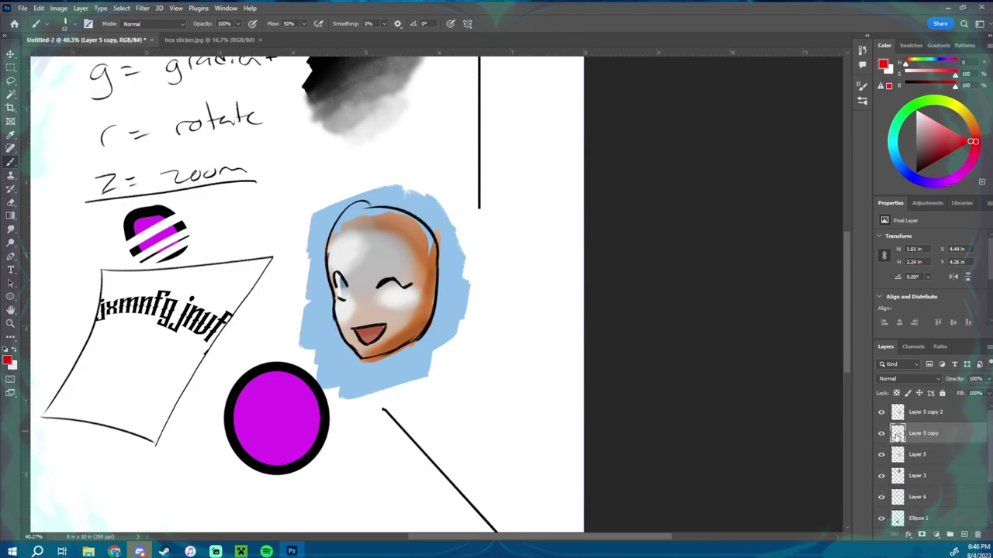
{"action": "double_click", "coordinate": [897, 436]}
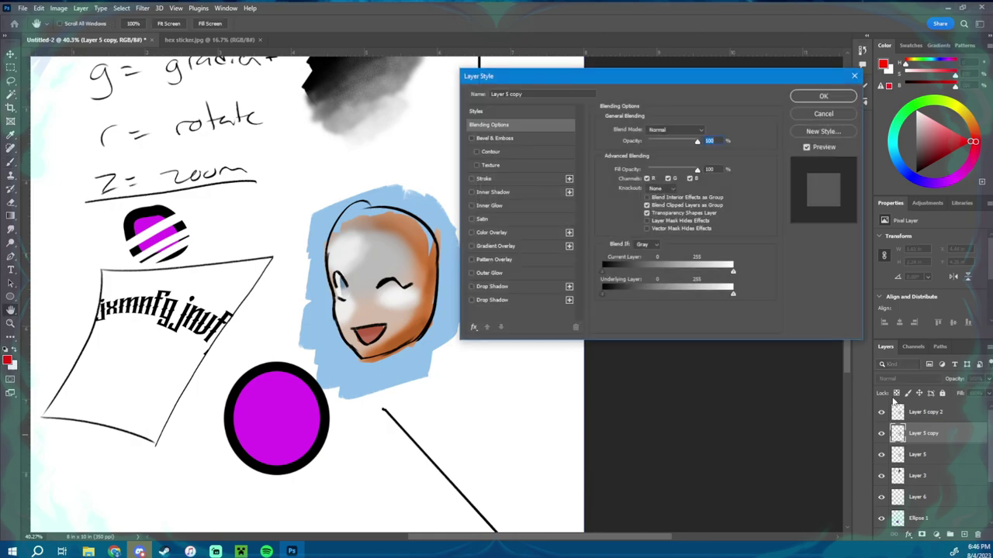
Restrict Layer 5 copy's blending to the red channel only.
{"action": "left_click", "coordinate": [670, 178]}
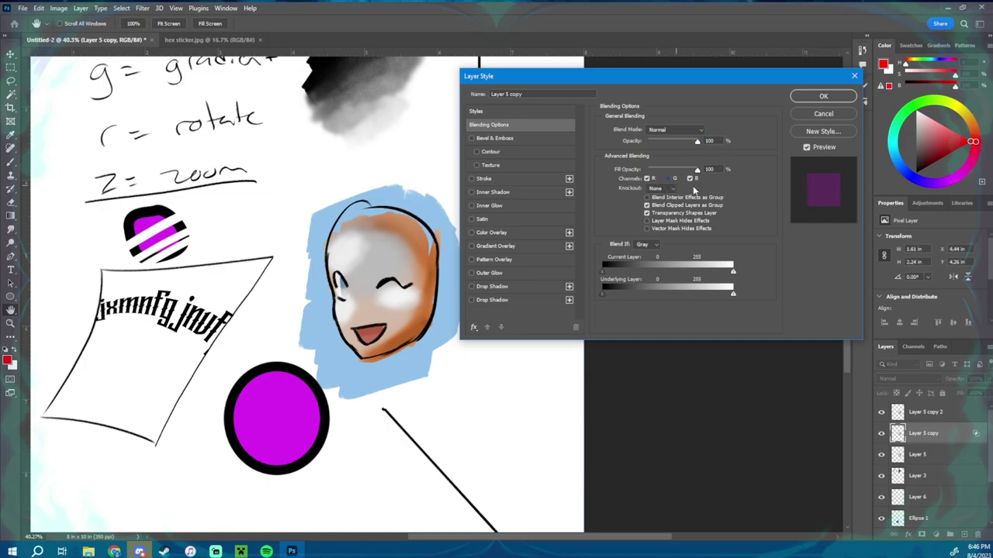
{"action": "left_click", "coordinate": [691, 179]}
{"action": "left_click", "coordinate": [831, 99]}
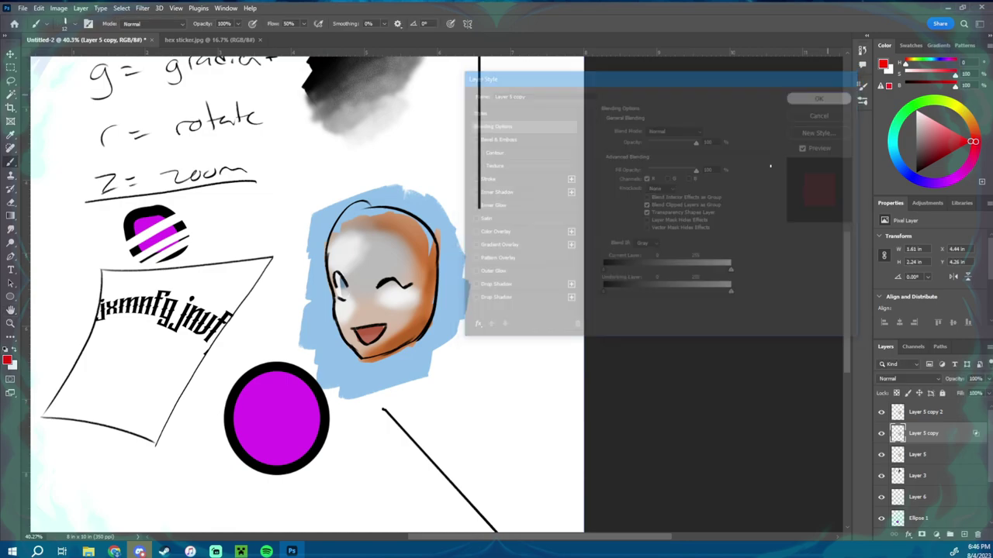
{"action": "left_click", "coordinate": [15, 53]}
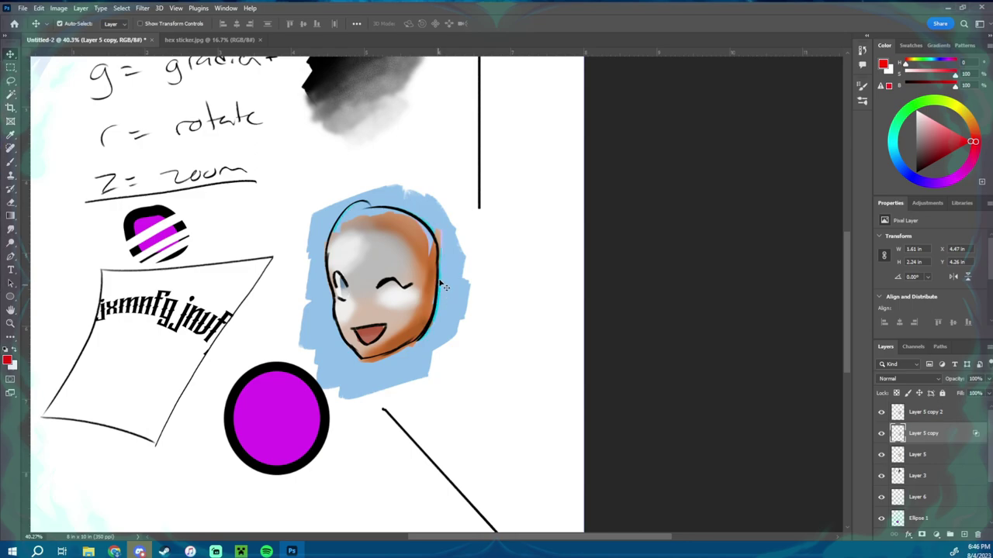
{"action": "left_click", "coordinate": [433, 334]}
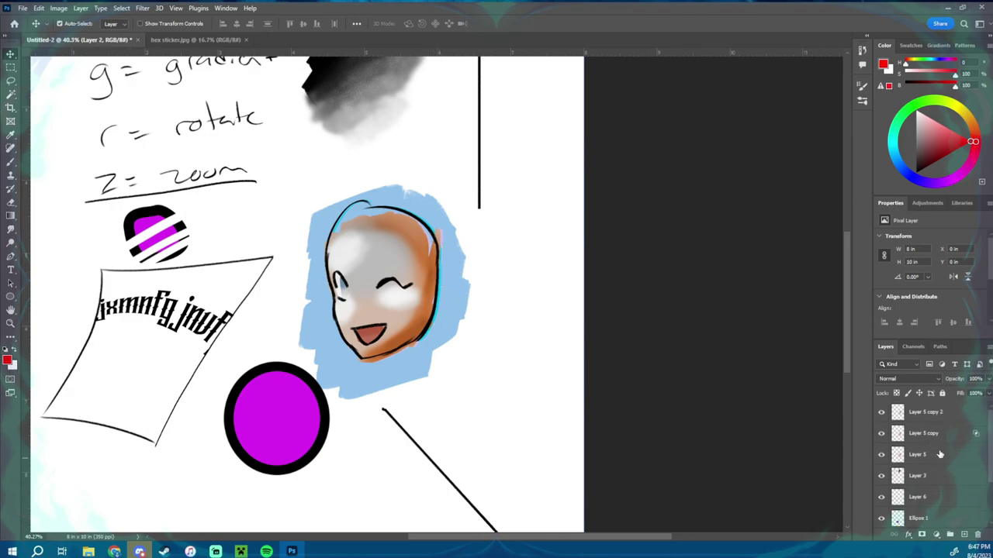
Adjust Layer 5's blending channels, excluding red.
{"action": "left_click", "coordinate": [938, 454]}
{"action": "double_click", "coordinate": [898, 456]}
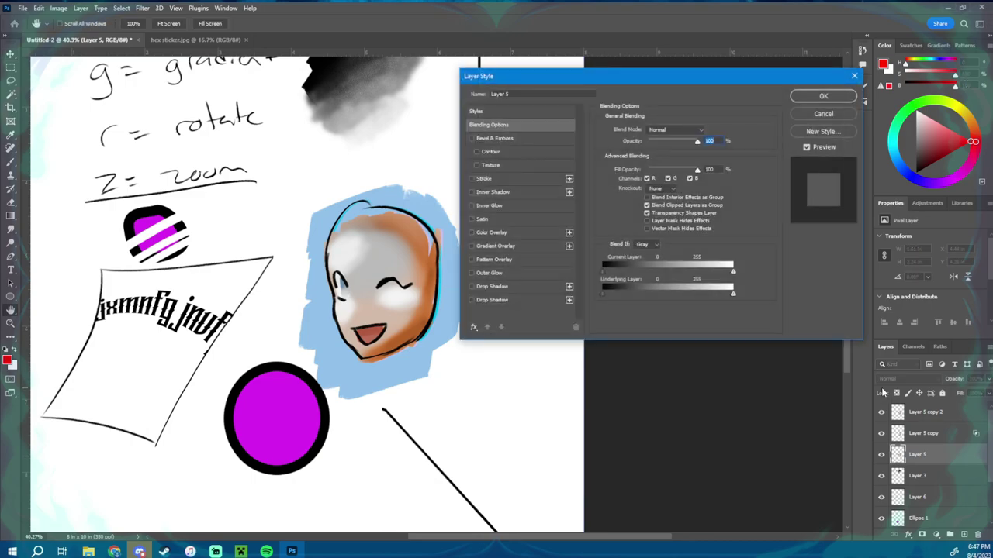
{"action": "left_click", "coordinate": [665, 180]}
{"action": "left_click", "coordinate": [649, 179]}
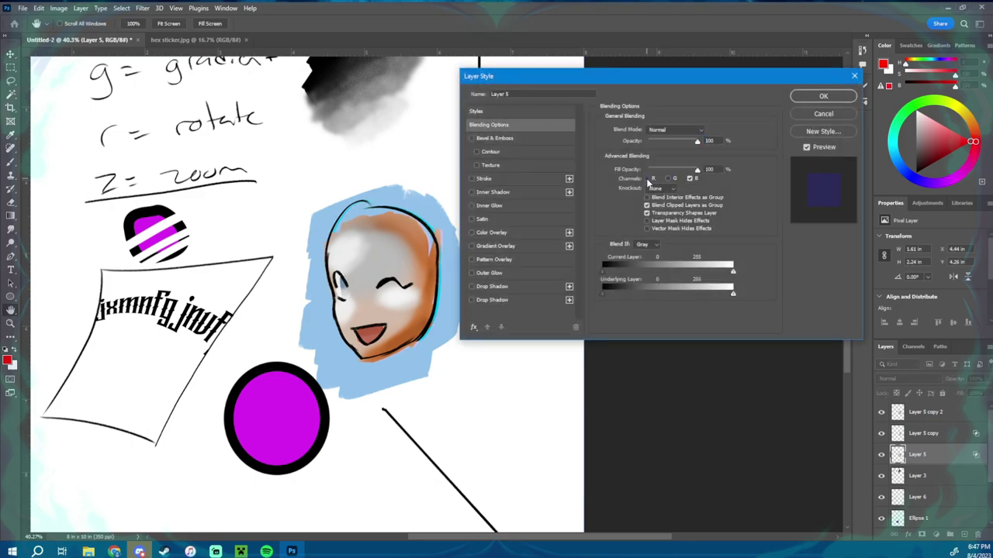
{"action": "left_click", "coordinate": [667, 179]}
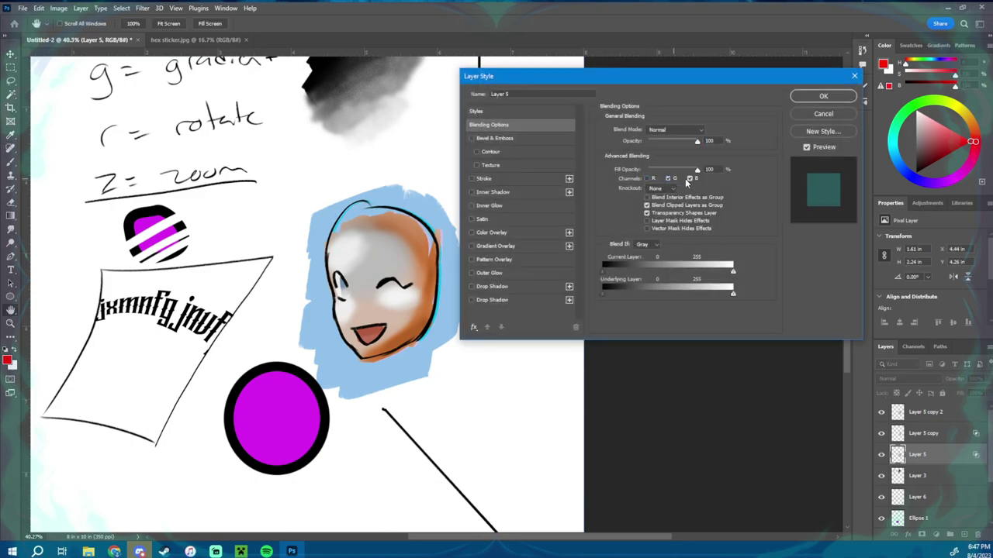
{"action": "left_click", "coordinate": [690, 179]}
{"action": "left_click", "coordinate": [669, 178]}
{"action": "left_click", "coordinate": [690, 179]}
{"action": "left_click", "coordinate": [823, 98]}
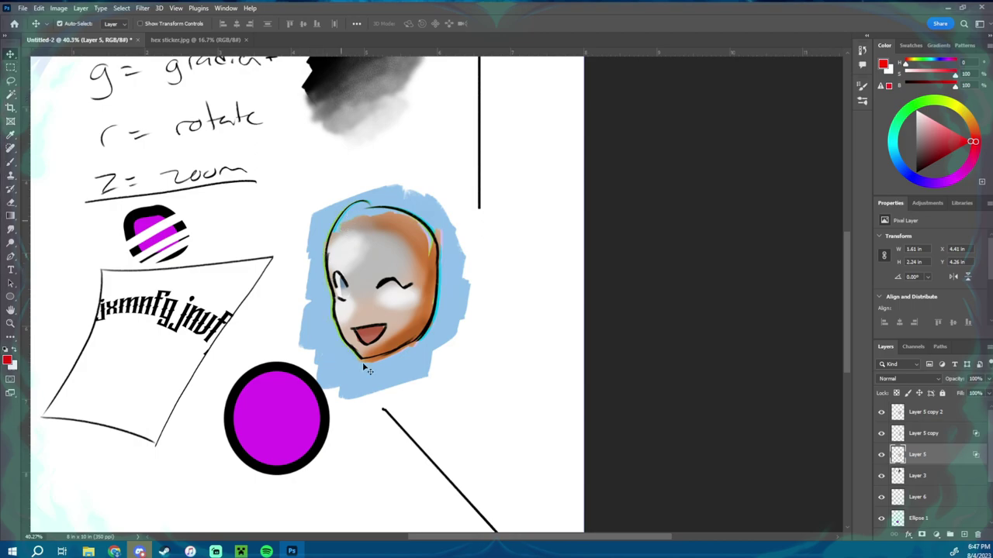
Re-enable green so Layer 5 blends green and blue, then move Layer 5 copy 2 below Layer 5.
{"action": "double_click", "coordinate": [897, 457]}
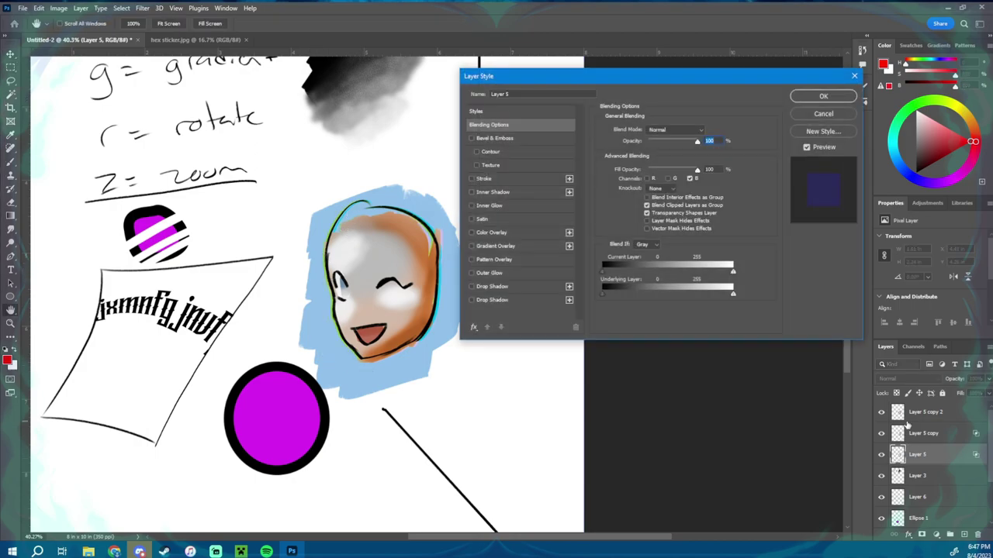
{"action": "left_click", "coordinate": [668, 178]}
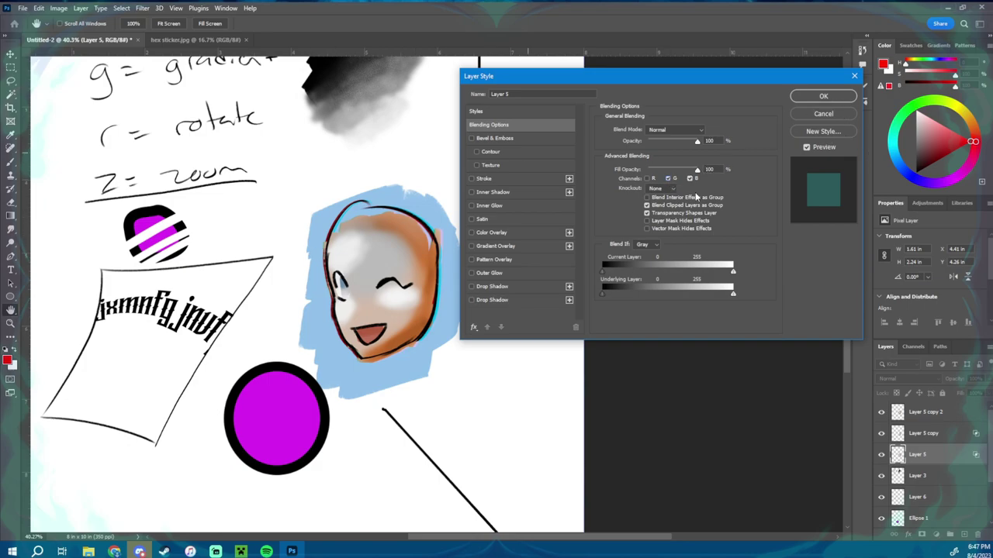
{"action": "left_click", "coordinate": [839, 94]}
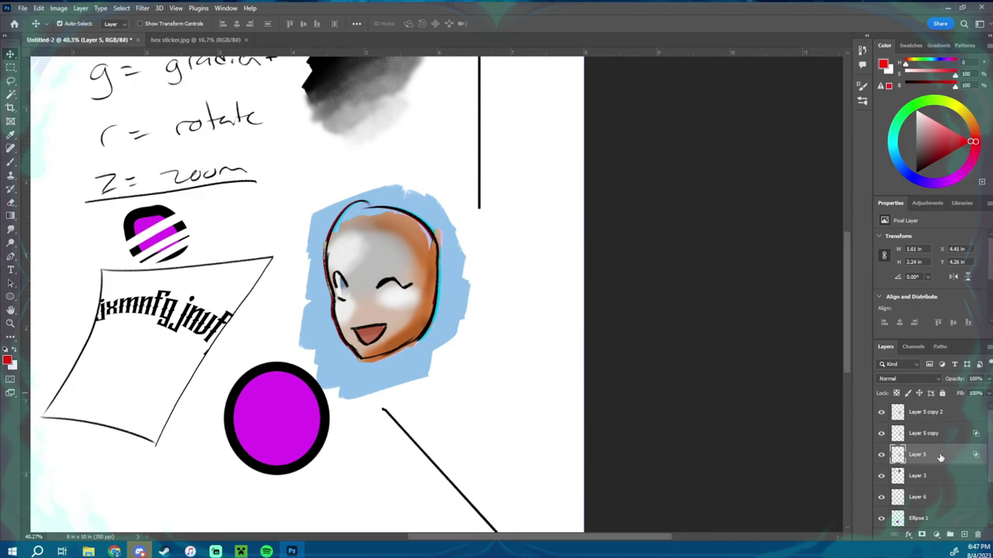
{"action": "left_click_drag", "start_coordinate": [936, 414], "coordinate": [931, 455]}
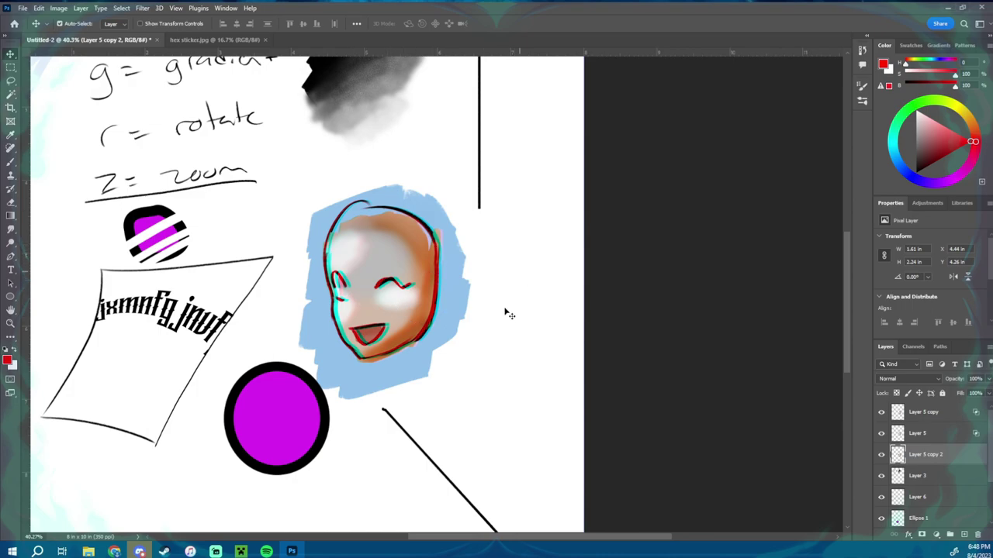
Zoom out to see the whole page with the red-and-cyan fringed face.
{"action": "key", "text": "z"}
{"action": "left_click", "coordinate": [484, 309], "text": "alt"}
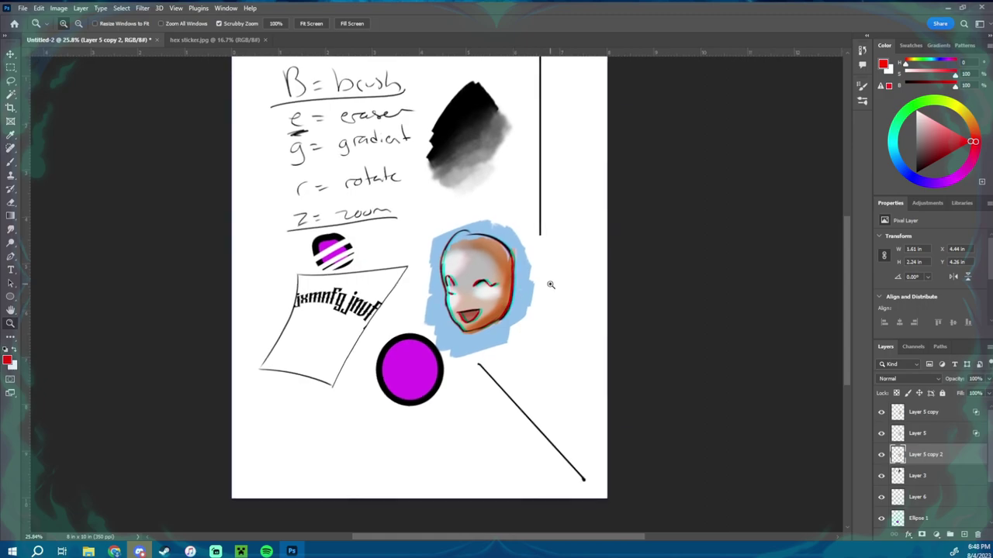
Set the background colour to near-white, after trying dark red, and switch to the Brush.
{"action": "left_click", "coordinate": [11, 337]}
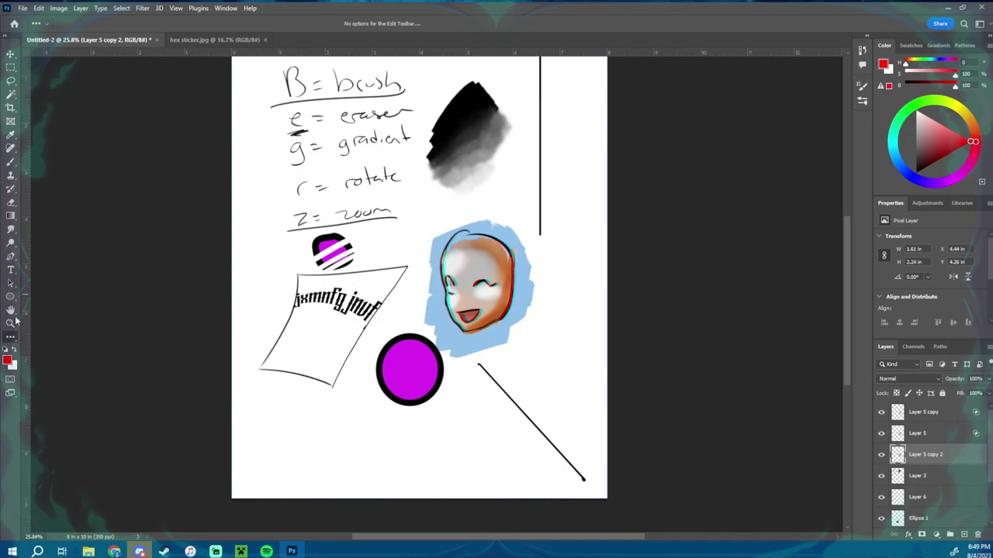
{"action": "left_click", "coordinate": [14, 367]}
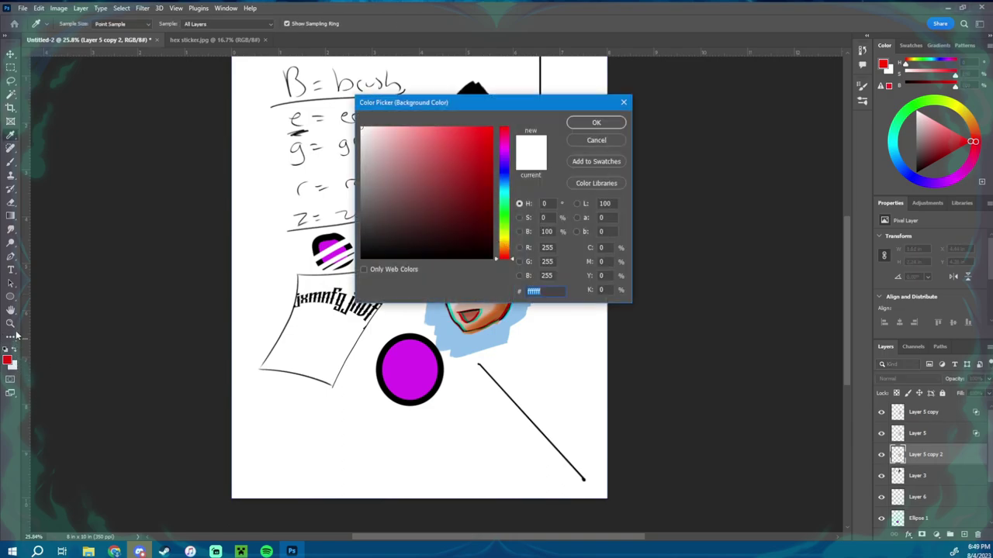
{"action": "left_click", "coordinate": [478, 166]}
{"action": "left_click", "coordinate": [607, 118]}
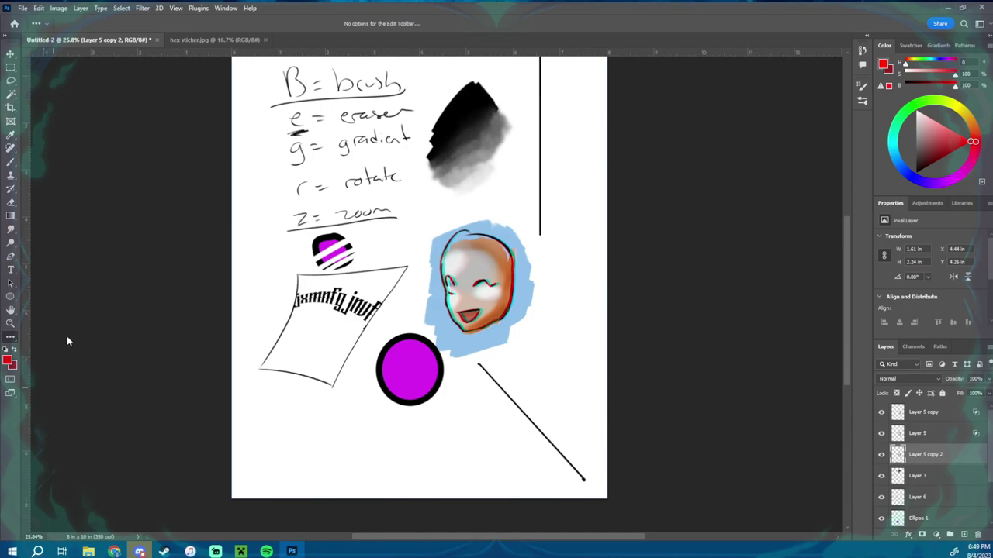
{"action": "left_click", "coordinate": [13, 365]}
{"action": "left_click", "coordinate": [362, 129]}
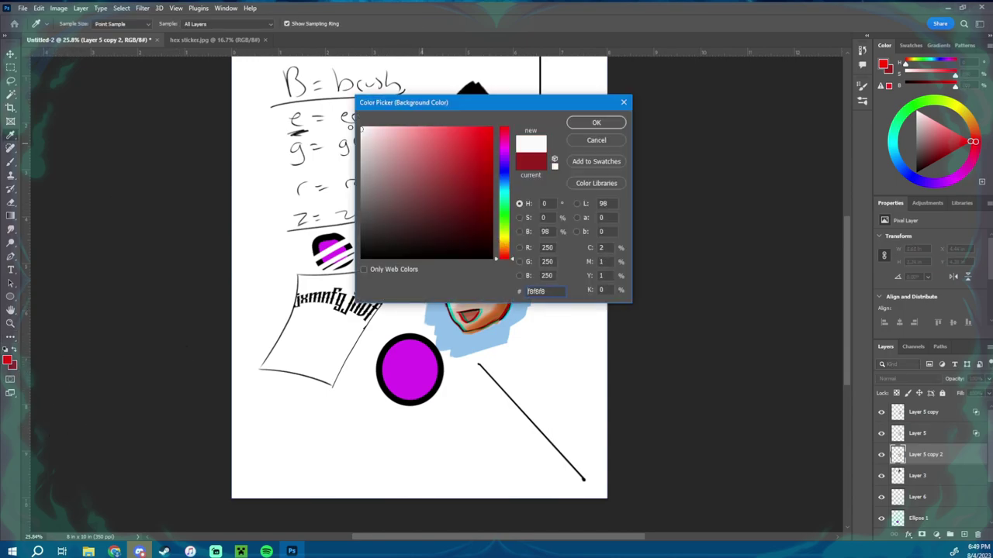
{"action": "left_click", "coordinate": [601, 122]}
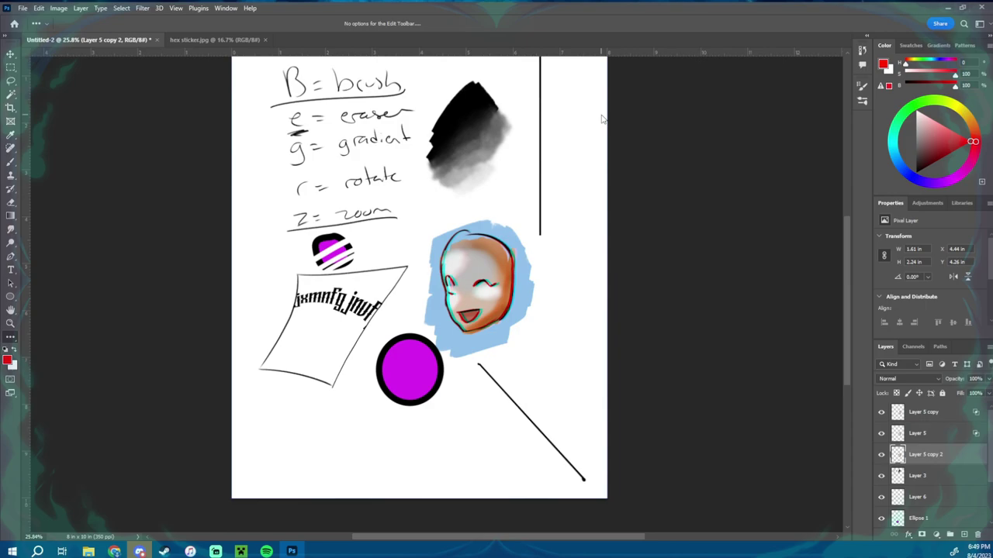
{"action": "key", "text": "b"}
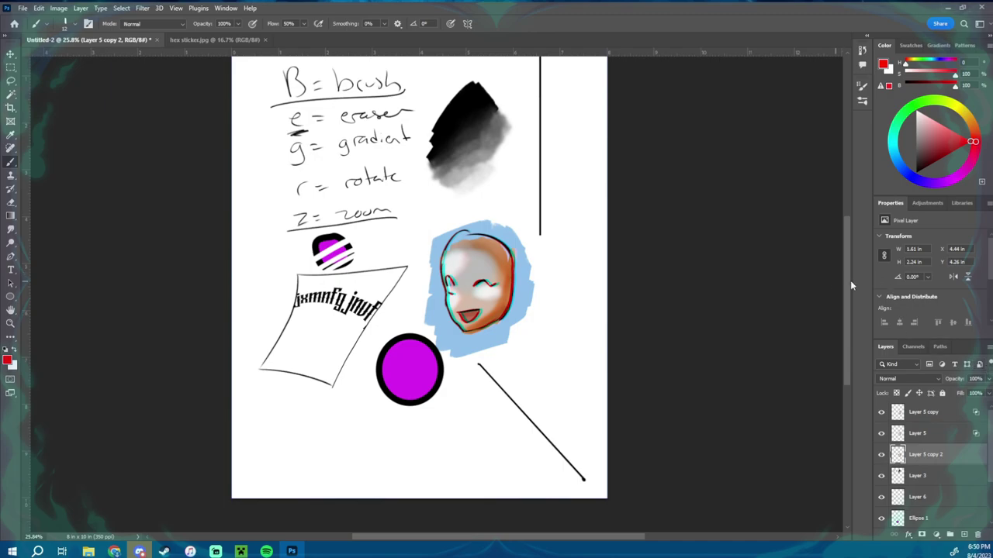
{"action": "left_click_drag", "start_coordinate": [849, 287], "coordinate": [853, 274]}
{"action": "scroll", "coordinate": [853, 274], "scroll_direction": "down", "scroll_amount": 1}
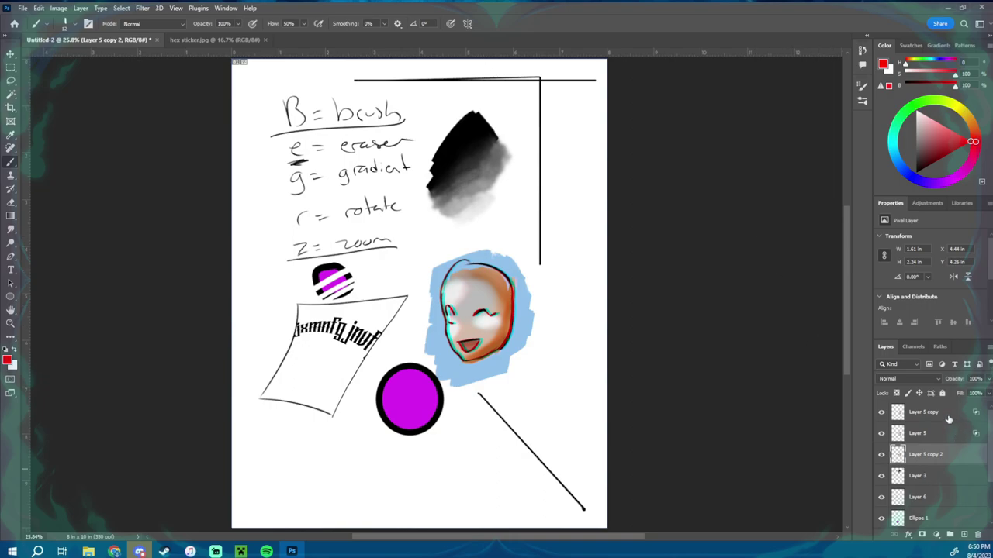
Merge the selected sketch layers into Layer 5 copy and centre the whole page in view.
{"action": "scroll", "coordinate": [947, 420], "scroll_direction": "down", "scroll_amount": 3}
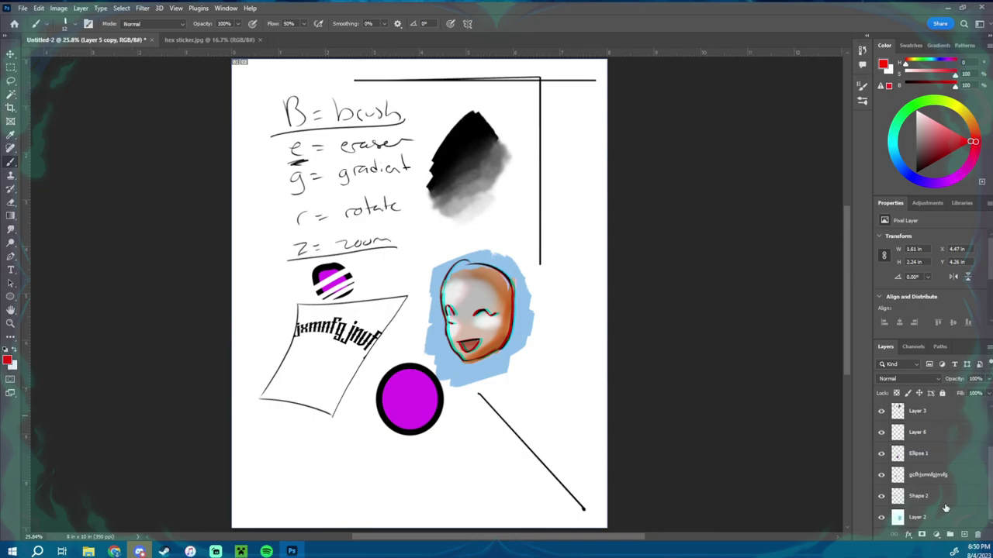
{"action": "right_click", "coordinate": [937, 499]}
{"action": "left_click", "coordinate": [884, 372]}
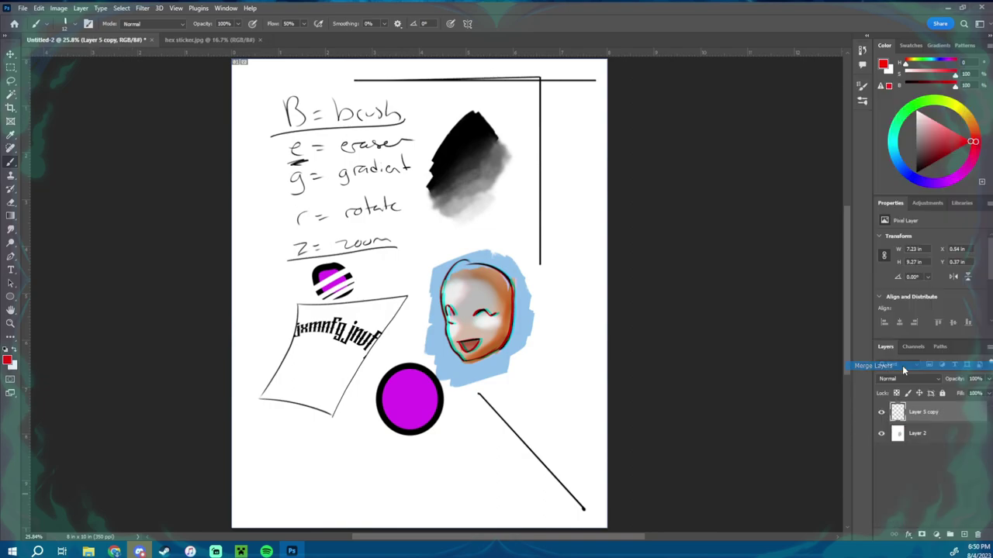
{"action": "key", "text": "ctrl+plus"}
{"action": "key", "text": "ctrl+plus"}
{"action": "scroll", "coordinate": [555, 374], "scroll_direction": "down", "scroll_amount": 5}
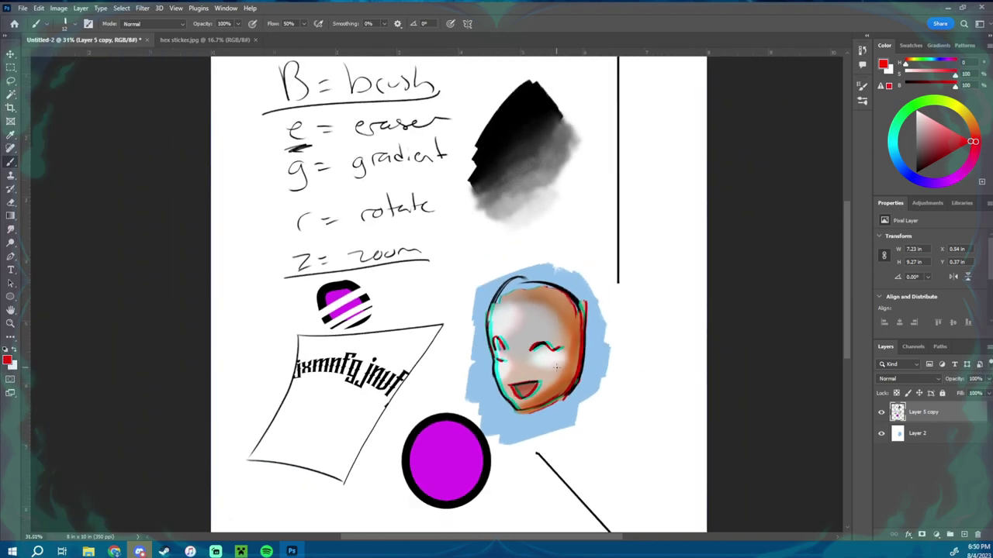
{"action": "left_click_drag", "start_coordinate": [555, 374], "coordinate": [519, 335]}
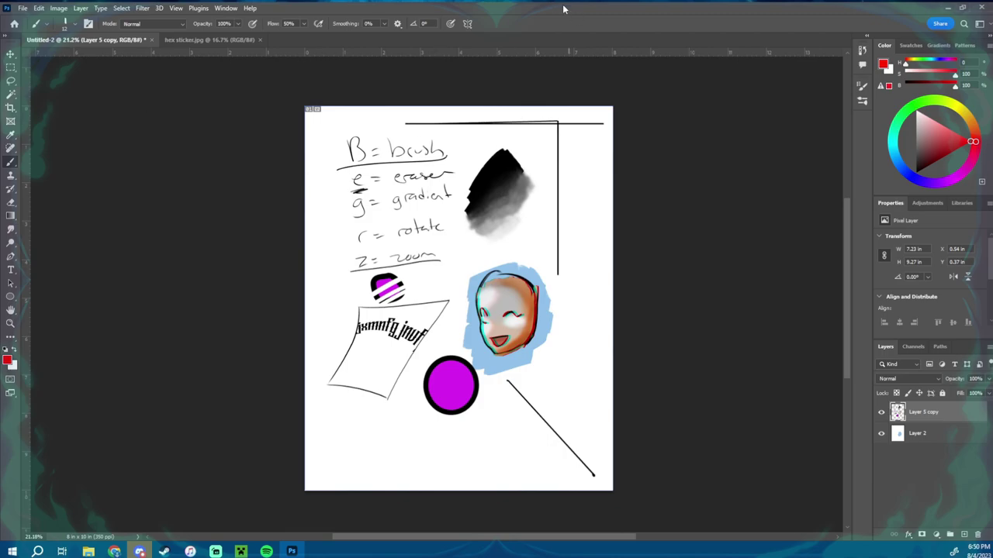
Select Layer 2 as the working layer.
{"action": "left_click", "coordinate": [939, 438]}
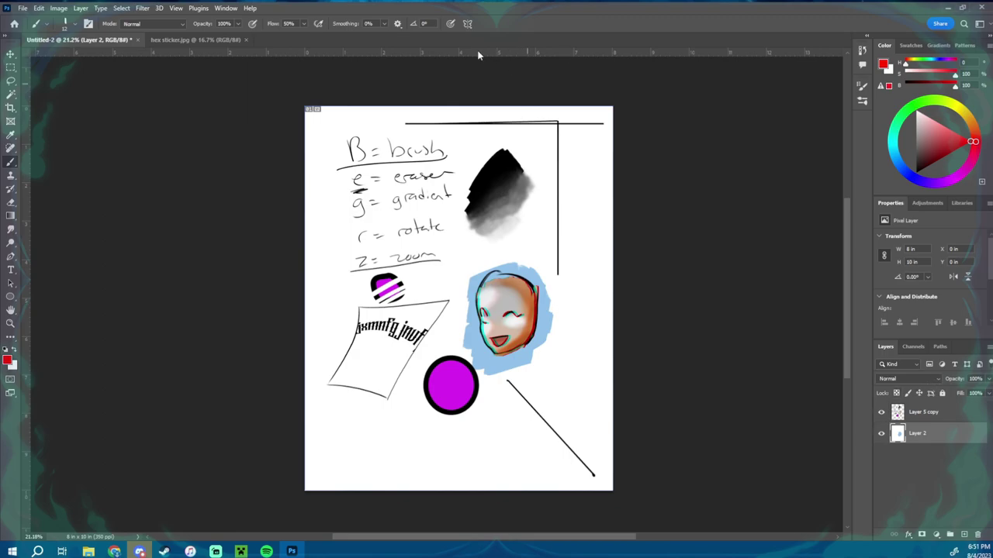
Hide Layer 5 copy, paint over the blue blob in white, and show the symmetry options.
{"action": "left_click", "coordinate": [881, 411]}
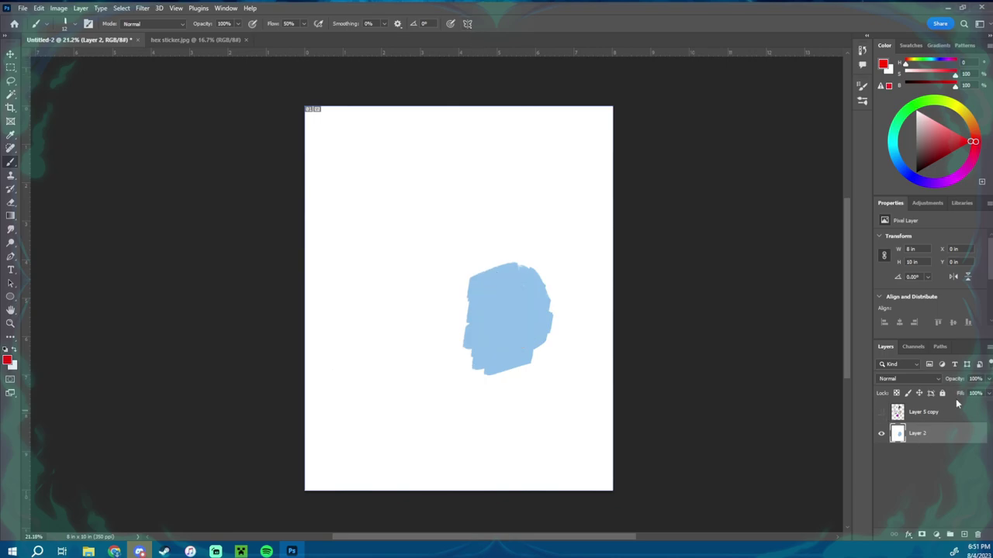
{"action": "key", "text": "x"}
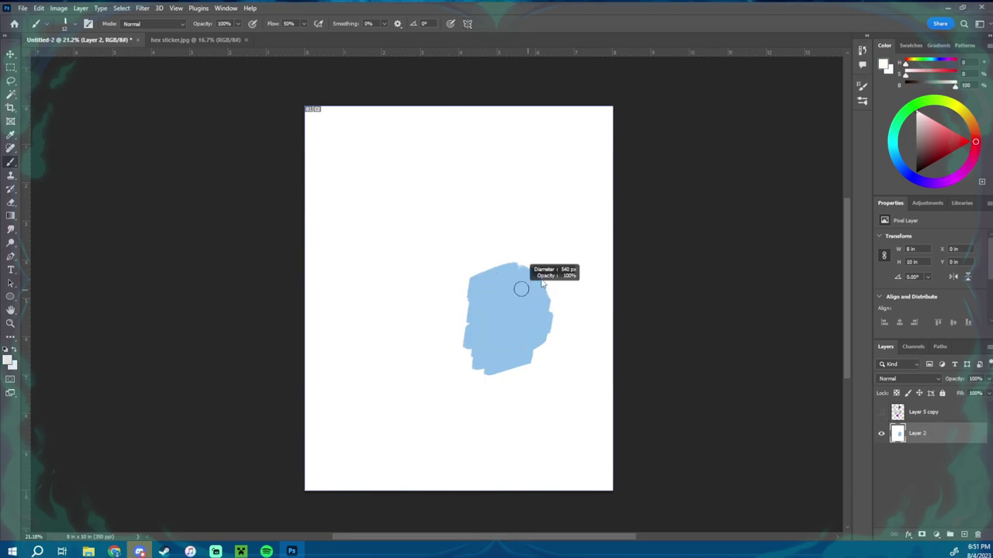
{"action": "mouse_move", "coordinate": [539, 252]}
{"action": "left_mouse_down"}
{"action": "mouse_move", "coordinate": [494, 286]}
{"action": "mouse_move", "coordinate": [565, 283]}
{"action": "mouse_move", "coordinate": [474, 397]}
{"action": "mouse_move", "coordinate": [580, 335]}
{"action": "left_mouse_up"}
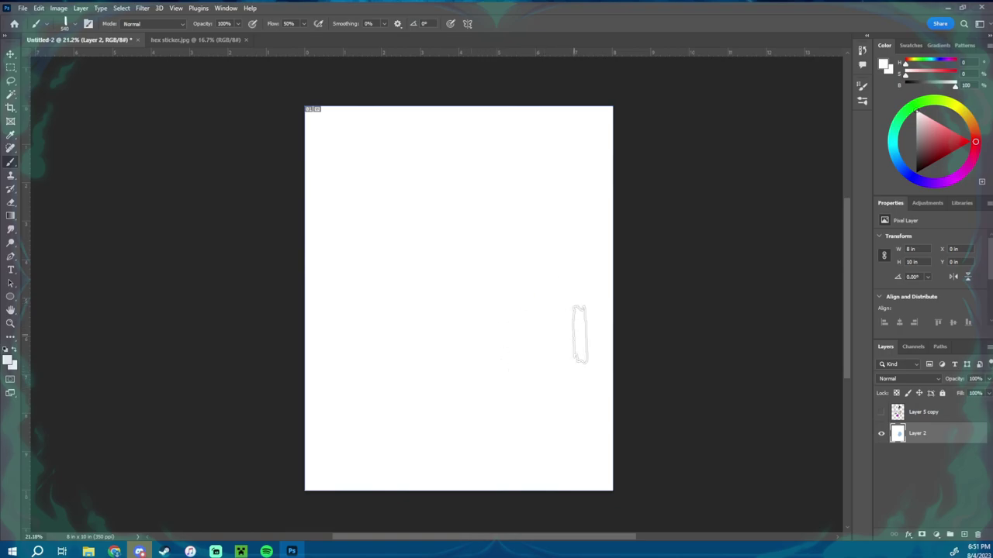
{"action": "left_click", "coordinate": [468, 26]}
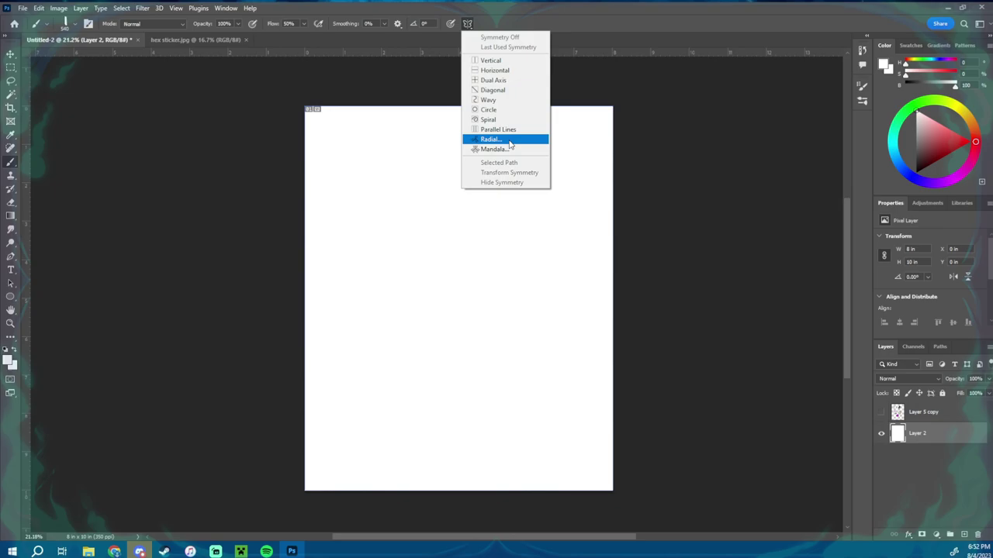
Enable five-segment radial painting symmetry and adjust the brush size and opacity.
{"action": "left_click", "coordinate": [510, 142]}
{"action": "left_click", "coordinate": [555, 171]}
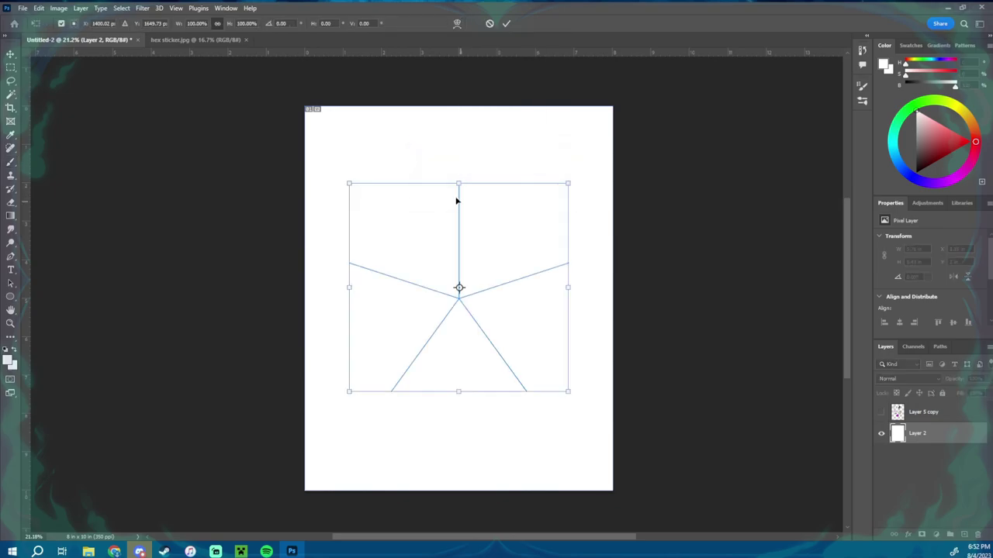
{"action": "left_click", "coordinate": [506, 23]}
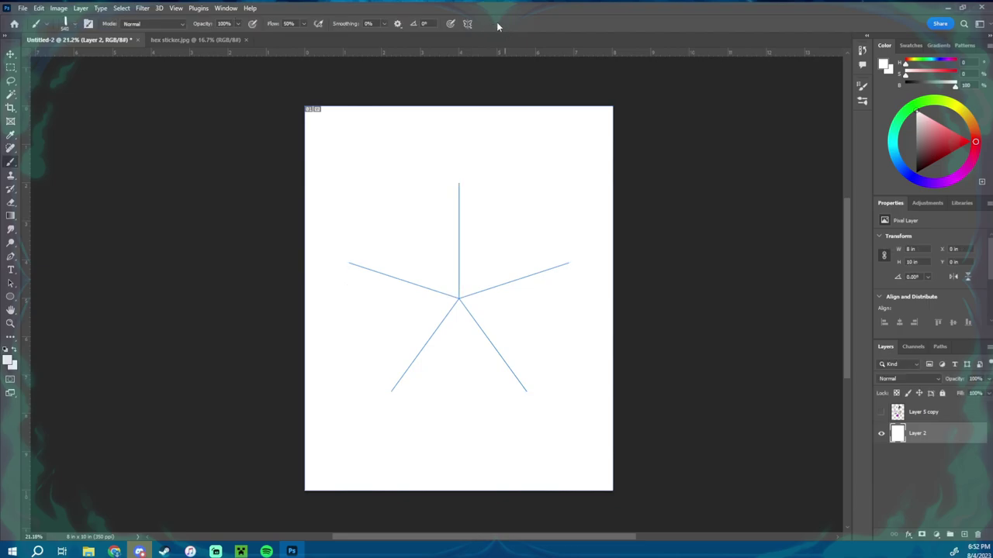
{"action": "left_click_drag", "start_coordinate": [465, 240], "coordinate": [434, 218]}
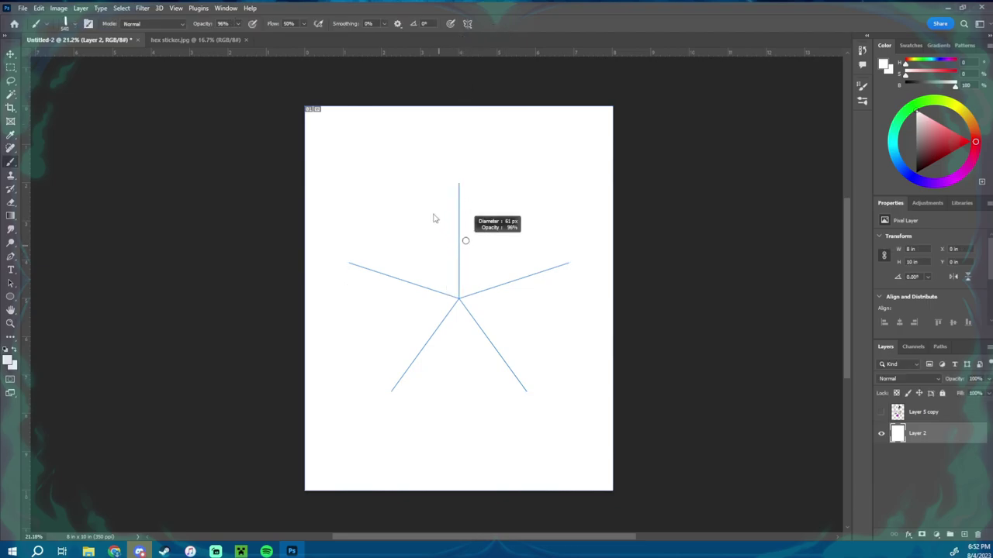
Paint a black five-armed starfish on a new layer, then delete that layer.
{"action": "left_click", "coordinate": [964, 534]}
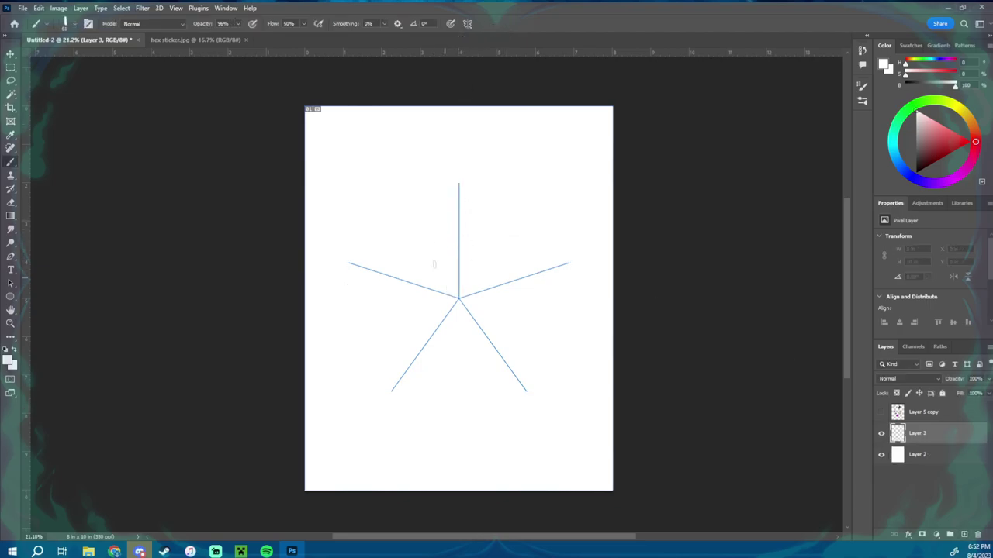
{"action": "key", "text": "d"}
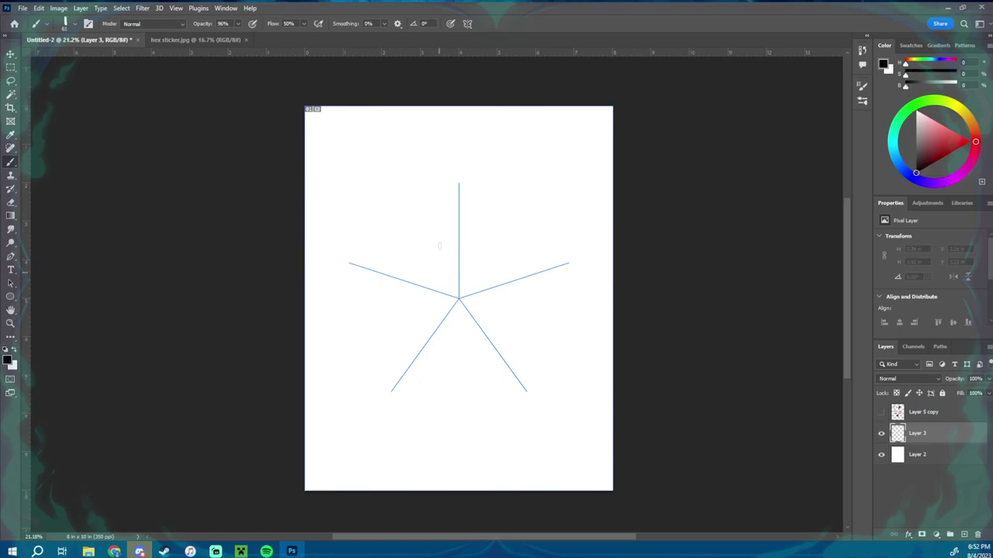
{"action": "mouse_move", "coordinate": [439, 247]}
{"action": "left_mouse_down"}
{"action": "mouse_move", "coordinate": [471, 212]}
{"action": "mouse_move", "coordinate": [465, 176]}
{"action": "mouse_move", "coordinate": [481, 182]}
{"action": "mouse_move", "coordinate": [494, 224]}
{"action": "mouse_move", "coordinate": [477, 278]}
{"action": "left_mouse_up"}
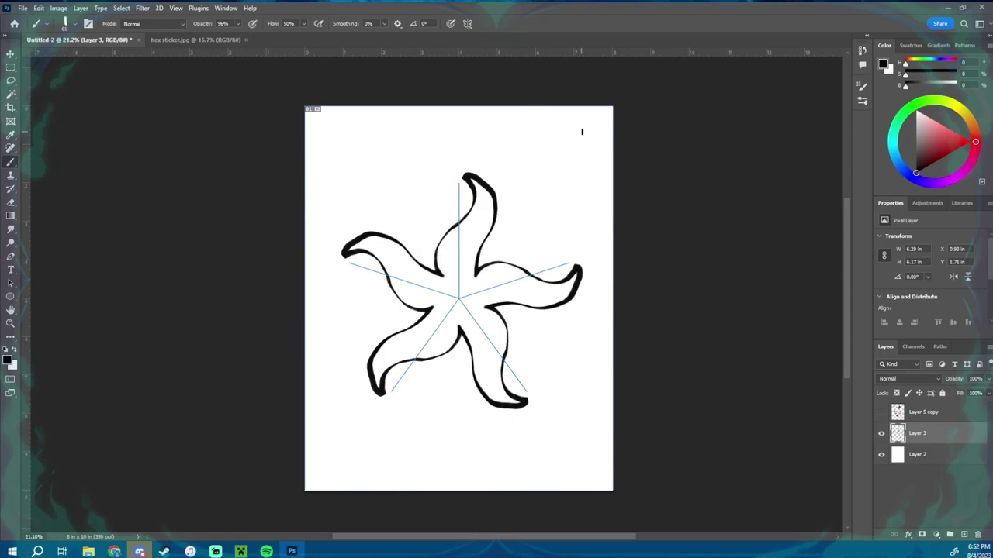
{"action": "key", "text": "Delete"}
{"action": "left_click", "coordinate": [468, 23]}
Turn symmetry off and draw a black triangle with a smaller inner triangle on a new layer.
{"action": "left_click", "coordinate": [516, 37]}
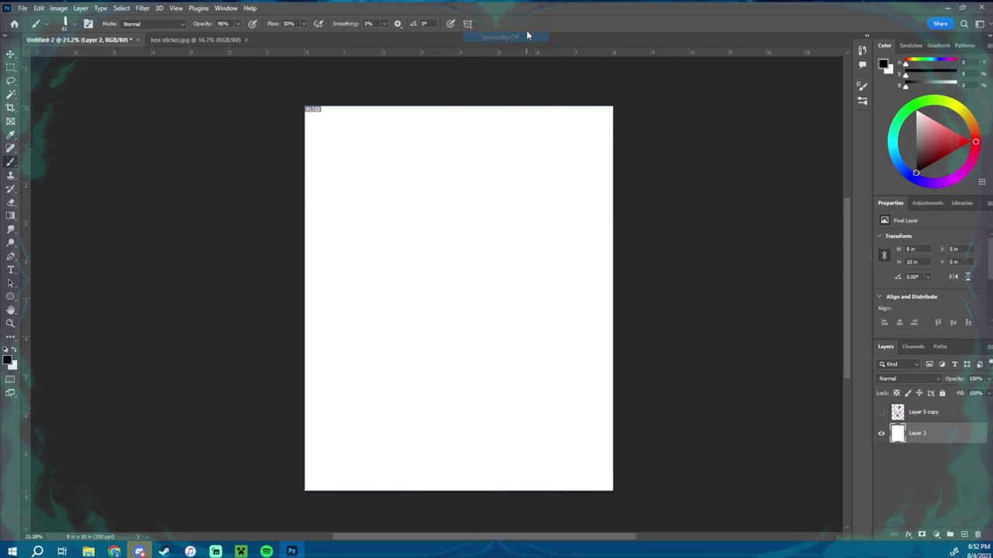
{"action": "left_click", "coordinate": [964, 535]}
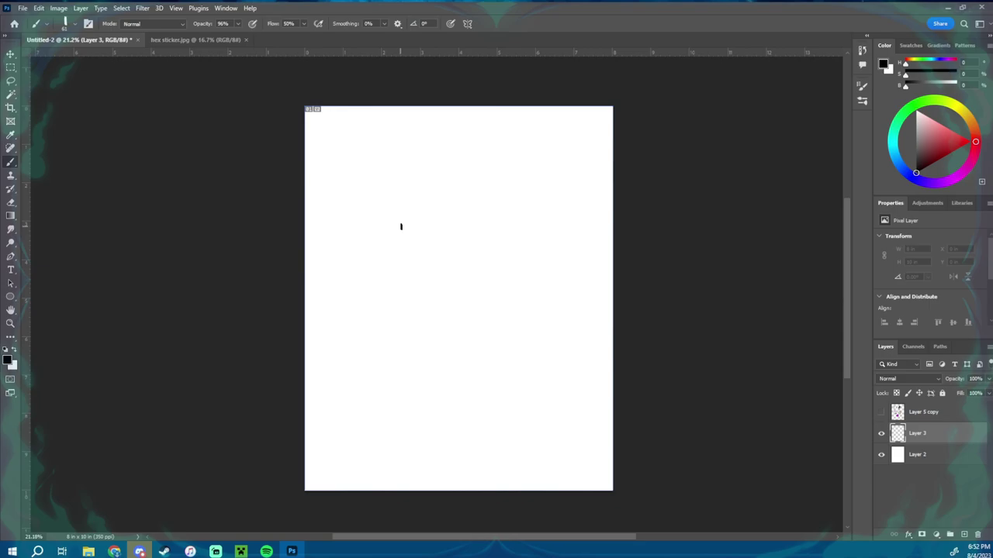
{"action": "mouse_move", "coordinate": [383, 260]}
{"action": "left_mouse_down"}
{"action": "mouse_move", "coordinate": [462, 160]}
{"action": "mouse_move", "coordinate": [482, 108]}
{"action": "mouse_move", "coordinate": [491, 260]}
{"action": "left_mouse_up"}
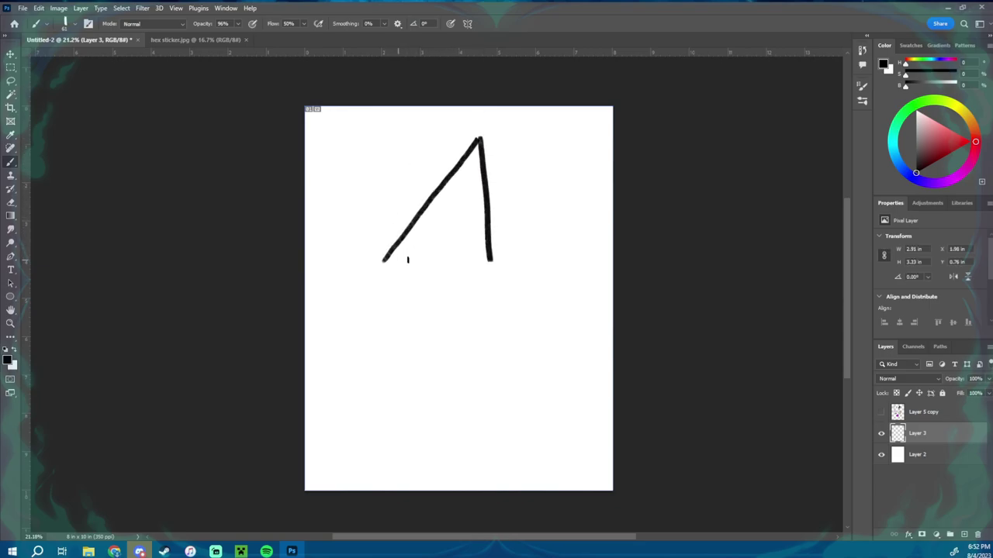
{"action": "left_click_drag", "start_coordinate": [384, 261], "coordinate": [490, 260]}
{"action": "mouse_move", "coordinate": [422, 238]}
{"action": "left_mouse_down"}
{"action": "mouse_move", "coordinate": [464, 194]}
{"action": "mouse_move", "coordinate": [471, 241]}
{"action": "mouse_move", "coordinate": [418, 238]}
{"action": "left_mouse_up"}
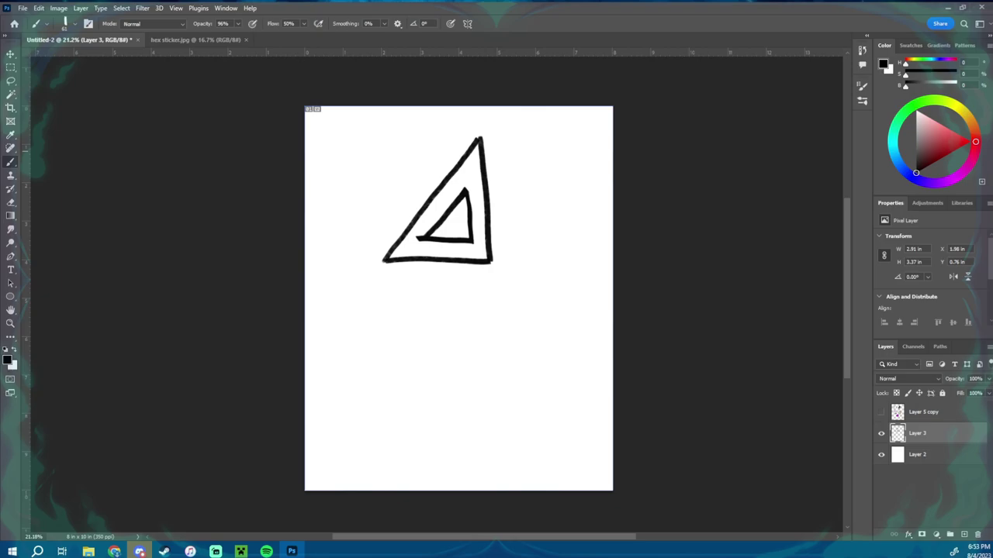
Erase the inner triangle's stray tip and brush an oval around both triangles.
{"action": "key", "text": "e"}
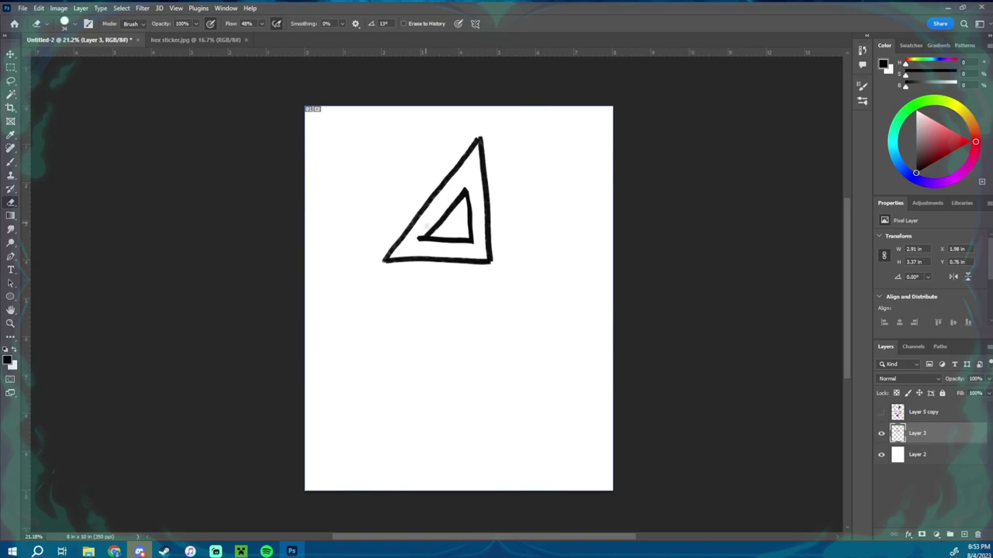
{"action": "left_click", "coordinate": [419, 237]}
{"action": "key", "text": "b"}
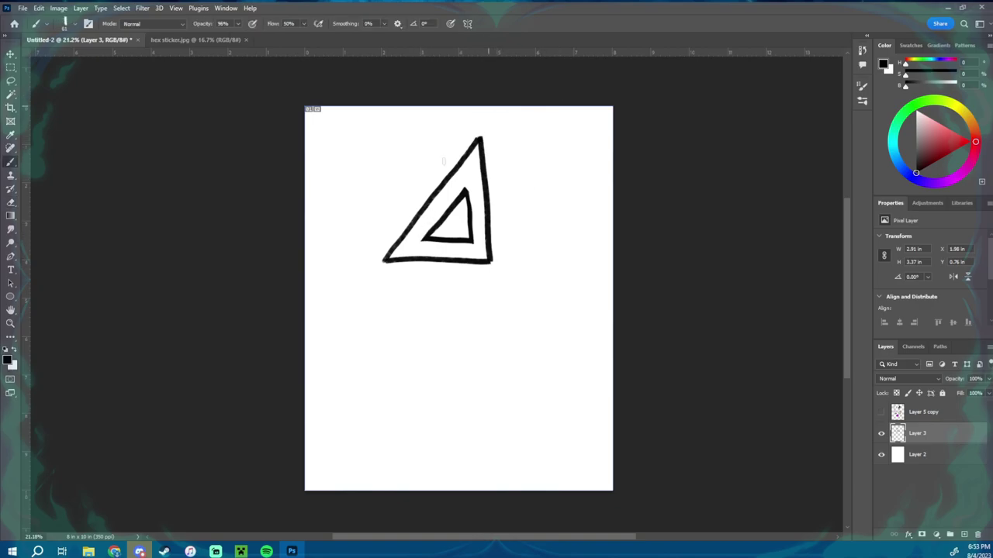
{"action": "mouse_move", "coordinate": [415, 140]}
{"action": "left_mouse_down"}
{"action": "mouse_move", "coordinate": [535, 139]}
{"action": "mouse_move", "coordinate": [392, 142]}
{"action": "left_mouse_up"}
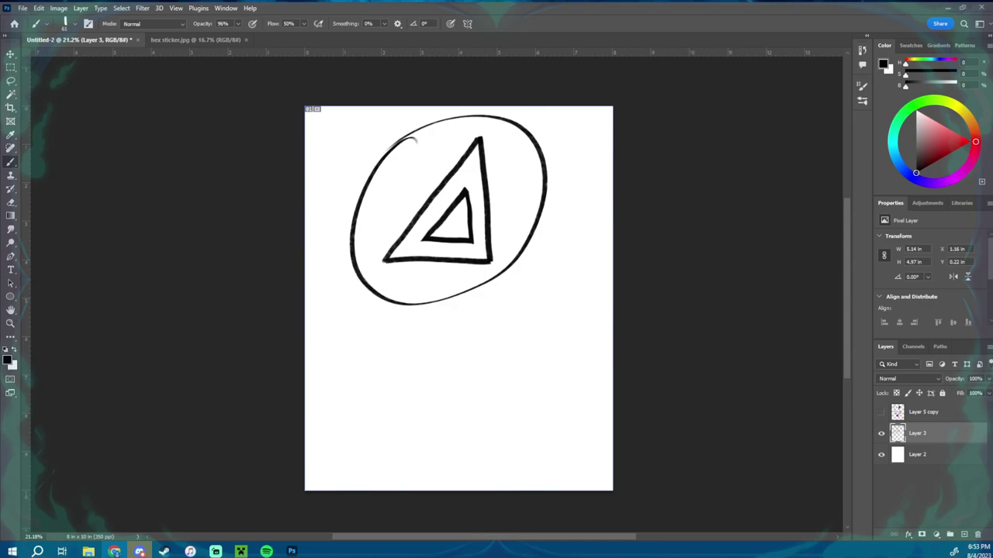
Dismiss the symmetry options unchanged and delete the triangle-and-oval Layer 3.
{"action": "left_click", "coordinate": [467, 24]}
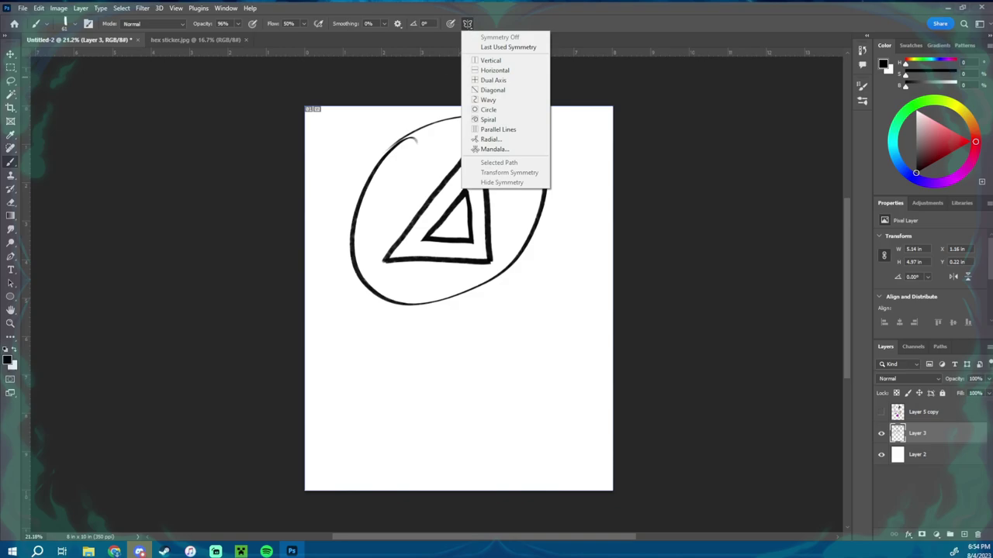
{"action": "key", "text": "Escape"}
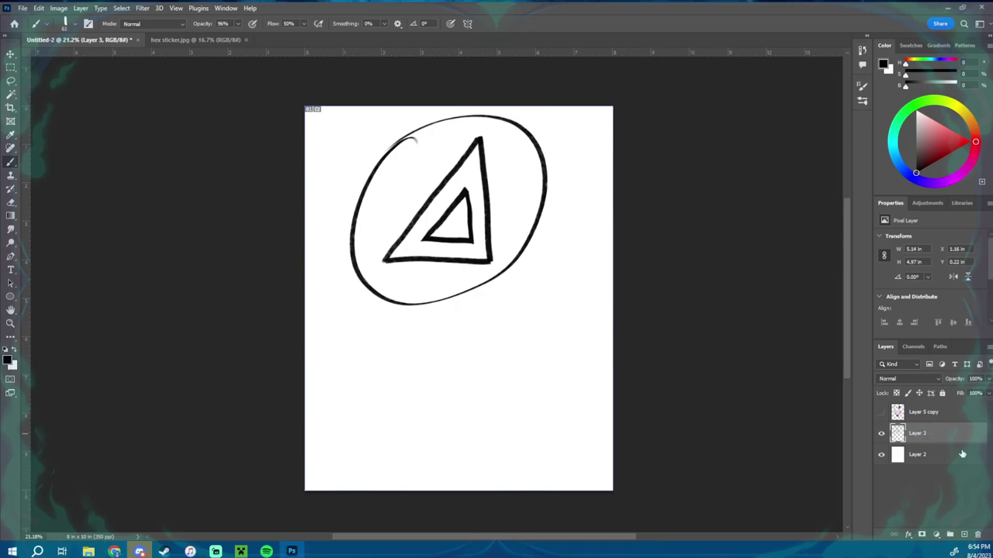
{"action": "left_click_drag", "start_coordinate": [960, 441], "coordinate": [977, 533]}
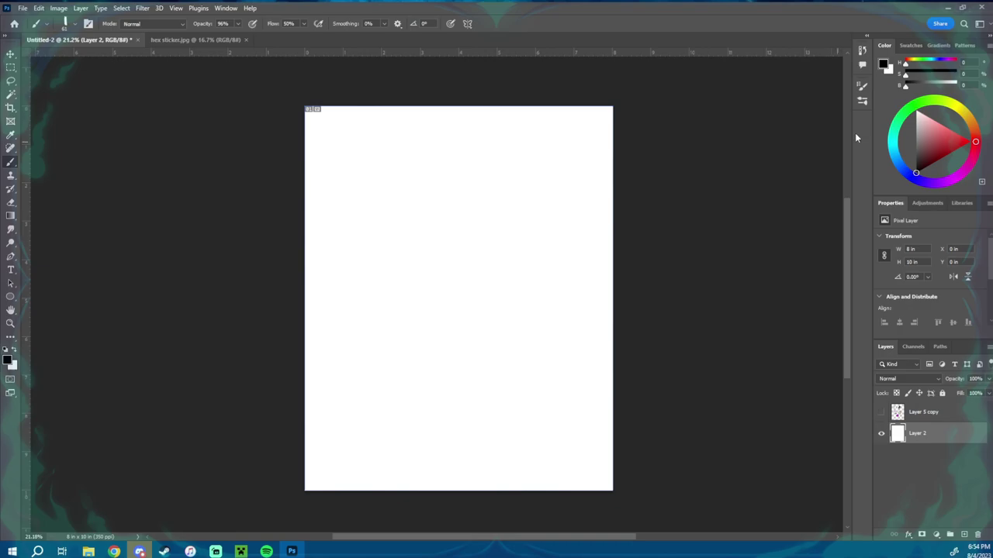
Add a new Layer 3 and paint large solid black strokes across the page at 100% opacity.
{"action": "left_click", "coordinate": [964, 535]}
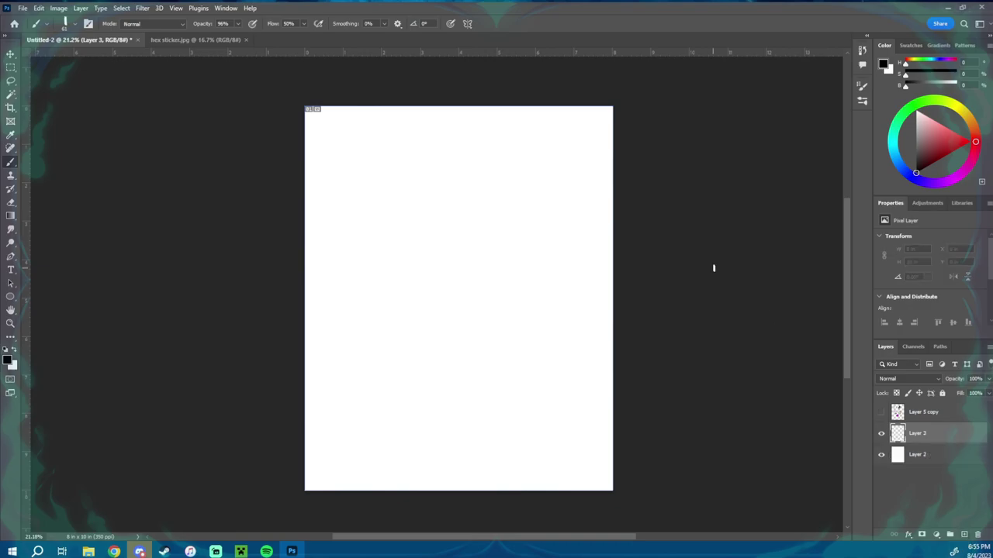
{"action": "left_click_drag", "start_coordinate": [469, 158], "coordinate": [363, 298]}
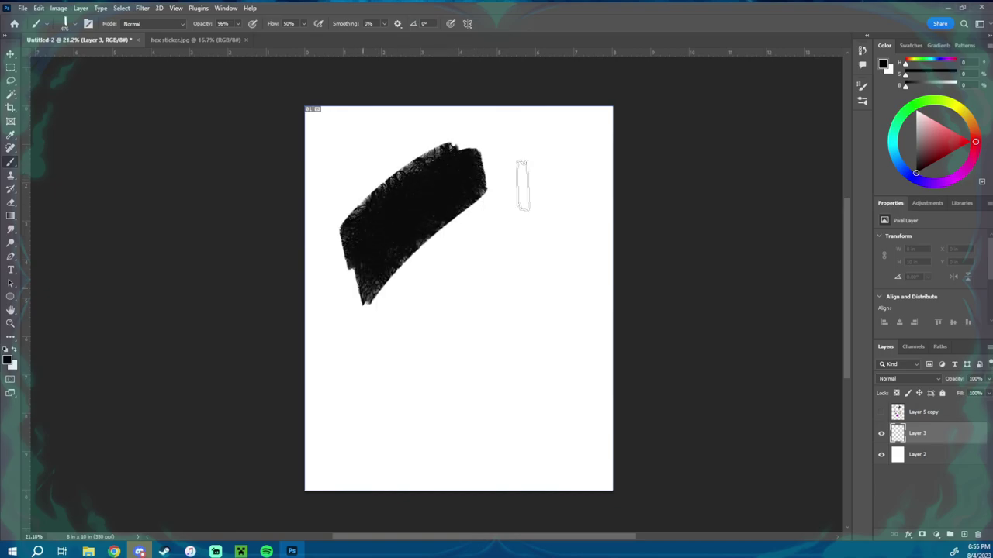
{"action": "mouse_move", "coordinate": [522, 186]}
{"action": "left_mouse_down"}
{"action": "mouse_move", "coordinate": [381, 333]}
{"action": "mouse_move", "coordinate": [533, 229]}
{"action": "mouse_move", "coordinate": [424, 341]}
{"action": "mouse_move", "coordinate": [433, 366]}
{"action": "mouse_move", "coordinate": [542, 262]}
{"action": "mouse_move", "coordinate": [481, 271]}
{"action": "left_mouse_up"}
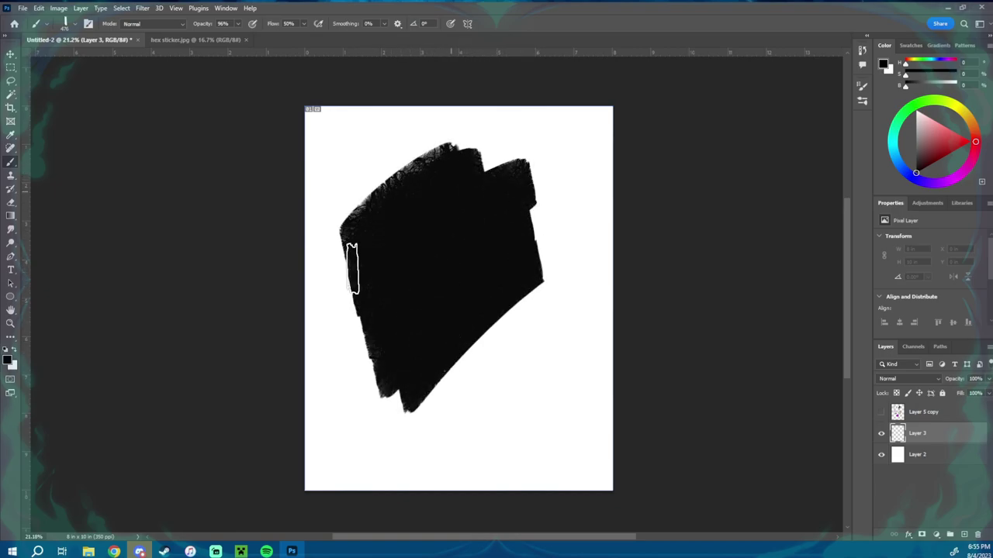
{"action": "mouse_move", "coordinate": [351, 268]}
{"action": "left_mouse_down"}
{"action": "mouse_move", "coordinate": [379, 221]}
{"action": "mouse_move", "coordinate": [437, 211]}
{"action": "mouse_move", "coordinate": [481, 271]}
{"action": "left_mouse_up"}
{"action": "scroll", "coordinate": [478, 268], "scroll_direction": "down", "scroll_amount": 2}
{"action": "scroll", "coordinate": [478, 268], "scroll_direction": "right", "scroll_amount": 2}
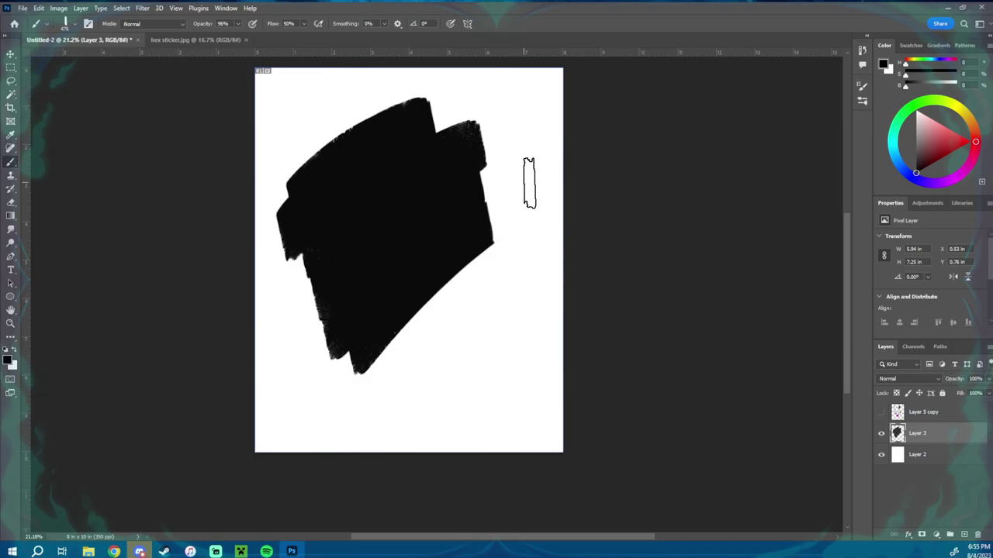
{"action": "key", "text": "0"}
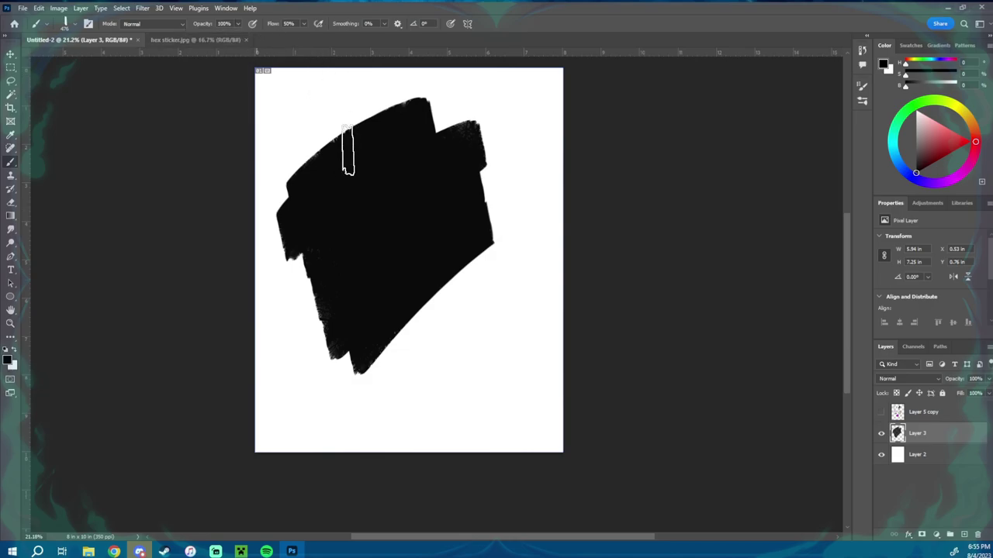
{"action": "mouse_move", "coordinate": [348, 151]}
{"action": "left_mouse_down"}
{"action": "mouse_move", "coordinate": [443, 124]}
{"action": "mouse_move", "coordinate": [467, 162]}
{"action": "mouse_move", "coordinate": [469, 206]}
{"action": "mouse_move", "coordinate": [450, 268]}
{"action": "mouse_move", "coordinate": [512, 225]}
{"action": "mouse_move", "coordinate": [475, 271]}
{"action": "mouse_move", "coordinate": [440, 186]}
{"action": "mouse_move", "coordinate": [414, 166]}
{"action": "mouse_move", "coordinate": [347, 177]}
{"action": "mouse_move", "coordinate": [312, 205]}
{"action": "mouse_move", "coordinate": [366, 278]}
{"action": "mouse_move", "coordinate": [456, 253]}
{"action": "mouse_move", "coordinate": [475, 259]}
{"action": "mouse_move", "coordinate": [432, 303]}
{"action": "left_mouse_up"}
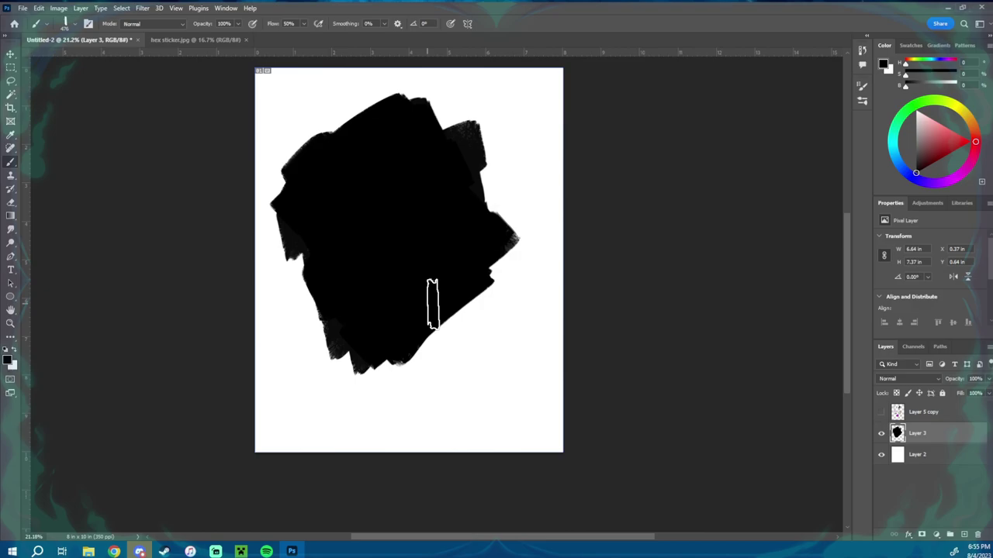
Erase a diagonal band through the black shape with an enlarged eraser, then undo the erasing.
{"action": "key", "text": "e"}
{"action": "right_click", "coordinate": [515, 155], "text": "alt"}
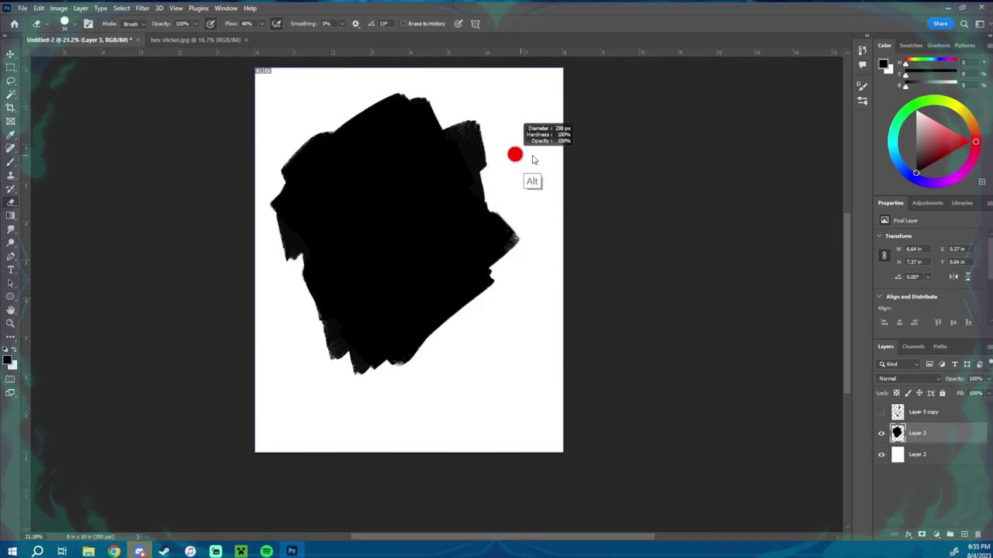
{"action": "right_click", "coordinate": [516, 160], "text": "alt"}
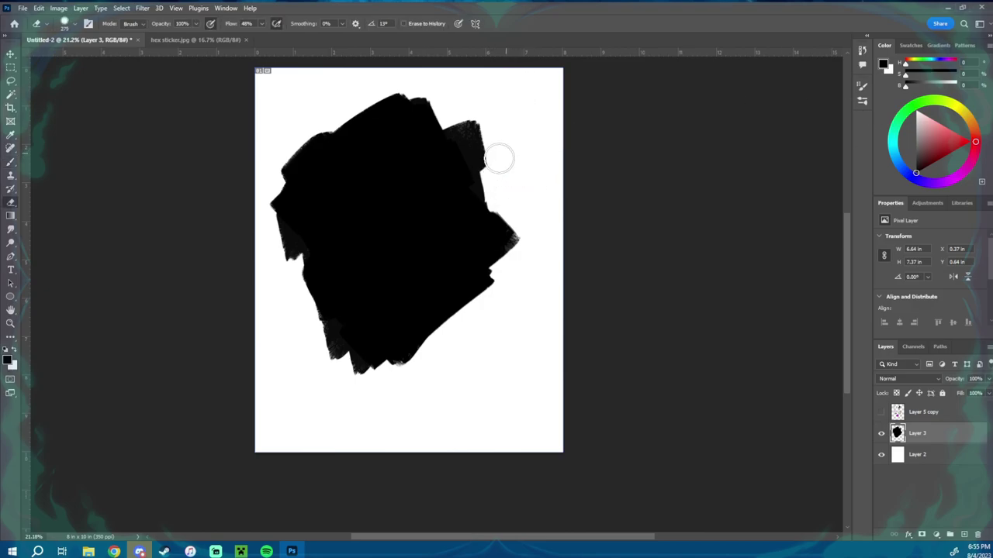
{"action": "mouse_move", "coordinate": [483, 162]}
{"action": "left_mouse_down"}
{"action": "mouse_move", "coordinate": [459, 181]}
{"action": "mouse_move", "coordinate": [512, 124]}
{"action": "mouse_move", "coordinate": [388, 166]}
{"action": "mouse_move", "coordinate": [390, 148]}
{"action": "mouse_move", "coordinate": [463, 143]}
{"action": "mouse_move", "coordinate": [410, 122]}
{"action": "mouse_move", "coordinate": [554, 188]}
{"action": "left_mouse_up"}
{"action": "right_click", "coordinate": [463, 143], "text": "alt"}
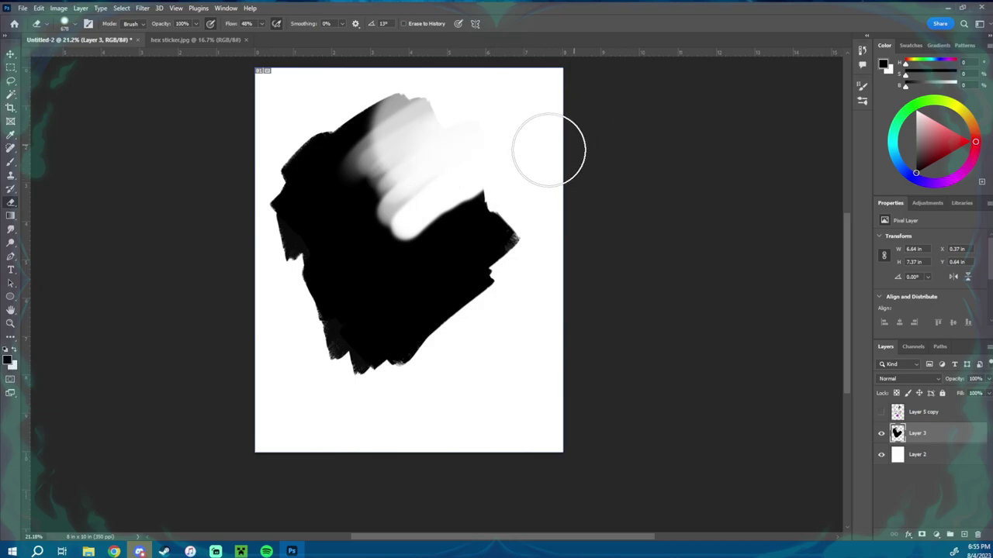
{"action": "key", "text": "ctrl+z"}
{"action": "key", "text": "ctrl+z"}
{"action": "key", "text": "ctrl+z"}
{"action": "key", "text": "ctrl+z"}
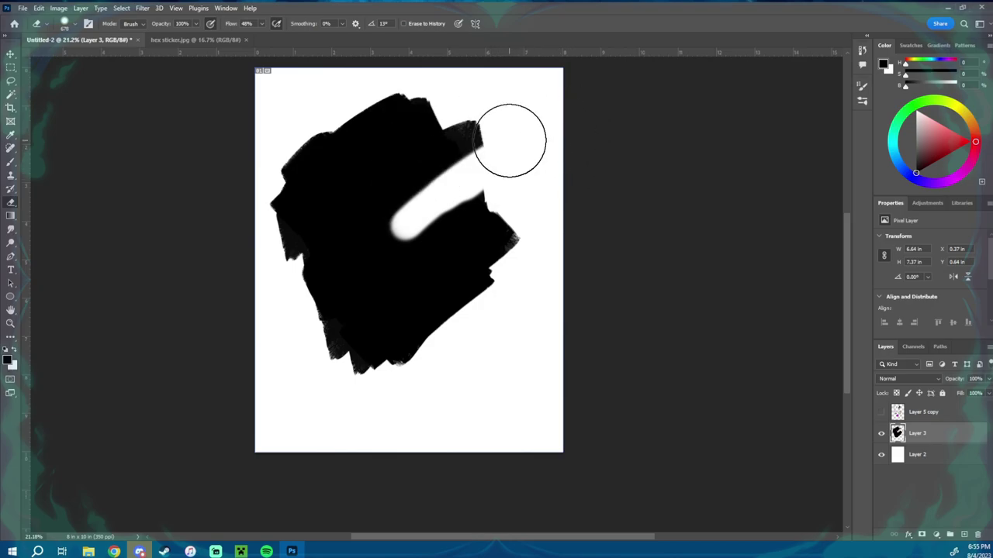
{"action": "key", "text": "ctrl+z"}
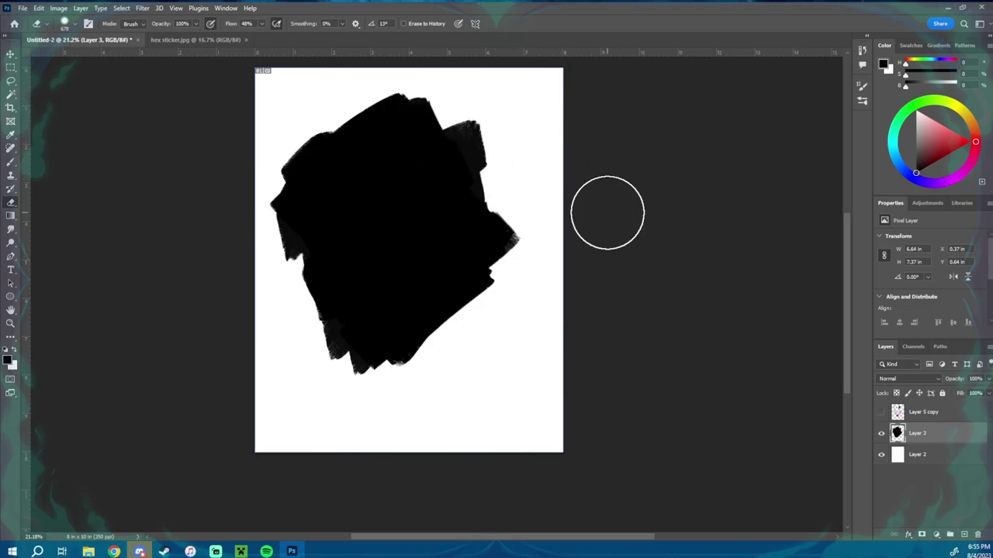
Open ouija board.psd from recent files, zoom in on its letters, then return to Untitled-2.
{"action": "left_click", "coordinate": [23, 8]}
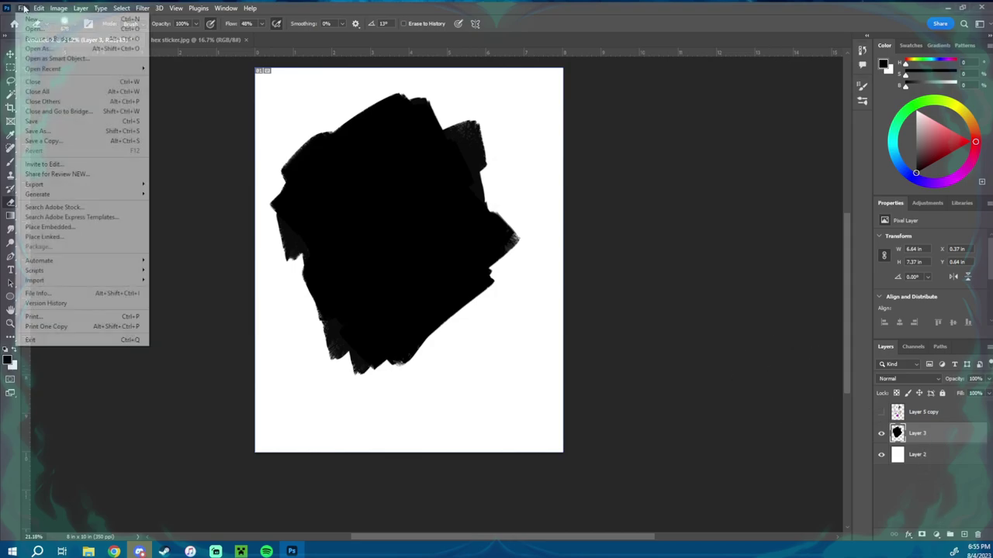
{"action": "mouse_move", "coordinate": [65, 69]}
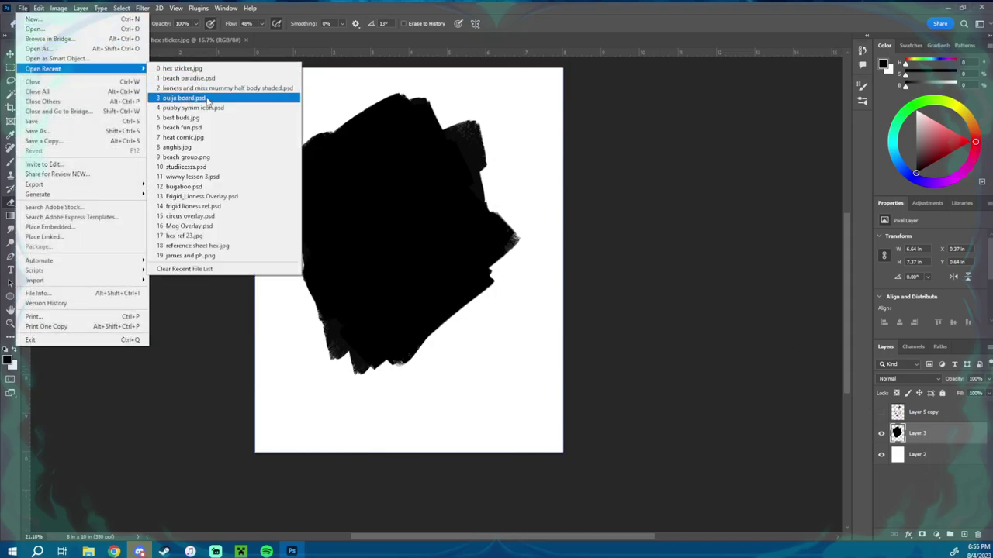
{"action": "left_click", "coordinate": [207, 98]}
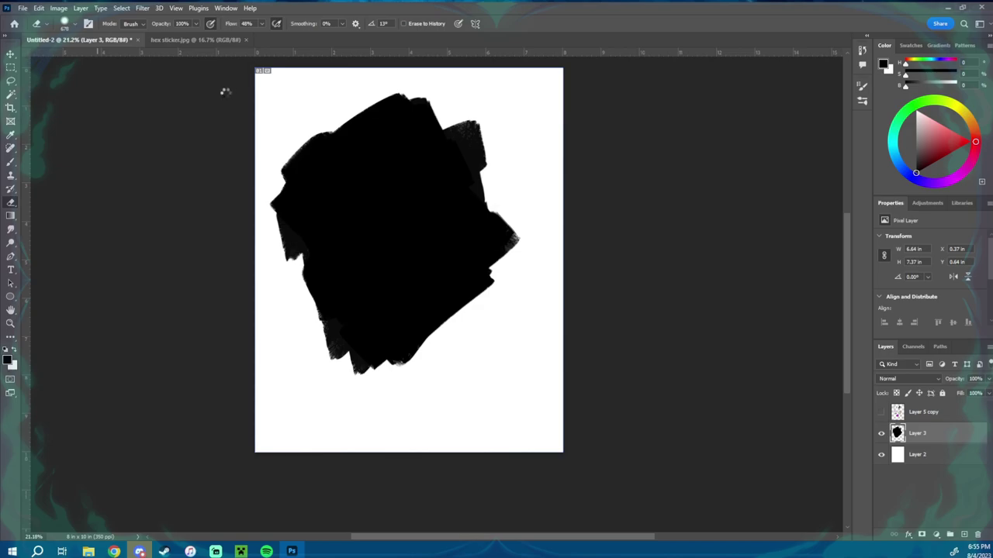
{"action": "key", "text": "z"}
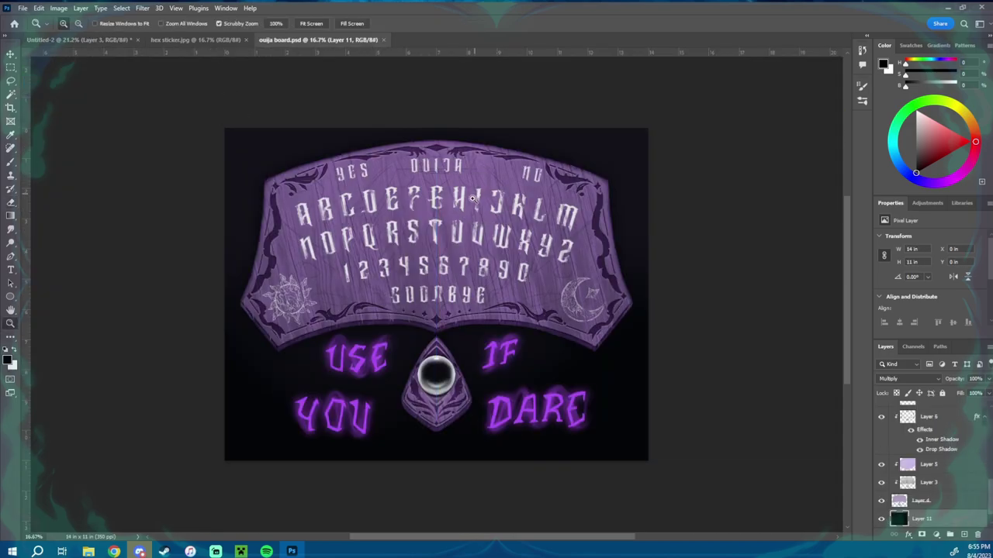
{"action": "mouse_move", "coordinate": [462, 198]}
{"action": "left_mouse_down"}
{"action": "mouse_move", "coordinate": [525, 204]}
{"action": "mouse_move", "coordinate": [556, 221]}
{"action": "left_mouse_up"}
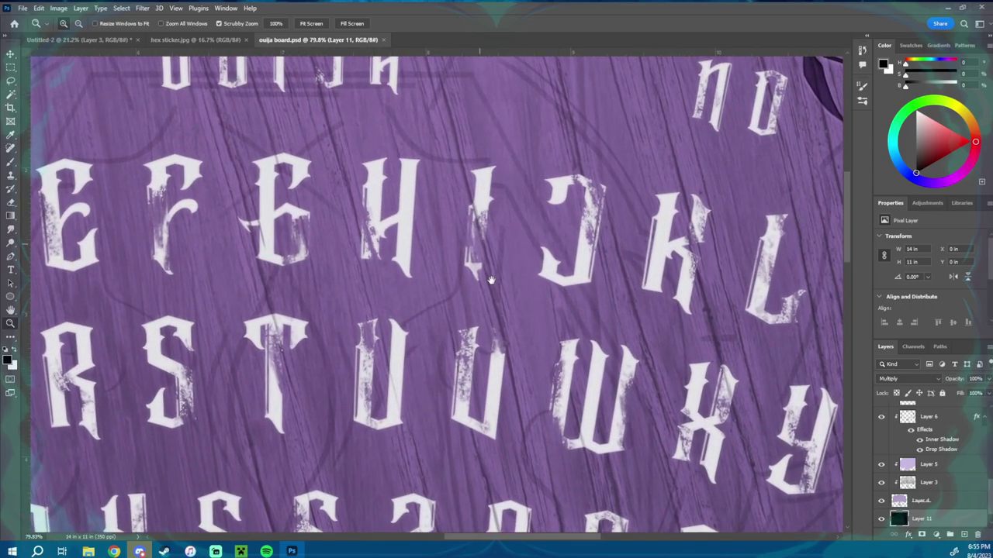
{"action": "scroll", "coordinate": [488, 275], "scroll_direction": "down", "scroll_amount": 2}
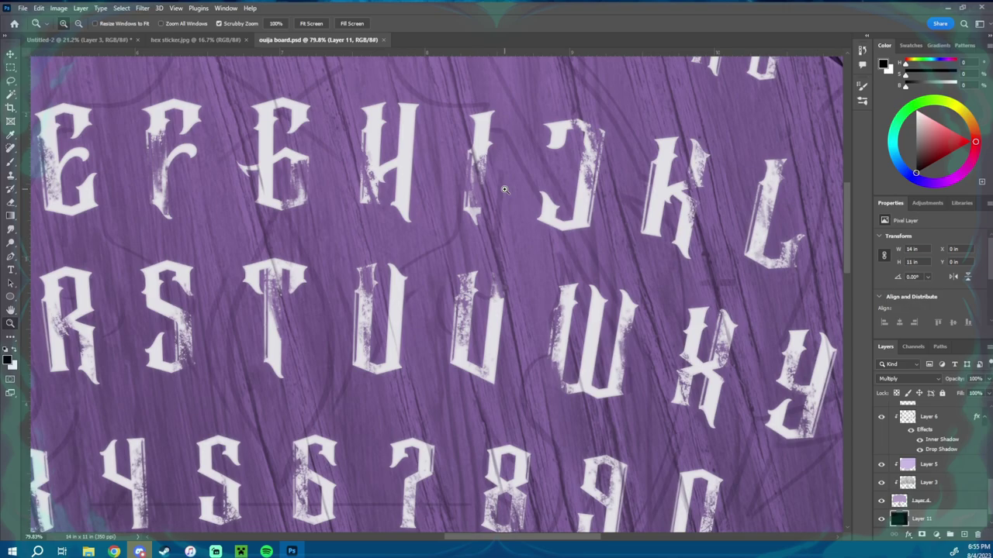
{"action": "left_click", "coordinate": [87, 41]}
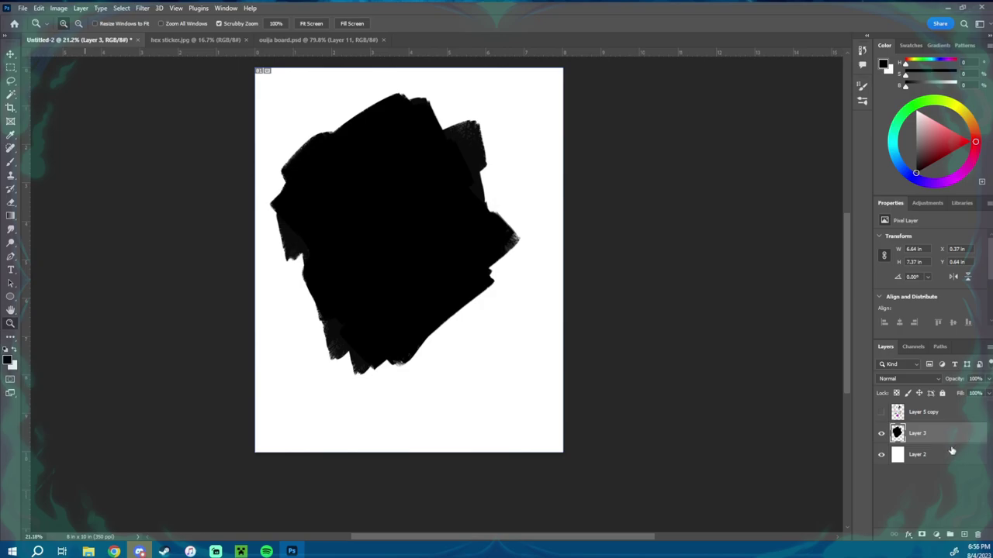
Mask diagonal streaks out of Layer 3's black shape, then add Layer 4 beneath and pick red.
{"action": "left_click", "coordinate": [921, 535]}
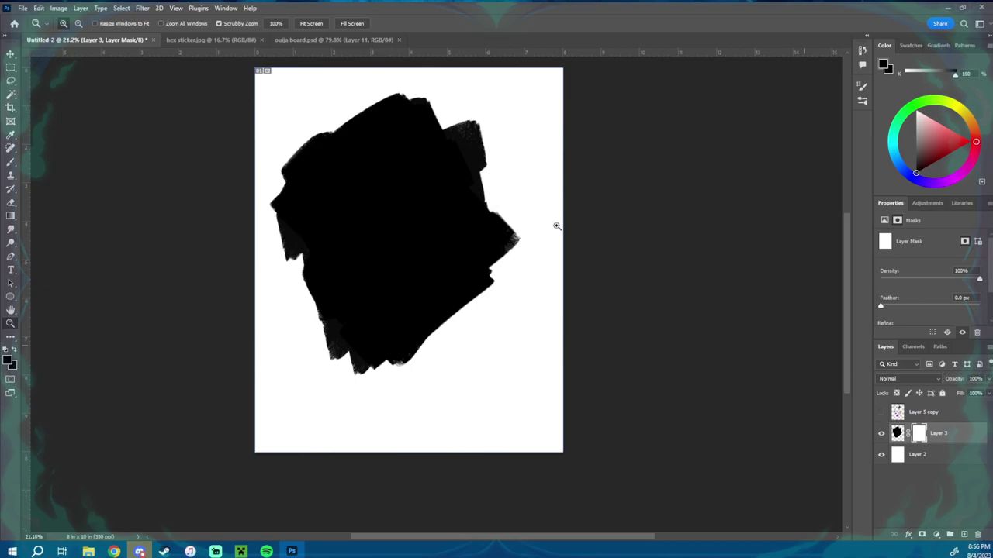
{"action": "key", "text": "b"}
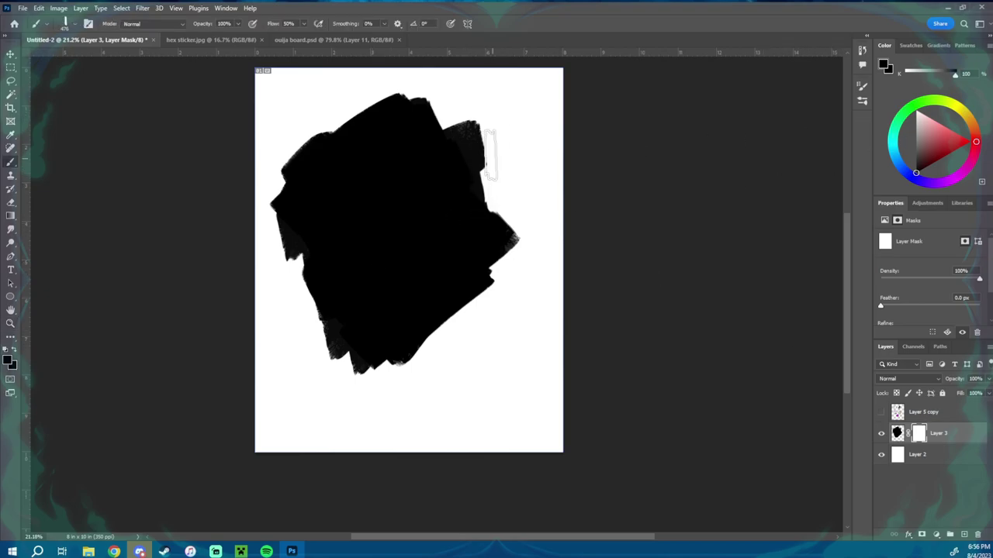
{"action": "mouse_move", "coordinate": [480, 142]}
{"action": "left_mouse_down"}
{"action": "mouse_move", "coordinate": [408, 221]}
{"action": "mouse_move", "coordinate": [501, 115]}
{"action": "mouse_move", "coordinate": [381, 178]}
{"action": "mouse_move", "coordinate": [503, 114]}
{"action": "mouse_move", "coordinate": [395, 174]}
{"action": "mouse_move", "coordinate": [522, 122]}
{"action": "mouse_move", "coordinate": [407, 242]}
{"action": "mouse_move", "coordinate": [516, 178]}
{"action": "mouse_move", "coordinate": [391, 251]}
{"action": "mouse_move", "coordinate": [465, 180]}
{"action": "mouse_move", "coordinate": [413, 209]}
{"action": "mouse_move", "coordinate": [449, 169]}
{"action": "mouse_move", "coordinate": [405, 184]}
{"action": "mouse_move", "coordinate": [513, 121]}
{"action": "mouse_move", "coordinate": [335, 245]}
{"action": "mouse_move", "coordinate": [531, 120]}
{"action": "mouse_move", "coordinate": [327, 237]}
{"action": "mouse_move", "coordinate": [501, 166]}
{"action": "mouse_move", "coordinate": [339, 262]}
{"action": "mouse_move", "coordinate": [541, 159]}
{"action": "mouse_move", "coordinate": [362, 262]}
{"action": "mouse_move", "coordinate": [454, 191]}
{"action": "mouse_move", "coordinate": [411, 214]}
{"action": "mouse_move", "coordinate": [502, 173]}
{"action": "mouse_move", "coordinate": [414, 218]}
{"action": "mouse_move", "coordinate": [519, 200]}
{"action": "mouse_move", "coordinate": [468, 250]}
{"action": "mouse_move", "coordinate": [515, 268]}
{"action": "mouse_move", "coordinate": [278, 390]}
{"action": "mouse_move", "coordinate": [479, 227]}
{"action": "mouse_move", "coordinate": [332, 363]}
{"action": "mouse_move", "coordinate": [481, 247]}
{"action": "mouse_move", "coordinate": [329, 320]}
{"action": "mouse_move", "coordinate": [310, 366]}
{"action": "mouse_move", "coordinate": [359, 314]}
{"action": "mouse_move", "coordinate": [343, 364]}
{"action": "mouse_move", "coordinate": [439, 294]}
{"action": "mouse_move", "coordinate": [303, 396]}
{"action": "left_mouse_up"}
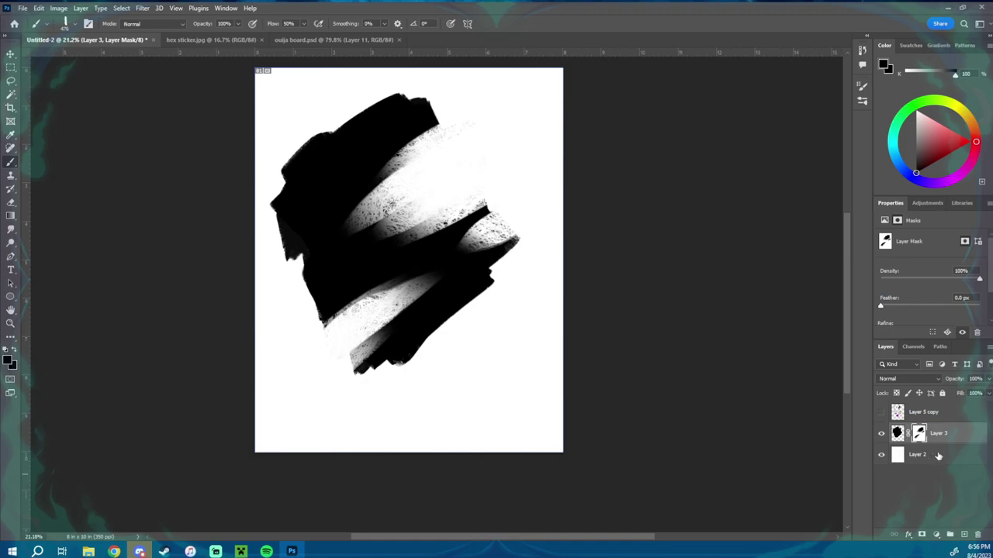
{"action": "left_click", "coordinate": [963, 534], "text": "ctrl"}
{"action": "left_click", "coordinate": [947, 147]}
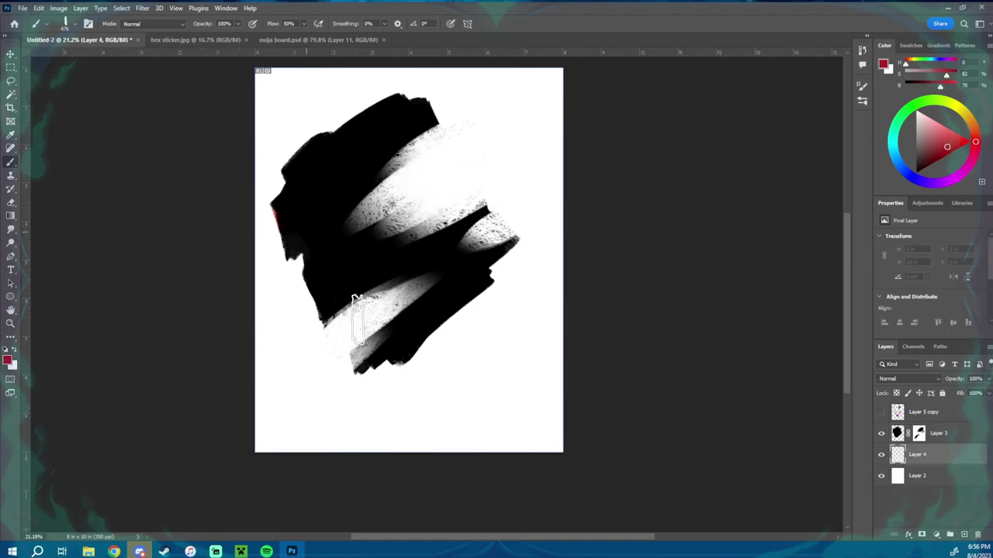
Paint red diagonal bands on Layer 4 at the lower left, upper right and middle.
{"action": "mouse_move", "coordinate": [295, 240]}
{"action": "left_mouse_down"}
{"action": "mouse_move", "coordinate": [401, 344]}
{"action": "mouse_move", "coordinate": [411, 407]}
{"action": "left_mouse_up"}
{"action": "left_click_drag", "start_coordinate": [372, 109], "coordinate": [518, 332]}
{"action": "mouse_move", "coordinate": [358, 168]}
{"action": "left_mouse_down"}
{"action": "mouse_move", "coordinate": [424, 311]}
{"action": "mouse_move", "coordinate": [425, 278]}
{"action": "mouse_move", "coordinate": [407, 250]}
{"action": "mouse_move", "coordinate": [356, 289]}
{"action": "mouse_move", "coordinate": [458, 222]}
{"action": "mouse_move", "coordinate": [462, 230]}
{"action": "mouse_move", "coordinate": [342, 282]}
{"action": "mouse_move", "coordinate": [328, 254]}
{"action": "mouse_move", "coordinate": [420, 129]}
{"action": "mouse_move", "coordinate": [323, 230]}
{"action": "left_mouse_up"}
On Layer 3's mask, brush black and several greys over the middle streaks.
{"action": "left_click", "coordinate": [919, 433]}
{"action": "key", "text": "d"}
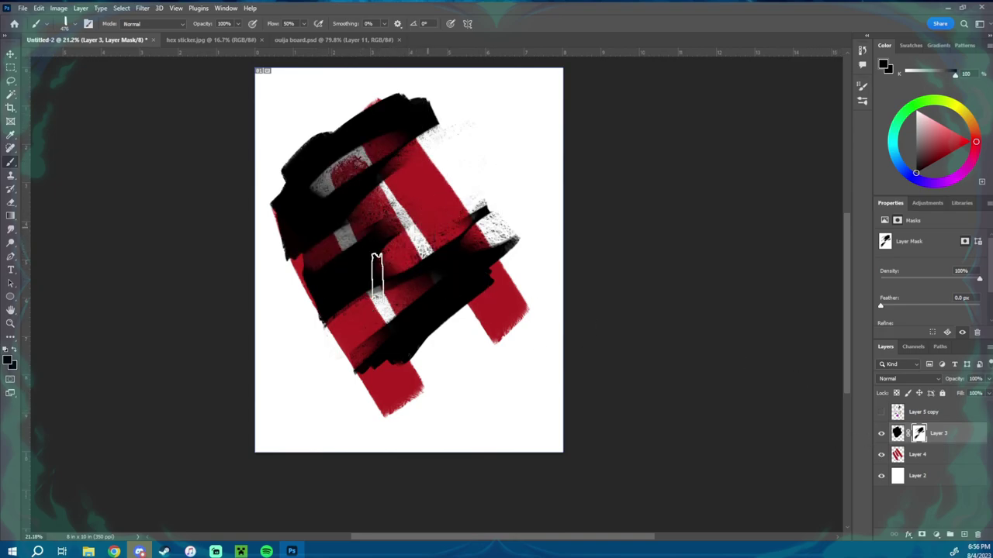
{"action": "left_click_drag", "start_coordinate": [376, 279], "coordinate": [485, 272]}
{"action": "left_click", "coordinate": [909, 144]}
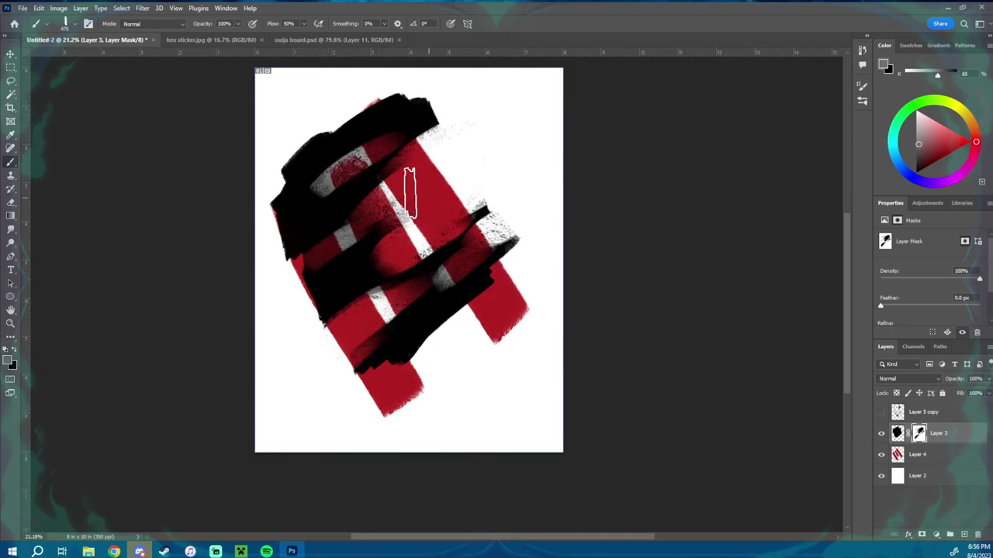
{"action": "mouse_move", "coordinate": [411, 200]}
{"action": "left_mouse_down"}
{"action": "mouse_move", "coordinate": [374, 268]}
{"action": "mouse_move", "coordinate": [505, 197]}
{"action": "left_mouse_up"}
{"action": "left_click", "coordinate": [915, 124]}
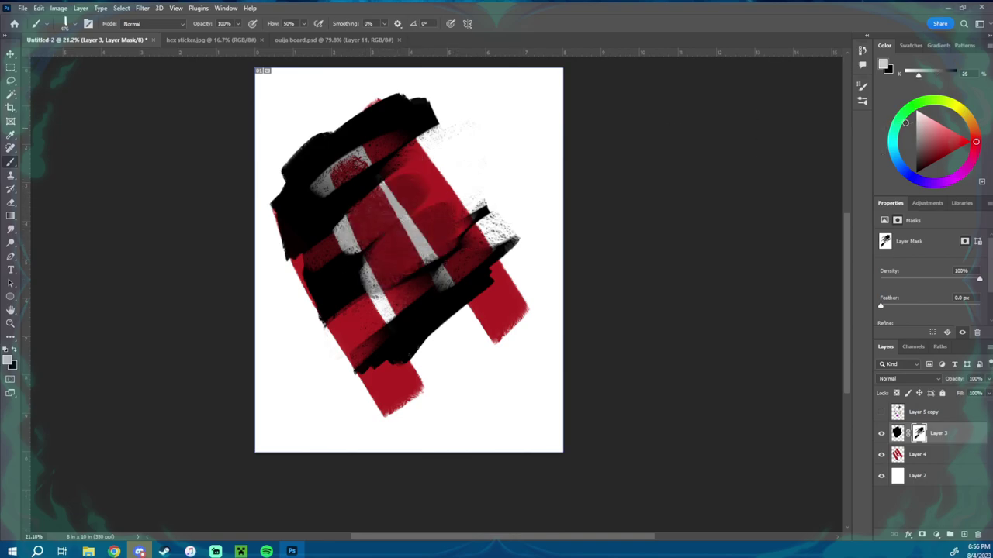
{"action": "mouse_move", "coordinate": [365, 257]}
{"action": "left_mouse_down"}
{"action": "mouse_move", "coordinate": [457, 203]}
{"action": "mouse_move", "coordinate": [443, 234]}
{"action": "mouse_move", "coordinate": [344, 277]}
{"action": "mouse_move", "coordinate": [328, 243]}
{"action": "mouse_move", "coordinate": [387, 204]}
{"action": "mouse_move", "coordinate": [407, 177]}
{"action": "left_mouse_up"}
{"action": "left_click", "coordinate": [915, 138]}
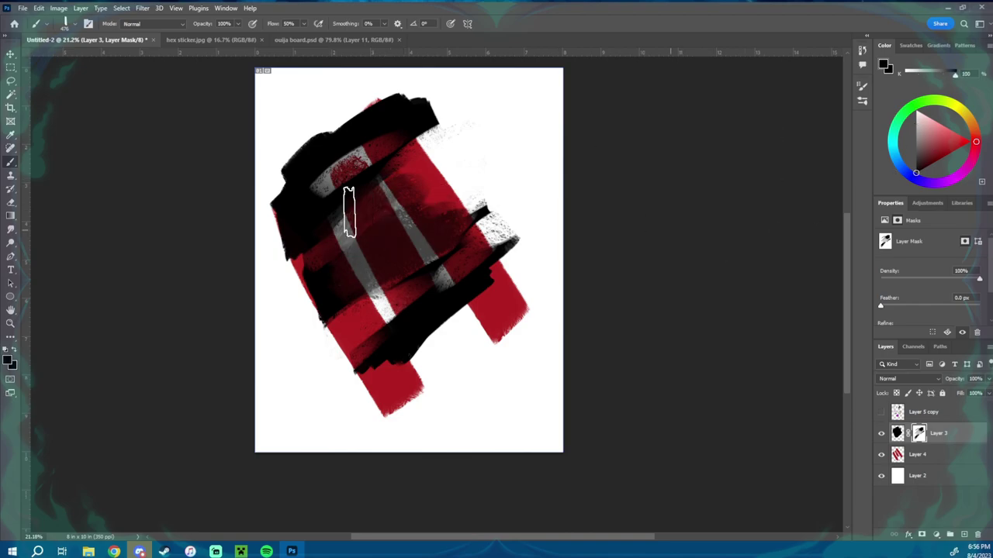
{"action": "left_click_drag", "start_coordinate": [349, 210], "coordinate": [392, 182]}
{"action": "mouse_move", "coordinate": [314, 229]}
{"action": "left_mouse_down"}
{"action": "mouse_move", "coordinate": [396, 181]}
{"action": "mouse_move", "coordinate": [421, 185]}
{"action": "mouse_move", "coordinate": [334, 249]}
{"action": "mouse_move", "coordinate": [431, 205]}
{"action": "left_mouse_up"}
Paint white on Layer 3's mask to restore black over the upper-middle and middle-right streaks.
{"action": "key", "text": "d"}
{"action": "key", "text": "x"}
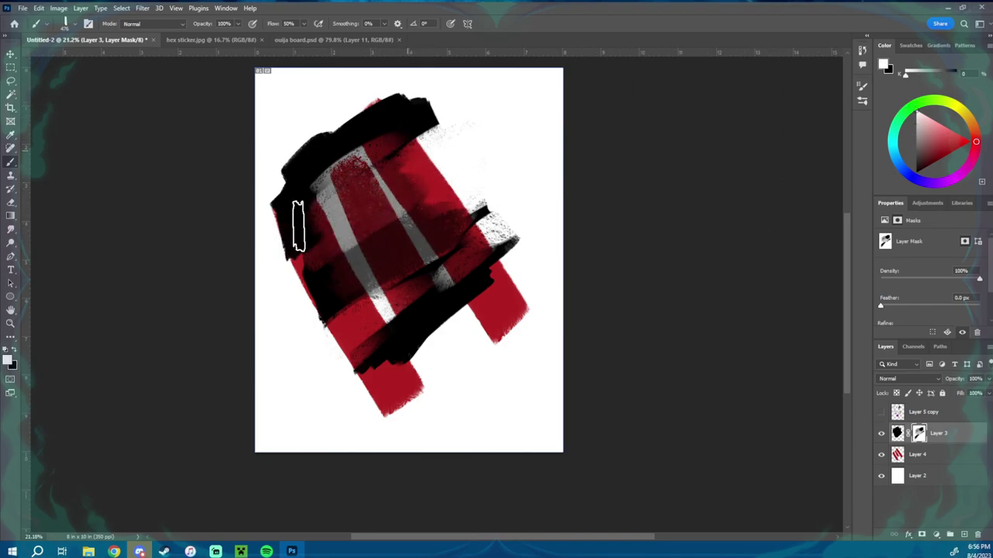
{"action": "mouse_move", "coordinate": [299, 226]}
{"action": "left_mouse_down"}
{"action": "mouse_move", "coordinate": [369, 189]}
{"action": "mouse_move", "coordinate": [396, 246]}
{"action": "mouse_move", "coordinate": [503, 218]}
{"action": "mouse_move", "coordinate": [332, 282]}
{"action": "mouse_move", "coordinate": [342, 227]}
{"action": "mouse_move", "coordinate": [396, 126]}
{"action": "mouse_move", "coordinate": [504, 200]}
{"action": "left_mouse_up"}
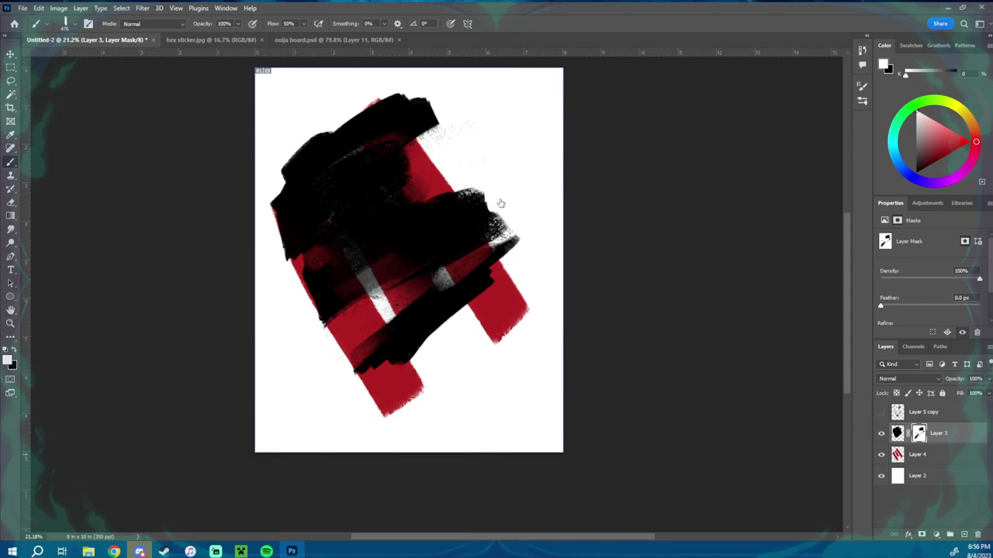
{"action": "left_click_drag", "start_coordinate": [423, 296], "coordinate": [483, 250]}
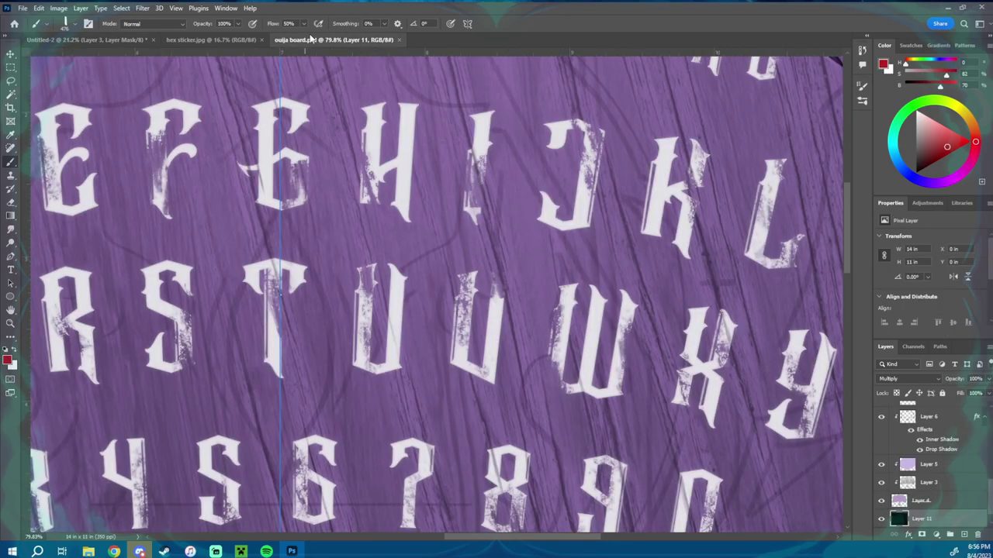
Check the ouija board tab, return to Untitled-2, and delete Layer 3.
{"action": "left_click", "coordinate": [333, 39]}
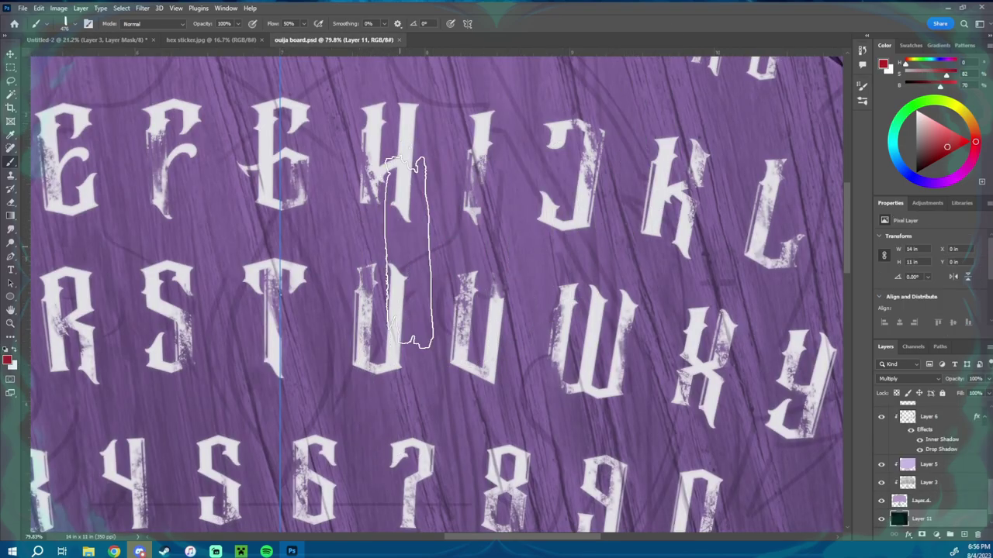
{"action": "left_click", "coordinate": [115, 38]}
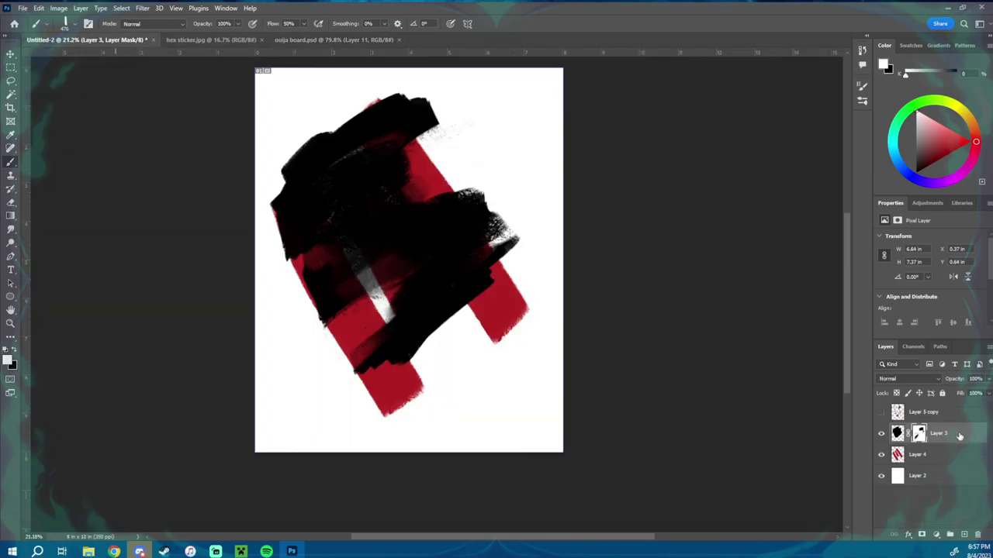
{"action": "left_click_drag", "start_coordinate": [964, 441], "coordinate": [977, 534]}
Start a Save As but cancel it, then bring up the File menu.
{"action": "key", "text": "ctrl+s"}
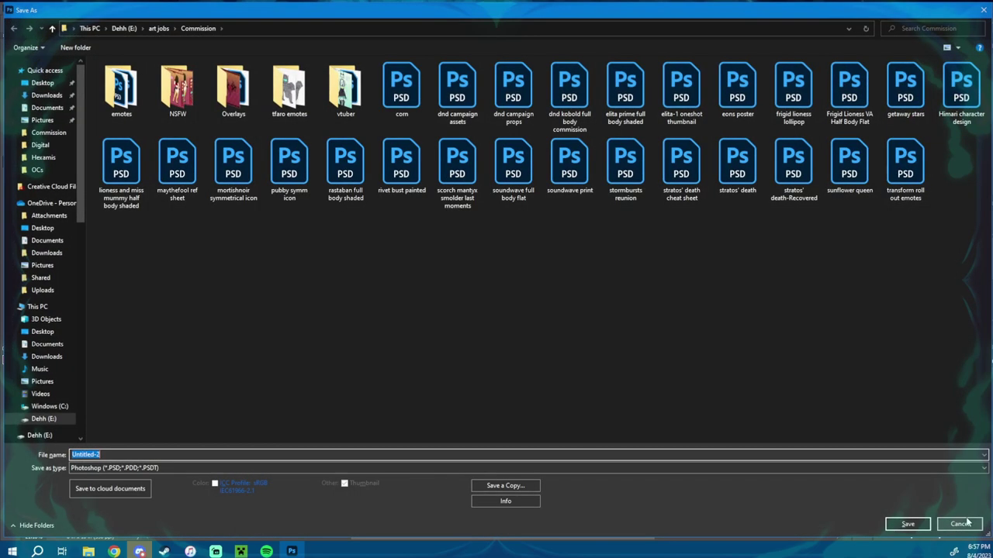
{"action": "left_click", "coordinate": [963, 523]}
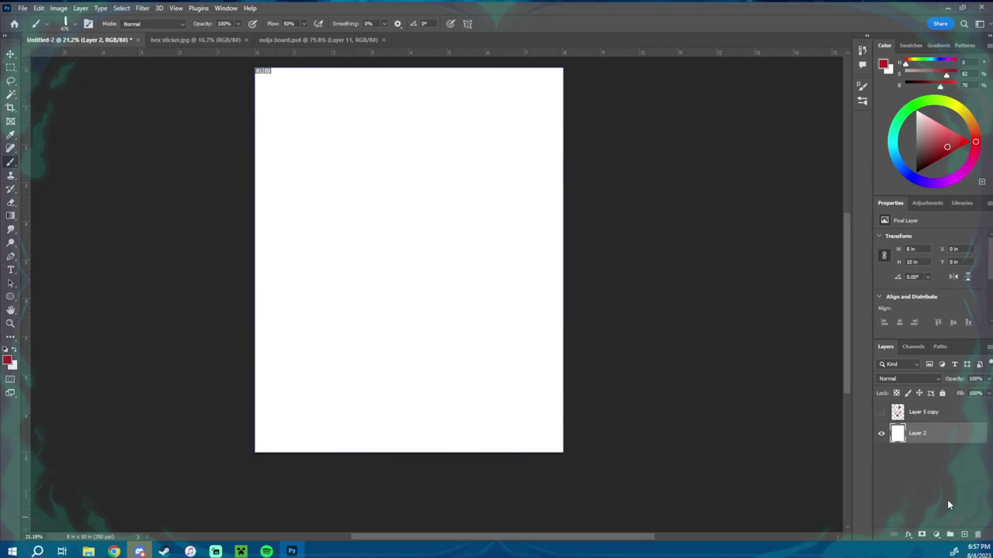
{"action": "left_click", "coordinate": [23, 8]}
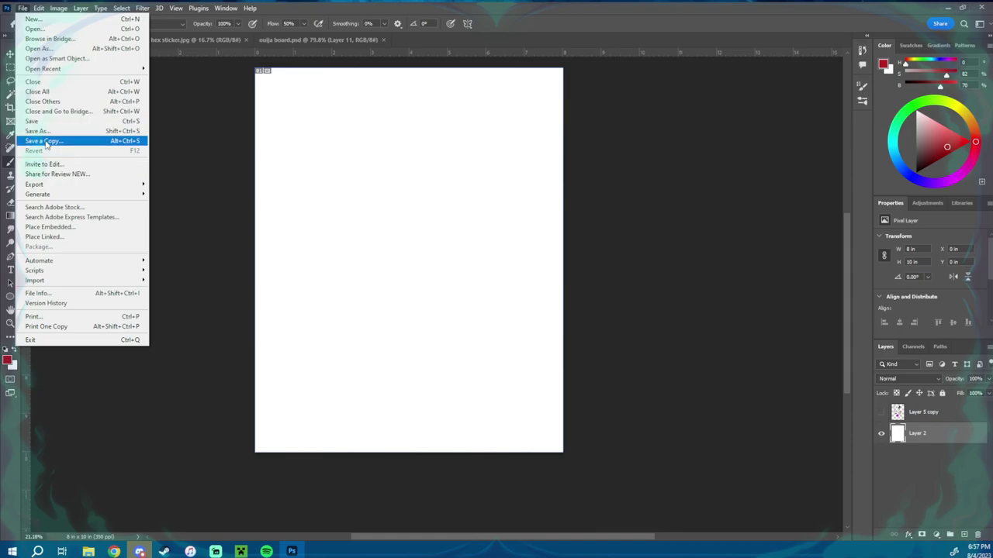
Close the File menu without choosing a command.
{"action": "left_click", "coordinate": [182, 145]}
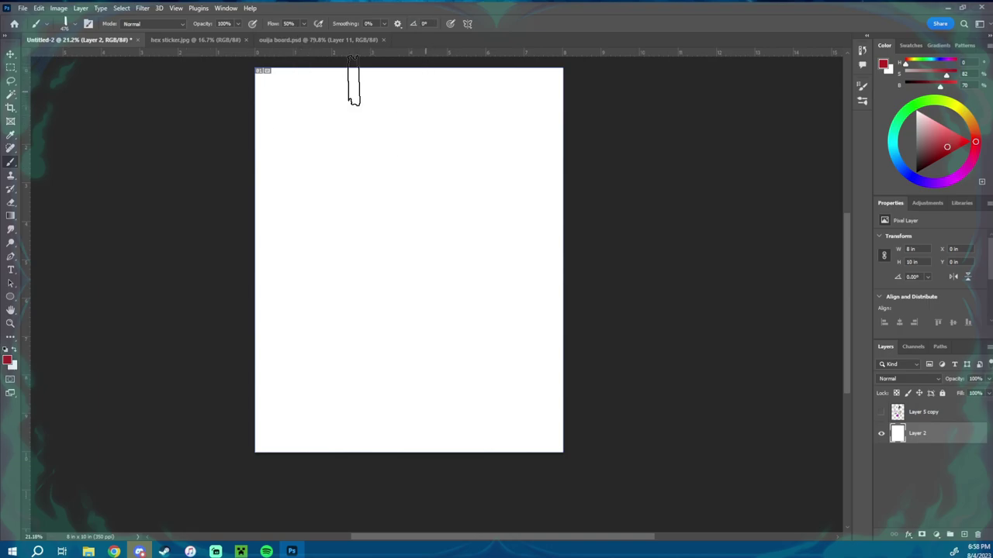
Crop the canvas down to a small 2.25 × 1.31 in rectangle at the top-left.
{"action": "left_click", "coordinate": [10, 108]}
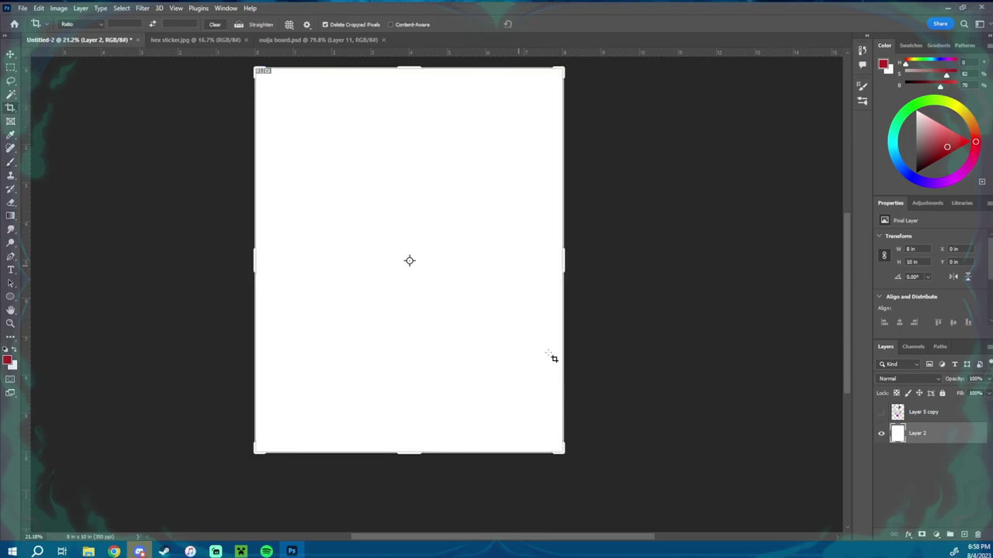
{"action": "left_click_drag", "start_coordinate": [563, 448], "coordinate": [452, 283]}
{"action": "left_click", "coordinate": [543, 24]}
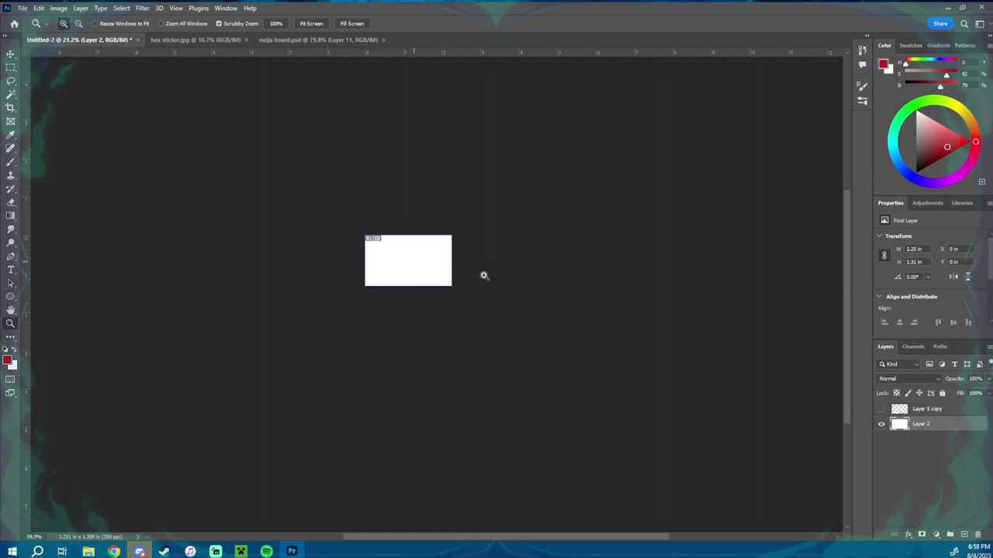
{"action": "scroll", "coordinate": [466, 256], "scroll_direction": "up", "scroll_amount": 5, "text": "alt"}
Set the brush to black at 98% opacity, paint two test strokes, and undo both.
{"action": "key", "text": "b"}
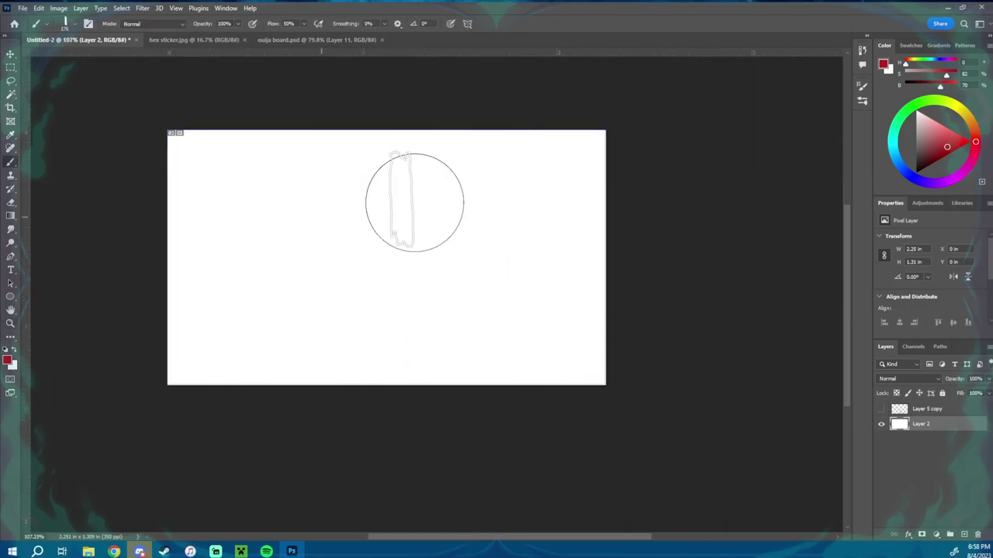
{"action": "left_click_drag", "start_coordinate": [945, 139], "coordinate": [916, 172]}
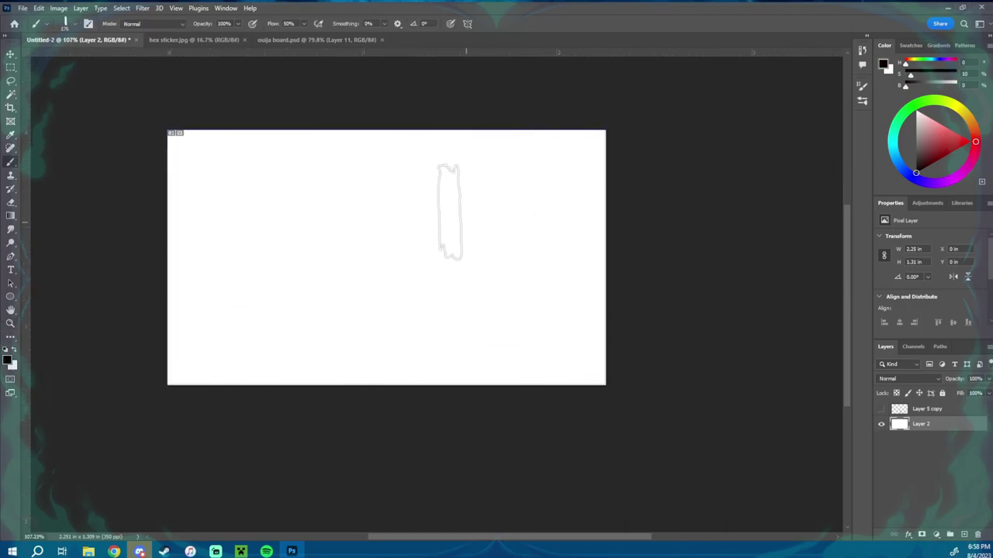
{"action": "left_click_drag", "start_coordinate": [446, 199], "coordinate": [437, 215]}
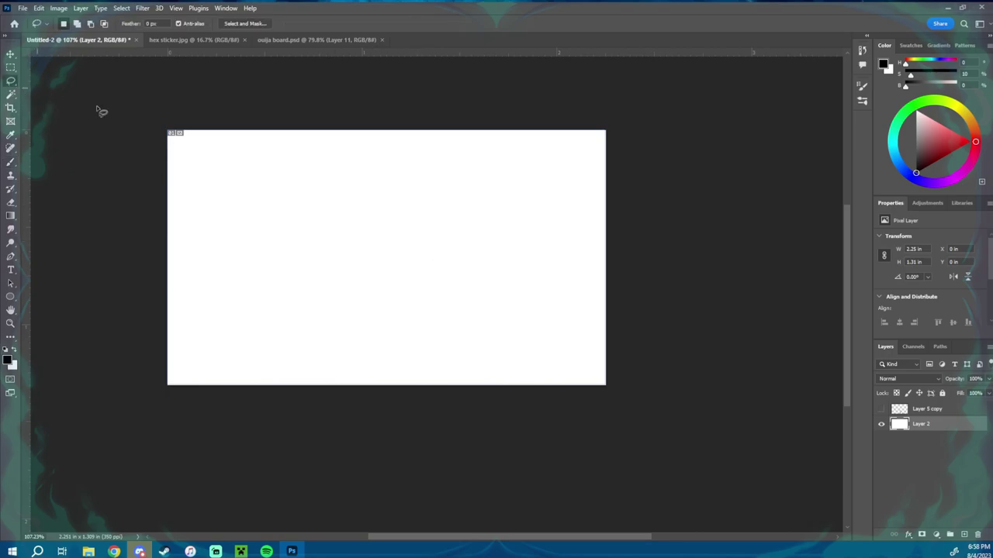
{"action": "mouse_move", "coordinate": [298, 190]}
{"action": "left_mouse_down"}
{"action": "mouse_move", "coordinate": [421, 281]}
{"action": "mouse_move", "coordinate": [403, 240]}
{"action": "left_mouse_up"}
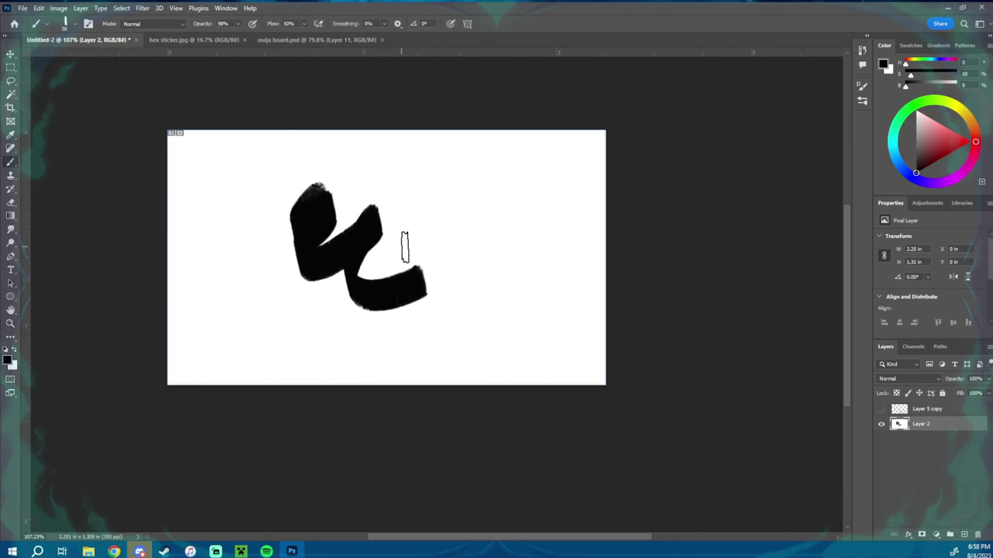
{"action": "key", "text": "ctrl+z"}
{"action": "mouse_move", "coordinate": [283, 225]}
{"action": "left_mouse_down"}
{"action": "mouse_move", "coordinate": [534, 259]}
{"action": "mouse_move", "coordinate": [450, 321]}
{"action": "mouse_move", "coordinate": [507, 271]}
{"action": "left_mouse_up"}
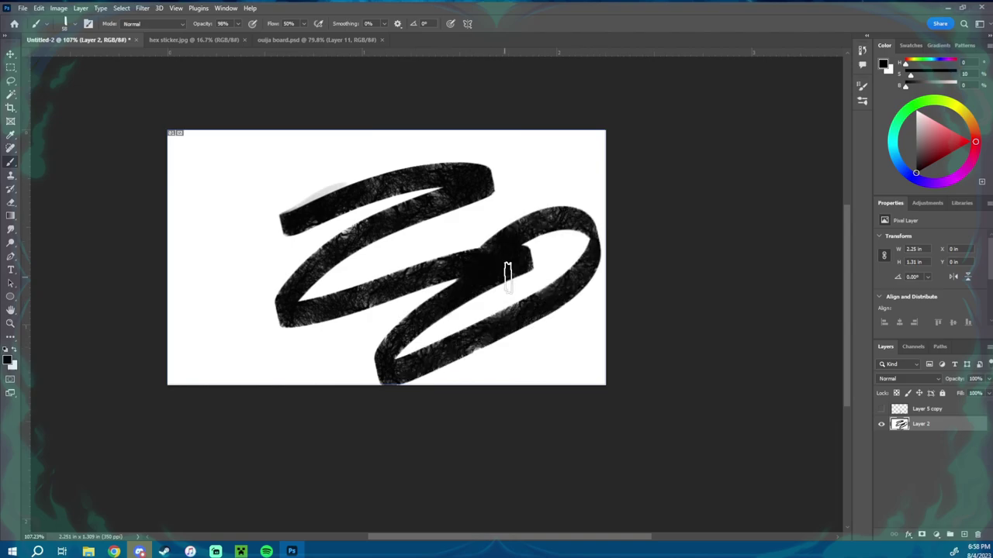
{"action": "key", "text": "ctrl+z"}
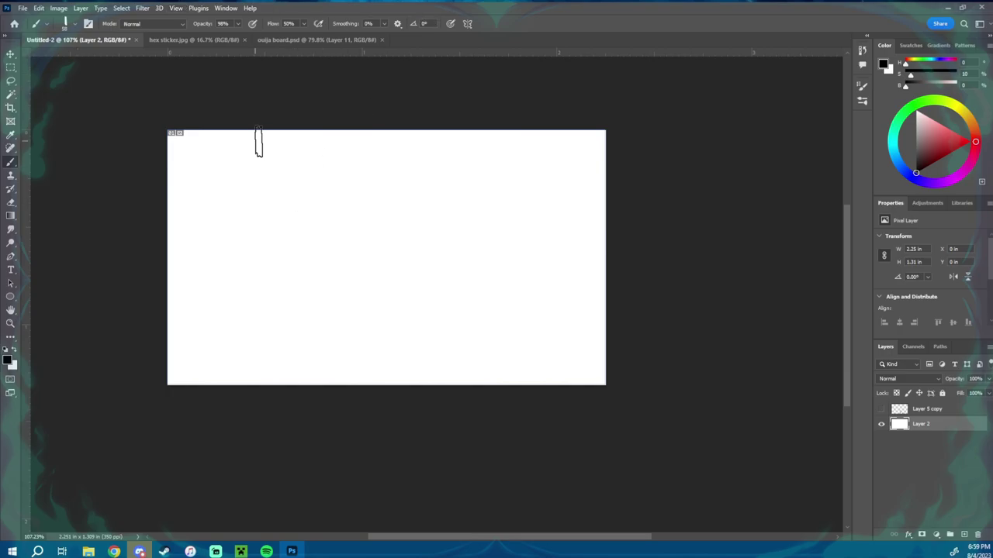
{"action": "key", "text": "z"}
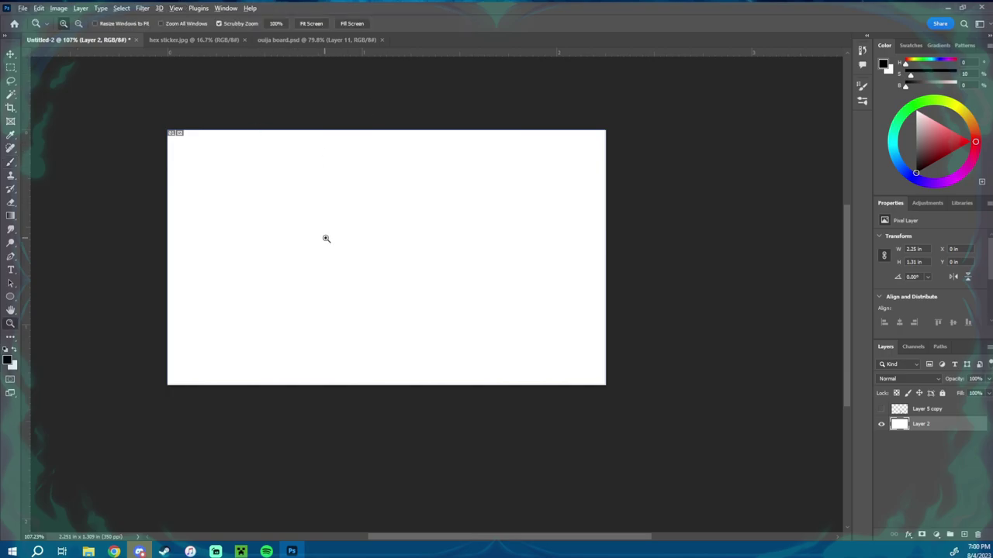
{"action": "key", "text": "ctrl+z"}
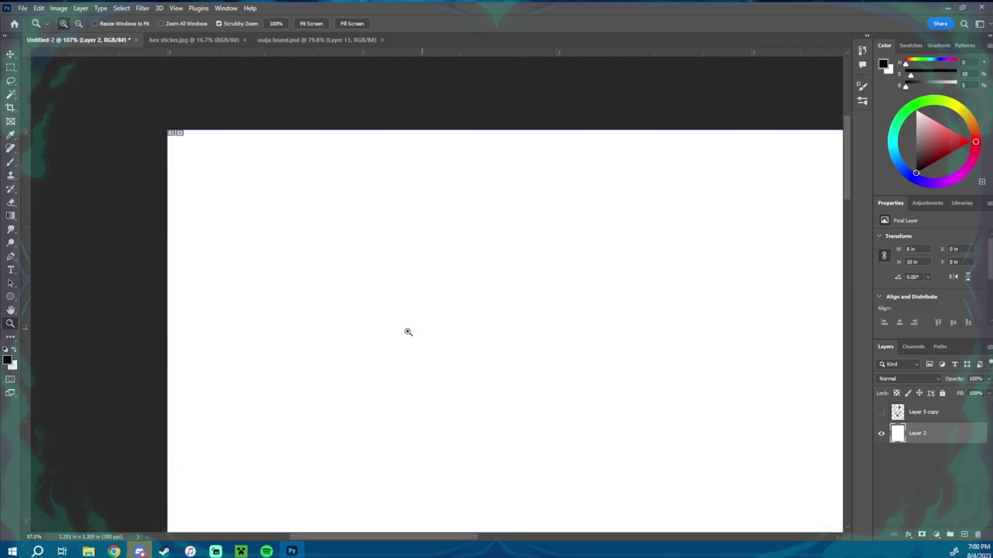
{"action": "left_click_drag", "start_coordinate": [557, 431], "coordinate": [412, 279]}
{"action": "scroll", "coordinate": [412, 280], "scroll_direction": "down", "scroll_amount": 3}
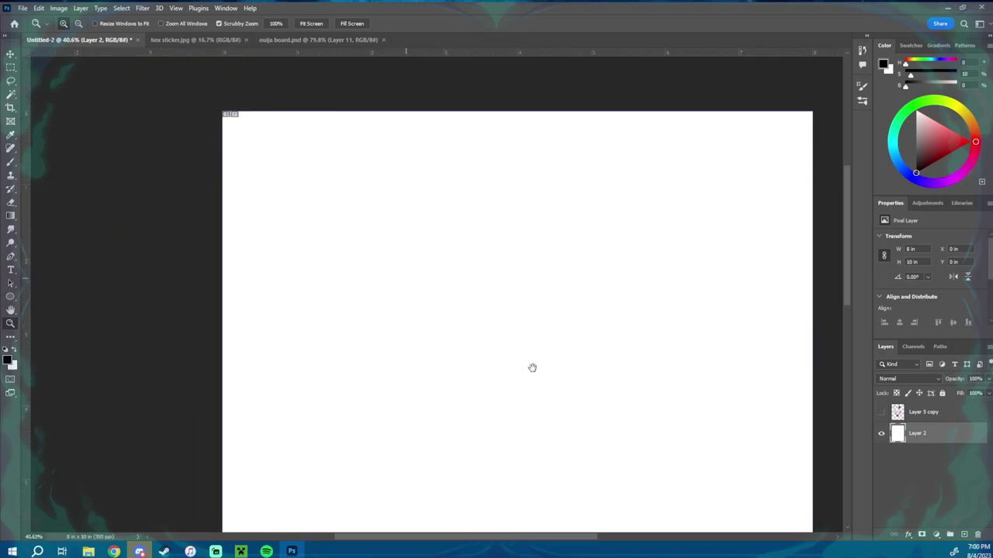
{"action": "left_click_drag", "start_coordinate": [532, 365], "coordinate": [437, 259]}
{"action": "scroll", "coordinate": [364, 400], "scroll_direction": "down", "scroll_amount": 3}
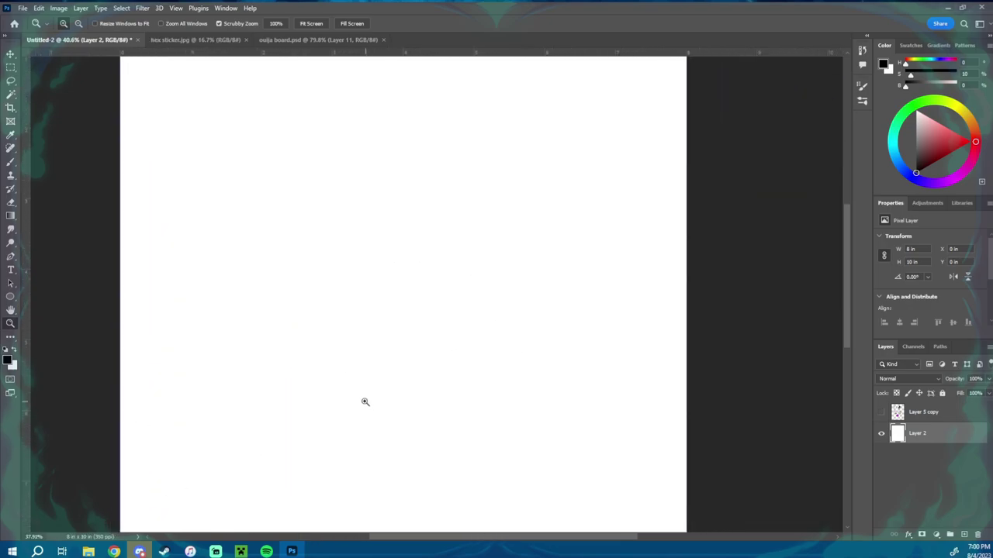
{"action": "scroll", "coordinate": [357, 395], "scroll_direction": "down", "scroll_amount": 2}
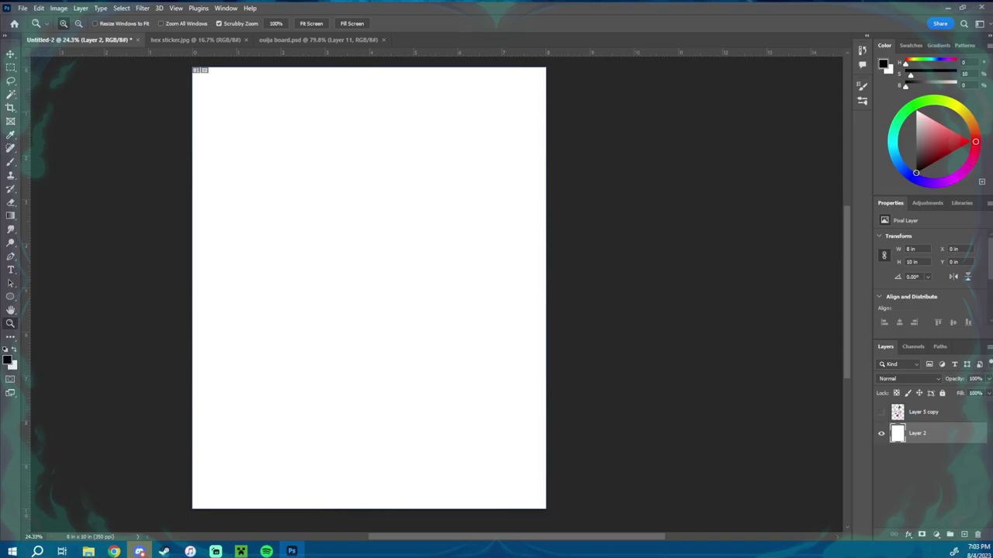
{"action": "key", "text": "super+d"}
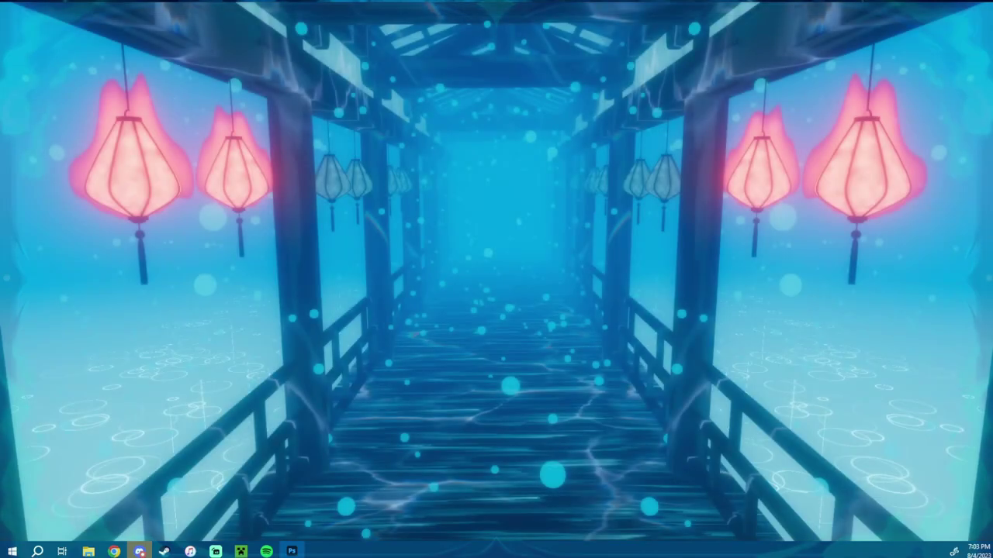
{"action": "key", "text": "super+d"}
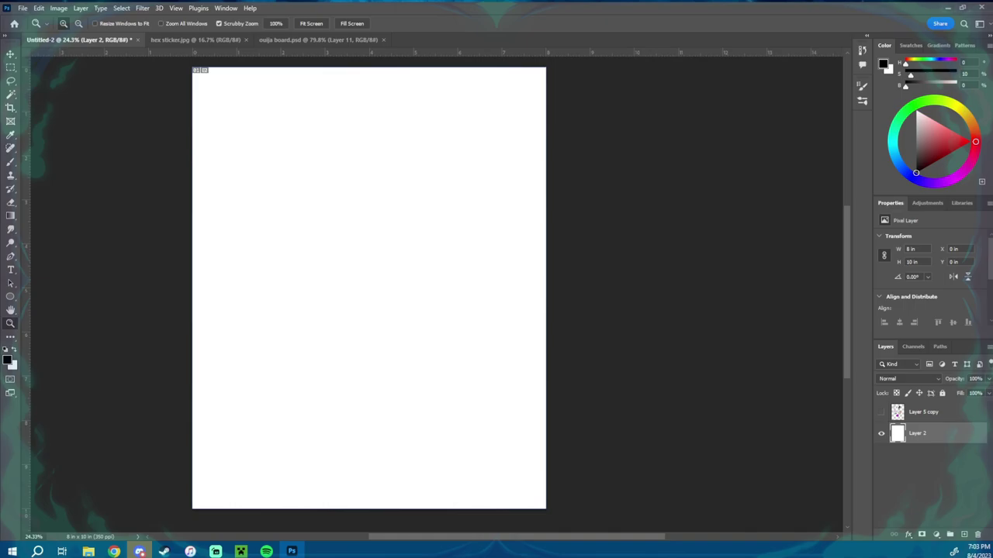